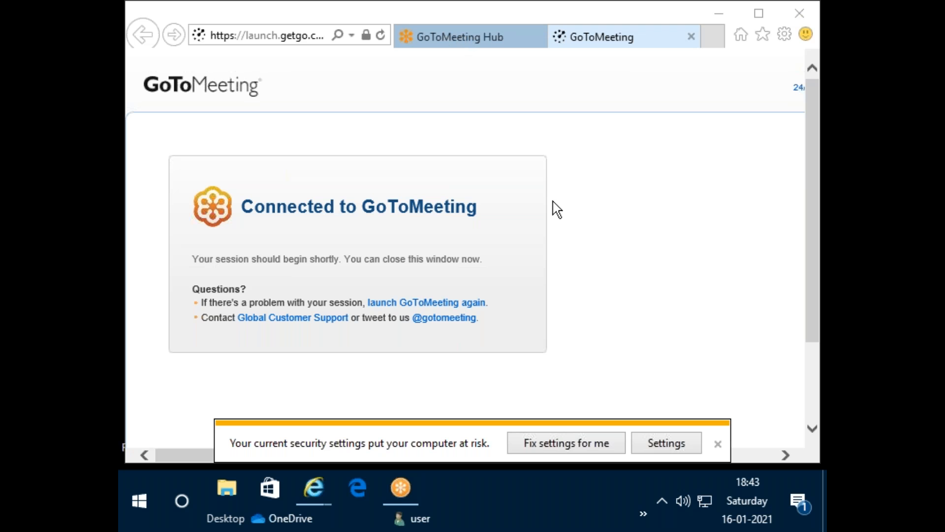
Step: Close the connected-session GoToMeeting page and minimize the browser to show the desktop
{"action": "left_click", "coordinate": [512, 44]}
{"action": "left_click", "coordinate": [610, 39]}
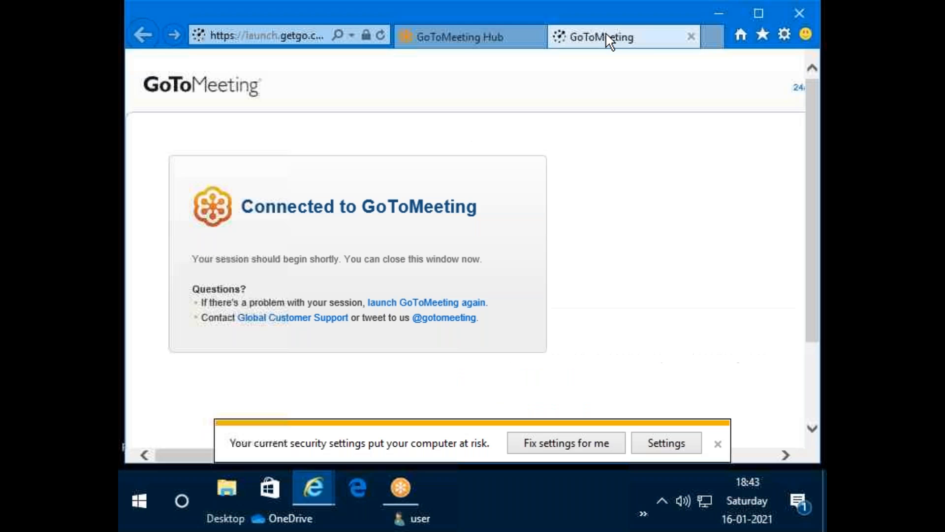
{"action": "left_click", "coordinate": [690, 36]}
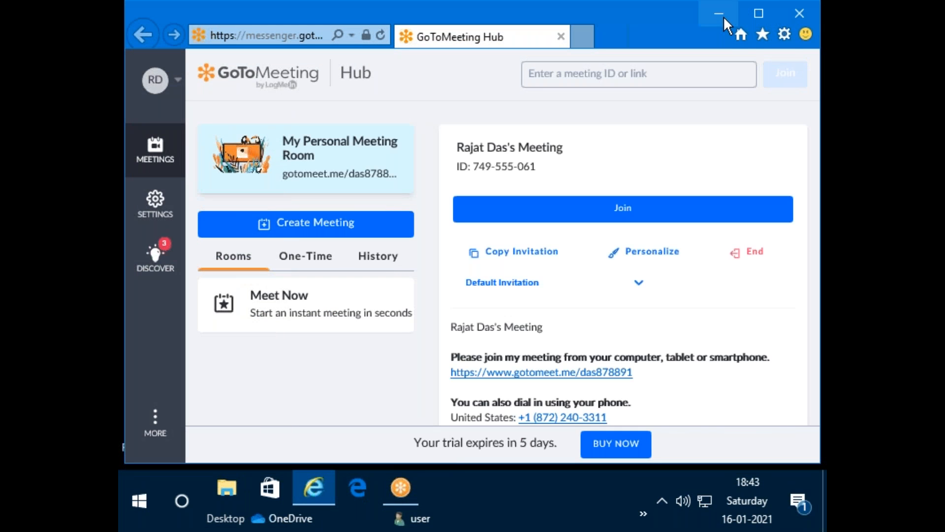
{"action": "left_click", "coordinate": [723, 16]}
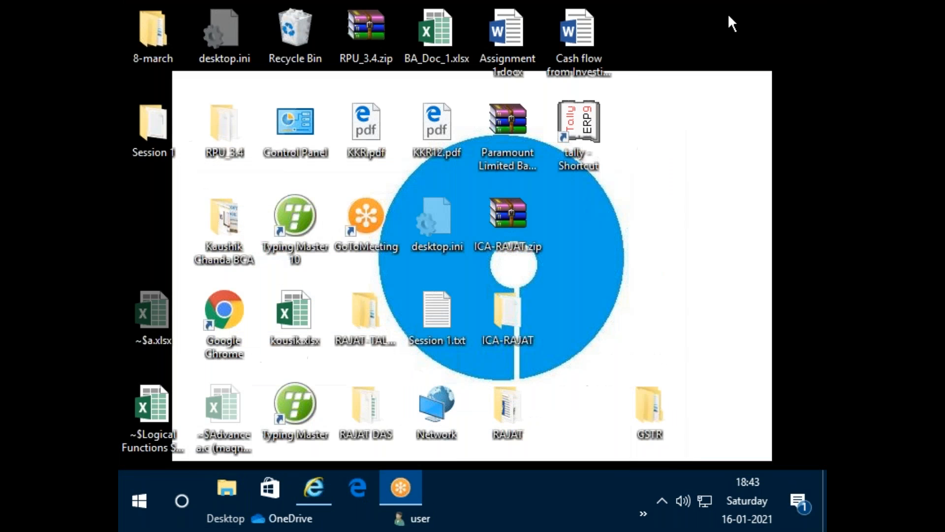
Step: Switch to Tally.ERP 9, start it in Educational Mode and maximize its window
{"action": "double_click", "coordinate": [587, 125]}
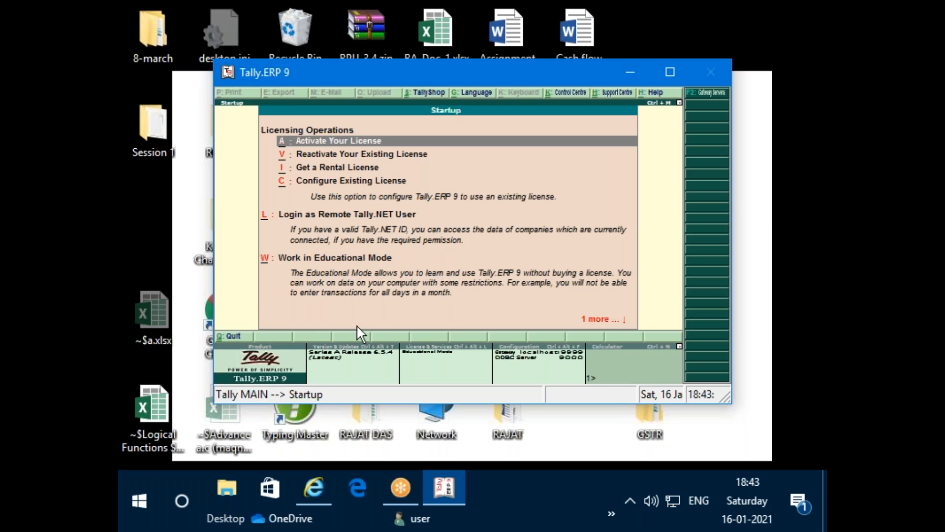
{"action": "left_click", "coordinate": [326, 260]}
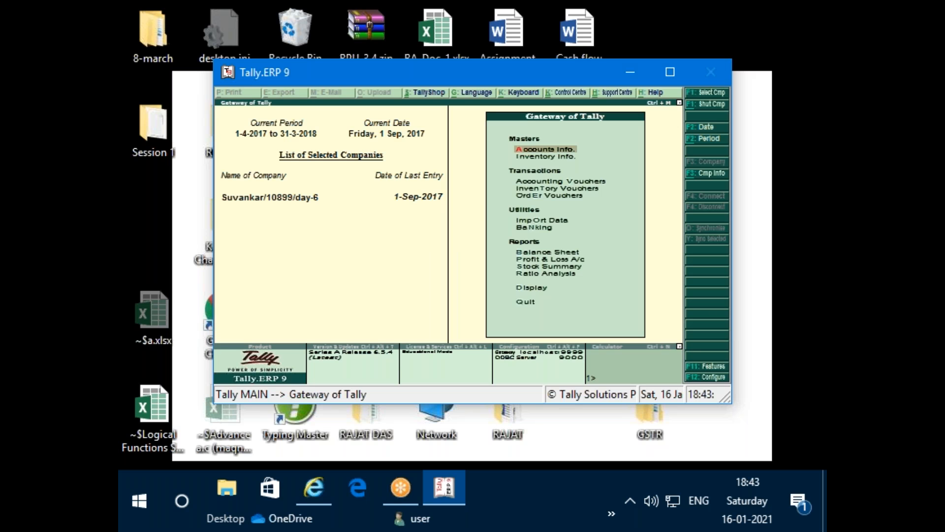
{"action": "left_click", "coordinate": [671, 72]}
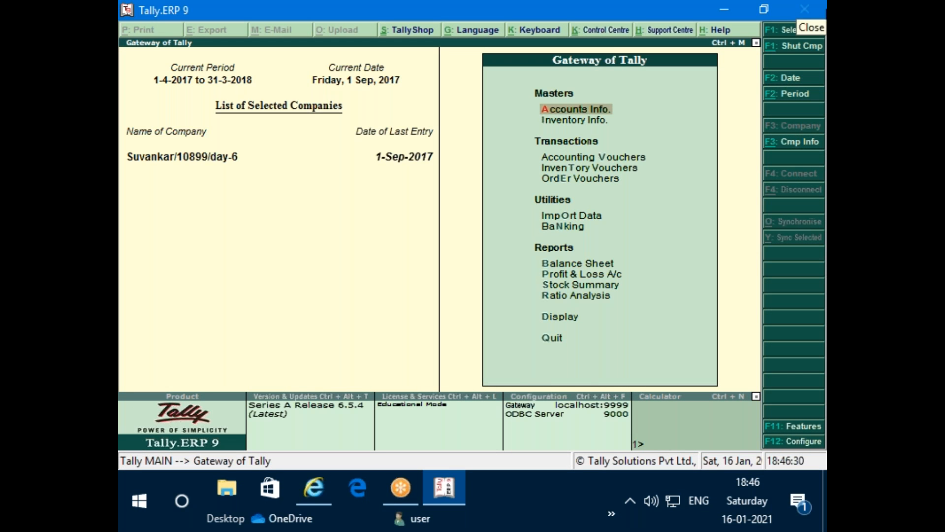
Step: Shut the loaded company and load the company TTS TALLY 6.30 PM instead
{"action": "key", "text": "alt+F1"}
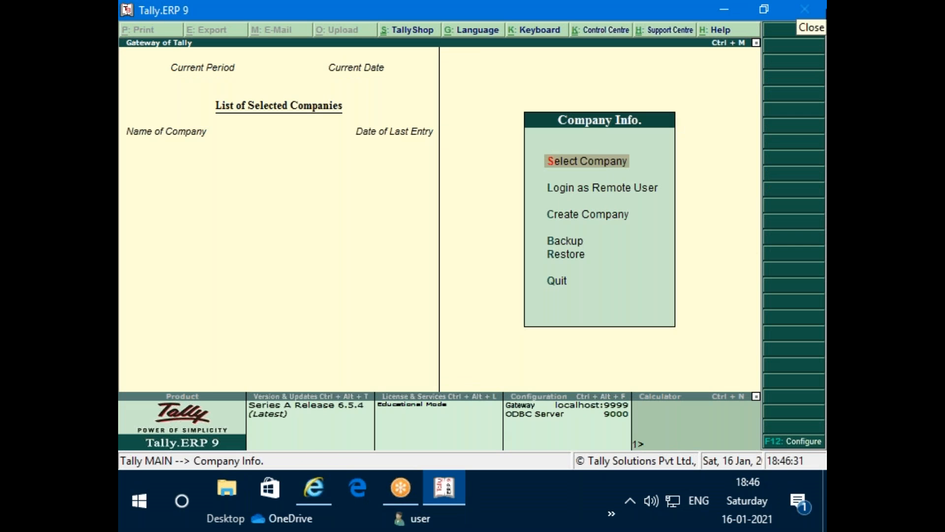
{"action": "key", "text": "Return"}
{"action": "type", "text": "T"}
{"action": "key", "text": "Down"}
{"action": "key", "text": "Down"}
{"action": "key", "text": "Down"}
{"action": "key", "text": "Down"}
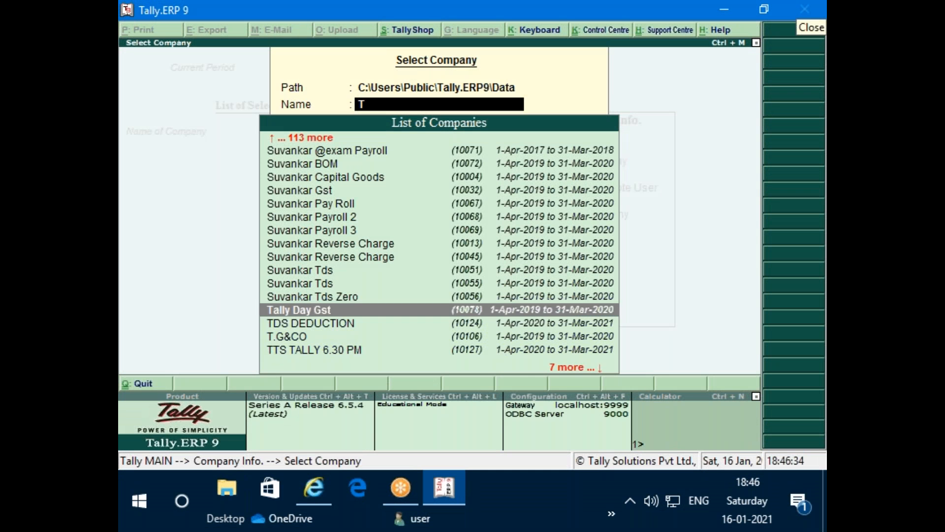
{"action": "key", "text": "Return"}
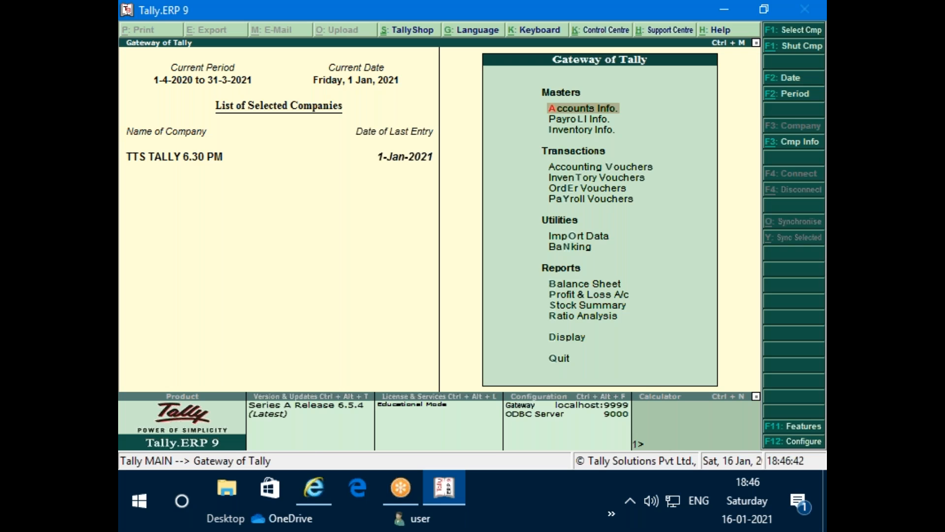
Step: Open the printing configuration for the loaded company
{"action": "key", "text": "F12"}
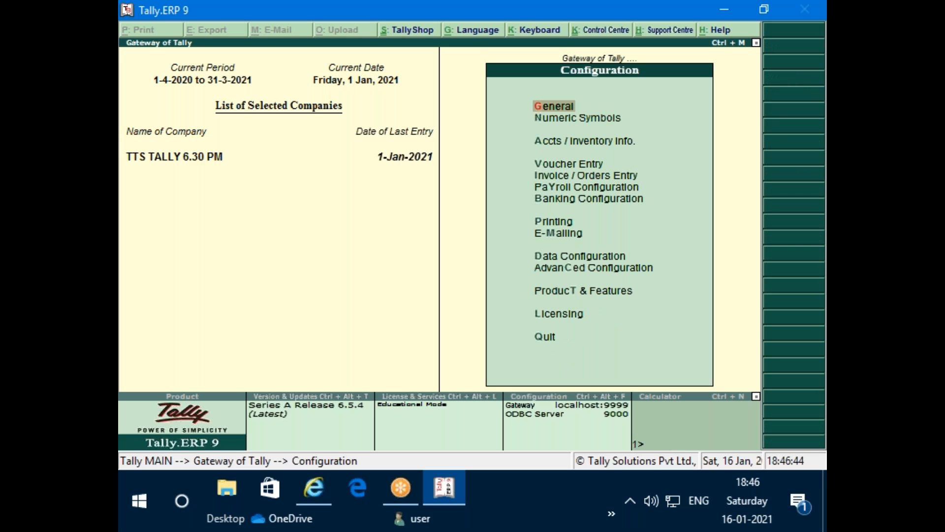
{"action": "key", "text": "Down"}
{"action": "key", "text": "Down"}
{"action": "key", "text": "Down"}
{"action": "key", "text": "Down"}
{"action": "key", "text": "Down"}
{"action": "key", "text": "Down"}
{"action": "key", "text": "Down"}
{"action": "key", "text": "Return"}
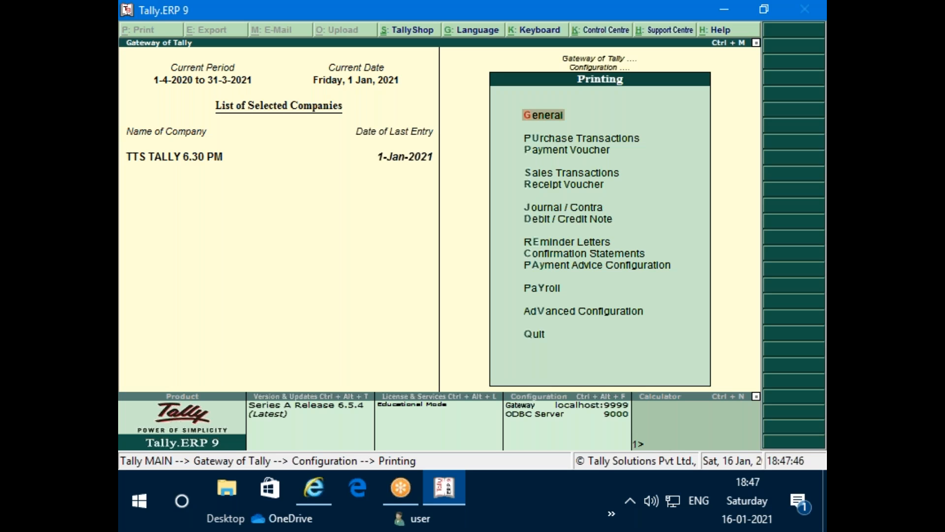
Step: Open the Confirmation Statements printing settings
{"action": "key", "text": "Down"}
{"action": "key", "text": "Down"}
{"action": "key", "text": "Down"}
{"action": "key", "text": "Down"}
{"action": "key", "text": "Down"}
{"action": "key", "text": "Down"}
{"action": "key", "text": "Down"}
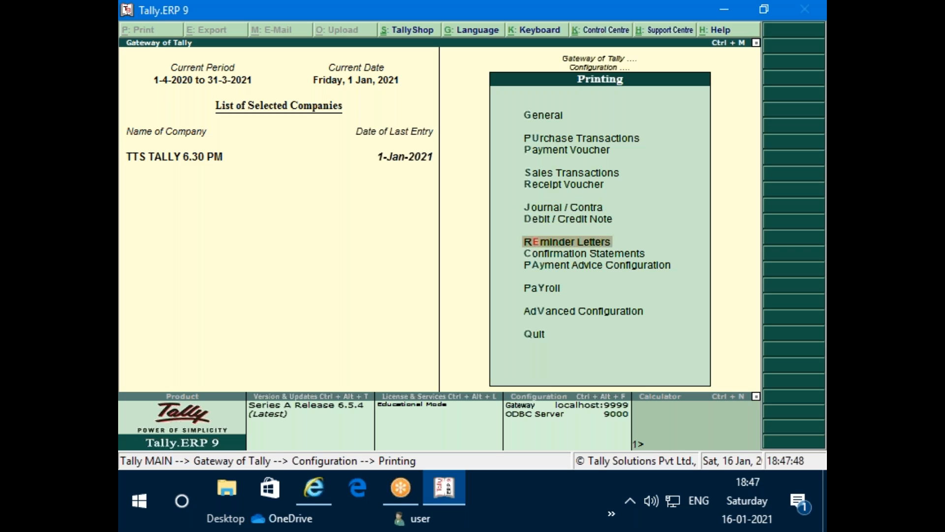
{"action": "key", "text": "Down"}
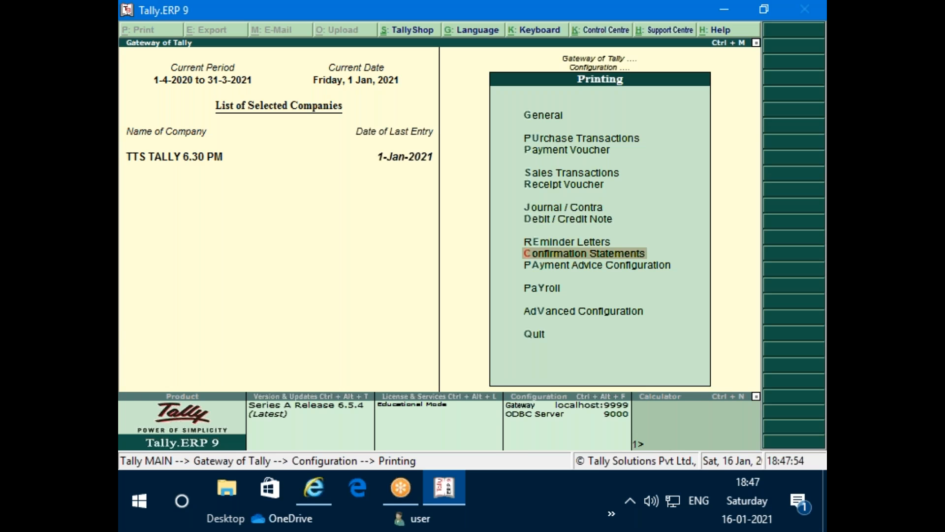
{"action": "key", "text": "Return"}
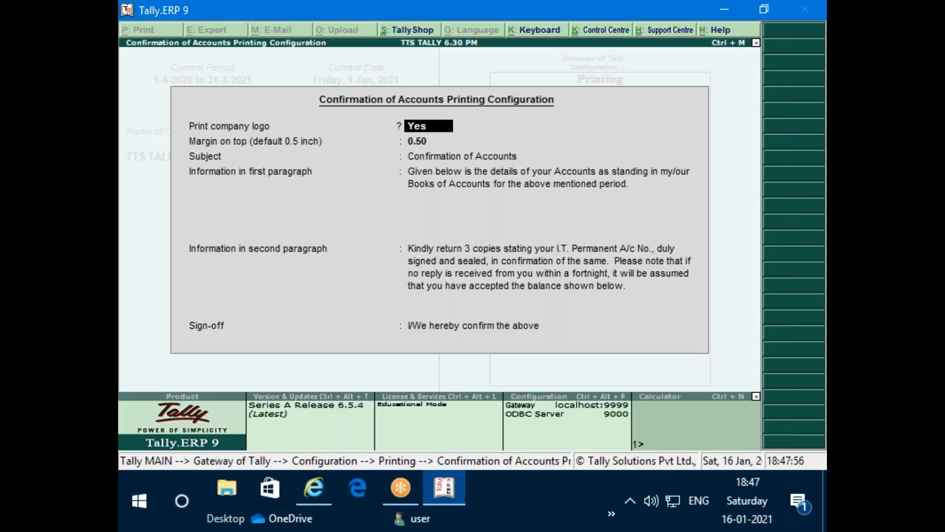
Step: Add the line "KINDLY CLEAR YOUR ALL THE DUES OTHER WISE FURTEHER TRANS. WIL STOPPED" to the second paragraph and save the configuration
{"action": "key", "text": "Return"}
{"action": "key", "text": "Return"}
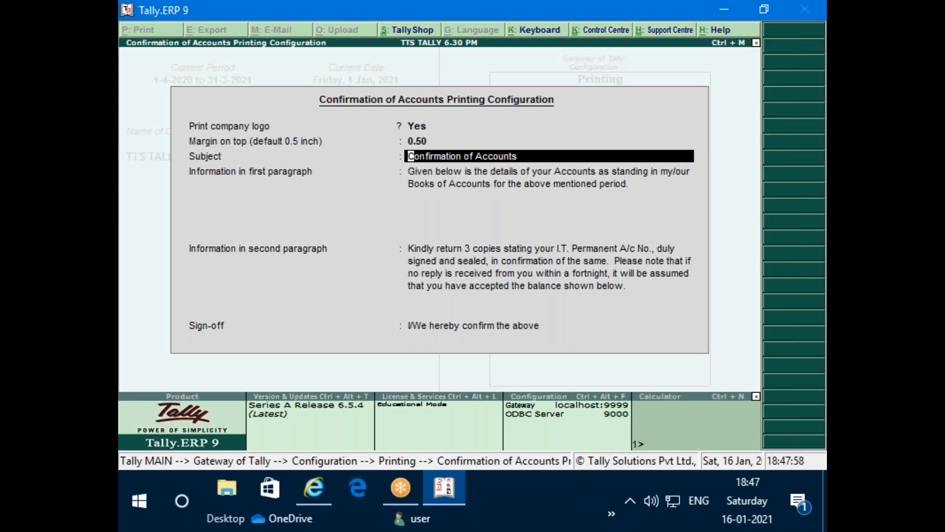
{"action": "key", "text": "Return"}
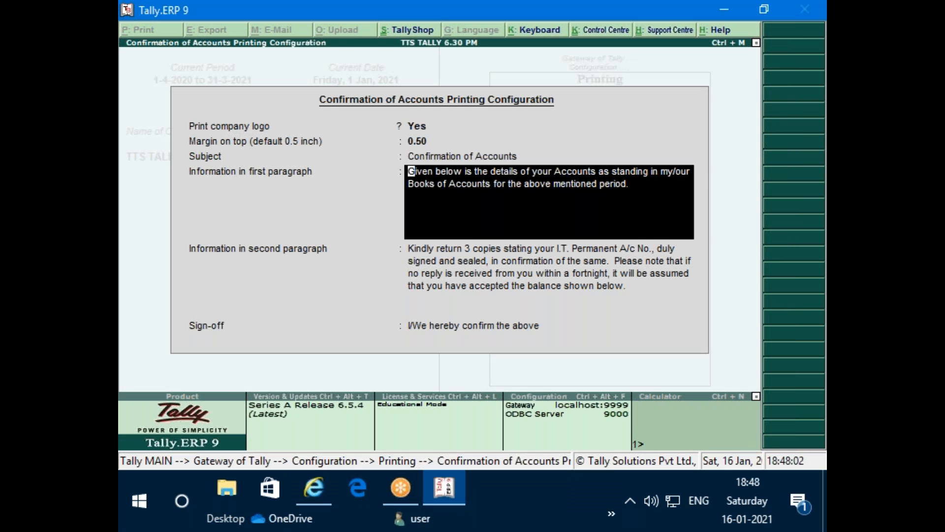
{"action": "key", "text": "Return"}
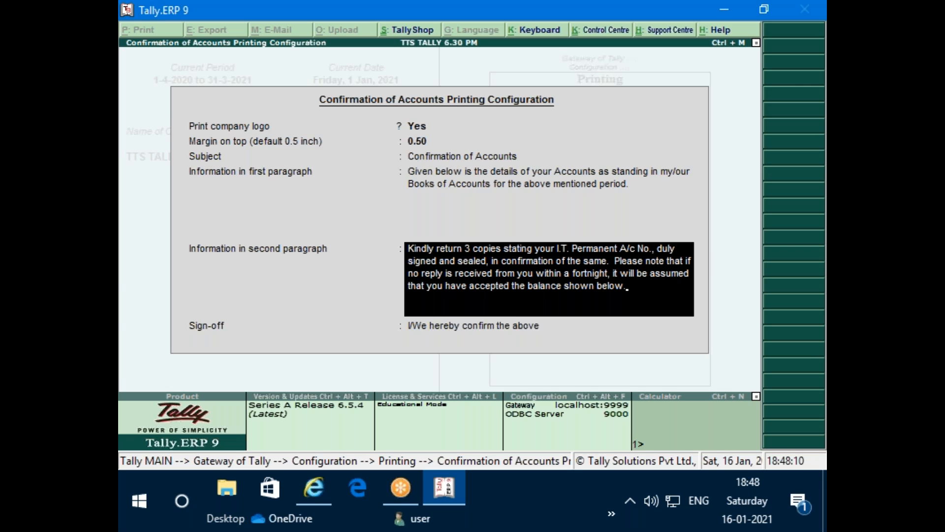
{"action": "key", "text": "Return"}
{"action": "key", "text": "Up"}
{"action": "type", "text": "KINDLY PA"}
{"action": "key", "text": "BackSpace"}
{"action": "key", "text": "BackSpace"}
{"action": "key", "text": "BackSpace"}
{"action": "key", "text": "BackSpace"}
{"action": "key", "text": "BackSpace"}
{"action": "key", "text": "BackSpace"}
{"action": "key", "text": "BackSpace"}
{"action": "key", "text": "BackSpace"}
{"action": "type", "text": "KINDL"}
{"action": "type", "text": "PAY"}
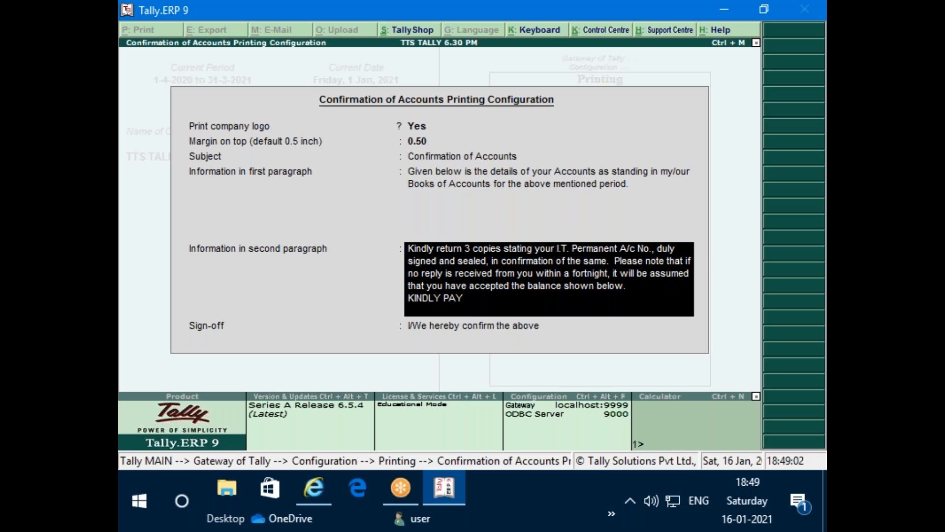
{"action": "key", "text": "BackSpace"}
{"action": "key", "text": "BackSpace"}
{"action": "key", "text": "BackSpace"}
{"action": "type", "text": "CLEAR YOUR ALL TH"}
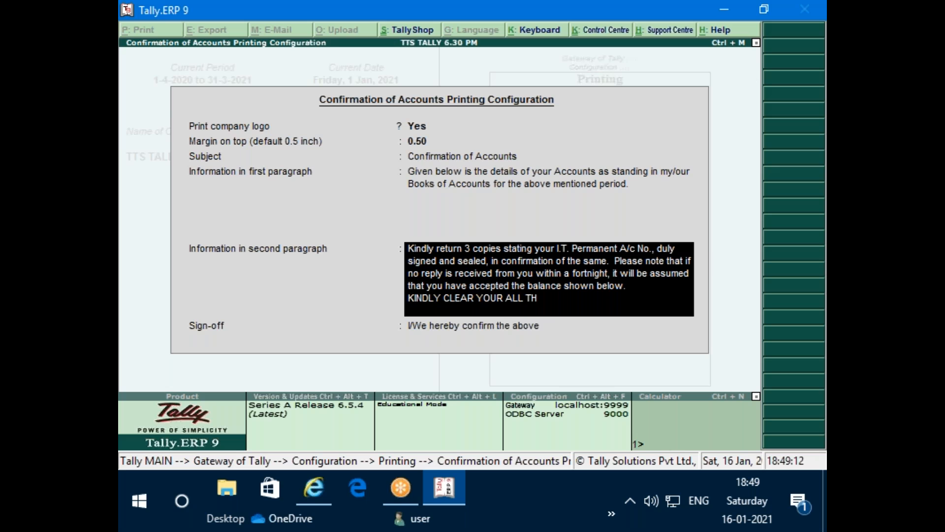
{"action": "type", "text": "E DUES OTHER W"}
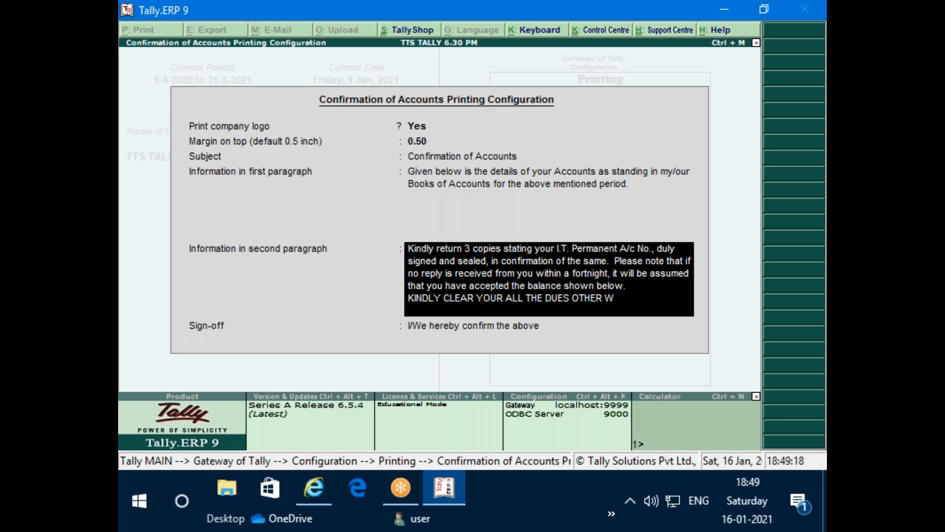
{"action": "type", "text": "ISE FURTEHER"}
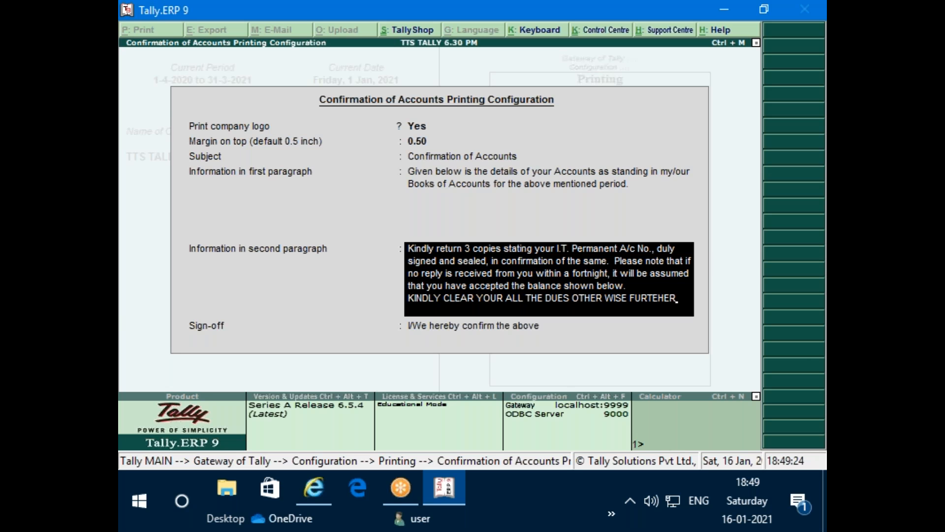
{"action": "type", "text": " TRANS. WIL STOPPED"}
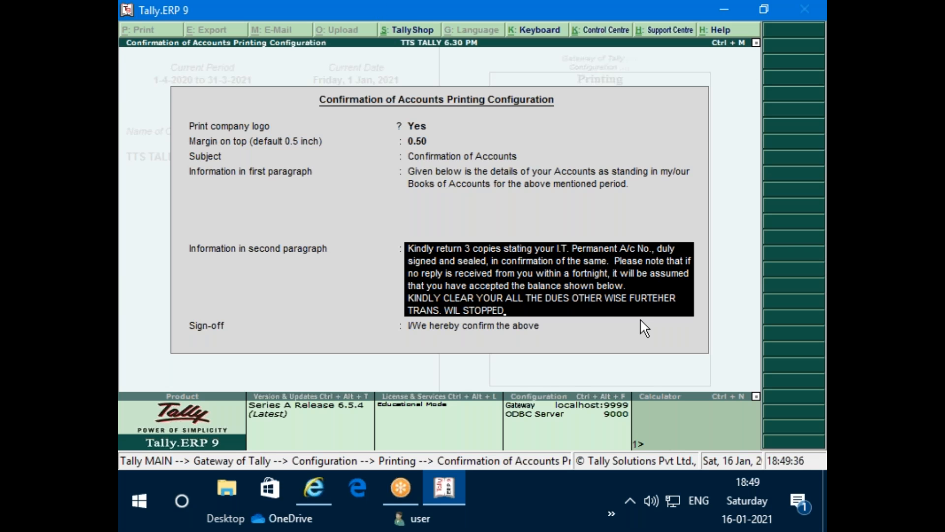
{"action": "key", "text": "ctrl+a"}
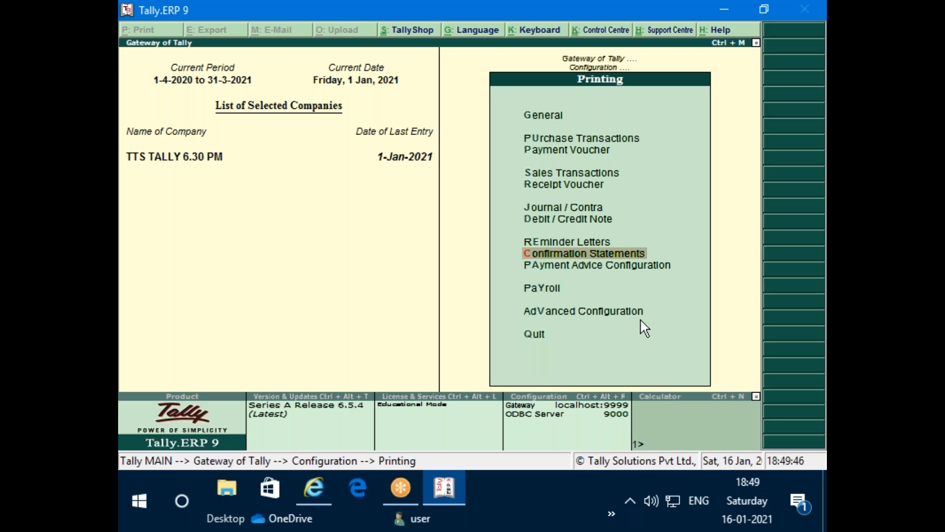
{"action": "key", "text": "Escape"}
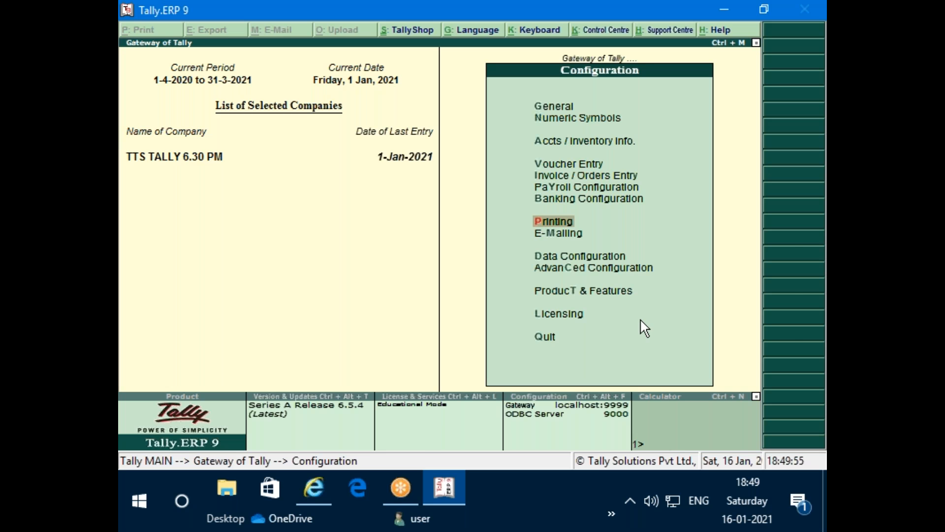
{"action": "key", "text": "d"}
{"action": "key", "text": "Escape"}
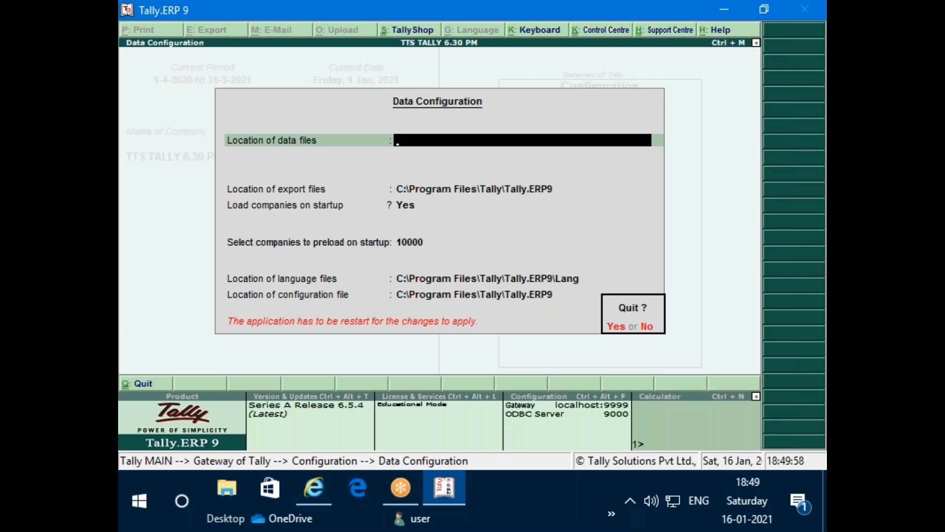
{"action": "key", "text": "y"}
Step: Leave the configuration and bring up the list of ledgers in the account books
{"action": "key", "text": "Escape"}
{"action": "key", "text": "d"}
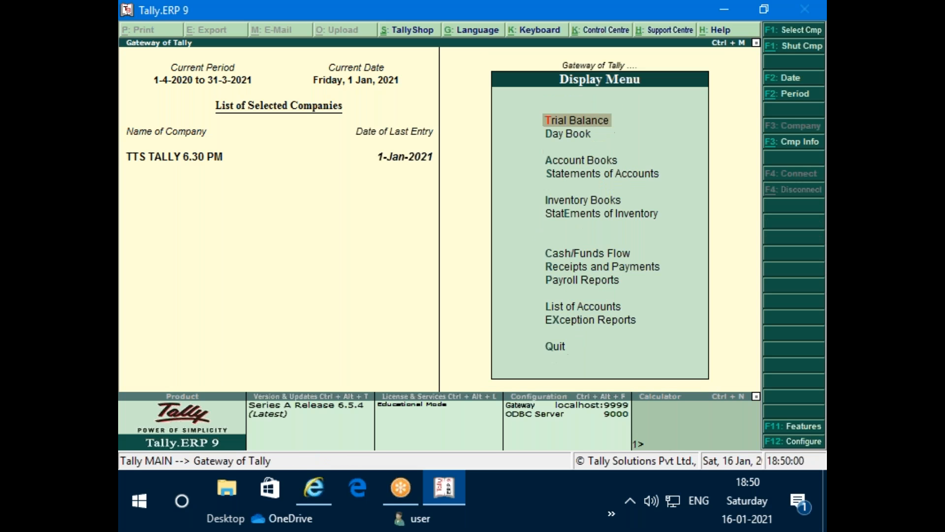
{"action": "key", "text": "Down"}
{"action": "key", "text": "Down"}
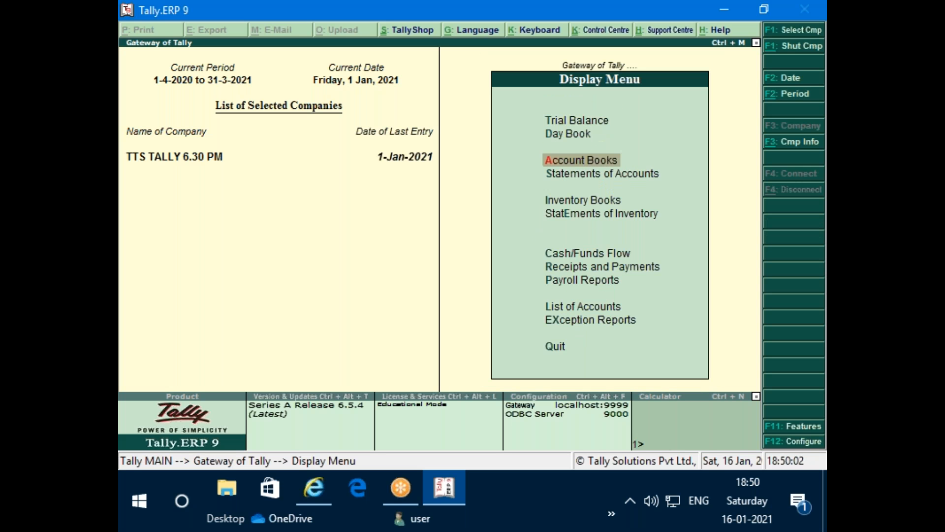
{"action": "key", "text": "Return"}
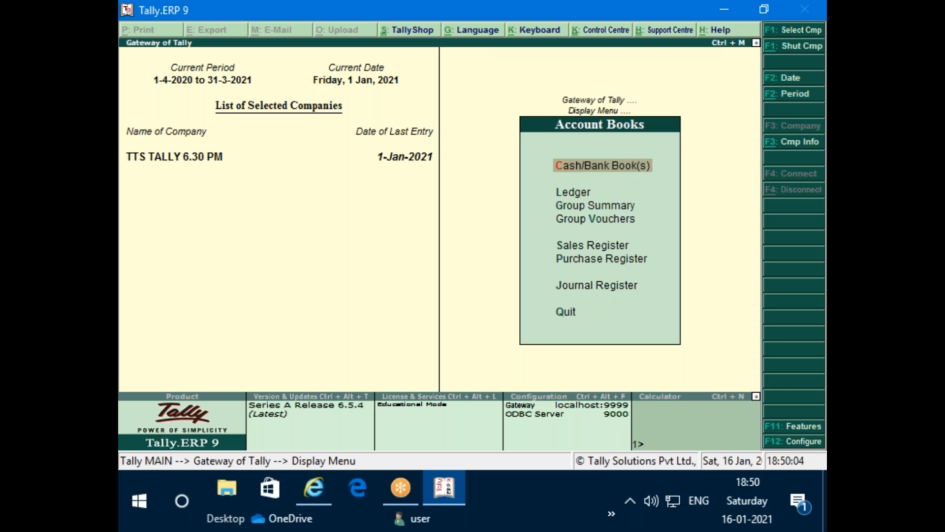
{"action": "key", "text": "Down"}
{"action": "key", "text": "Return"}
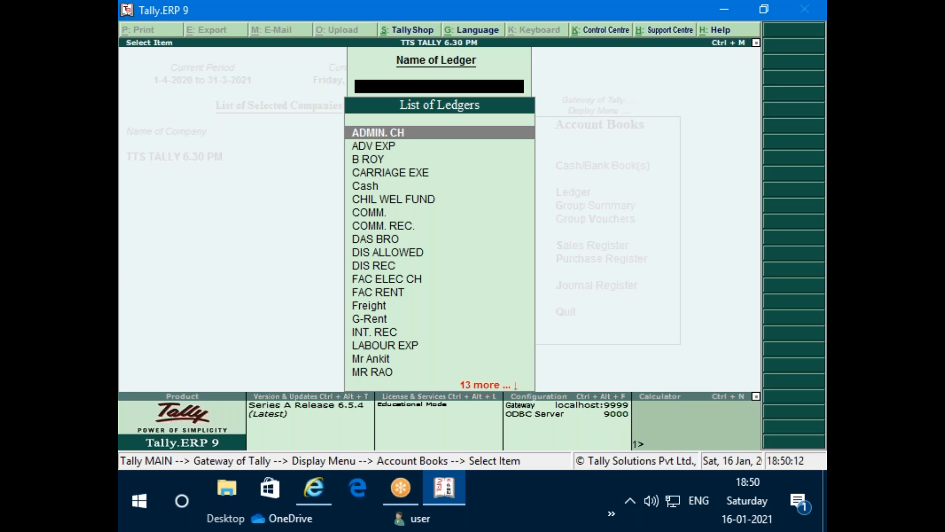
Step: Open the ledger vouchers report for DAS BRO
{"action": "key", "text": "Down"}
{"action": "key", "text": "Down"}
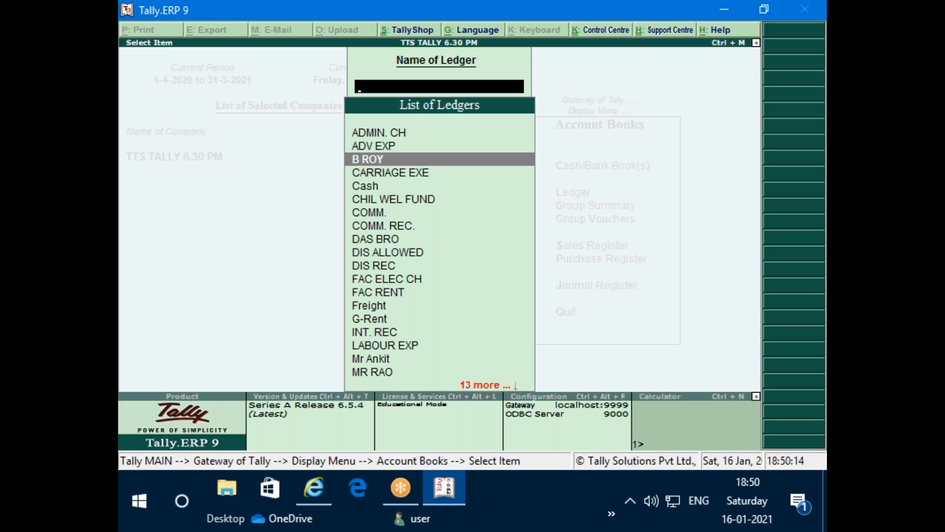
{"action": "key", "text": "Down"}
{"action": "key", "text": "Down"}
{"action": "key", "text": "Down"}
{"action": "key", "text": "Down"}
{"action": "key", "text": "Down"}
{"action": "key", "text": "Down"}
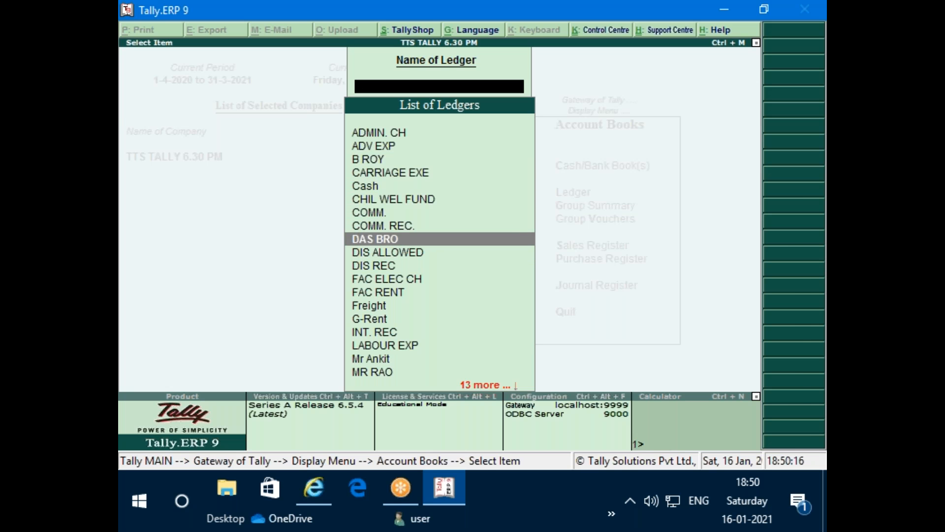
{"action": "key", "text": "Return"}
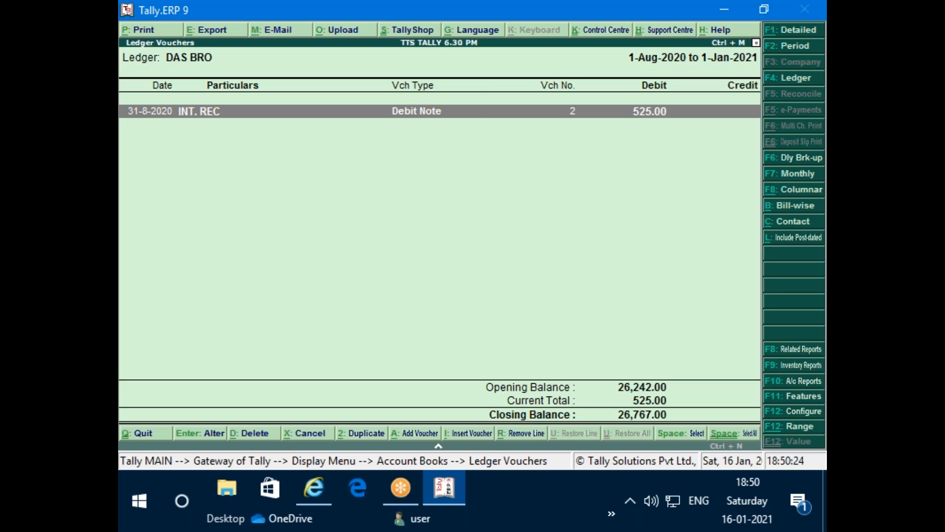
{"action": "key", "text": "alt+p"}
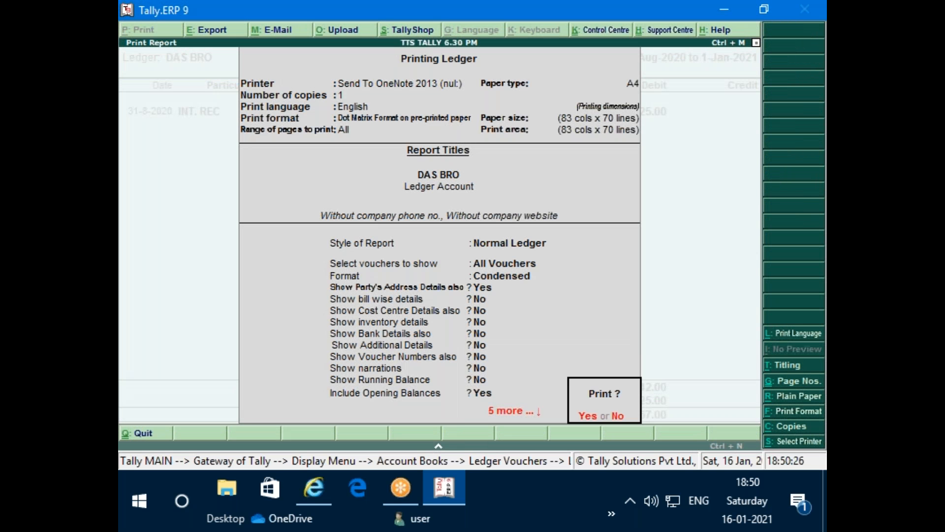
{"action": "key", "text": "BackSpace"}
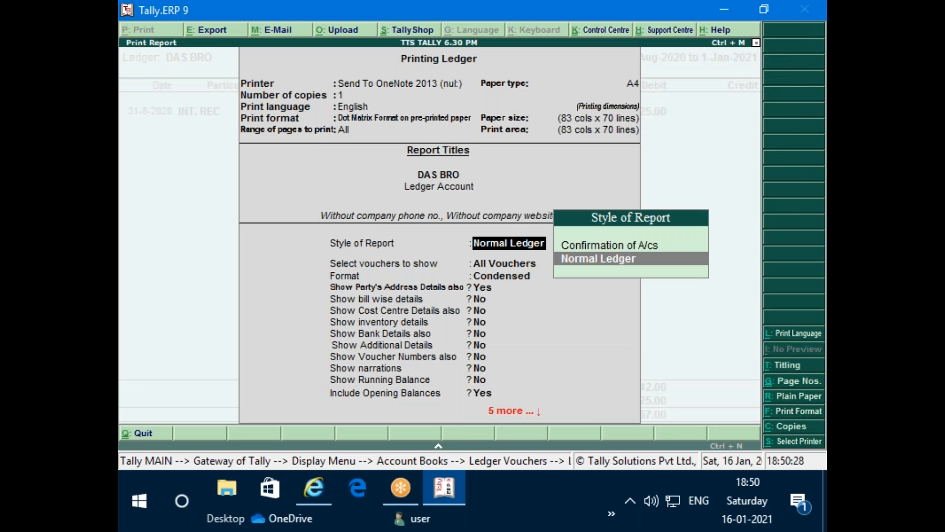
{"action": "key", "text": "Up"}
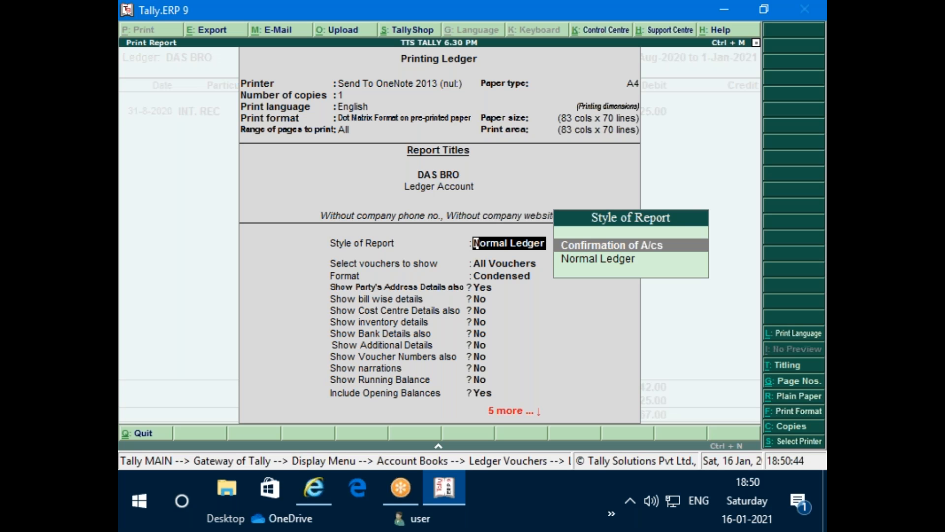
{"action": "key", "text": "Escape"}
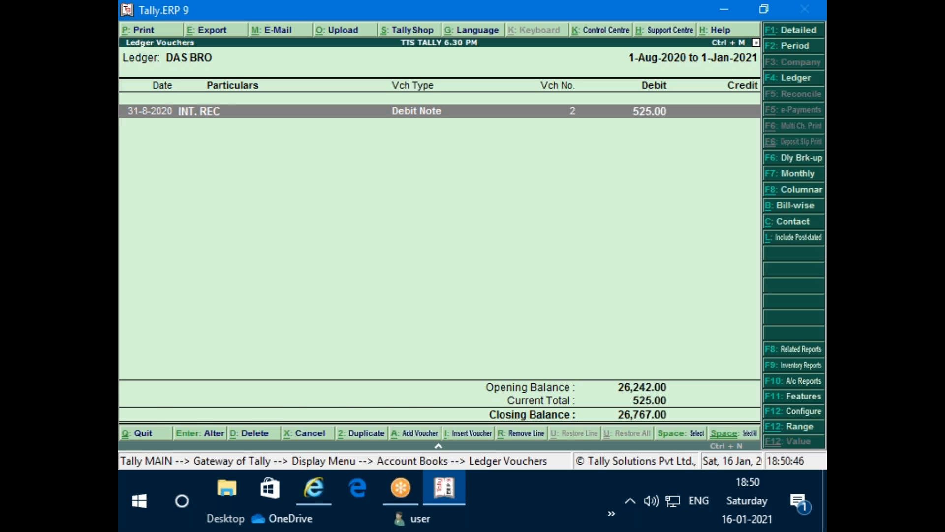
{"action": "key", "text": "Escape"}
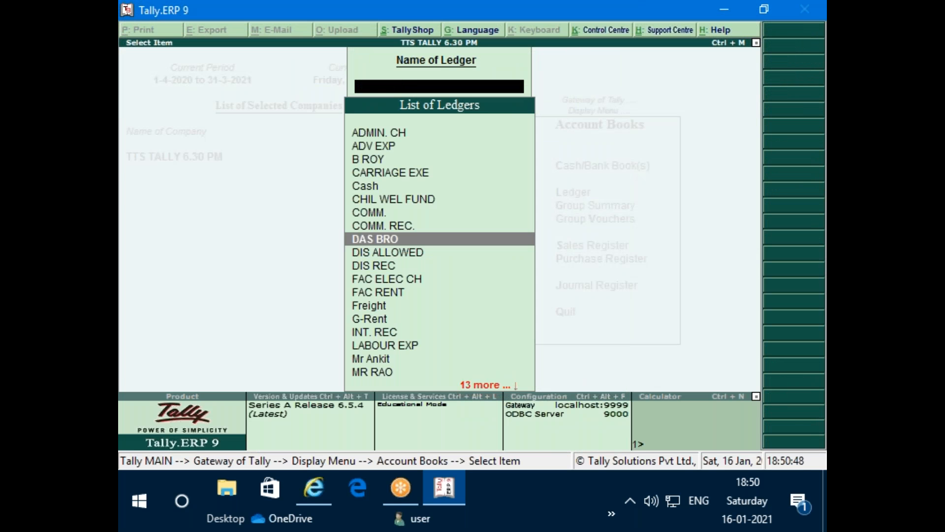
{"action": "key", "text": "Escape"}
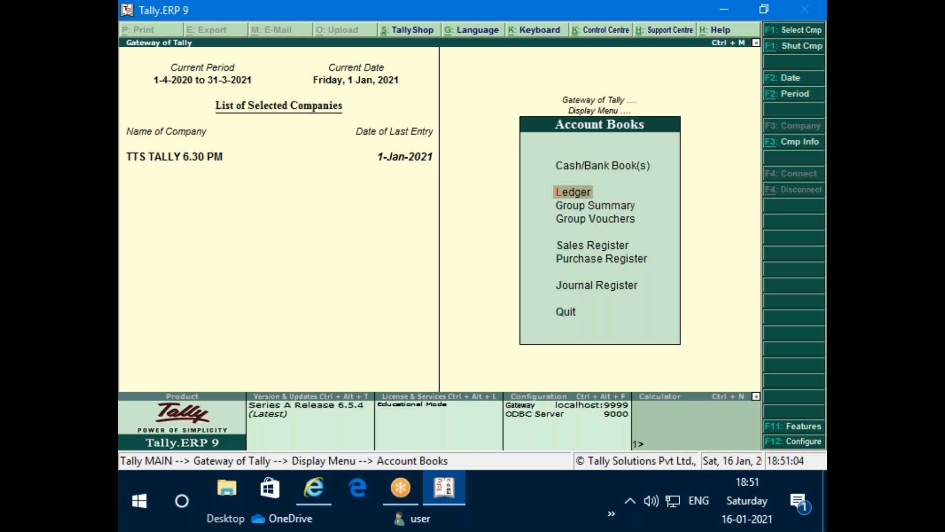
Step: Reopen the ledger vouchers report for DAS BRO from the account books
{"action": "key", "text": "Return"}
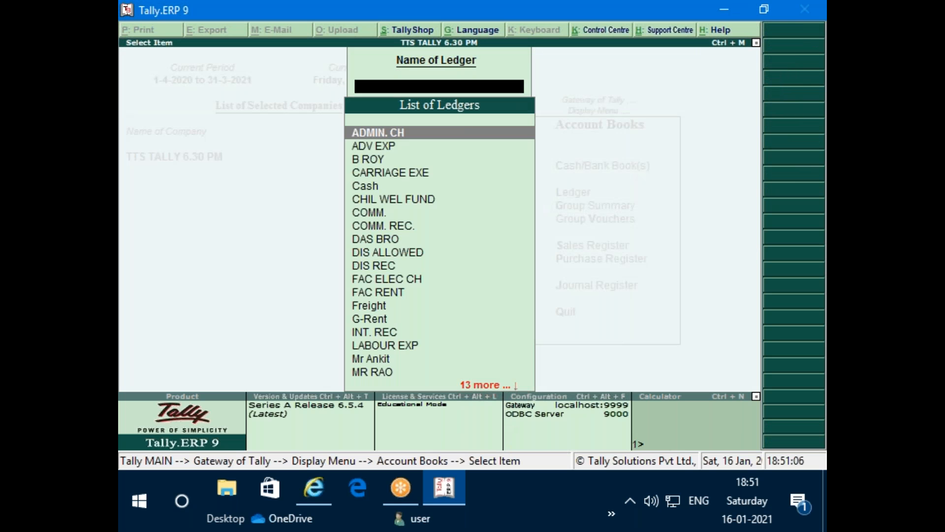
{"action": "key", "text": "Down"}
{"action": "key", "text": "Down"}
{"action": "key", "text": "Down"}
{"action": "key", "text": "Down"}
{"action": "key", "text": "Down"}
{"action": "key", "text": "Down"}
{"action": "key", "text": "Down"}
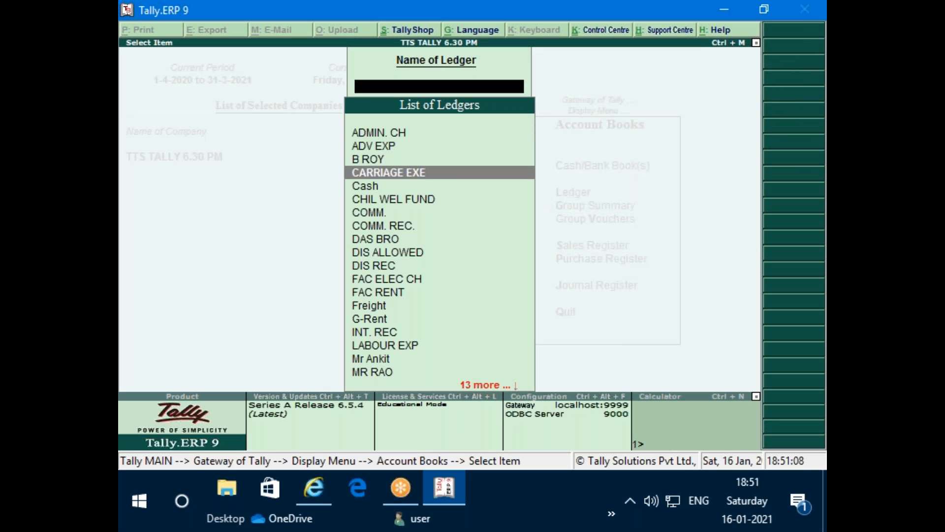
{"action": "key", "text": "Down"}
{"action": "key", "text": "Return"}
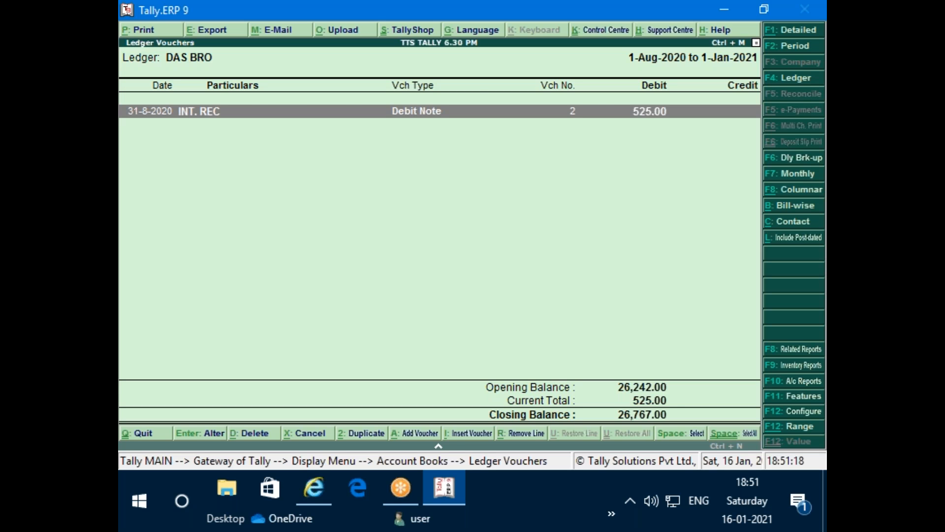
Step: Open the print settings of the DAS BRO ledger and set the style of report to Confirmation of A/cs
{"action": "key", "text": "alt+p"}
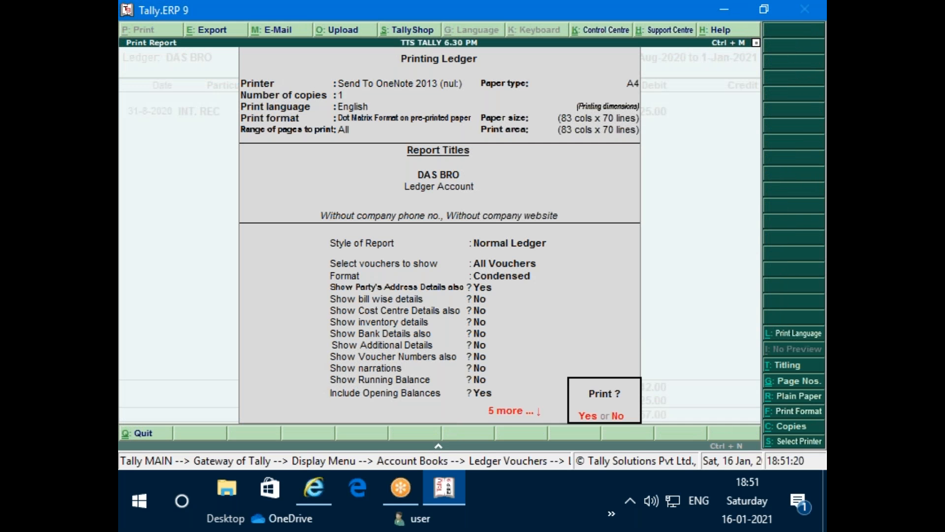
{"action": "key", "text": "n"}
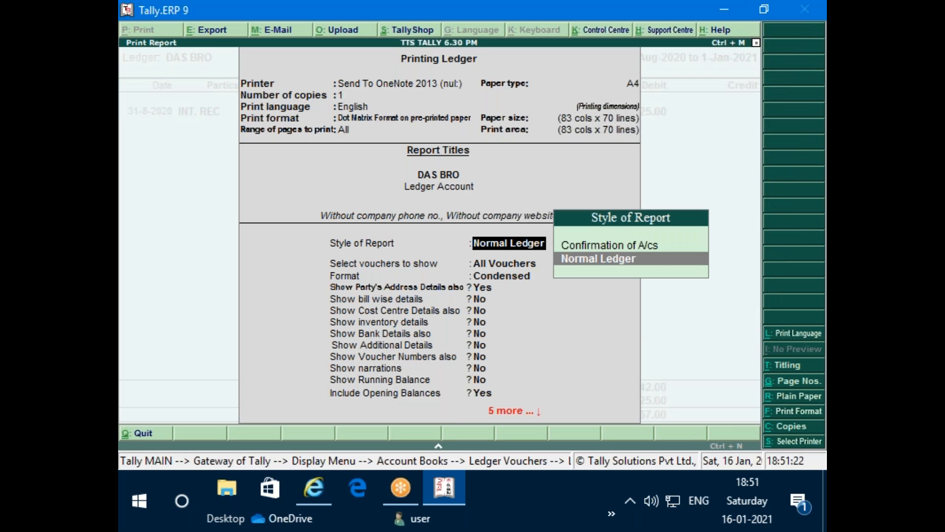
{"action": "key", "text": "Up"}
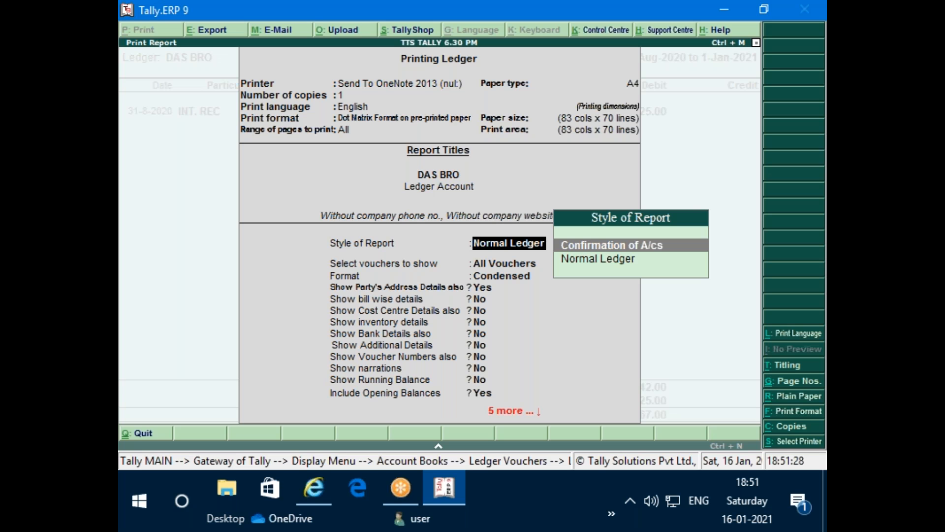
{"action": "key", "text": "Return"}
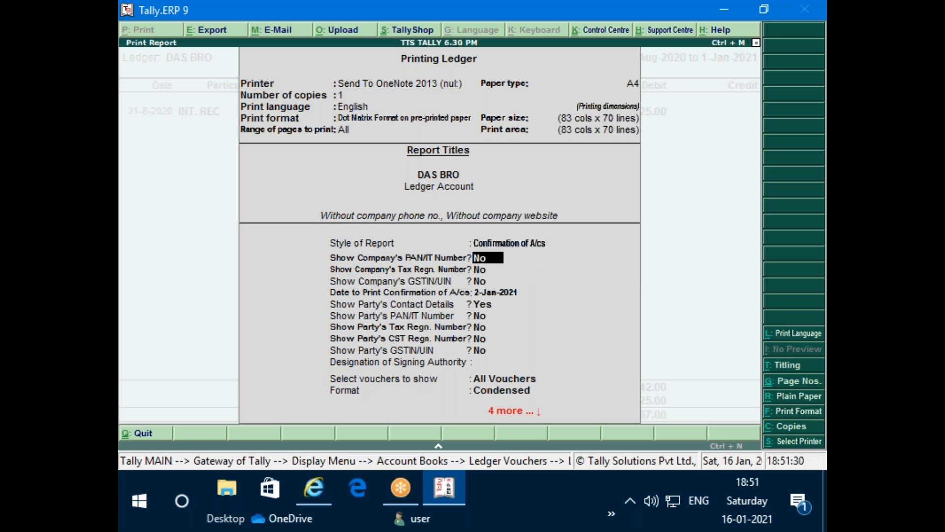
Step: Set Show Bank Details to Yes for the confirmation print, accepting the Condensed format and the other preset options
{"action": "key", "text": "Return"}
{"action": "key", "text": "Return"}
{"action": "key", "text": "Return"}
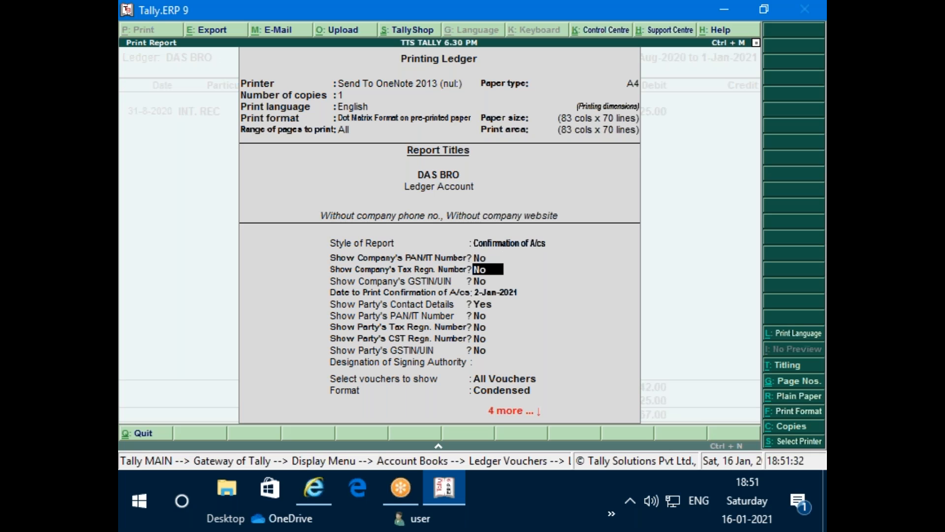
{"action": "key", "text": "Return"}
{"action": "key", "text": "Return"}
{"action": "key", "text": "Return"}
{"action": "key", "text": "Return"}
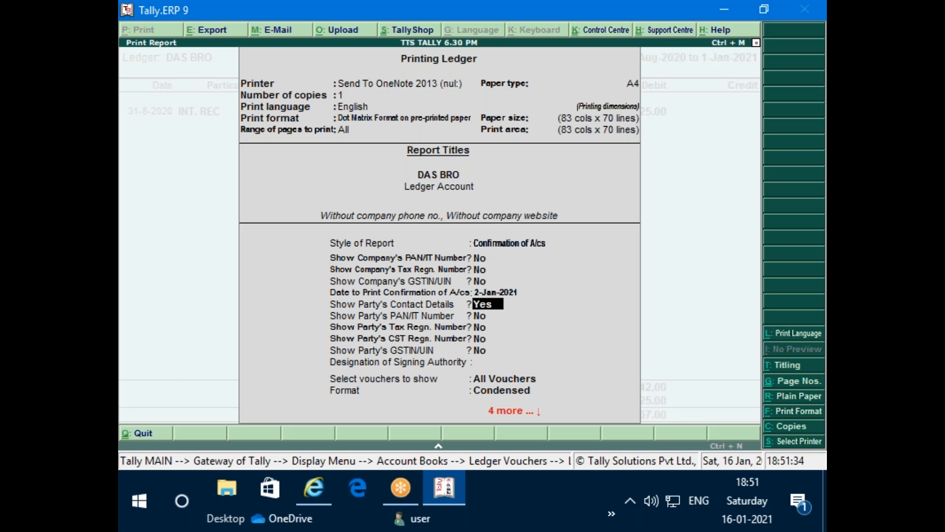
{"action": "key", "text": "Return"}
{"action": "key", "text": "Return"}
{"action": "key", "text": "Return"}
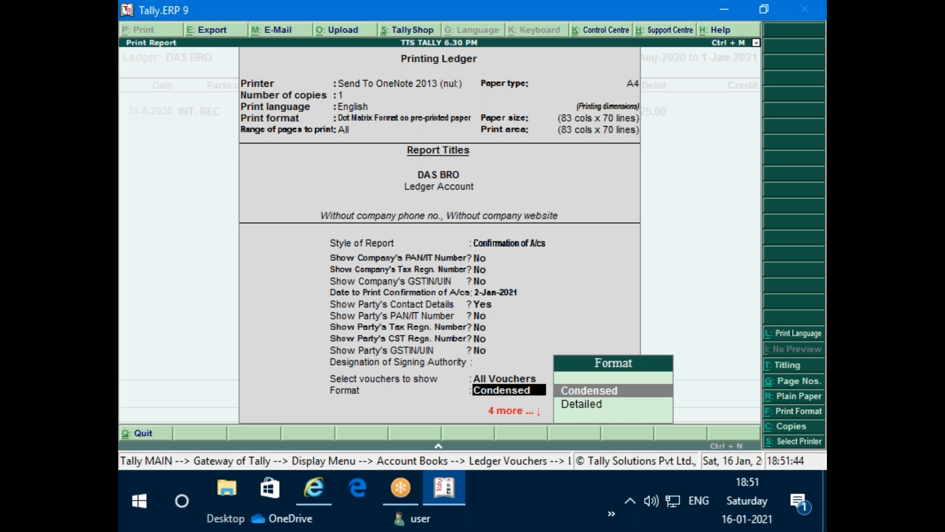
{"action": "key", "text": "Return"}
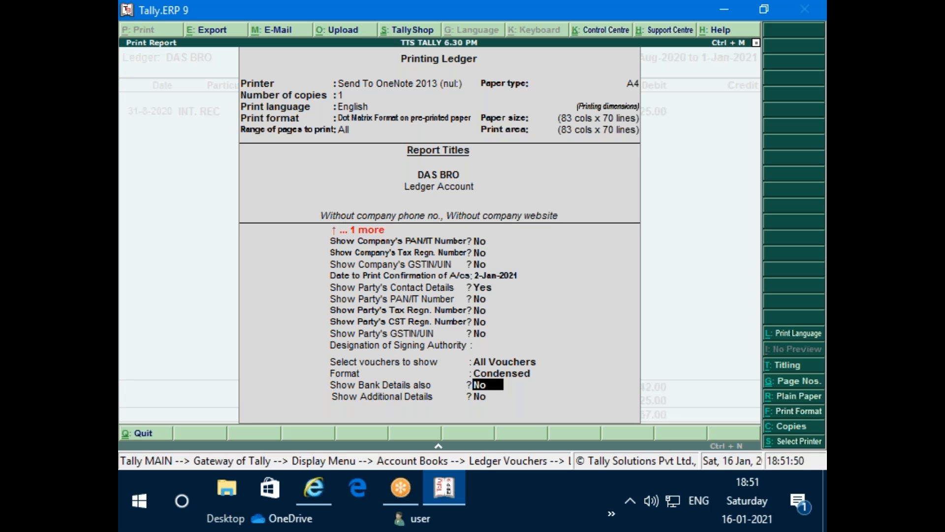
{"action": "type", "text": "y"}
{"action": "key", "text": "Return"}
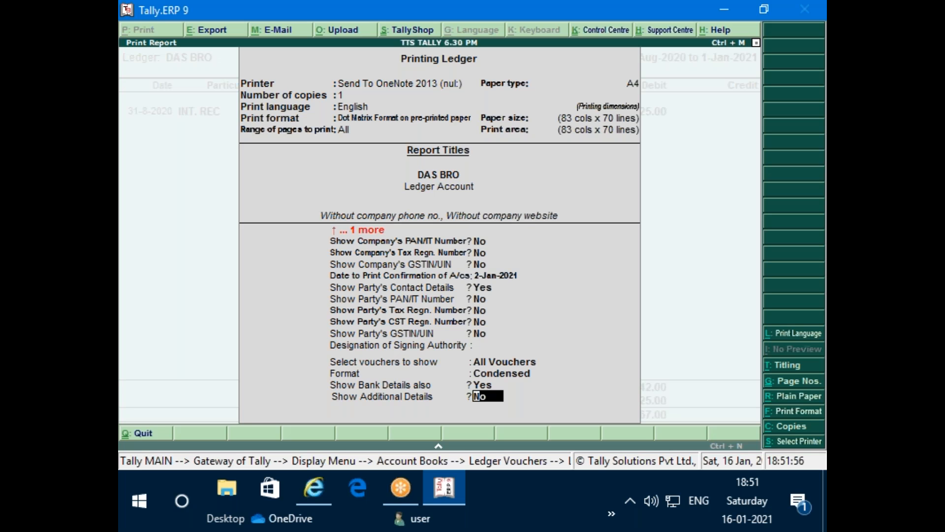
{"action": "key", "text": "Return"}
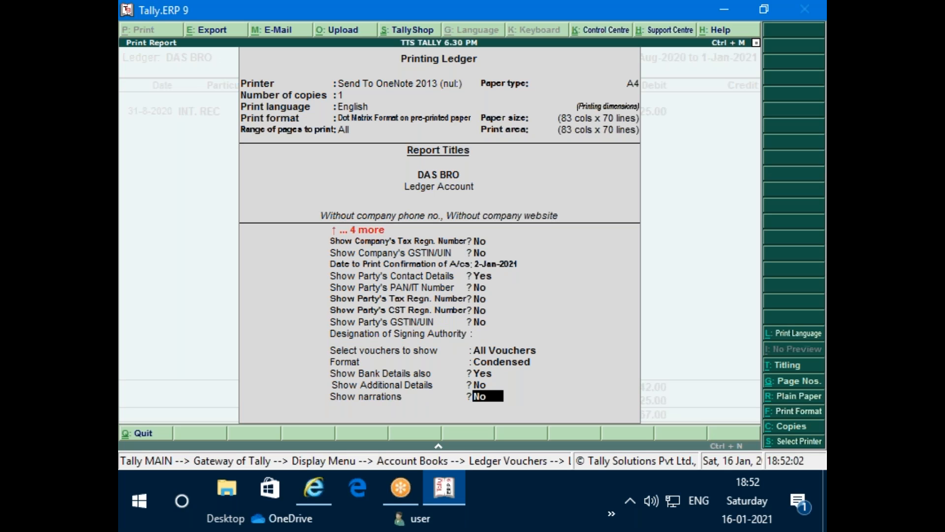
{"action": "key", "text": "Return"}
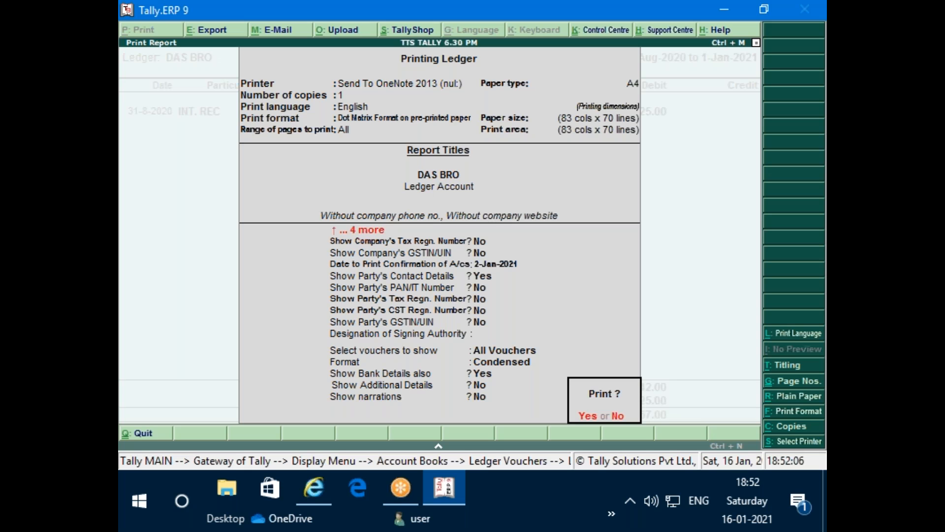
Step: Go back through the confirmation print options, checking each one from the style of report to the additional details
{"action": "key", "text": "n"}
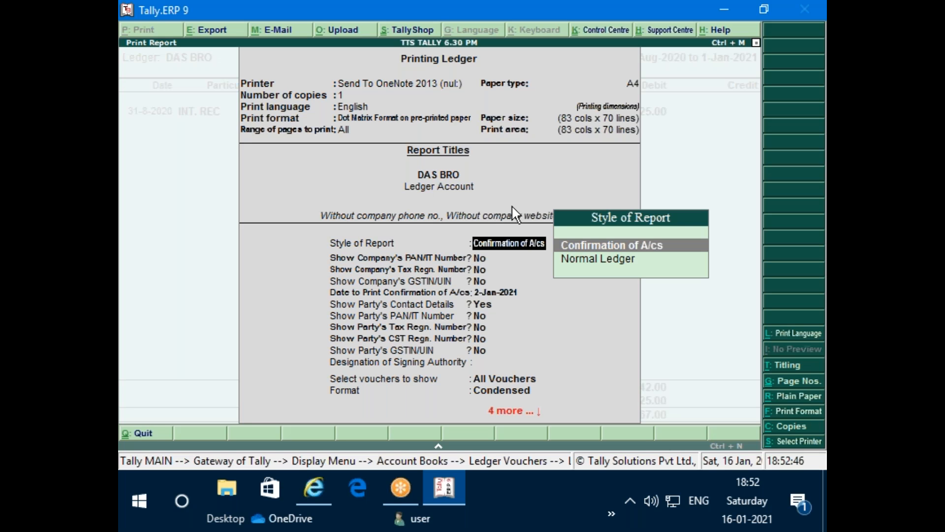
{"action": "key", "text": "Return"}
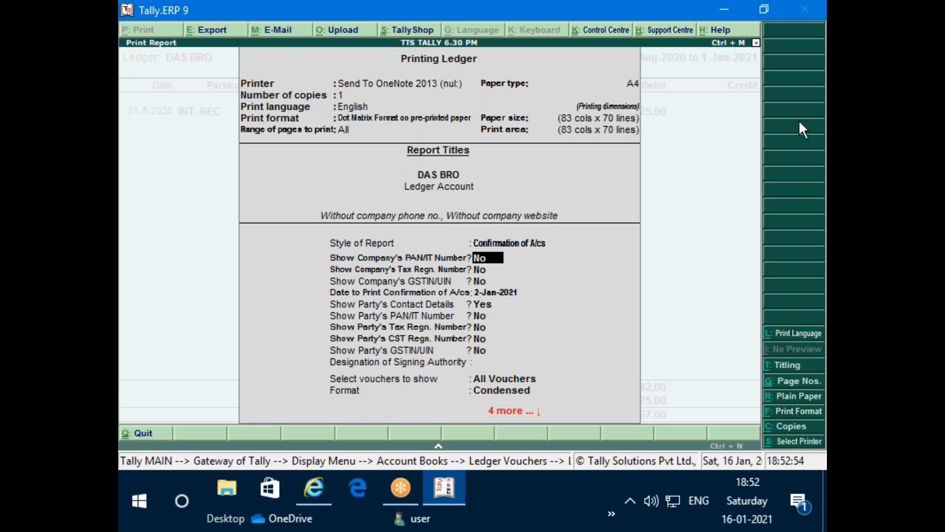
{"action": "left_click", "coordinate": [789, 133]}
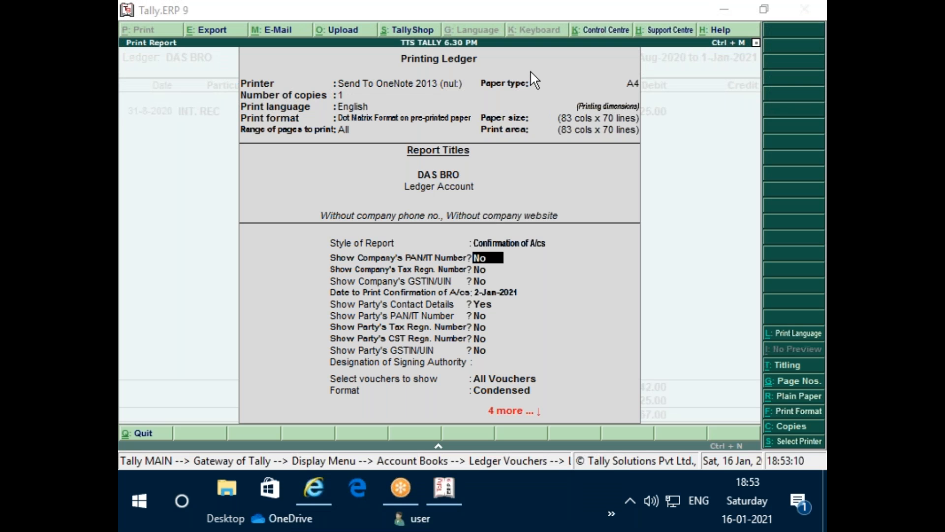
{"action": "left_click", "coordinate": [583, 269]}
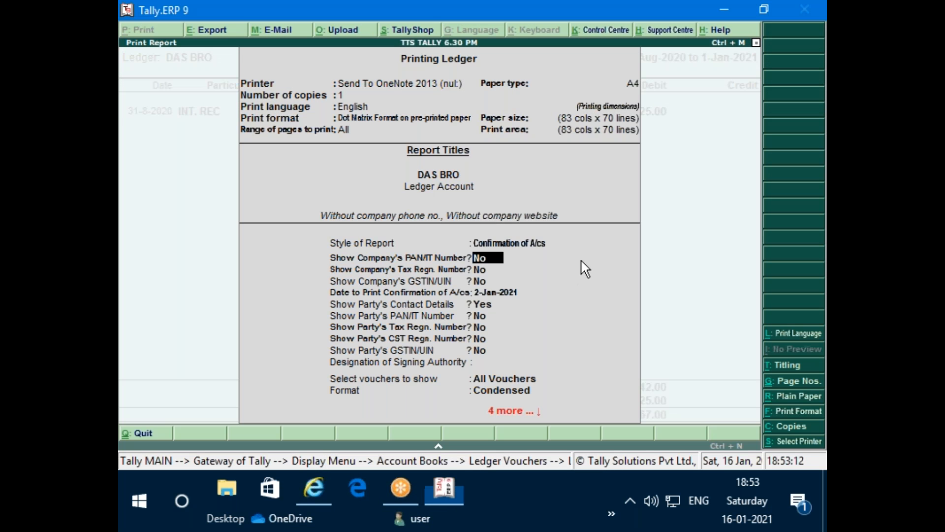
{"action": "key", "text": "Down"}
{"action": "key", "text": "Down"}
{"action": "key", "text": "Down"}
{"action": "key", "text": "Down"}
{"action": "key", "text": "Down"}
{"action": "key", "text": "Down"}
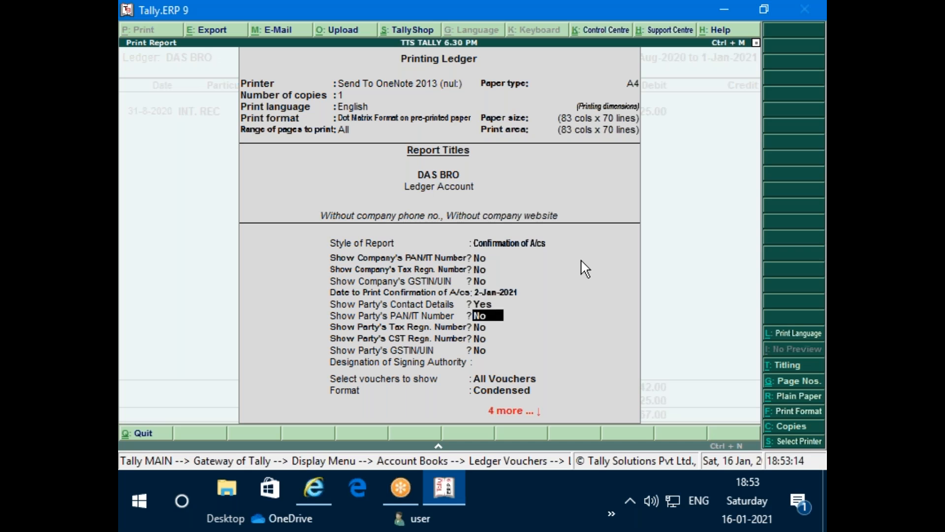
{"action": "key", "text": "Down"}
{"action": "key", "text": "Down"}
{"action": "key", "text": "Down"}
{"action": "key", "text": "Down"}
{"action": "key", "text": "Return"}
{"action": "key", "text": "Return"}
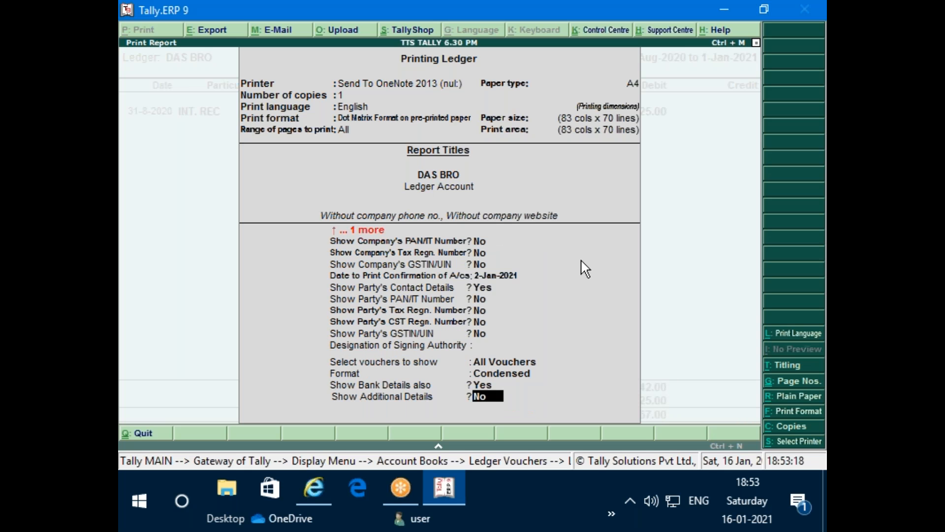
Step: Accept the remaining print options and print the confirmation statement for DAS BRO
{"action": "key", "text": "Return"}
{"action": "key", "text": "Return"}
{"action": "key", "text": "Return"}
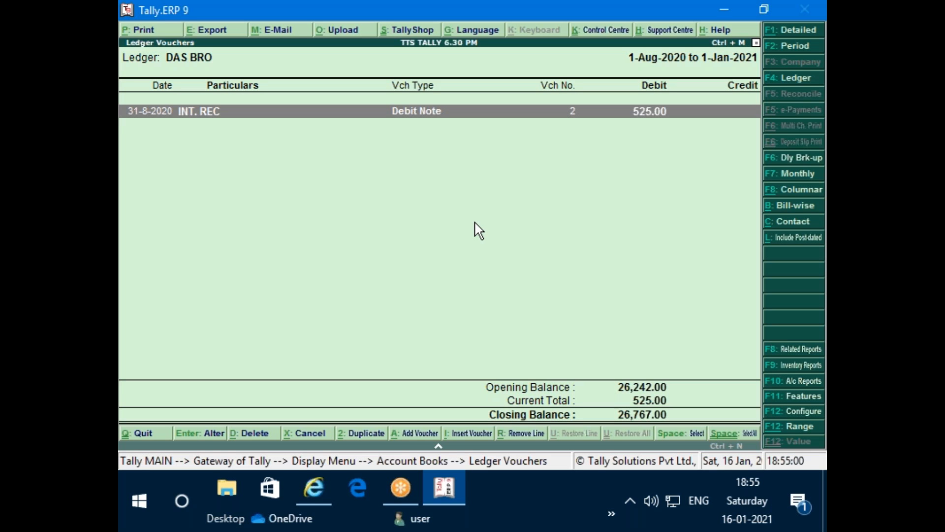
Step: Leave the DAS BRO ledger report and return to the Gateway of Tally
{"action": "key", "text": "Escape"}
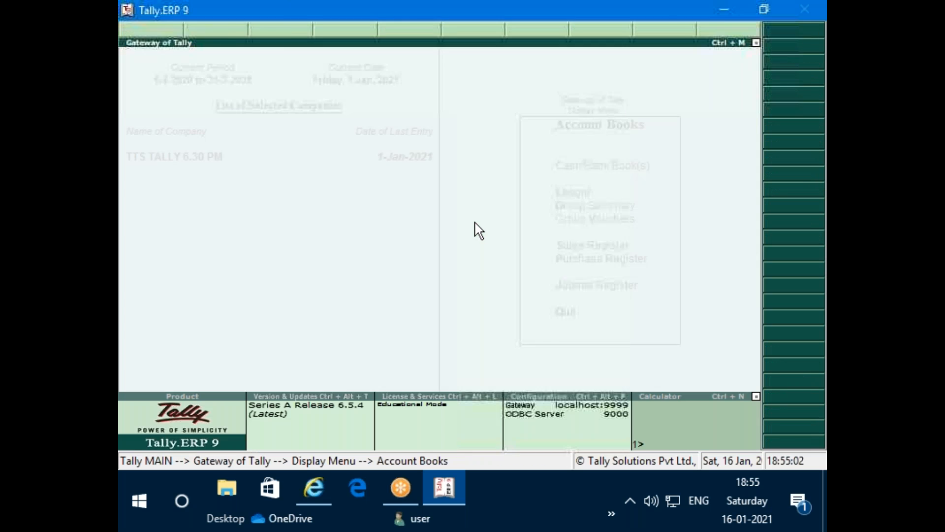
{"action": "key", "text": "Escape"}
{"action": "key", "text": "Escape"}
{"action": "key", "text": "Escape"}
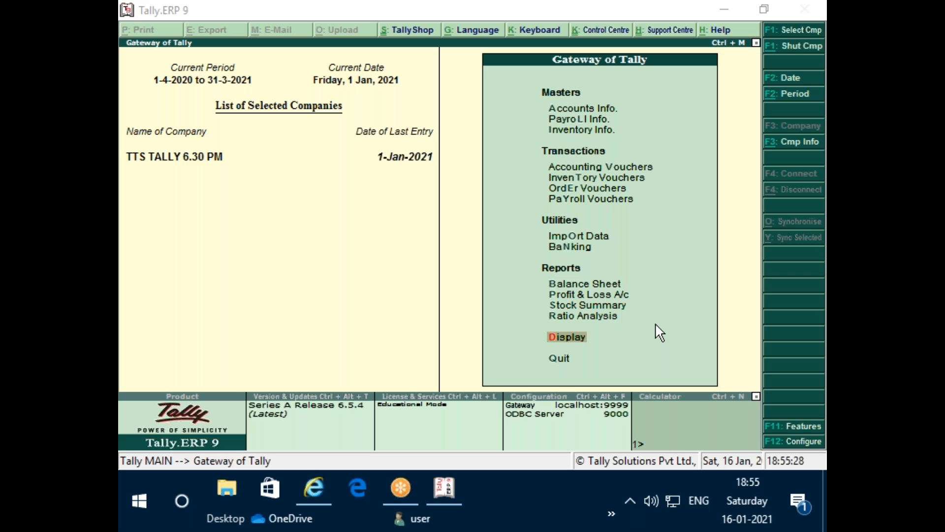
{"action": "left_click", "coordinate": [660, 333]}
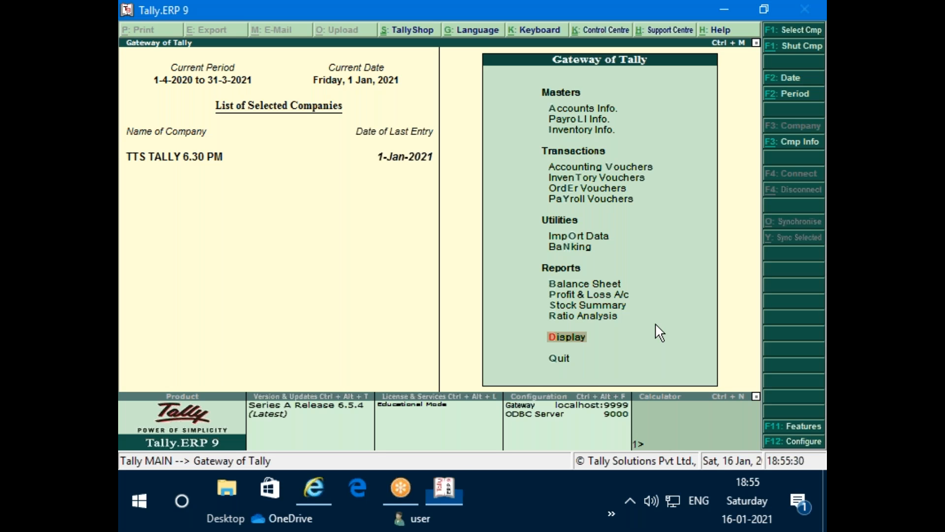
Step: Start creating a new company named NEW BLANK LTD(6.30 PM)
{"action": "key", "text": "alt+F3"}
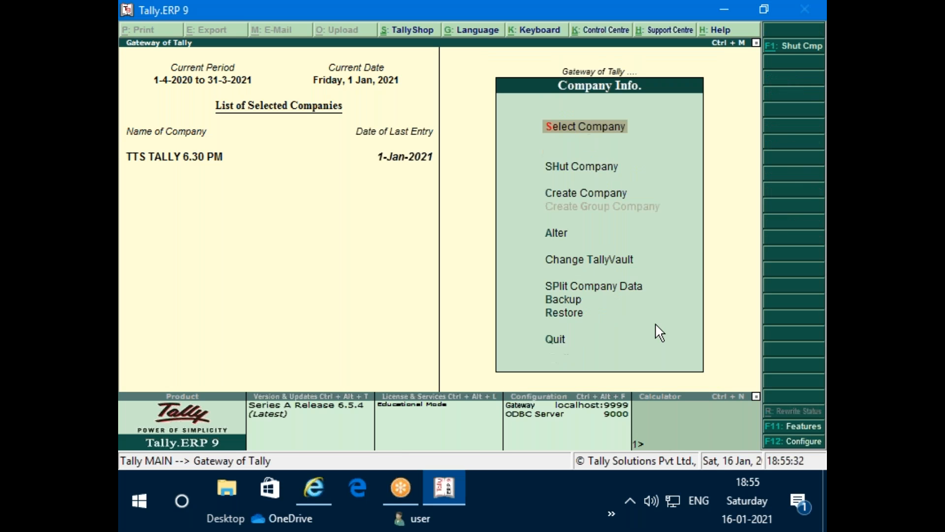
{"action": "key", "text": "Down"}
{"action": "key", "text": "Down"}
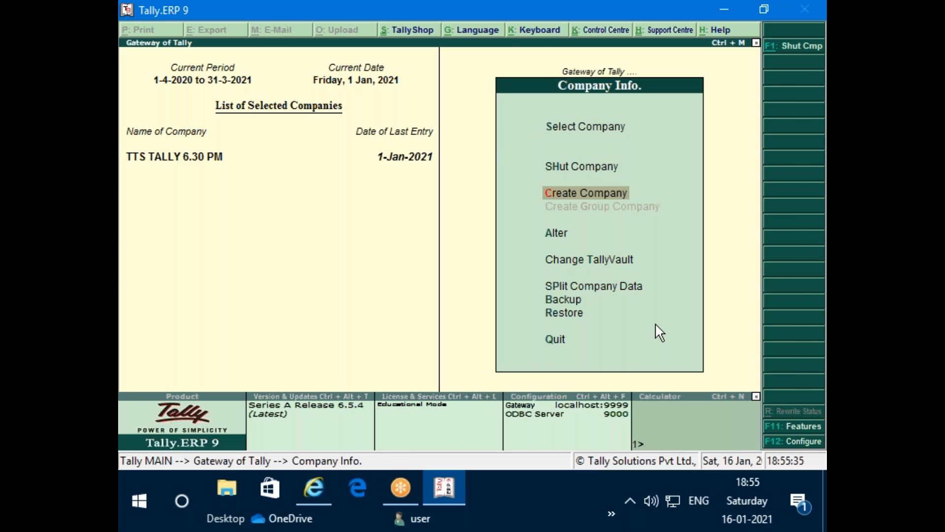
{"action": "key", "text": "Return"}
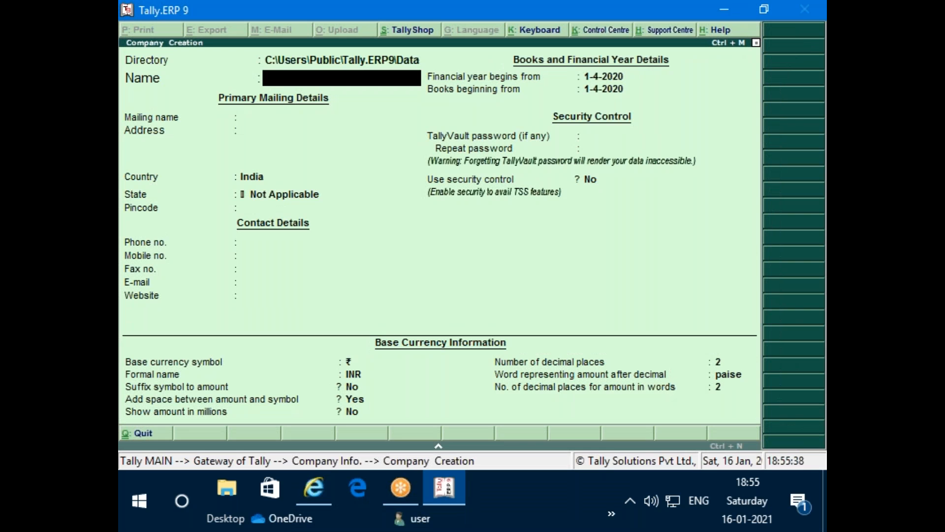
{"action": "type", "text": "N"}
{"action": "type", "text": "EW BLA"}
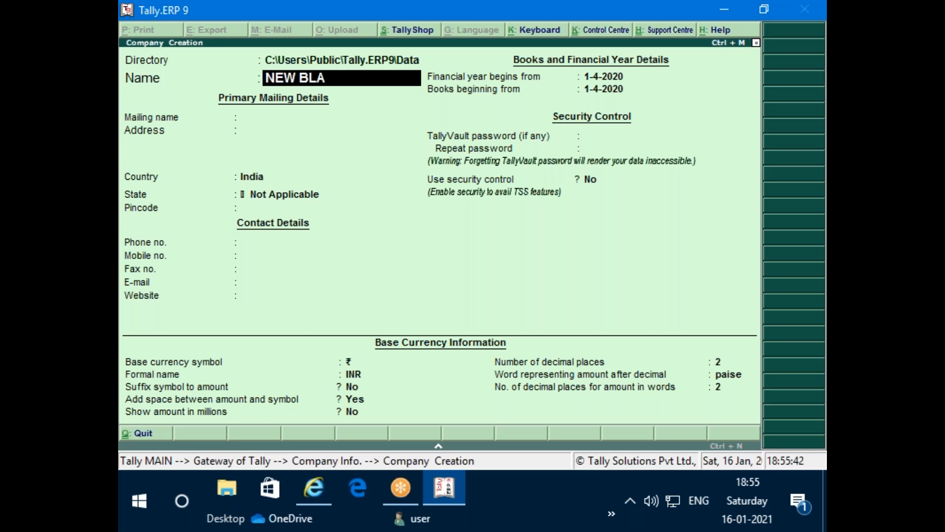
{"action": "type", "text": "NK LTD(6.30"}
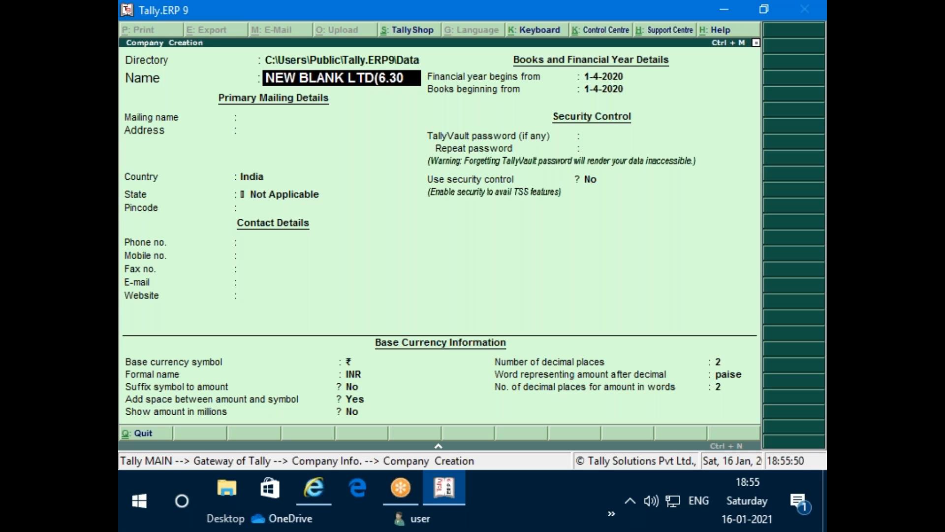
{"action": "type", "text": " PM)"}
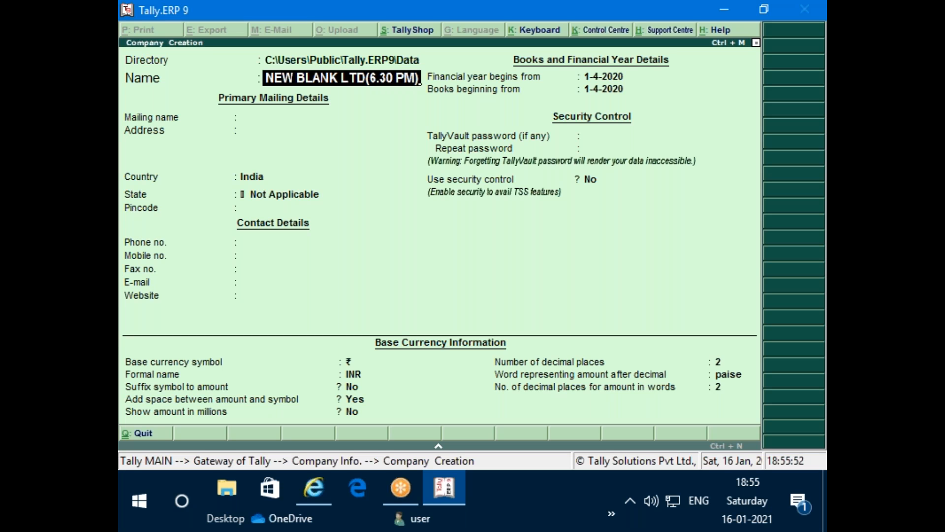
{"action": "key", "text": "Return"}
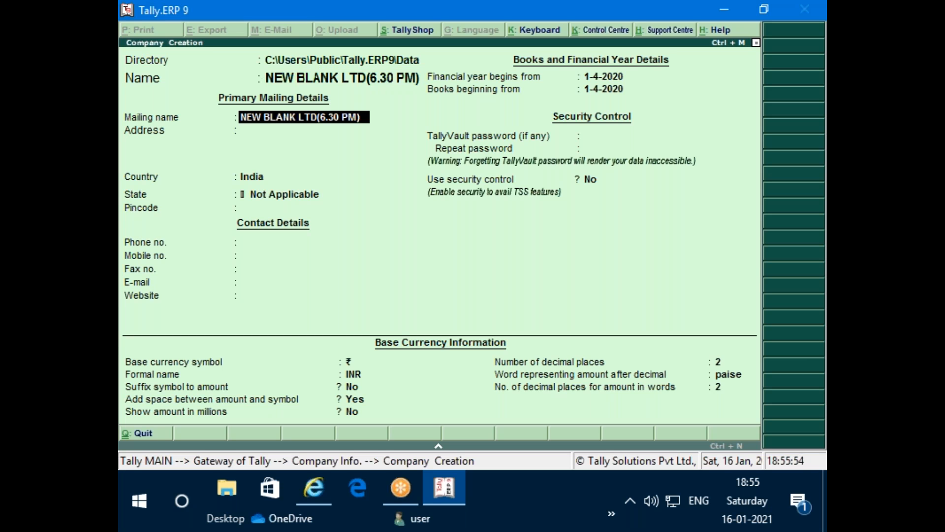
Step: Keep the suggested mailing name, leave the address blank, and set the country to India and the state to West Bengal
{"action": "key", "text": "Return"}
{"action": "key", "text": "Return"}
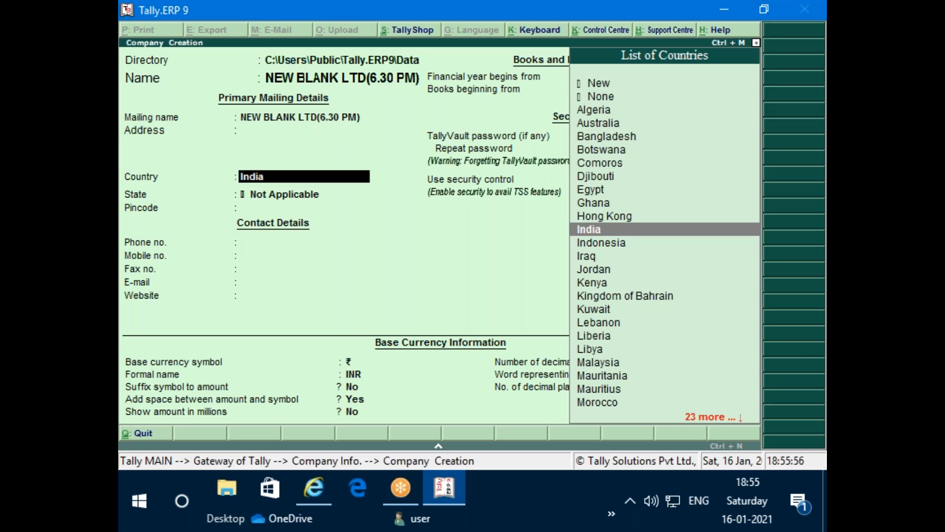
{"action": "key", "text": "Return"}
{"action": "type", "text": "w"}
{"action": "key", "text": "Return"}
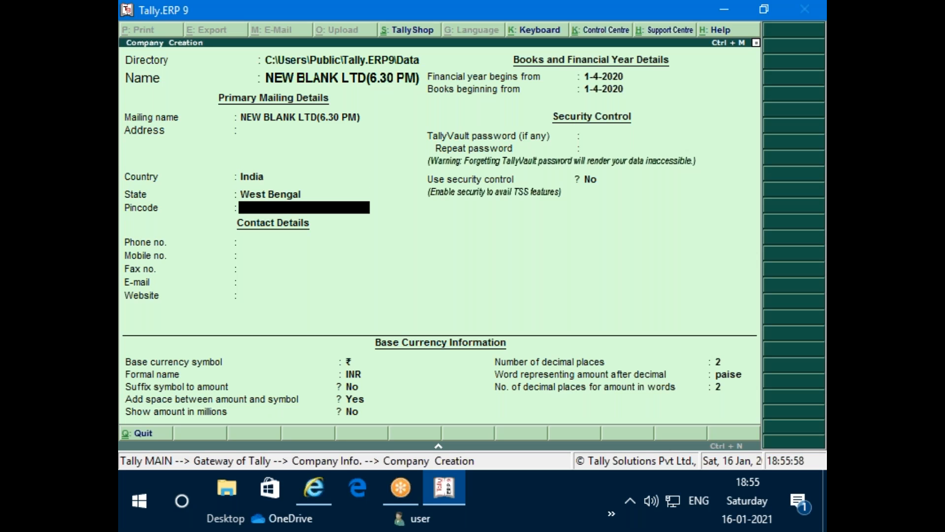
Step: Leave the pincode, contact and password fields blank, keep both book dates at 1-4-2020, and save the new company
{"action": "key", "text": "Return"}
{"action": "key", "text": "Return"}
{"action": "key", "text": "Return"}
{"action": "key", "text": "Return"}
{"action": "key", "text": "Return"}
{"action": "key", "text": "Return"}
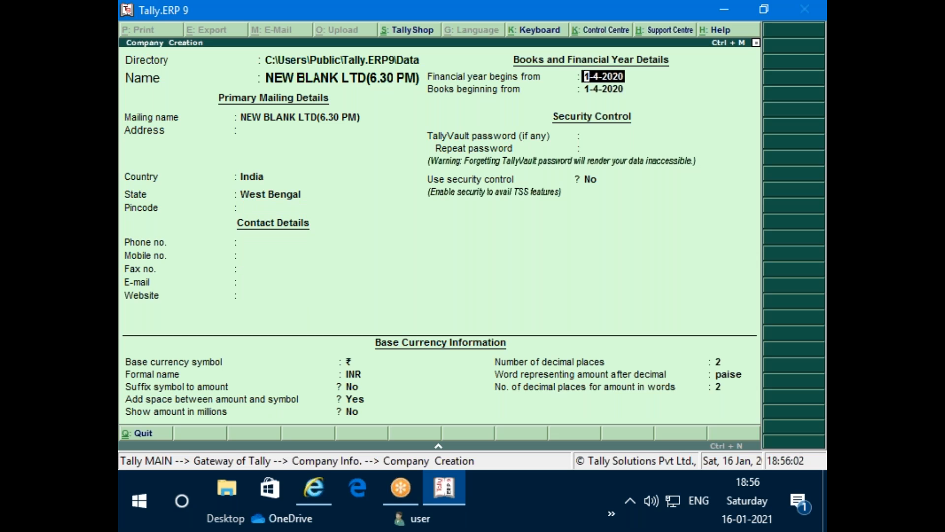
{"action": "key", "text": "Return"}
{"action": "key", "text": "Return"}
{"action": "key", "text": "Return"}
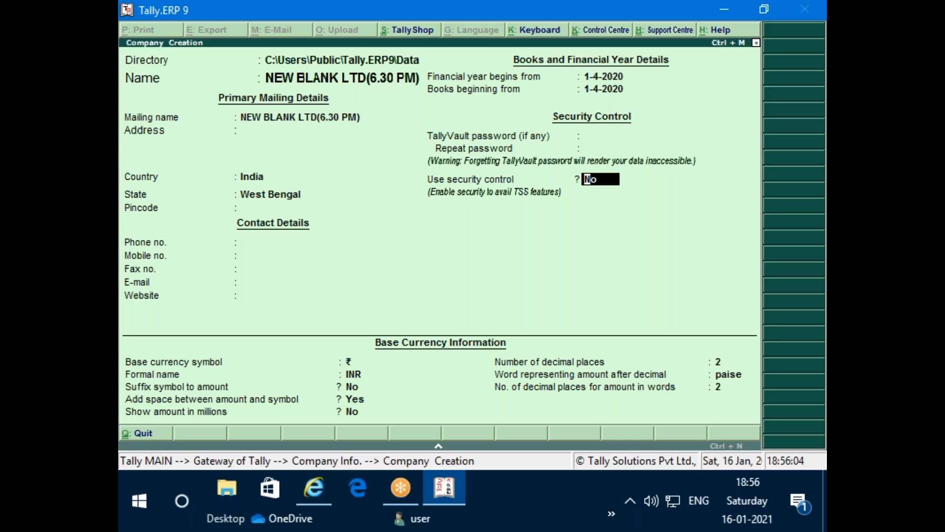
{"action": "key", "text": "ctrl+a"}
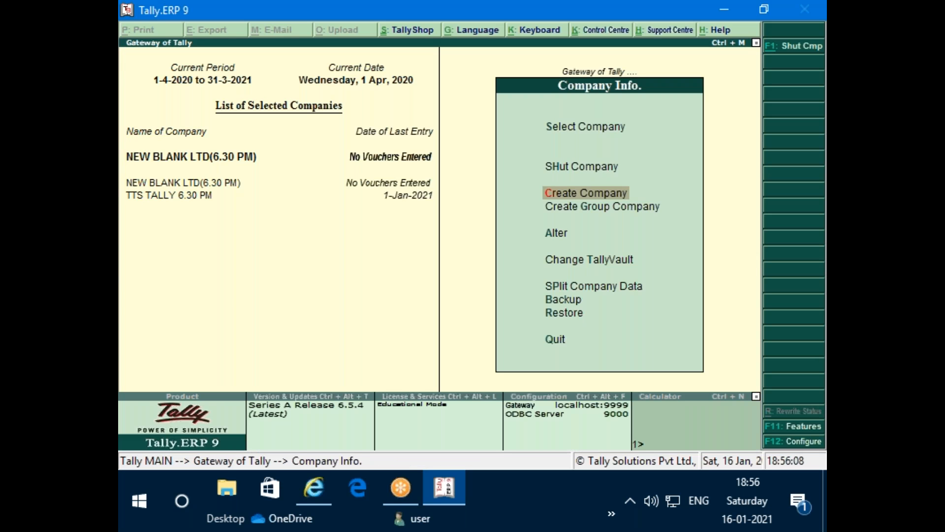
{"action": "key", "text": "Escape"}
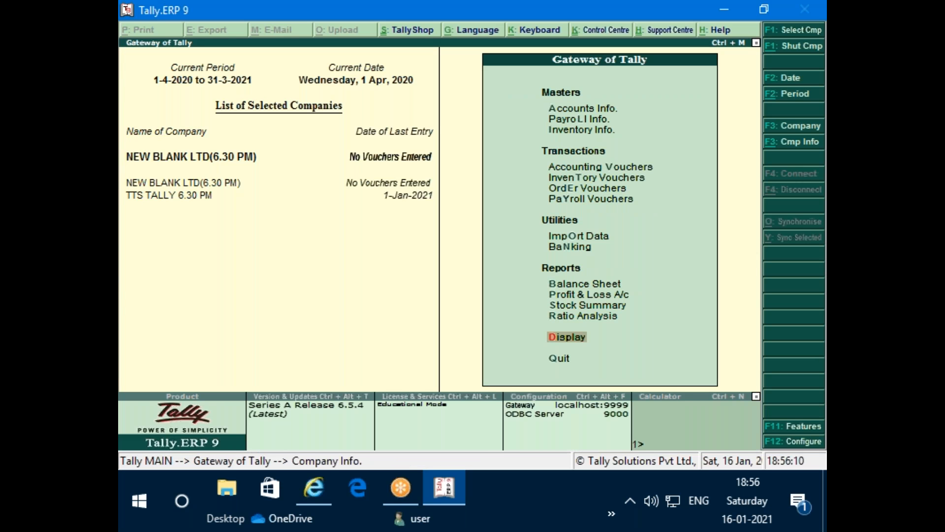
Step: Review the accounting features and the inventory features of the new company without changing them
{"action": "key", "text": "F11"}
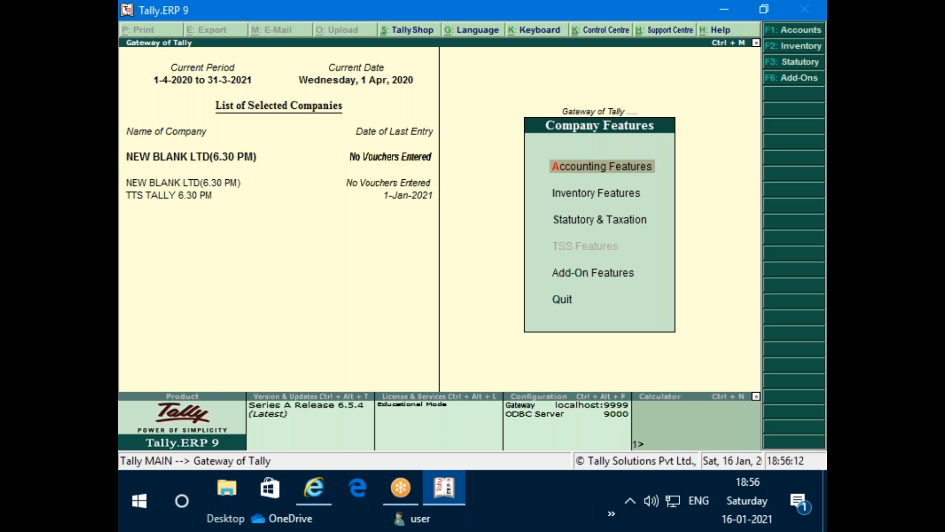
{"action": "key", "text": "Return"}
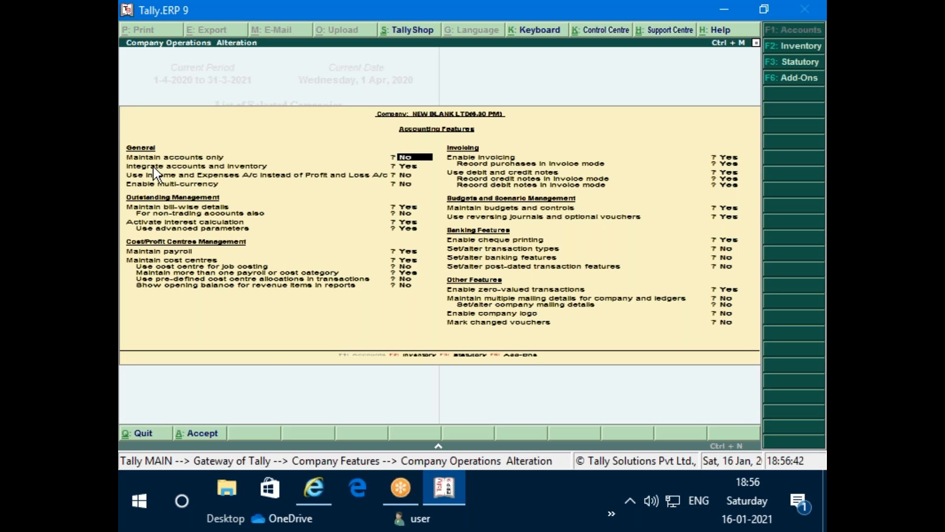
{"action": "key", "text": "F2"}
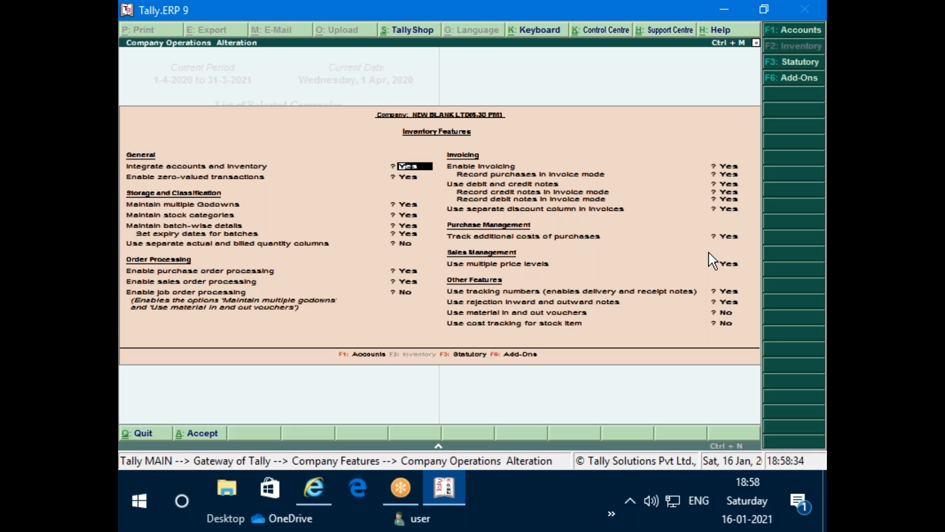
{"action": "key", "text": "Escape"}
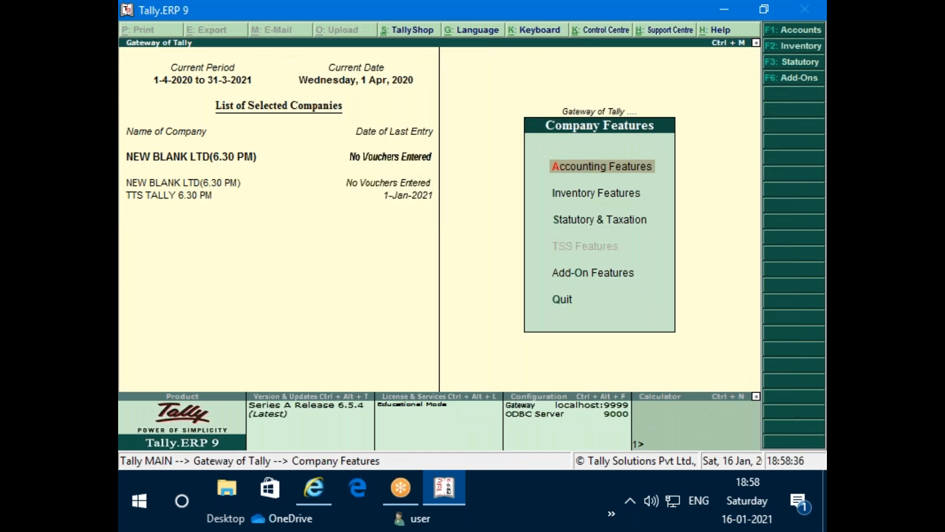
{"action": "key", "text": "Escape"}
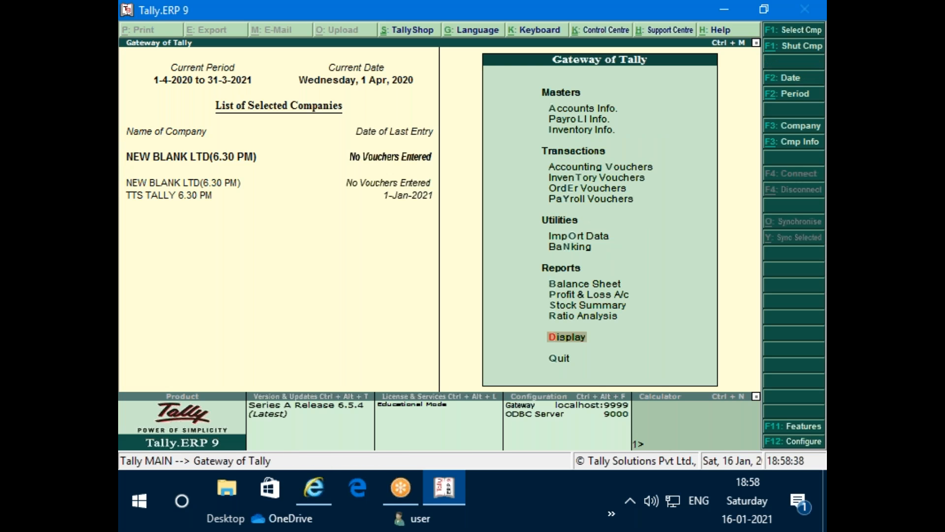
Step: Check which ledgers exist in the new company through the single ledger display, and return to the Gateway of Tally
{"action": "key", "text": "a"}
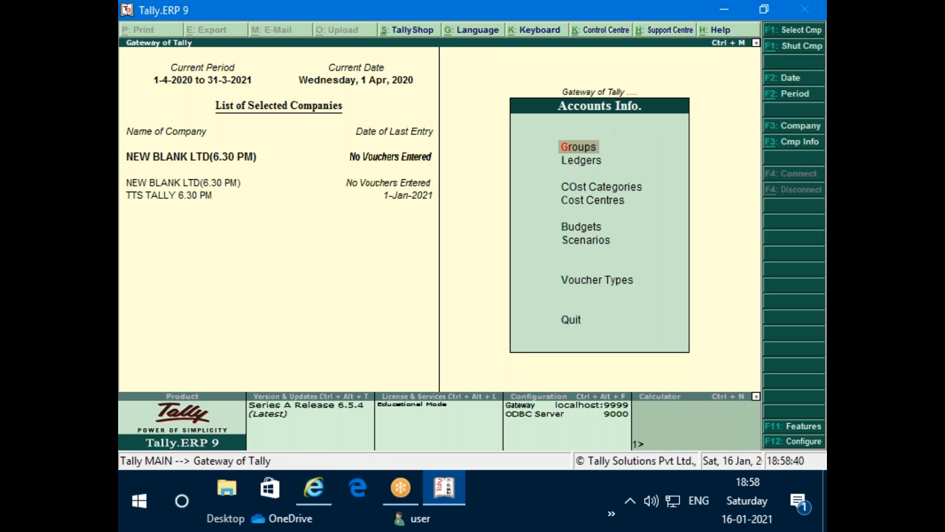
{"action": "key", "text": "Down"}
{"action": "key", "text": "Return"}
{"action": "key", "text": "Down"}
{"action": "key", "text": "Down"}
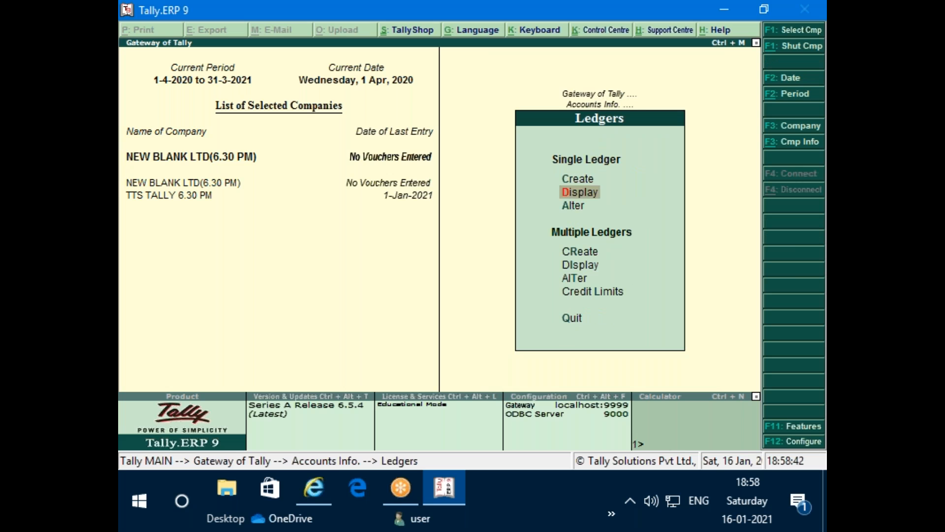
{"action": "key", "text": "Return"}
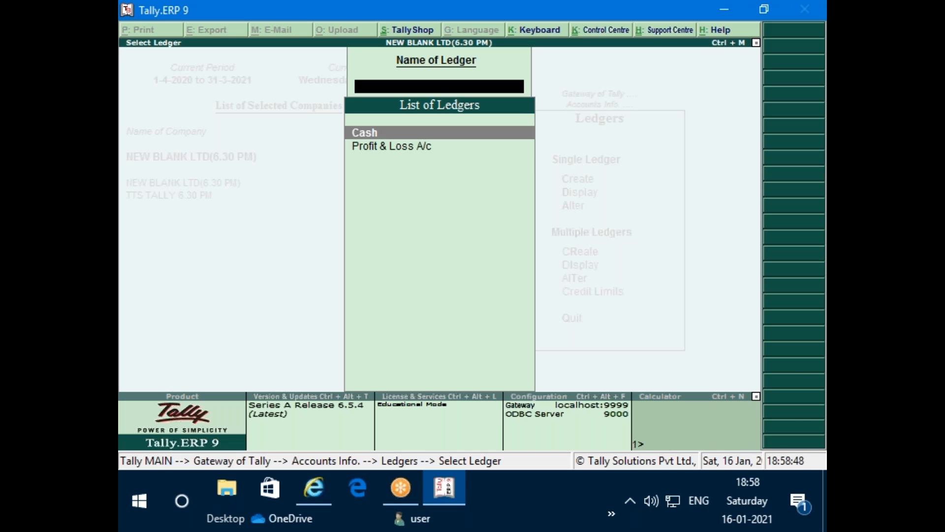
{"action": "key", "text": "Escape"}
{"action": "key", "text": "Escape"}
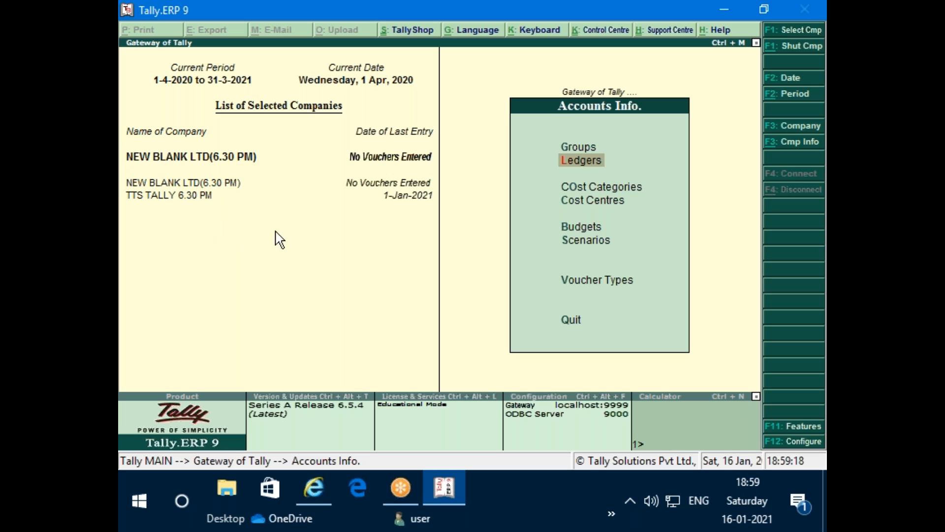
{"action": "key", "text": "Escape"}
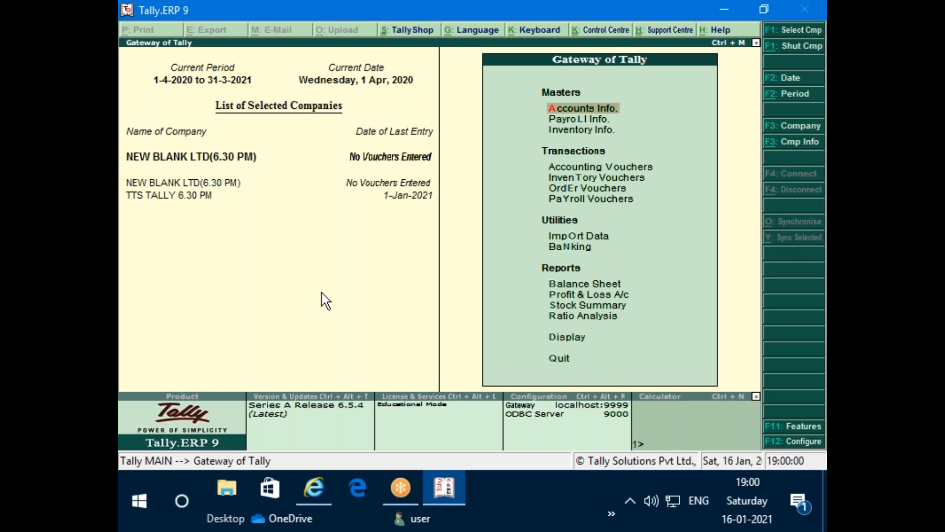
Step: Change the current company to TTS TALLY 6.30 PM
{"action": "key", "text": "F3"}
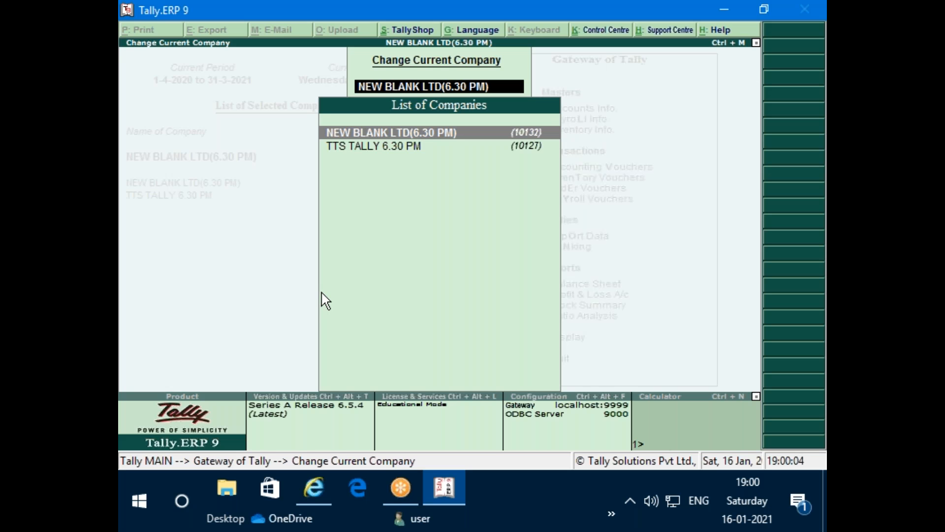
{"action": "key", "text": "Down"}
{"action": "key", "text": "Up"}
{"action": "key", "text": "Down"}
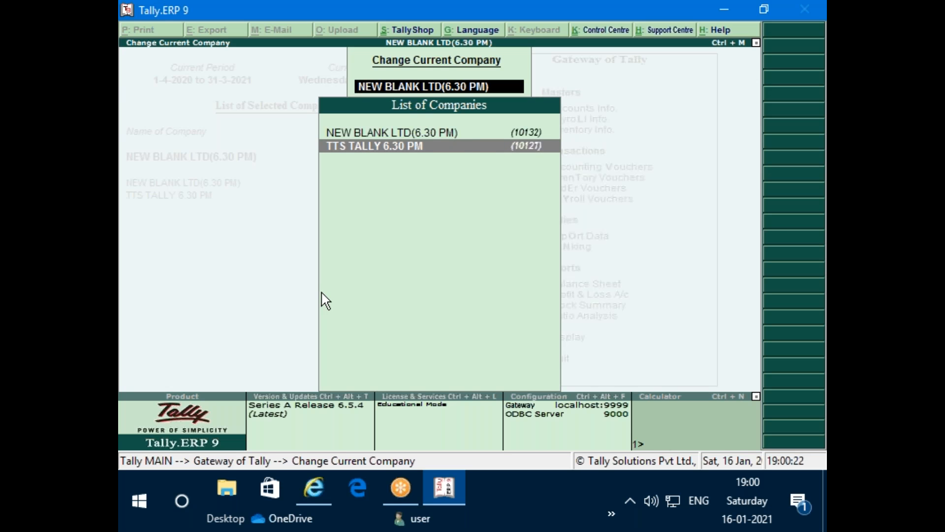
{"action": "key", "text": "Return"}
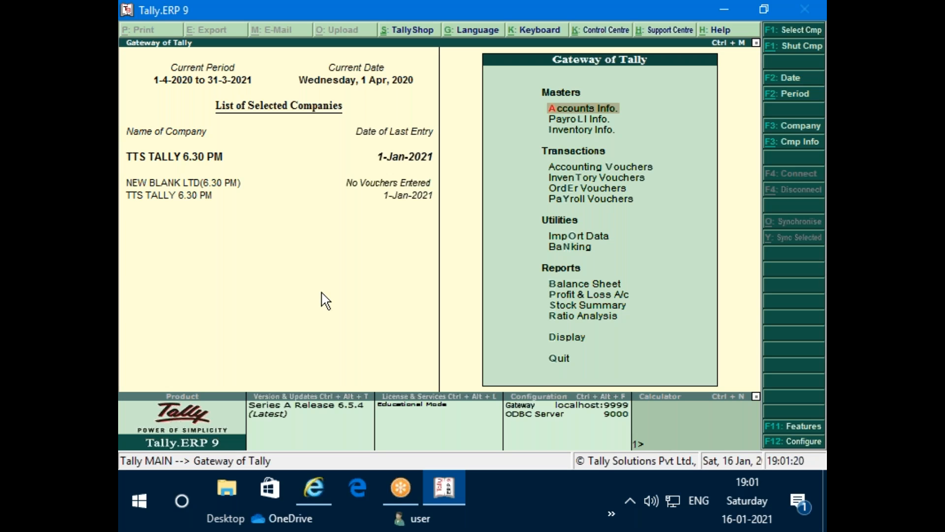
Step: Look through the list of open companies again and keep TTS TALLY 6.30 PM as the current company
{"action": "key", "text": "F3"}
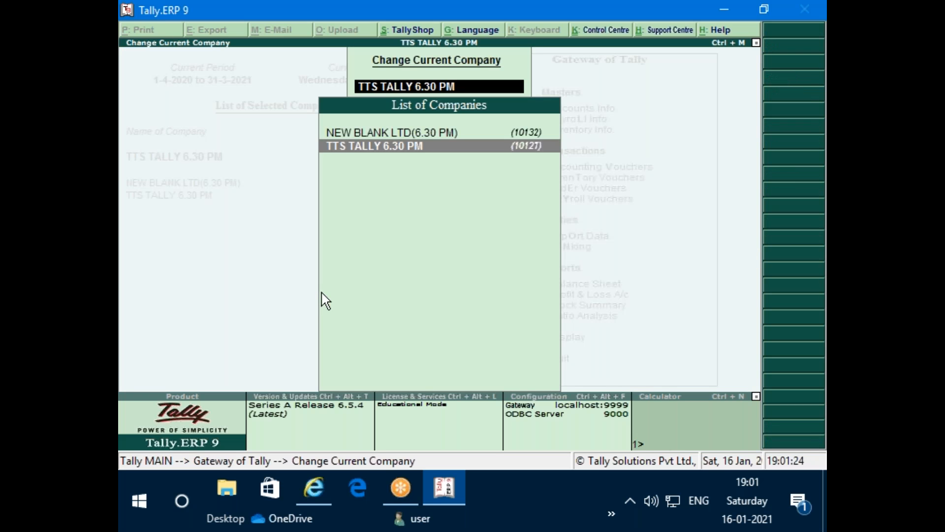
{"action": "key", "text": "Up"}
{"action": "key", "text": "Down"}
{"action": "key", "text": "Up"}
{"action": "key", "text": "Down"}
{"action": "key", "text": "Up"}
{"action": "key", "text": "Down"}
{"action": "key", "text": "Up"}
{"action": "key", "text": "Down"}
{"action": "key", "text": "Return"}
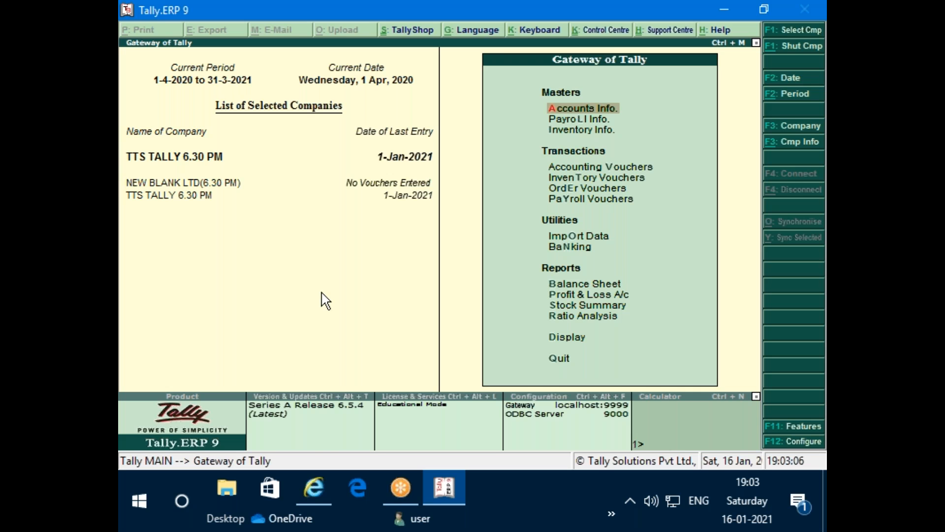
{"action": "key", "text": "d"}
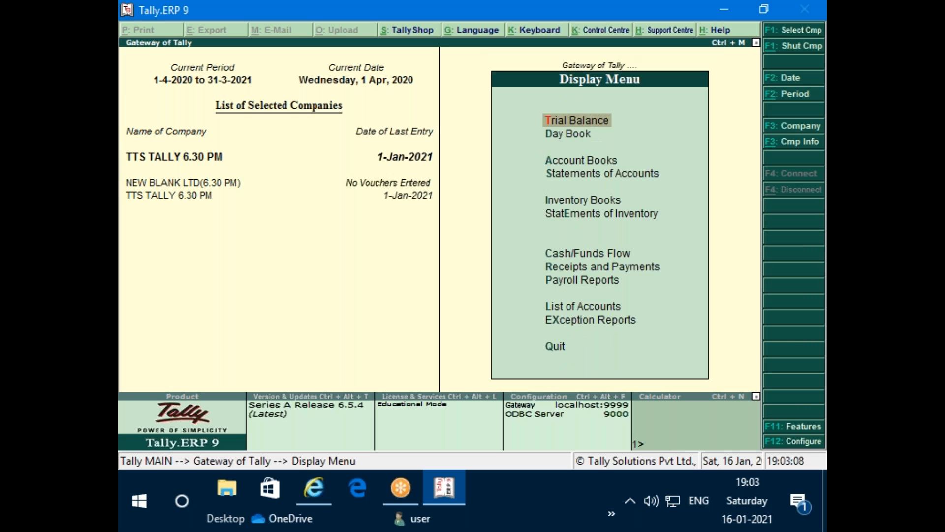
{"action": "key", "text": "Down"}
{"action": "key", "text": "Down"}
{"action": "key", "text": "Down"}
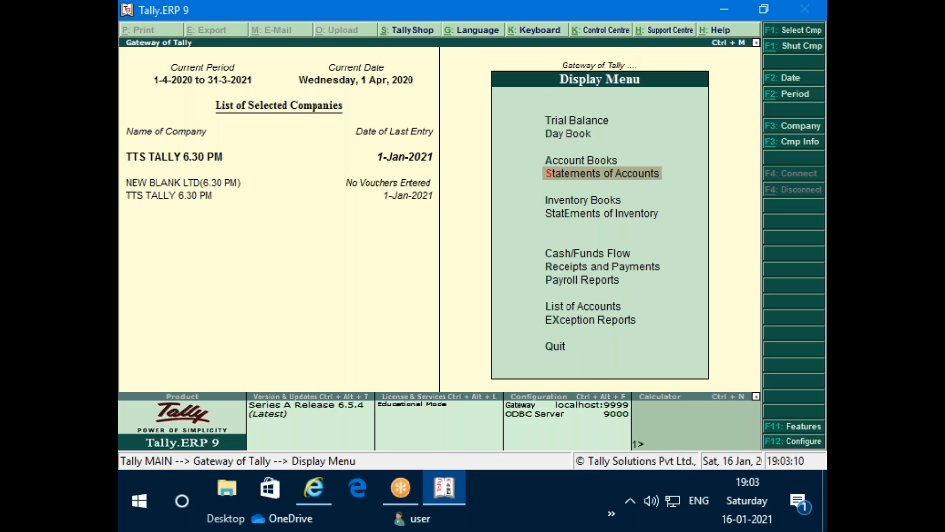
{"action": "key", "text": "Return"}
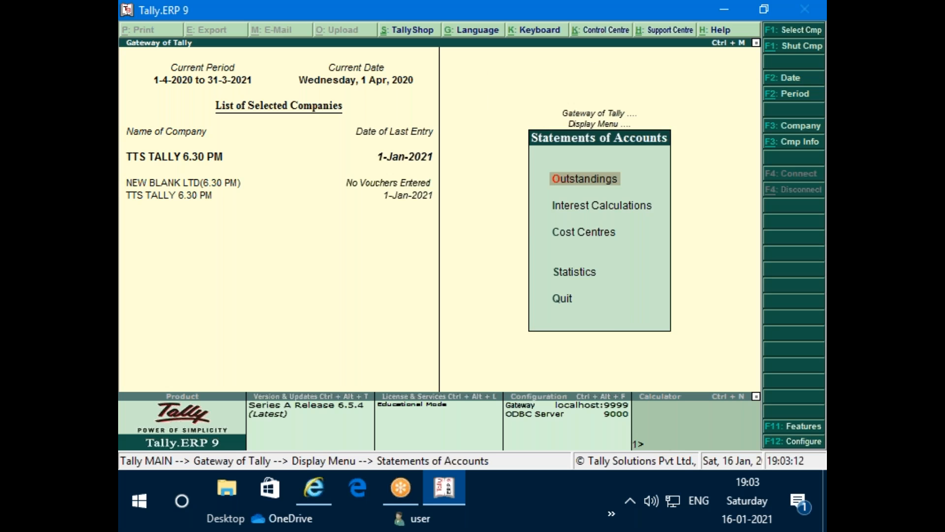
{"action": "key", "text": "Escape"}
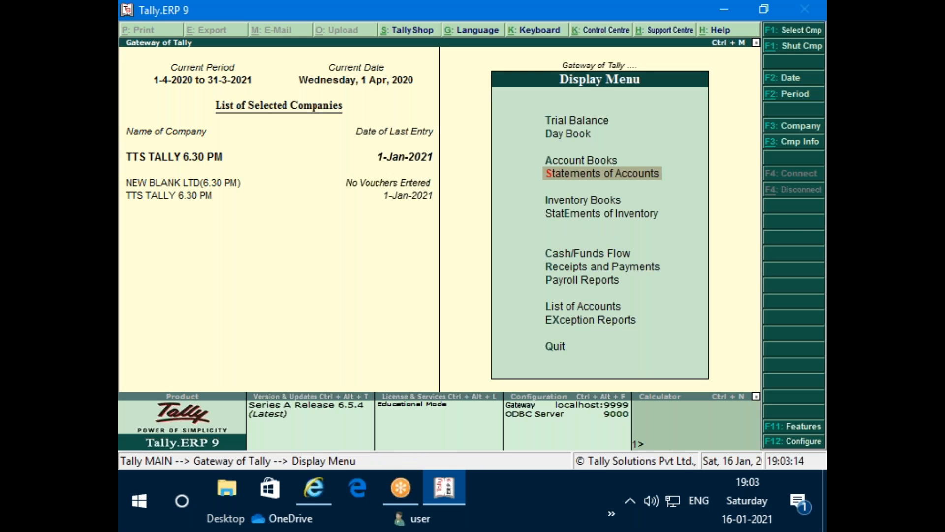
{"action": "key", "text": "Escape"}
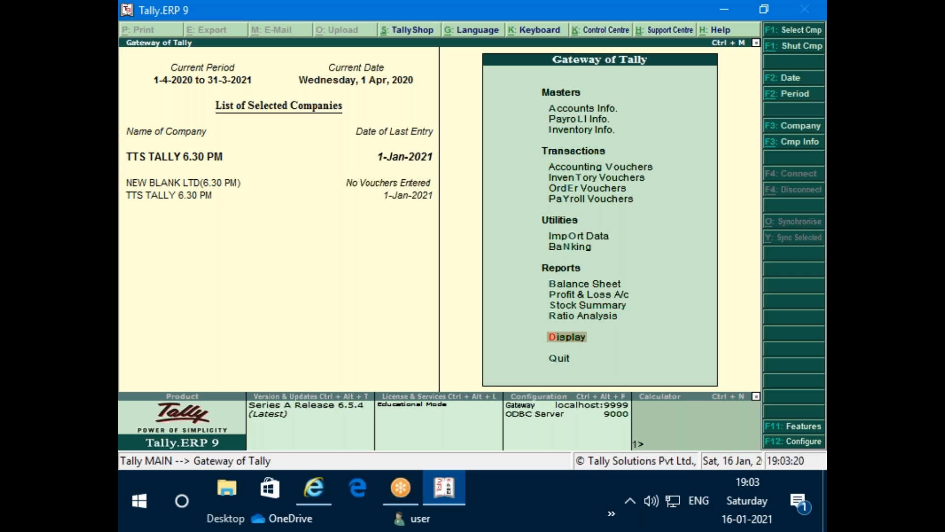
Step: Display the List of Accounts of TTS TALLY 6.30 PM, showing its groups and ledgers
{"action": "key", "text": "Return"}
{"action": "key", "text": "Down"}
{"action": "key", "text": "Down"}
{"action": "key", "text": "Down"}
{"action": "key", "text": "Down"}
{"action": "key", "text": "Down"}
{"action": "key", "text": "Down"}
{"action": "key", "text": "Down"}
{"action": "key", "text": "Down"}
{"action": "key", "text": "Down"}
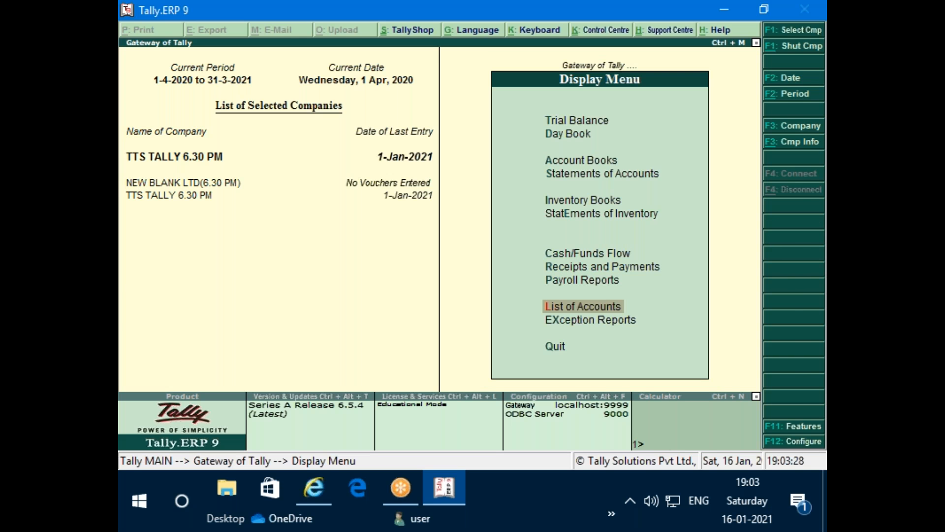
{"action": "key", "text": "Return"}
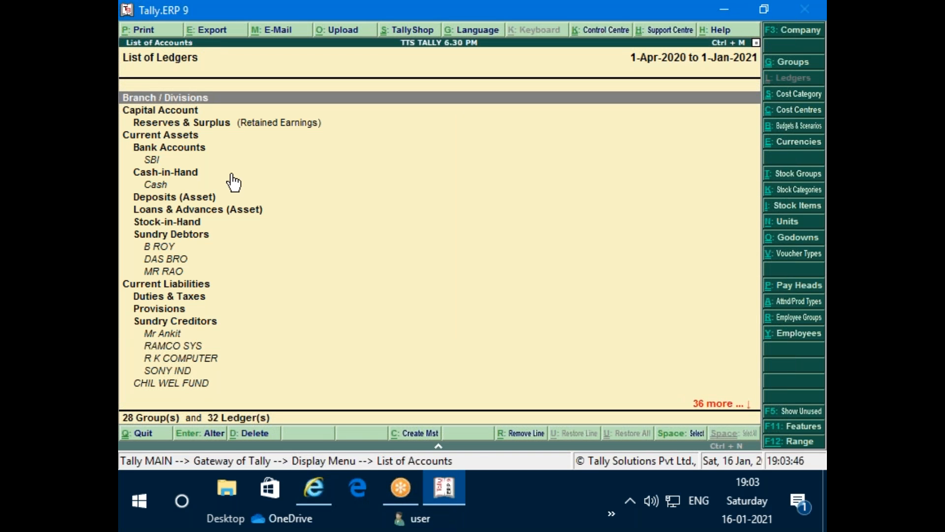
Step: Begin exporting the List of Ledgers, keeping the default language and setting the format to XML (Data Interchange)
{"action": "key", "text": "alt+e"}
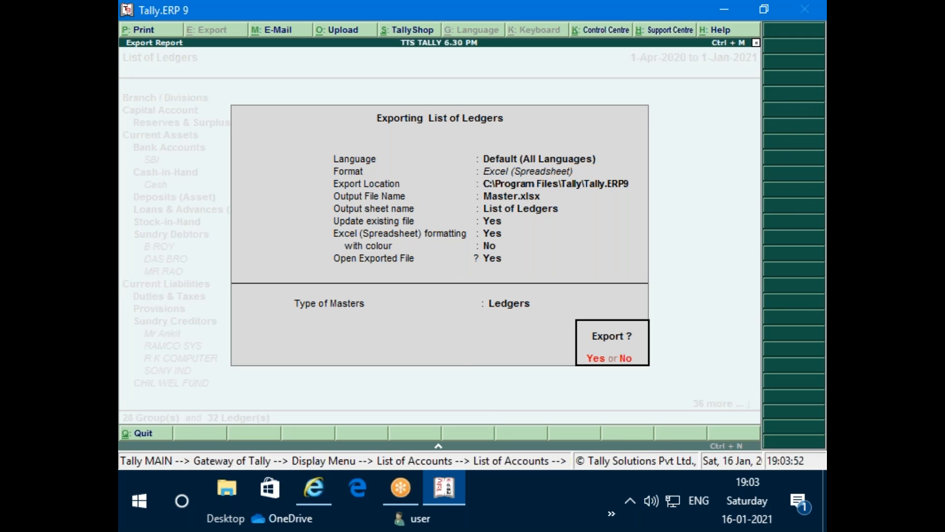
{"action": "key", "text": "n"}
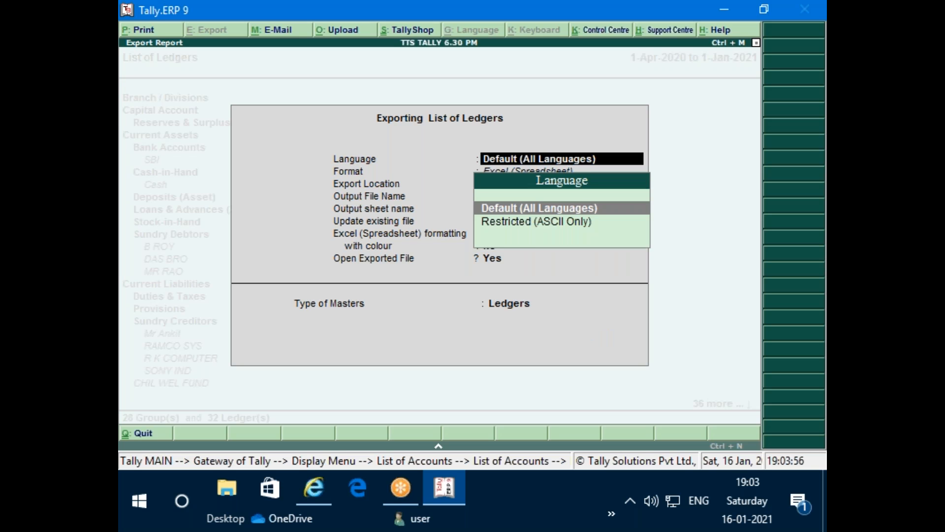
{"action": "key", "text": "Return"}
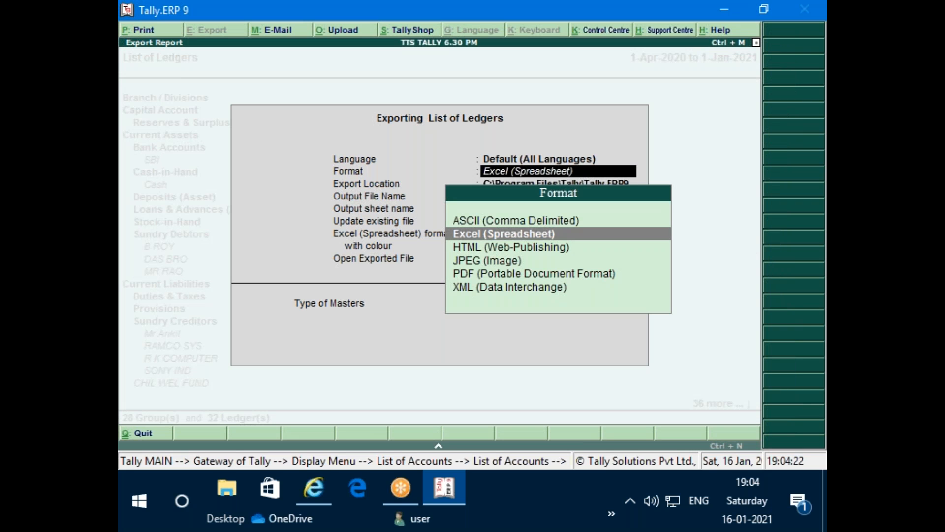
{"action": "key", "text": "Down"}
{"action": "key", "text": "Down"}
{"action": "key", "text": "Down"}
{"action": "key", "text": "Down"}
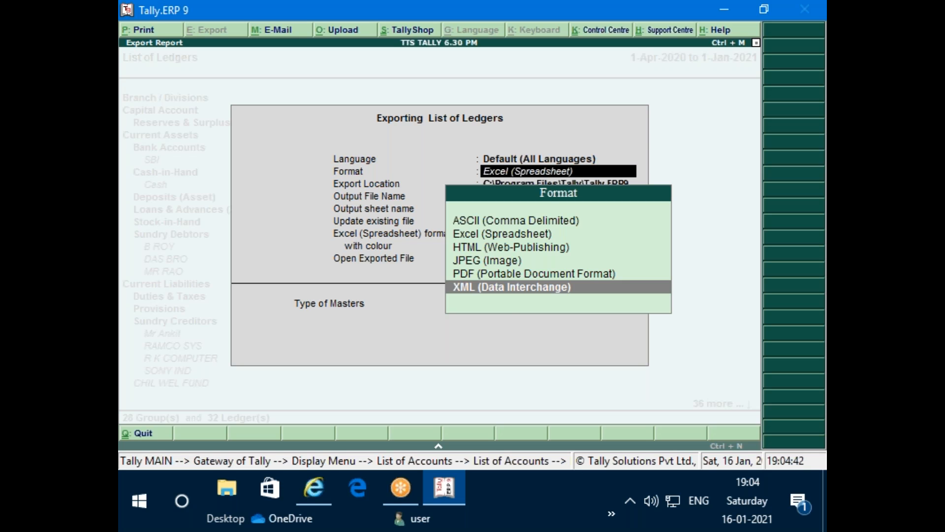
{"action": "key", "text": "Return"}
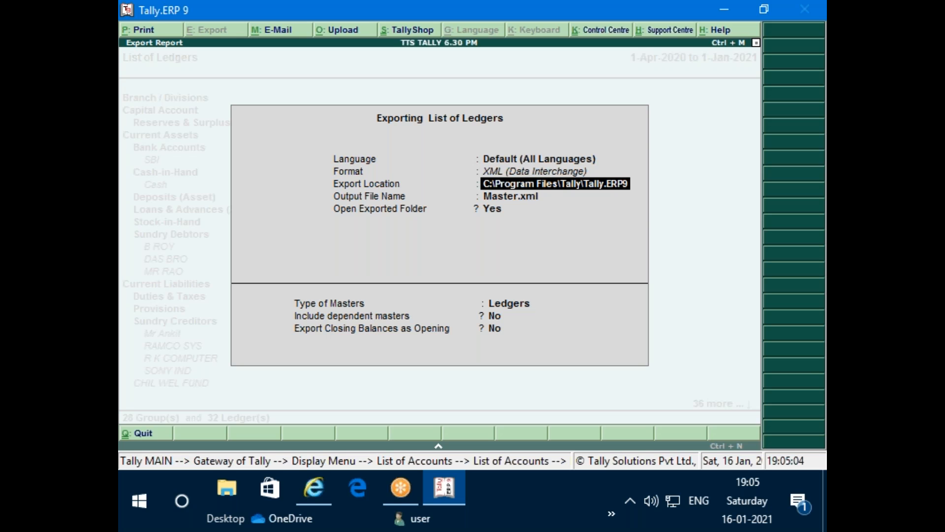
Step: Set the export location to the copied path of the desktop folder that holds DAY 1.docx and Time of Supply.pdf
{"action": "key", "text": "BackSpace"}
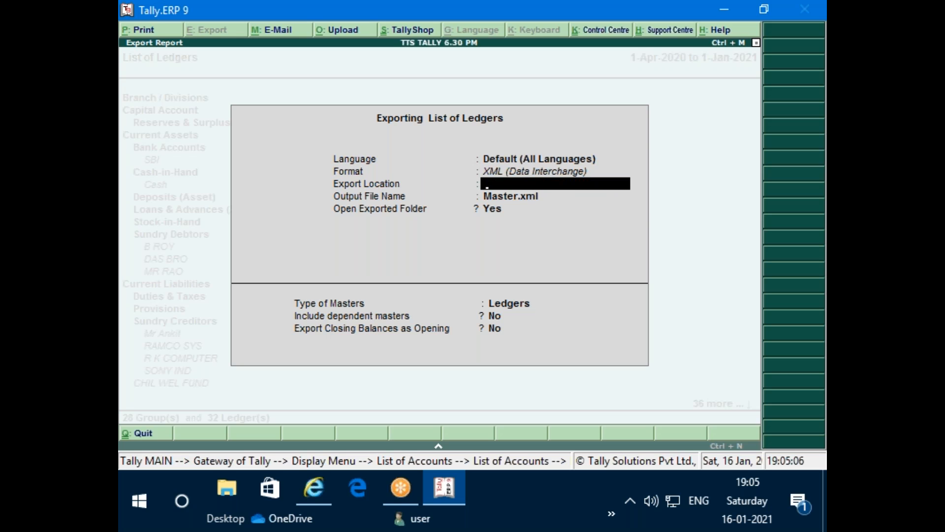
{"action": "left_click", "coordinate": [731, 10]}
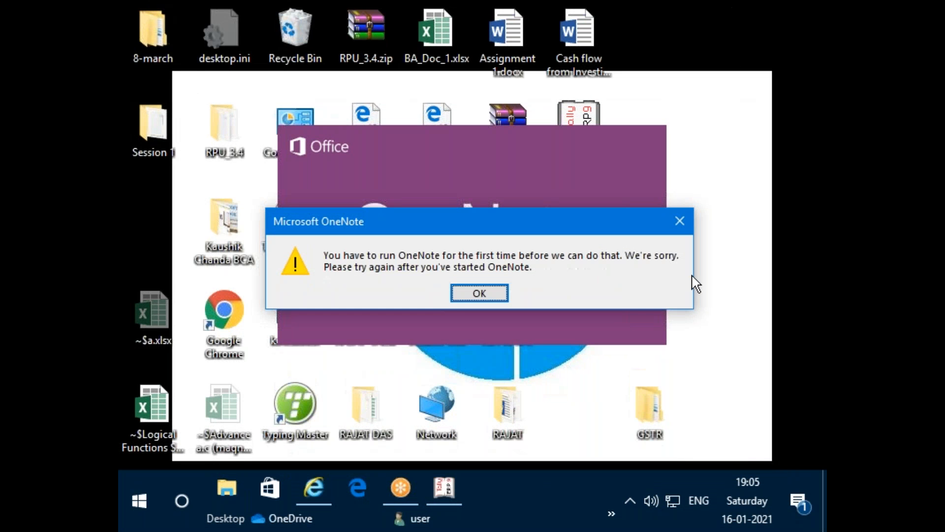
{"action": "left_click", "coordinate": [681, 221]}
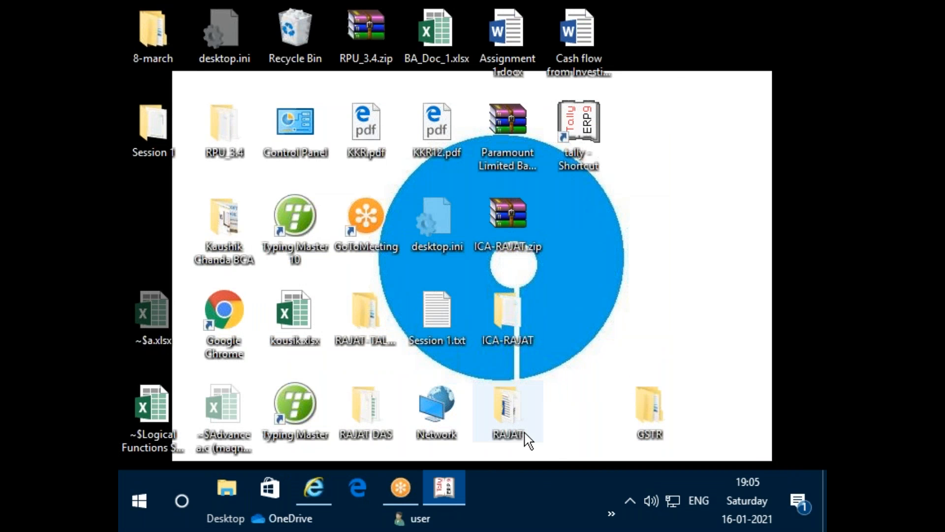
{"action": "double_click", "coordinate": [507, 409]}
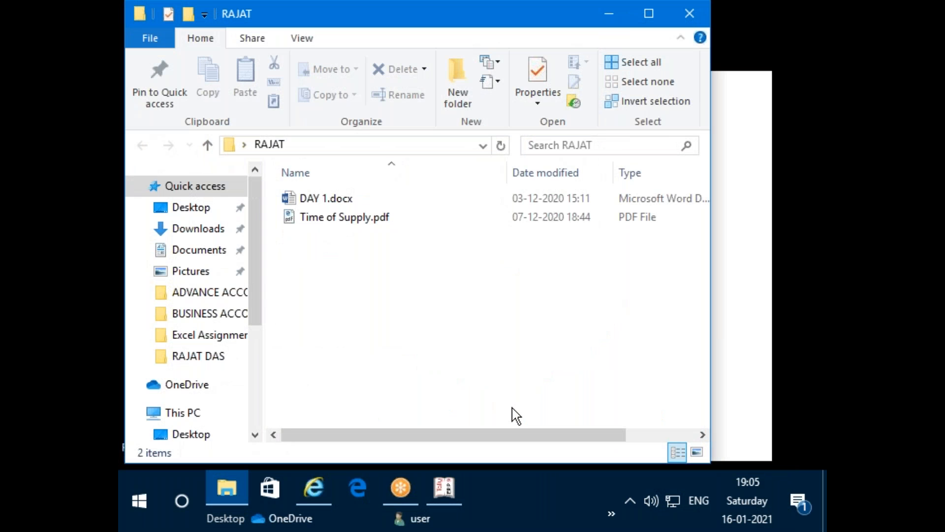
{"action": "left_click", "coordinate": [317, 146]}
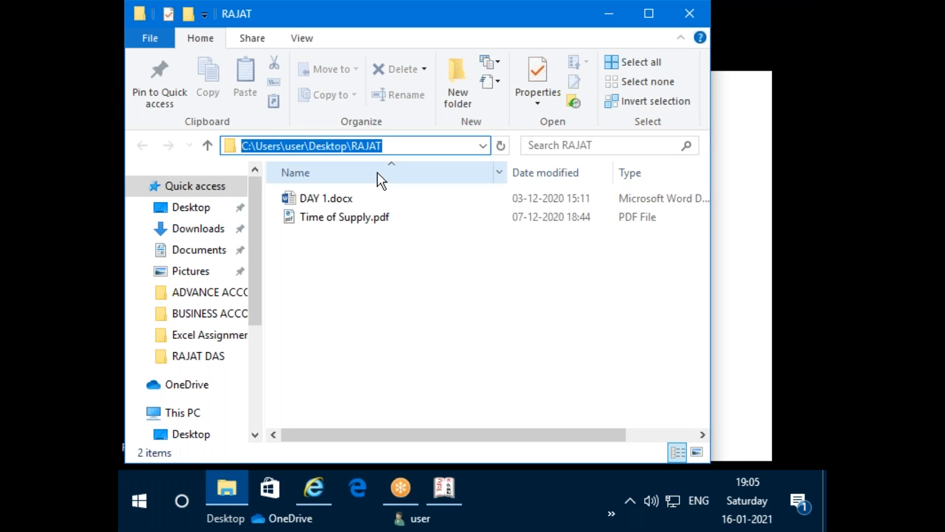
{"action": "right_click", "coordinate": [334, 145]}
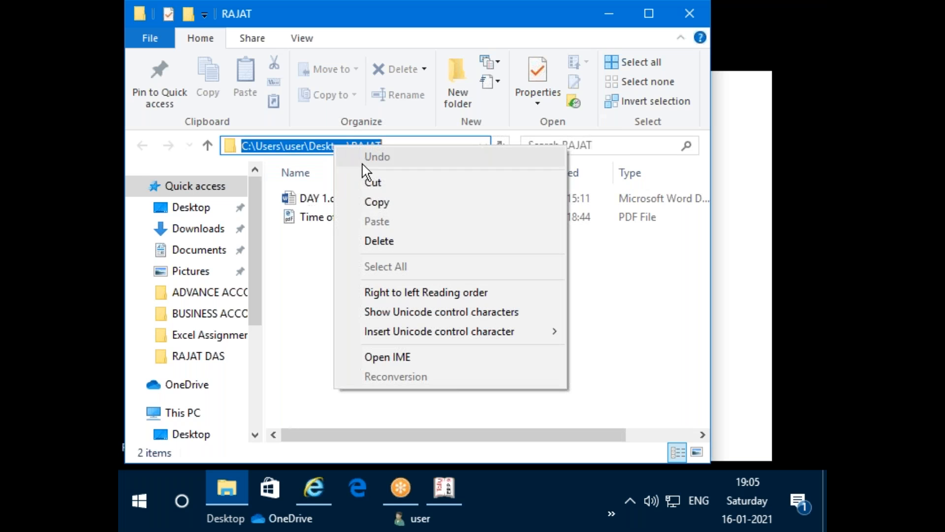
{"action": "left_click", "coordinate": [383, 206]}
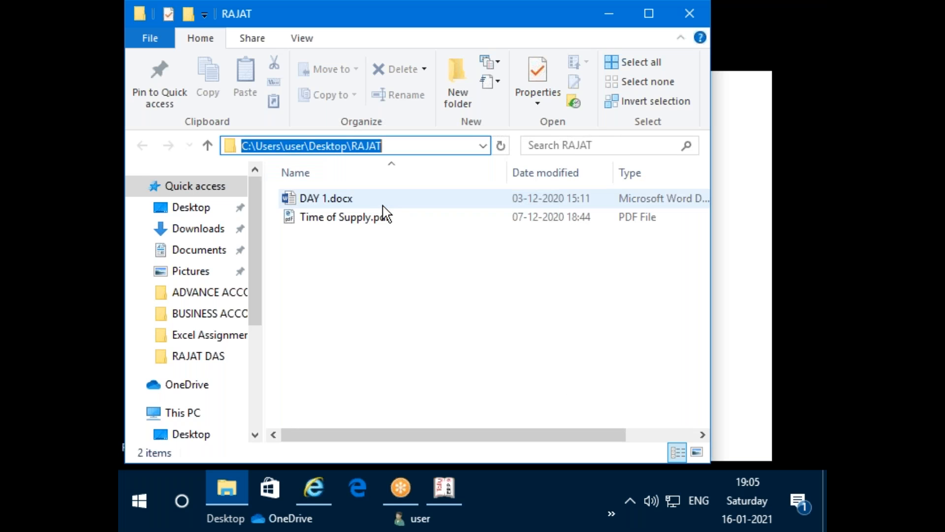
{"action": "left_click", "coordinate": [449, 487]}
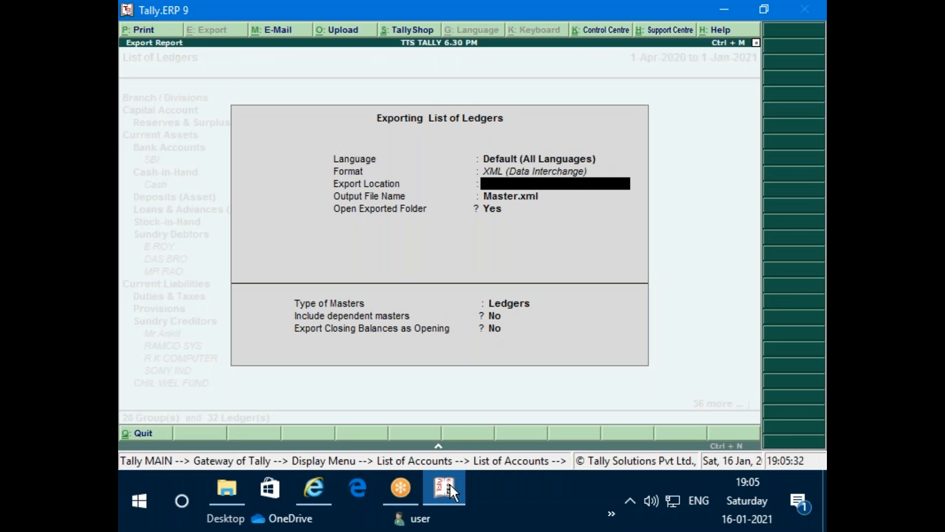
{"action": "key", "text": "ctrl+alt+v"}
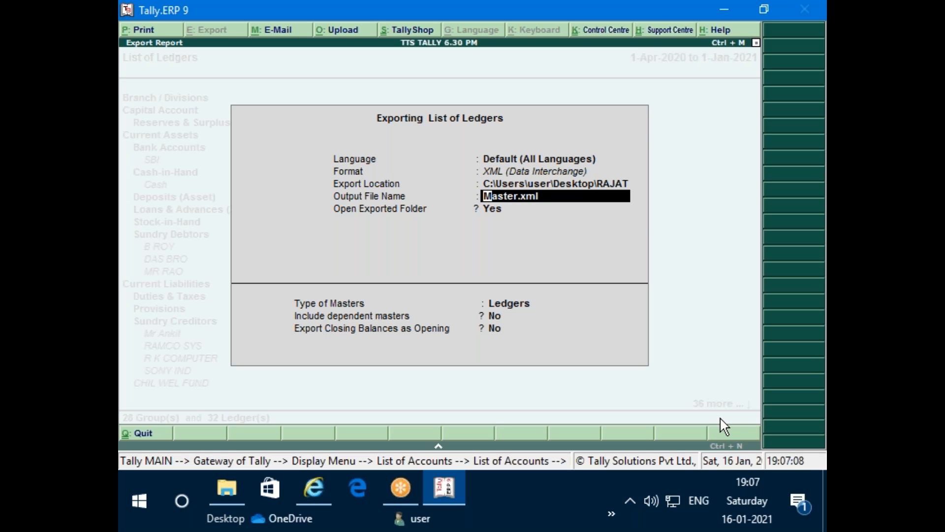
Step: Set the output file name of the export to MM.XML
{"action": "key", "text": "Delete"}
{"action": "key", "text": "Delete"}
{"action": "key", "text": "Delete"}
{"action": "key", "text": "Delete"}
{"action": "key", "text": "Delete"}
{"action": "key", "text": "Delete"}
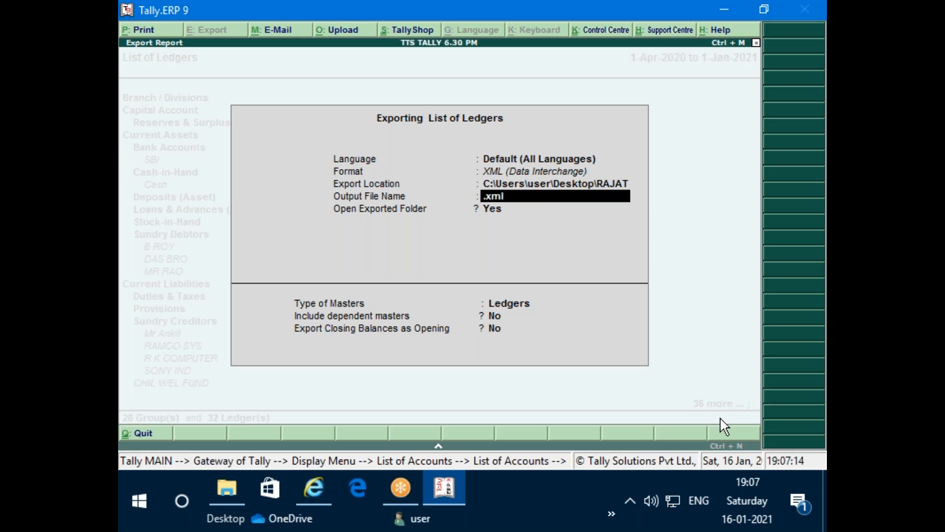
{"action": "type", "text": "MM,XML"}
{"action": "key", "text": "Return"}
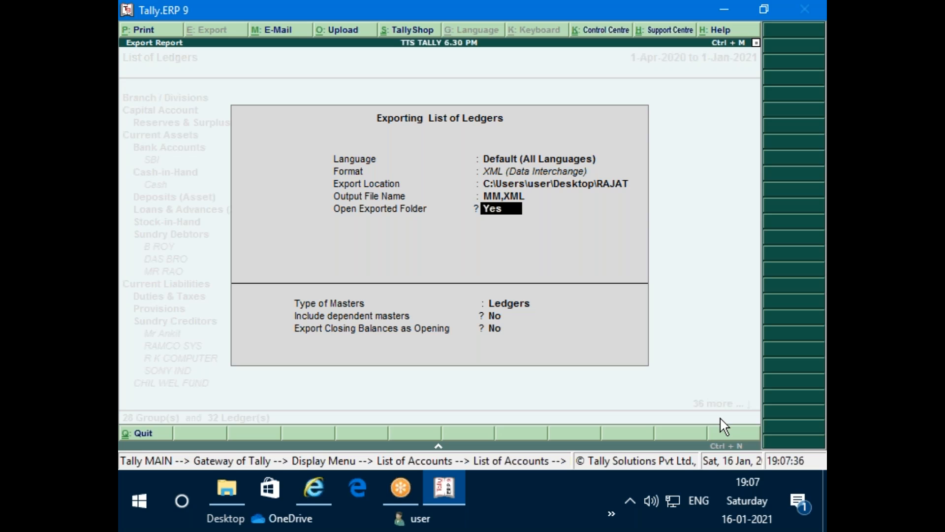
{"action": "key", "text": "BackSpace"}
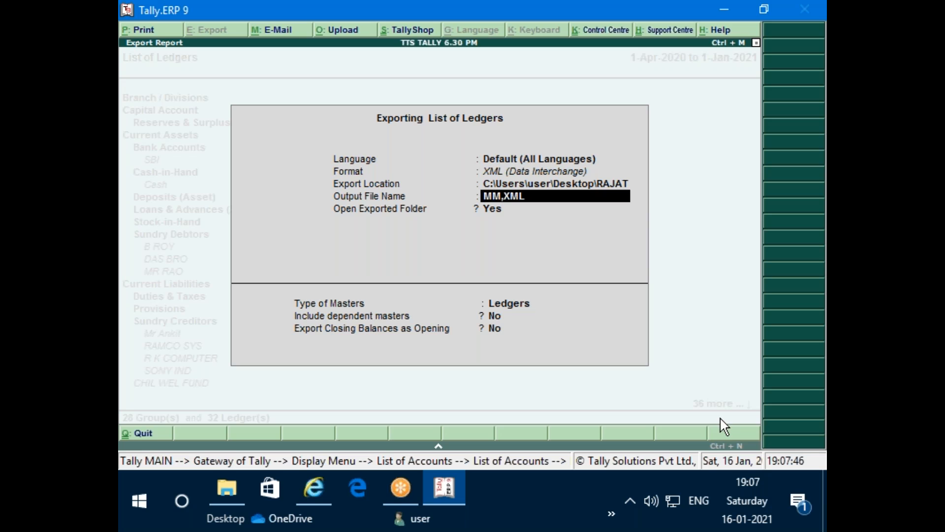
{"action": "type", "text": "MM.XML"}
{"action": "key", "text": "Return"}
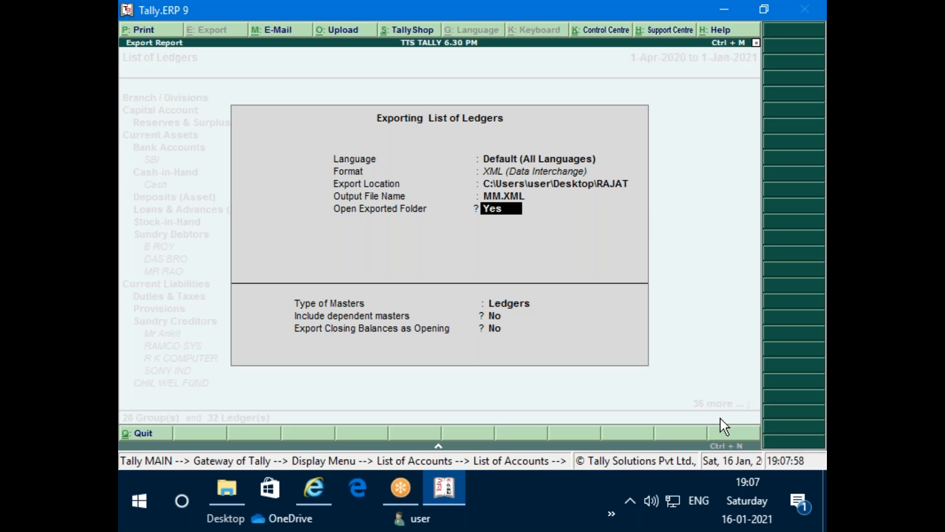
Step: Keep Open Exported Folder at Yes and set the type of masters to All Masters
{"action": "key", "text": "Return"}
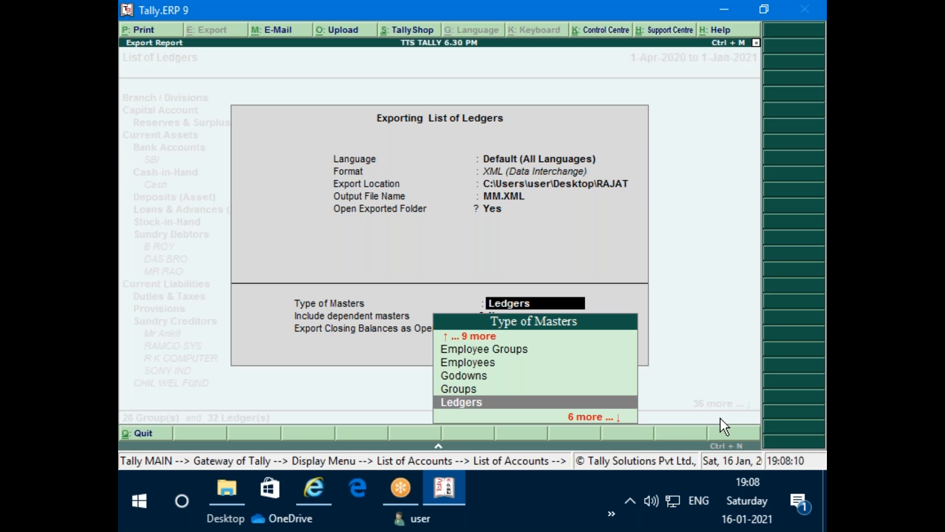
{"action": "type", "text": "A"}
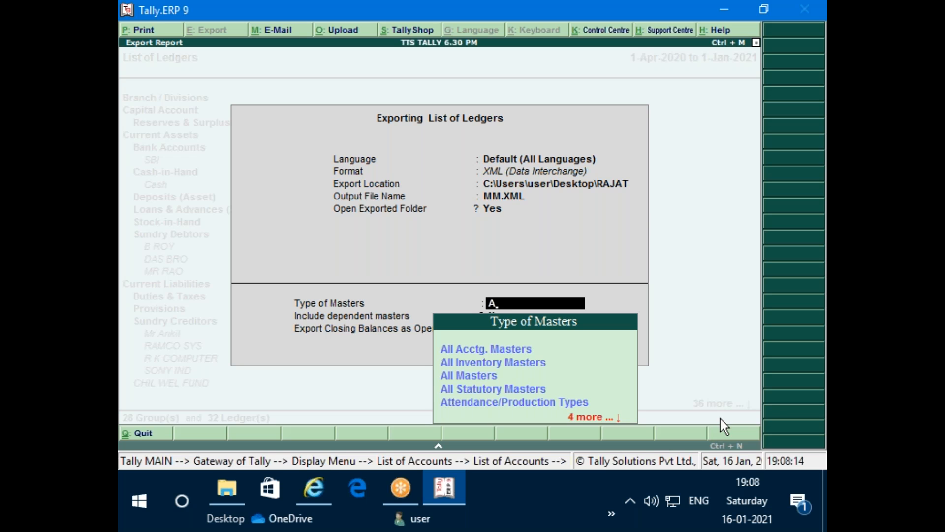
{"action": "key", "text": "Down"}
{"action": "key", "text": "Down"}
{"action": "key", "text": "Down"}
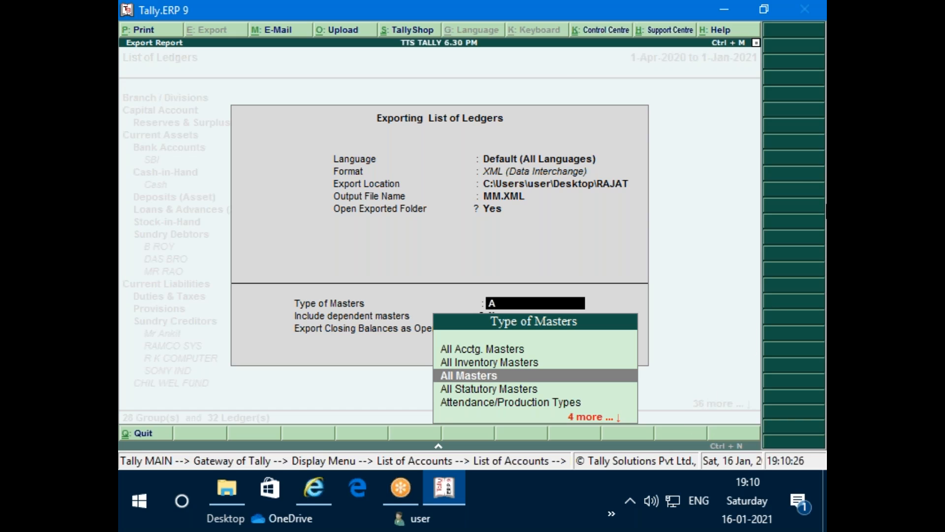
{"action": "left_click", "coordinate": [800, 160]}
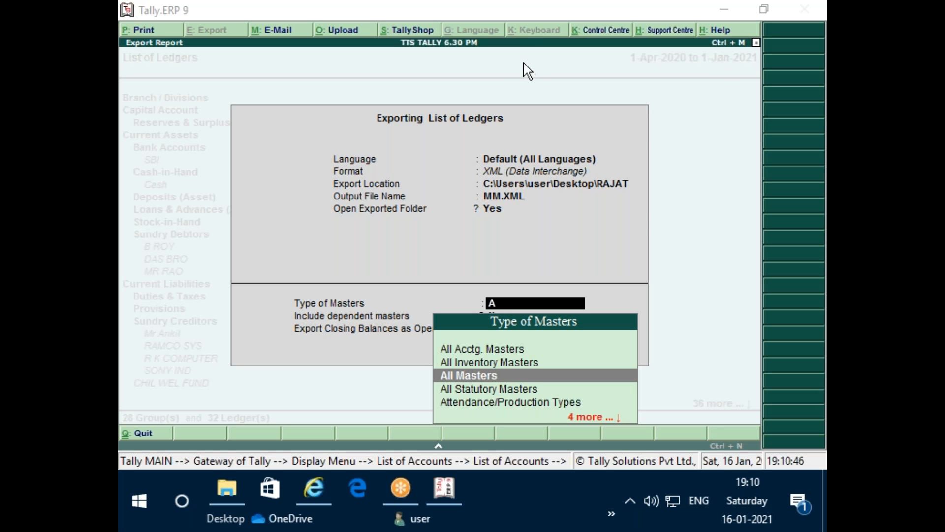
{"action": "left_click", "coordinate": [482, 381]}
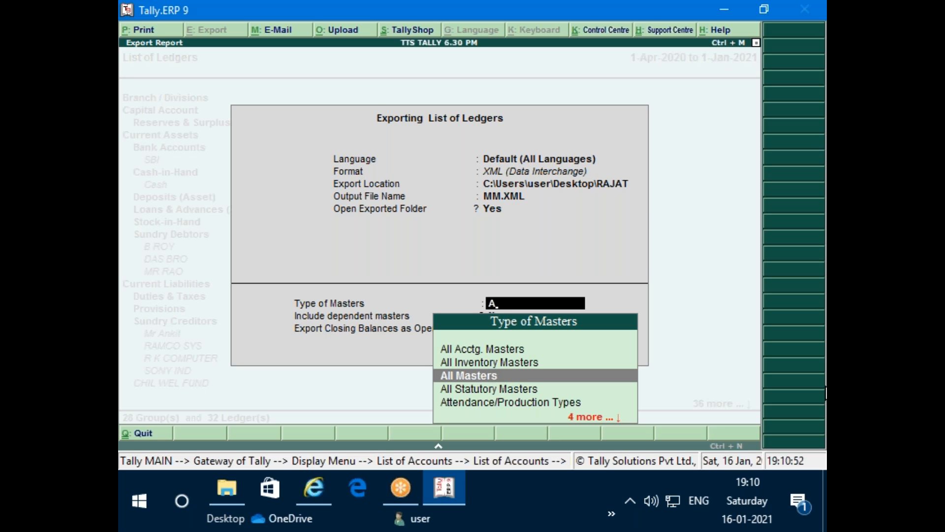
{"action": "key", "text": "Return"}
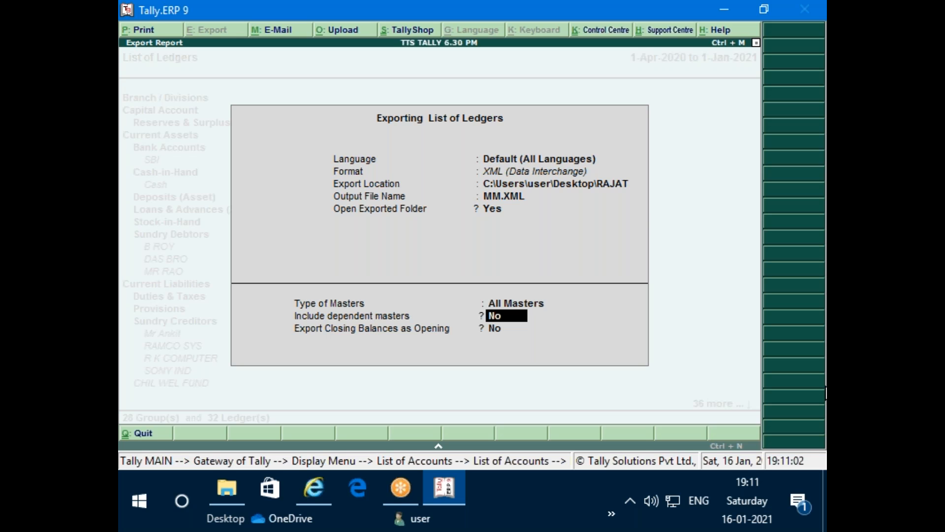
Step: Include dependent masters, export closing balances as opening up to 1-1-2021, and run the export
{"action": "type", "text": "y"}
{"action": "key", "text": "Return"}
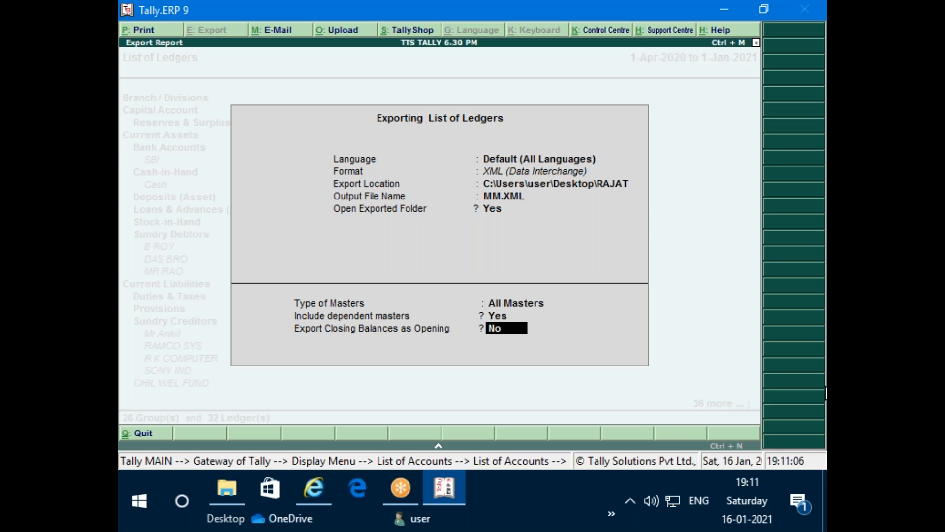
{"action": "type", "text": "y"}
{"action": "key", "text": "Return"}
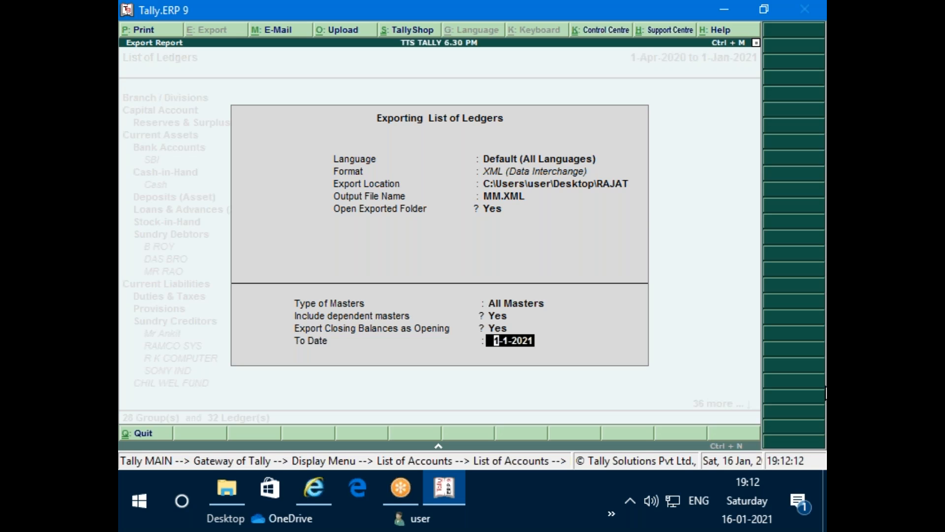
{"action": "key", "text": "Return"}
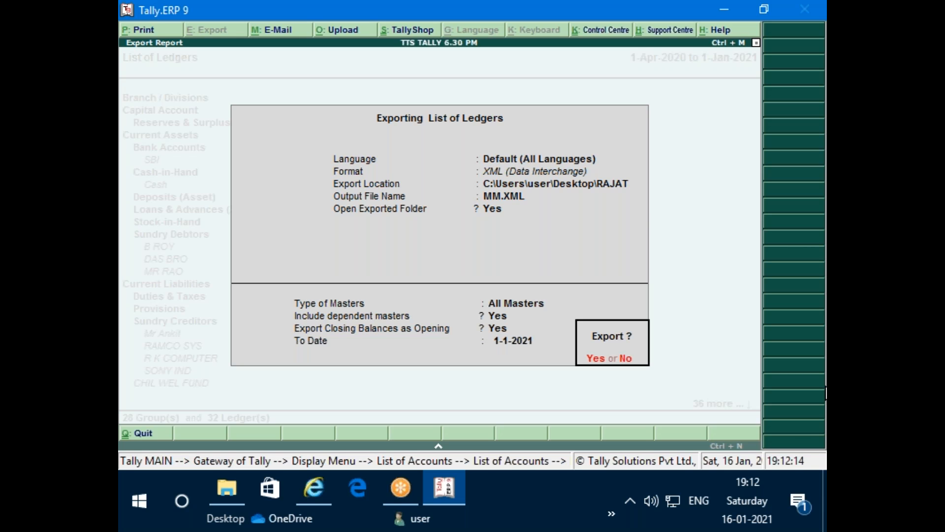
{"action": "key", "text": "y"}
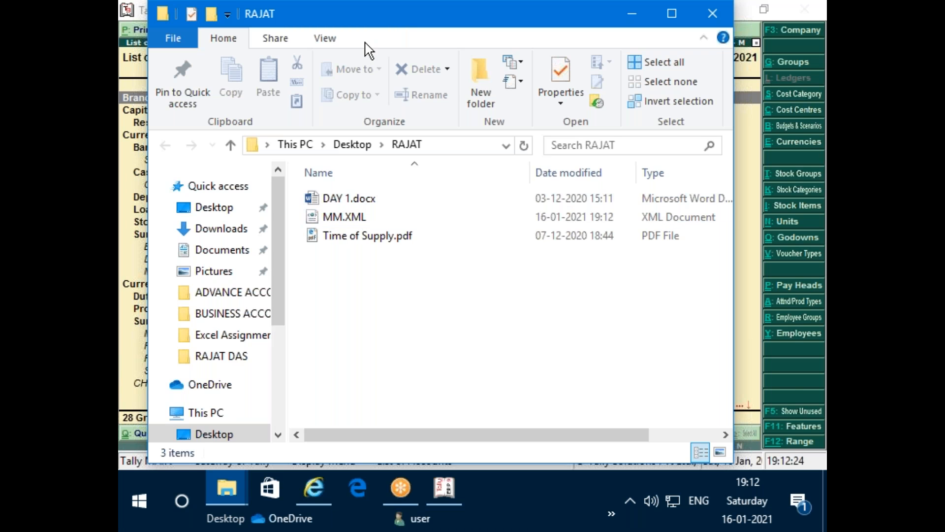
Step: Close the exported folder's window and make NEW BLANK LTD(6.30 PM) the current company at the Gateway of Tally
{"action": "left_click_drag", "start_coordinate": [367, 49], "coordinate": [335, 123]}
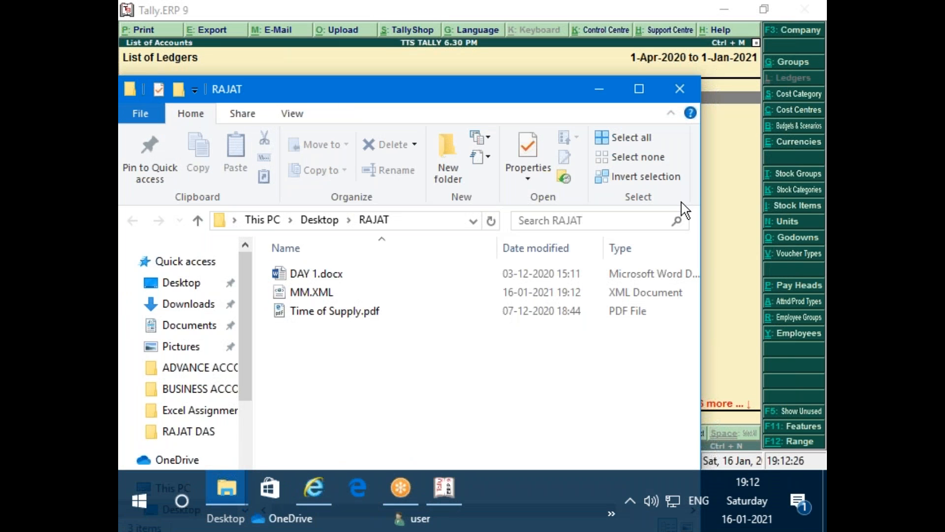
{"action": "left_click", "coordinate": [680, 89]}
{"action": "left_click", "coordinate": [437, 272]}
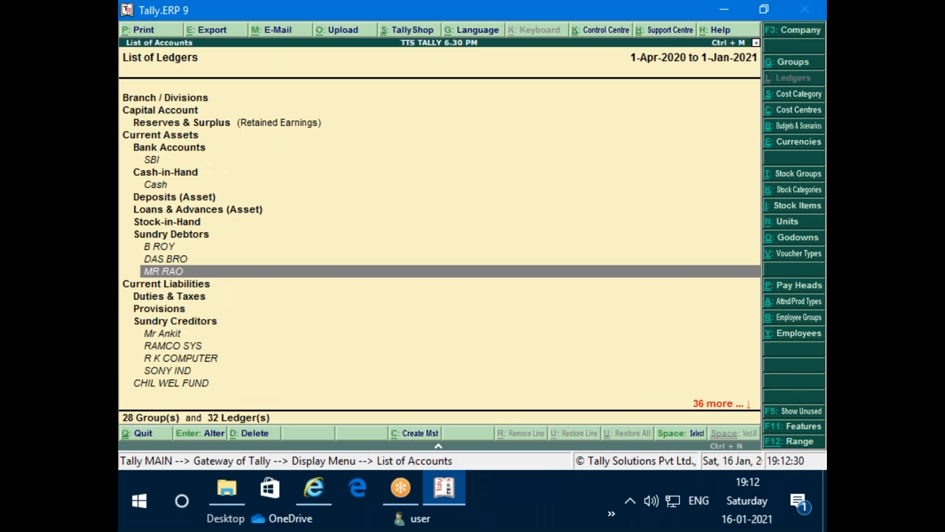
{"action": "key", "text": "Escape"}
{"action": "key", "text": "Escape"}
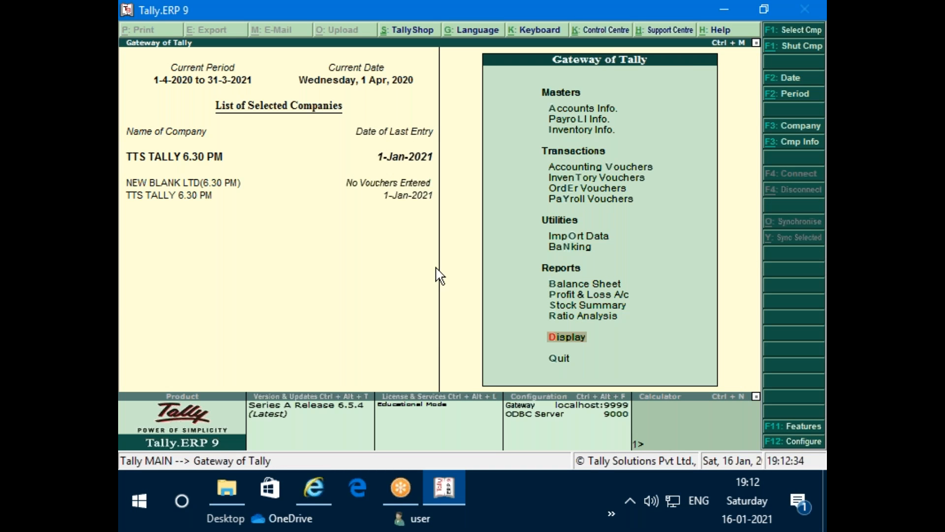
{"action": "left_click", "coordinate": [184, 186]}
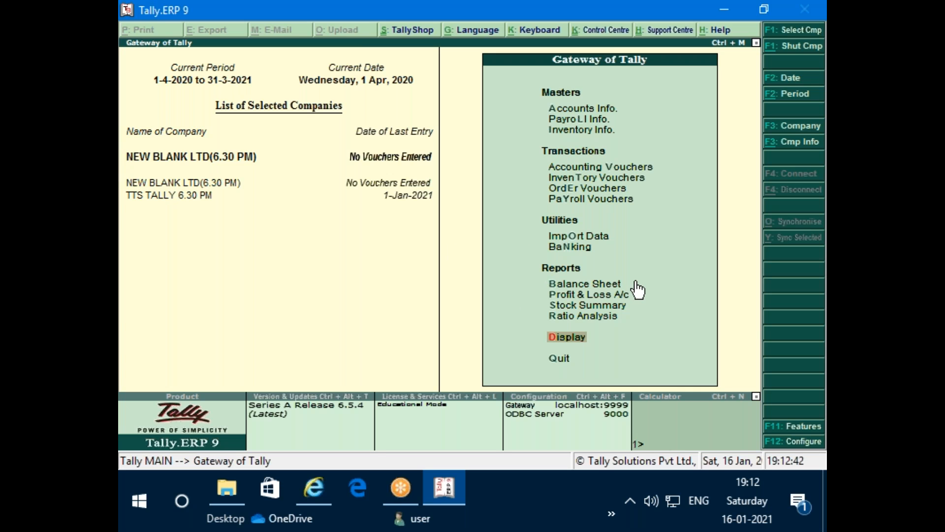
Step: Check which ledgers exist in NEW BLANK LTD(6.30 PM) through the single ledger alteration list
{"action": "key", "text": "a"}
{"action": "key", "text": "Down"}
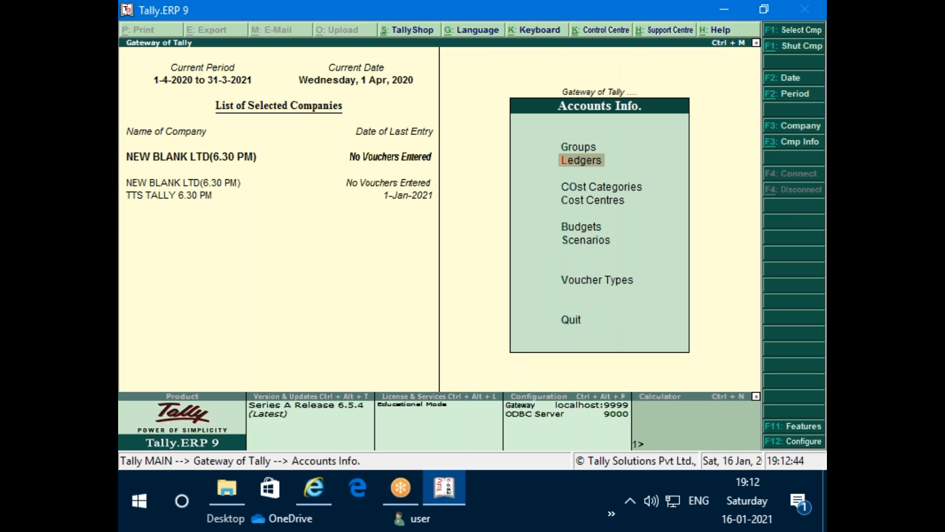
{"action": "key", "text": "Return"}
{"action": "key", "text": "Down"}
{"action": "key", "text": "Down"}
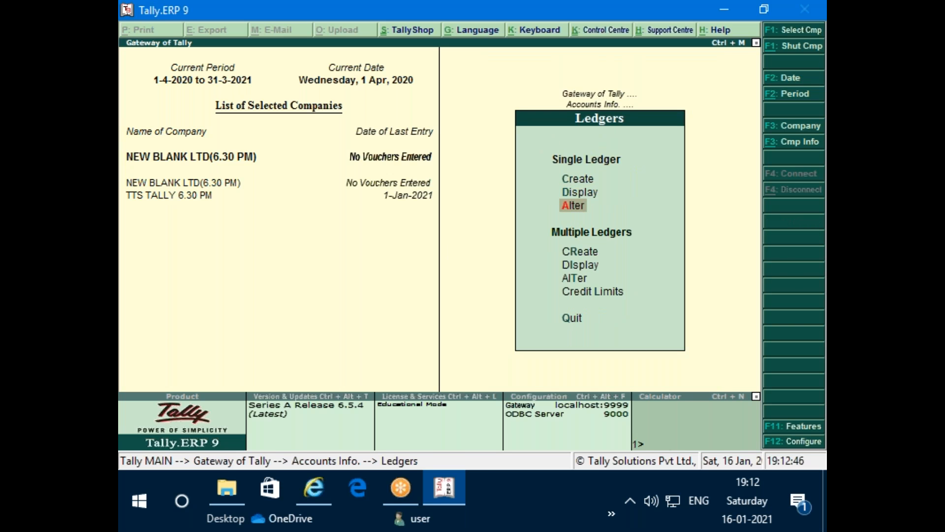
{"action": "key", "text": "Return"}
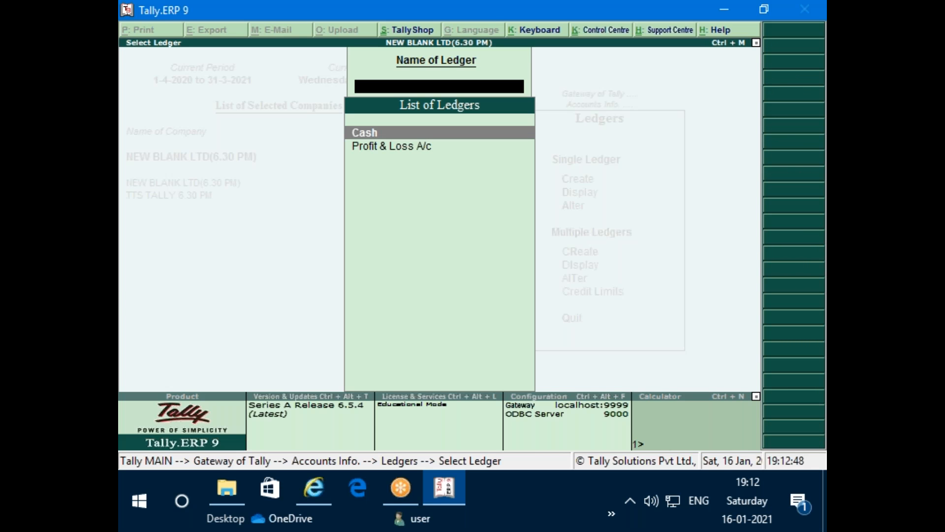
Step: Leave the ledger list and open the import of masters for NEW BLANK LTD(6.30 PM)
{"action": "key", "text": "Escape"}
{"action": "key", "text": "Escape"}
{"action": "key", "text": "Escape"}
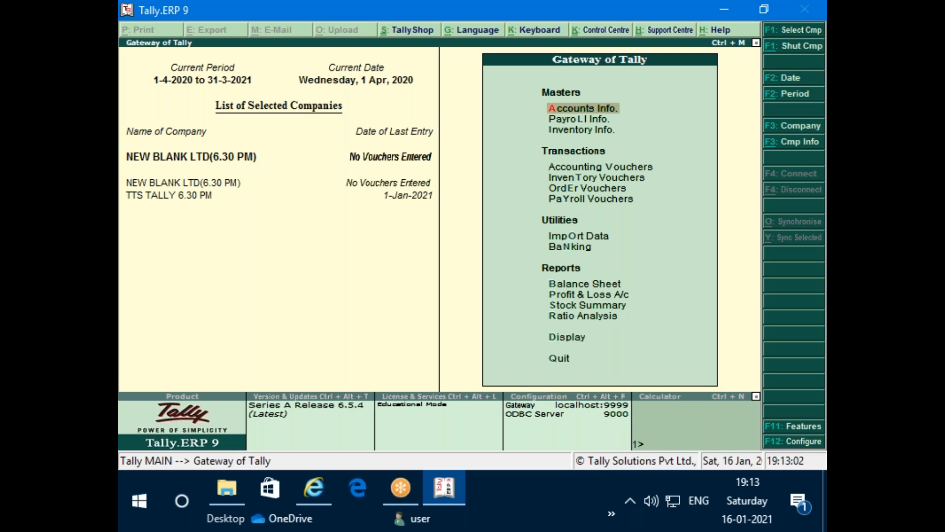
{"action": "key", "text": "Down"}
{"action": "key", "text": "Down"}
{"action": "key", "text": "Down"}
{"action": "key", "text": "Down"}
{"action": "key", "text": "Down"}
{"action": "key", "text": "Down"}
{"action": "key", "text": "Down"}
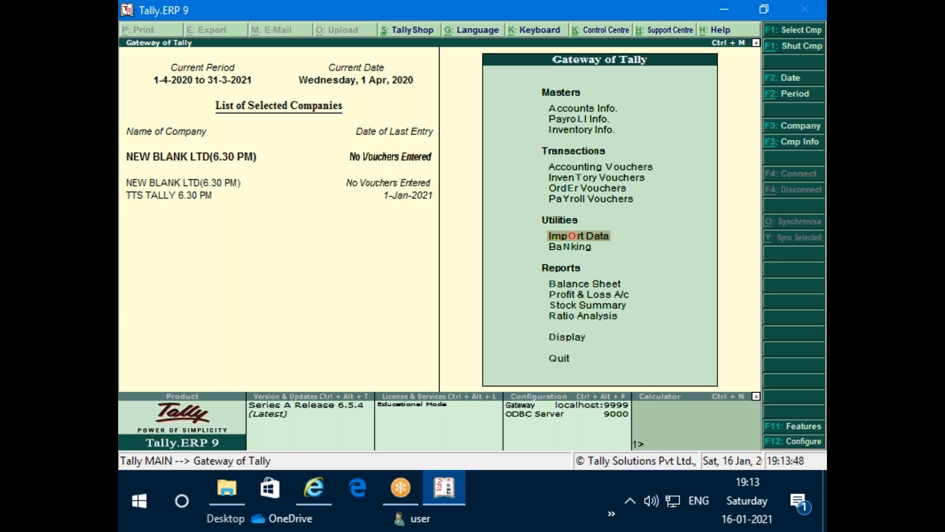
{"action": "key", "text": "Return"}
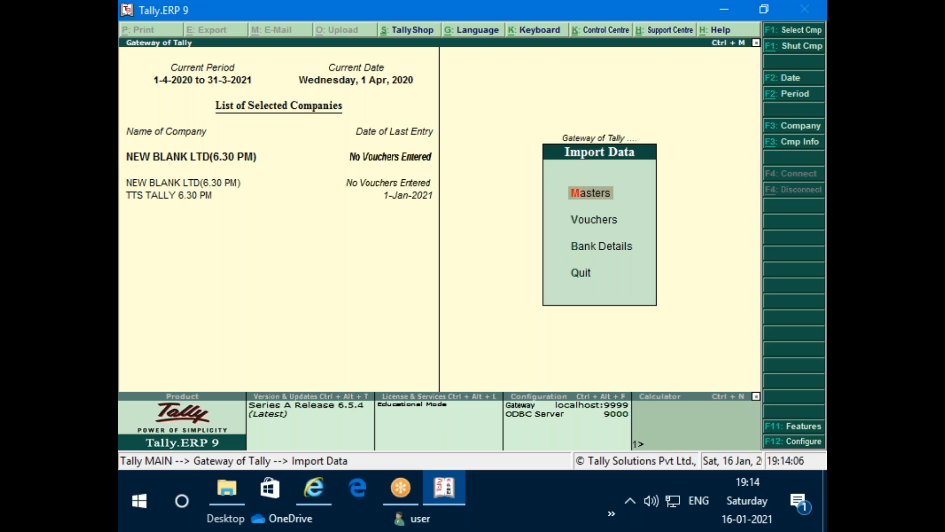
{"action": "key", "text": "Return"}
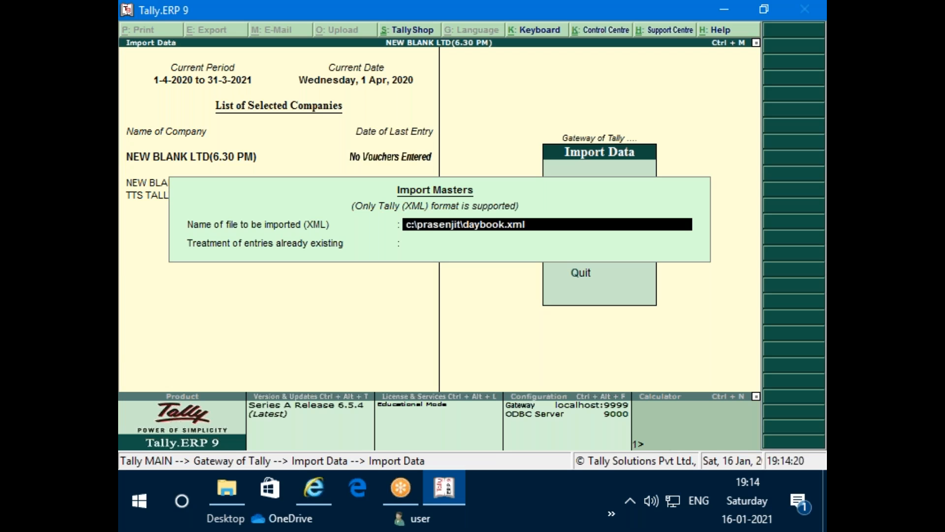
Step: Clear the import file name and copy the path of the folder containing MM.XML from File Explorer
{"action": "key", "text": "BackSpace"}
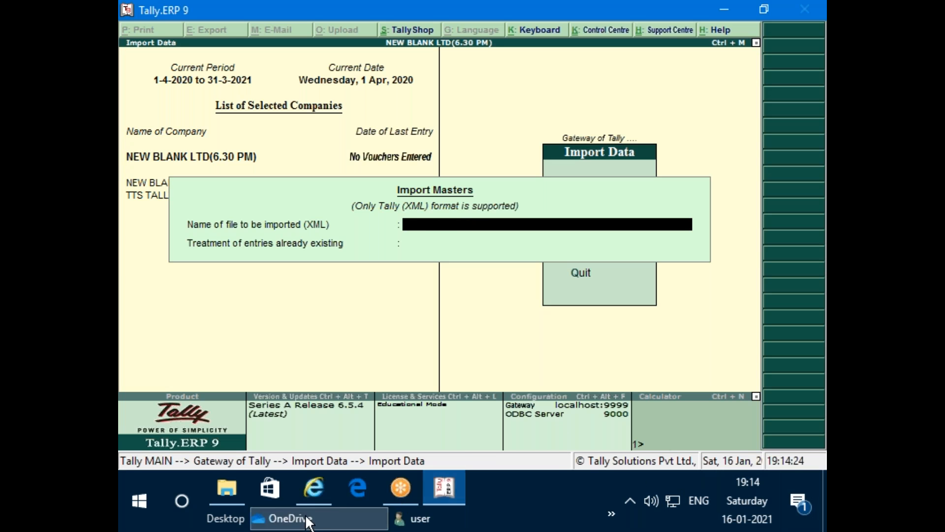
{"action": "mouse_move", "coordinate": [225, 483]}
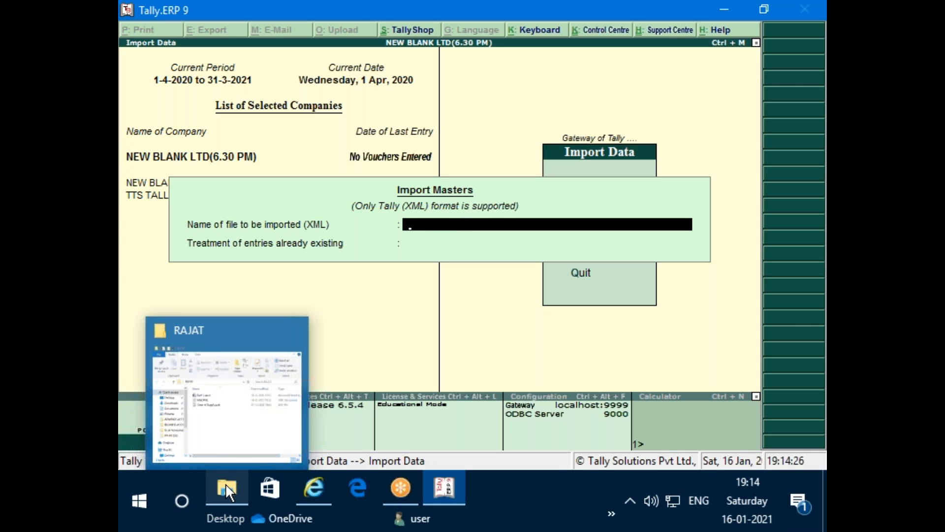
{"action": "left_click", "coordinate": [224, 485]}
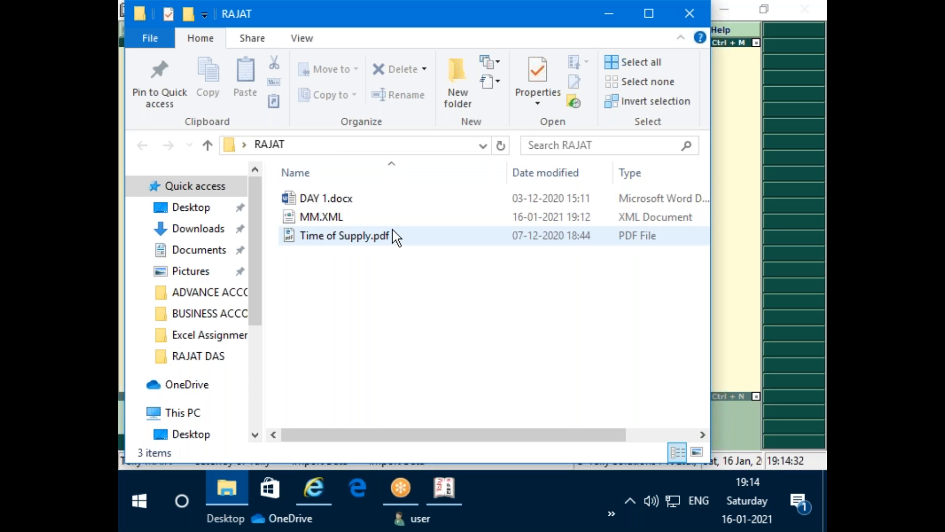
{"action": "left_click", "coordinate": [353, 149]}
{"action": "right_click", "coordinate": [345, 144]}
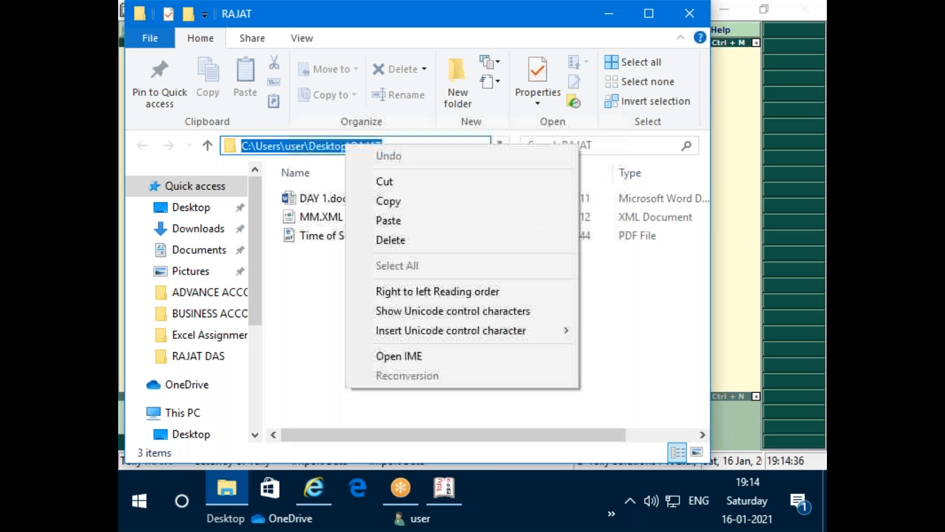
{"action": "left_click", "coordinate": [395, 200]}
{"action": "mouse_move", "coordinate": [383, 486]}
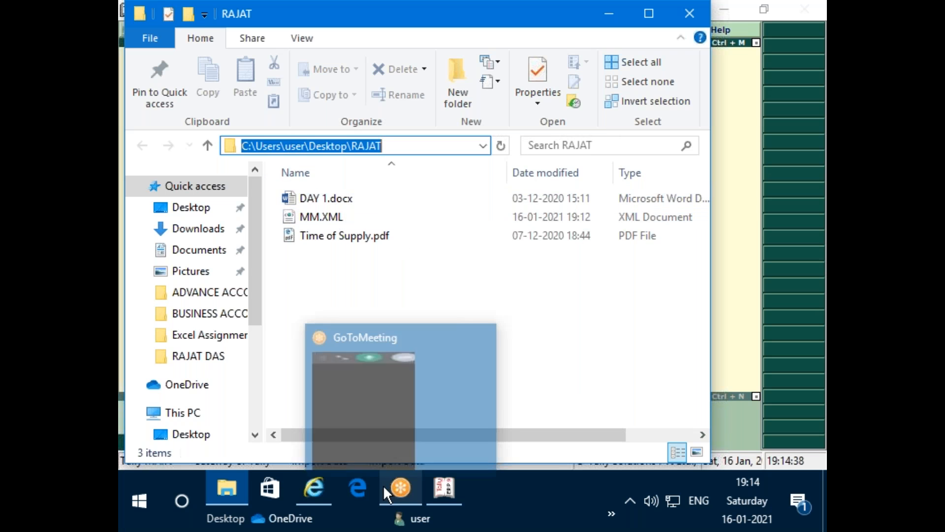
{"action": "left_click", "coordinate": [454, 487]}
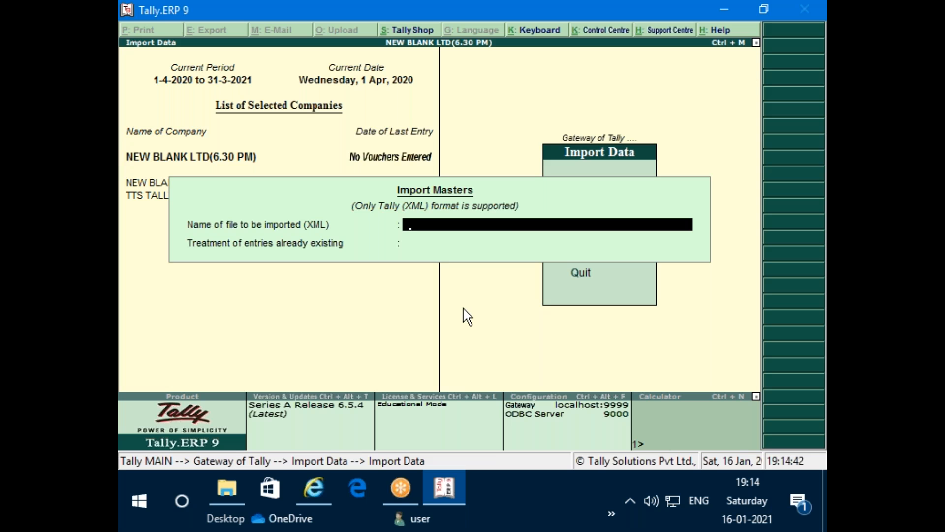
Step: Set the import file to the copied folder path plus \MM.XML and import the masters with Modify with new data
{"action": "key", "text": "ctrl+alt+v"}
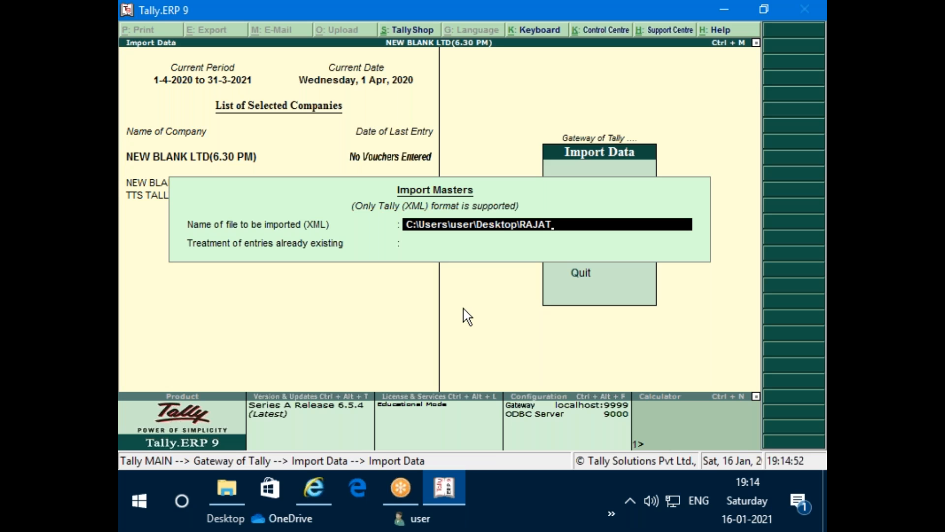
{"action": "type", "text": "\\"}
{"action": "type", "text": "MM.XML"}
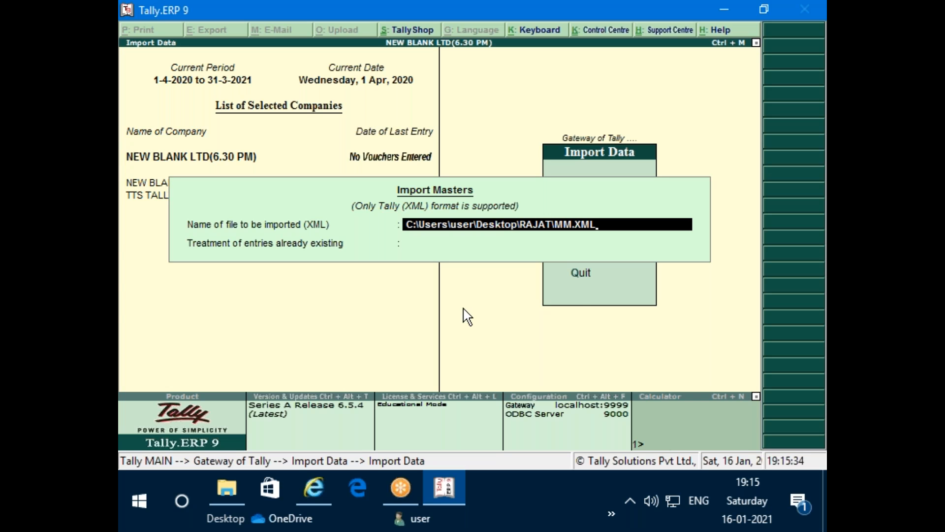
{"action": "key", "text": "Return"}
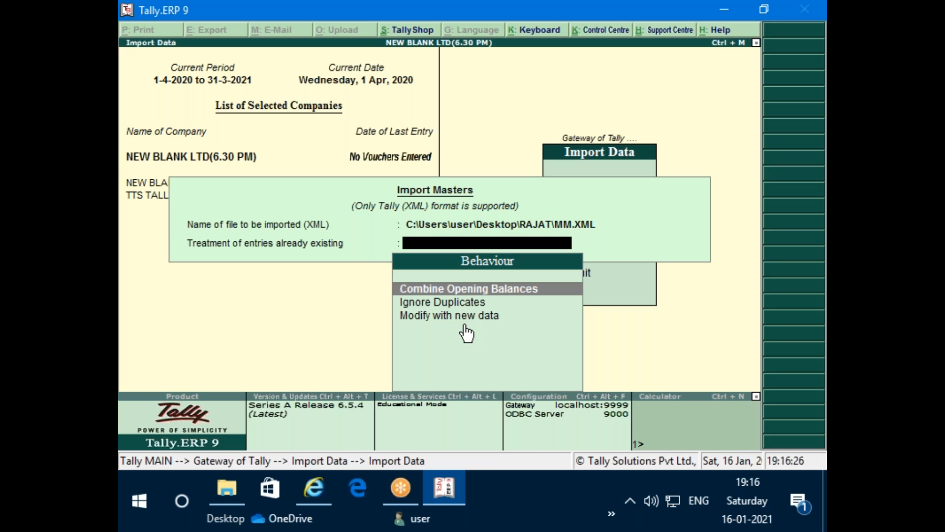
{"action": "key", "text": "Down"}
{"action": "key", "text": "Down"}
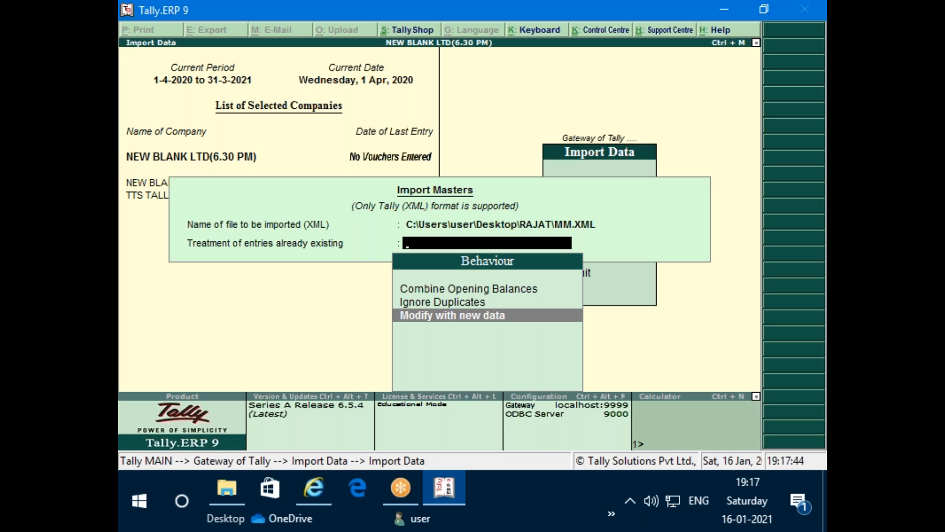
{"action": "key", "text": "Return"}
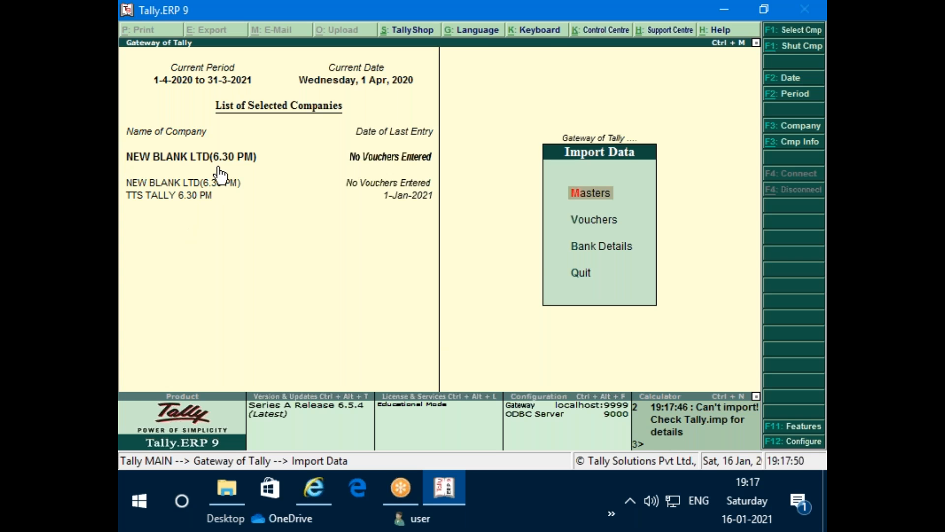
Step: Check which ledgers NEW BLANK LTD(6.30 PM) contains through the single ledger alteration list
{"action": "key", "text": "Escape"}
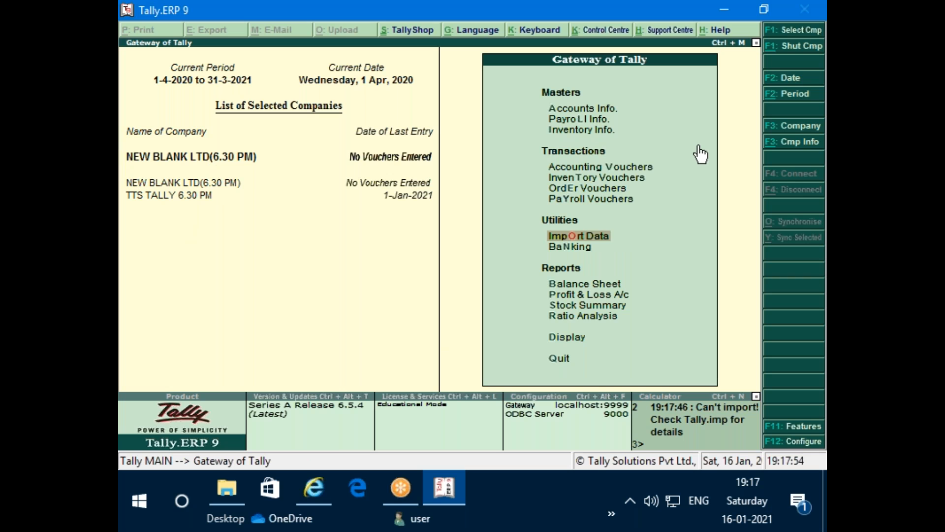
{"action": "key", "text": "a"}
{"action": "key", "text": "Down"}
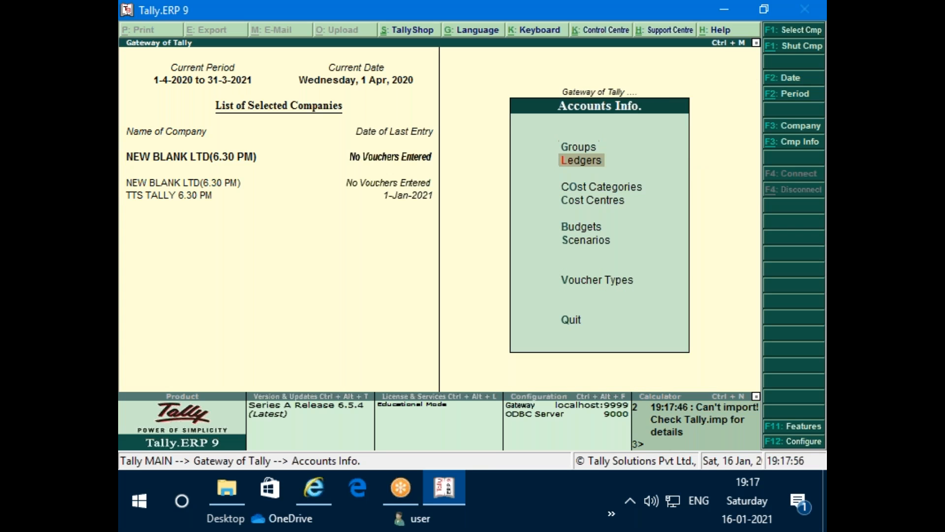
{"action": "key", "text": "Return"}
{"action": "key", "text": "Down"}
{"action": "key", "text": "Down"}
{"action": "key", "text": "Return"}
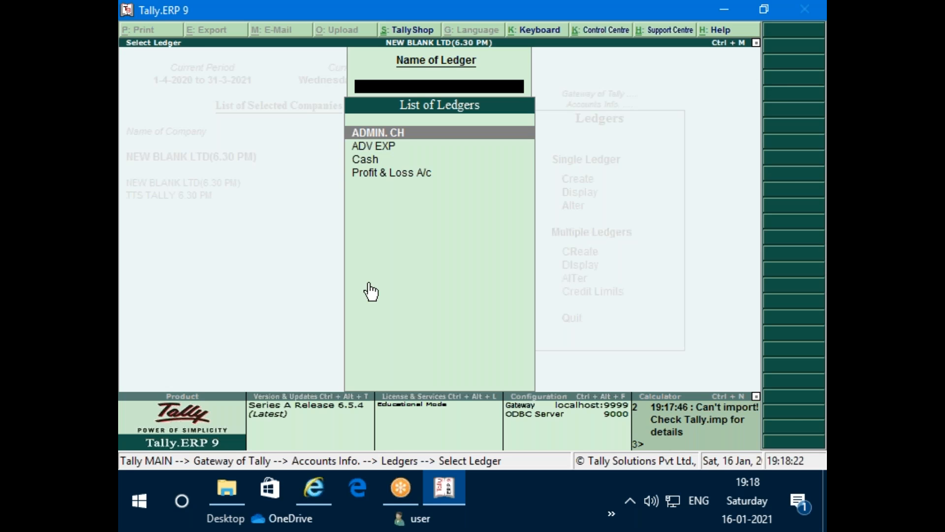
{"action": "key", "text": "Escape"}
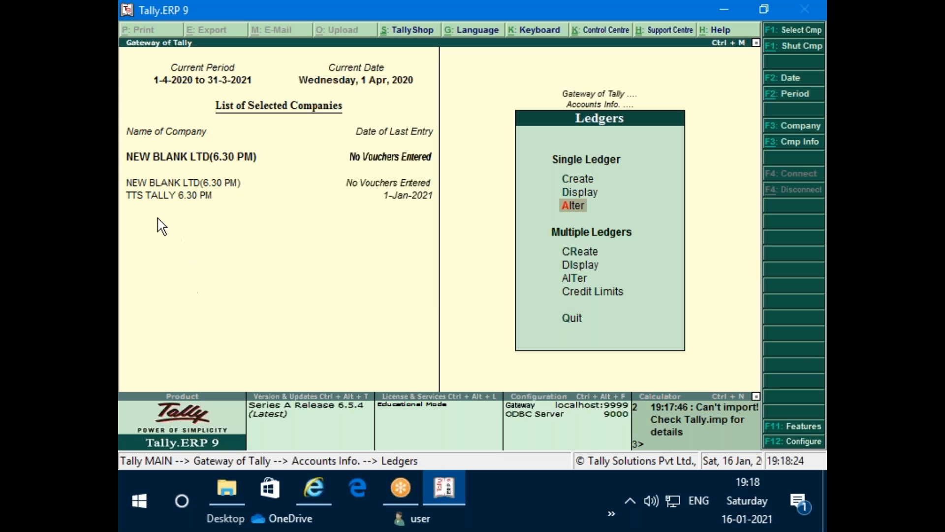
Step: Make TTS TALLY 6.30 PM the current company and look through its full list of ledgers for comparison
{"action": "left_click", "coordinate": [162, 196]}
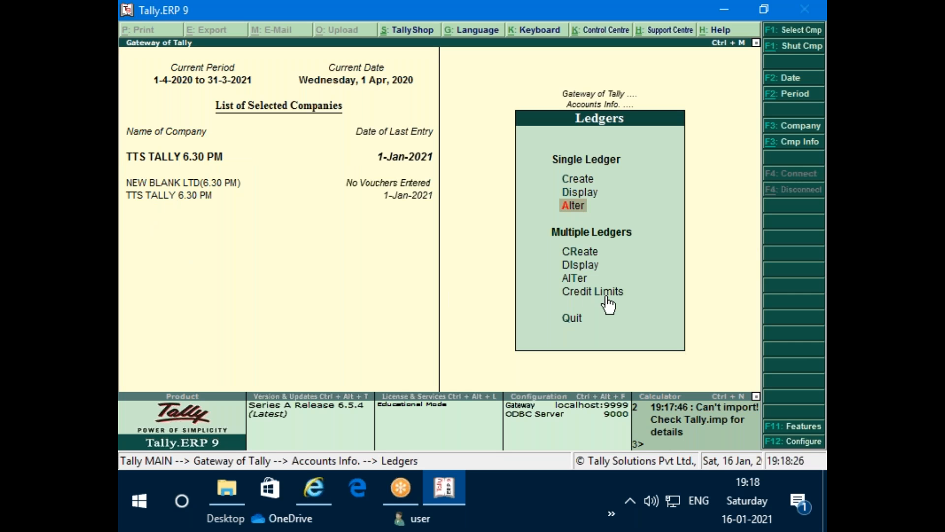
{"action": "key", "text": "Return"}
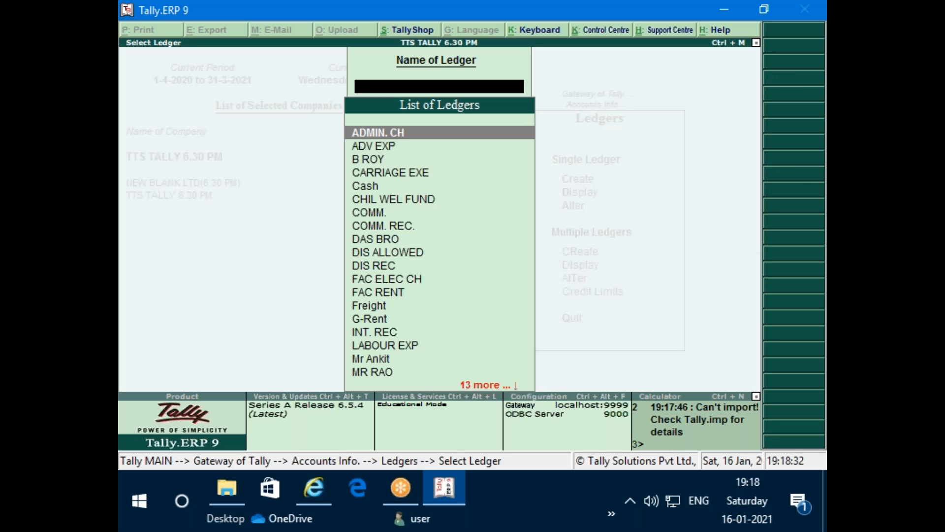
{"action": "key", "text": "Down"}
{"action": "key", "text": "Down"}
{"action": "key", "text": "Down"}
{"action": "key", "text": "Down"}
{"action": "key", "text": "Down"}
{"action": "key", "text": "Down"}
{"action": "key", "text": "Down"}
{"action": "key", "text": "Down"}
{"action": "key", "text": "Down"}
{"action": "key", "text": "Down"}
{"action": "key", "text": "Down"}
{"action": "key", "text": "Down"}
{"action": "key", "text": "Down"}
{"action": "key", "text": "Down"}
{"action": "key", "text": "Down"}
{"action": "key", "text": "Down"}
{"action": "key", "text": "Down"}
{"action": "key", "text": "Down"}
{"action": "key", "text": "Down"}
{"action": "key", "text": "Down"}
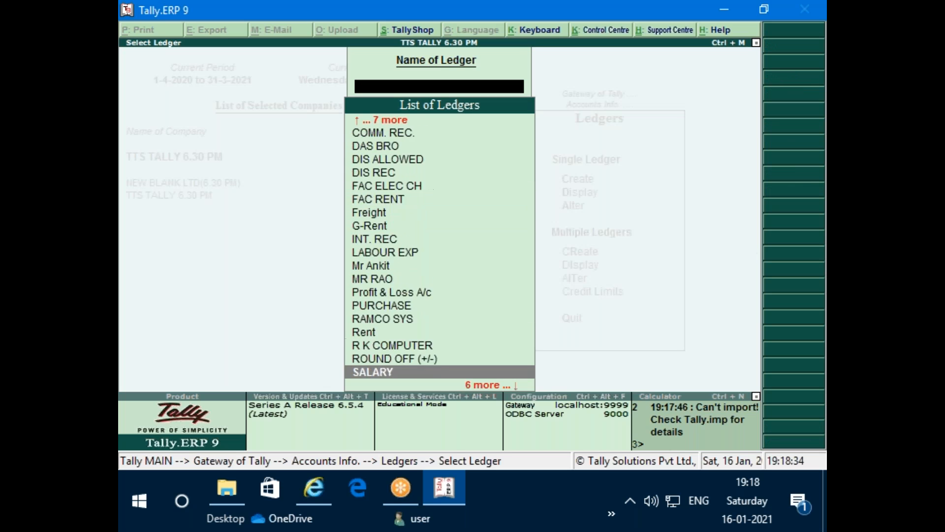
{"action": "key", "text": "Down"}
{"action": "key", "text": "Down"}
{"action": "key", "text": "Down"}
{"action": "key", "text": "Down"}
{"action": "key", "text": "Down"}
{"action": "key", "text": "Down"}
{"action": "key", "text": "Up"}
{"action": "key", "text": "Up"}
{"action": "key", "text": "Up"}
{"action": "key", "text": "Up"}
{"action": "key", "text": "Up"}
{"action": "key", "text": "Escape"}
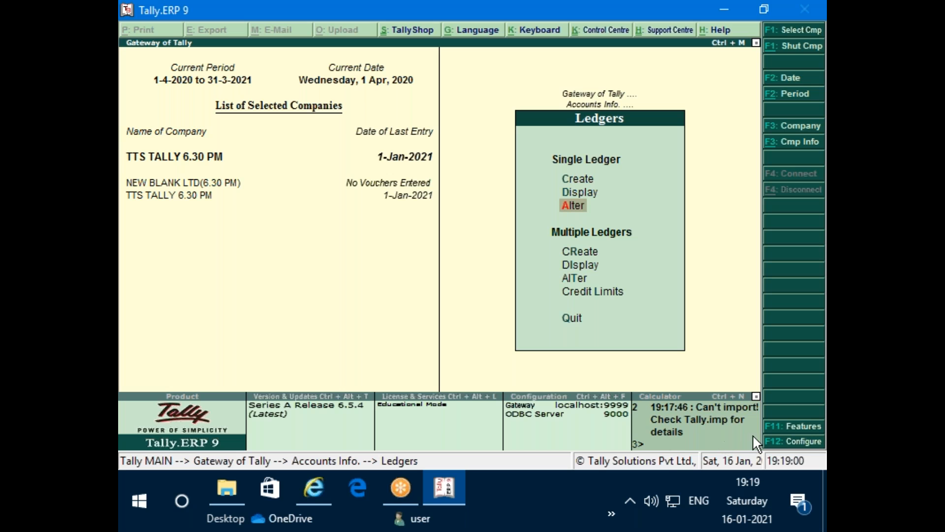
Step: Read the import error details in the calculator area and return to the Gateway of Tally
{"action": "left_click", "coordinate": [666, 431]}
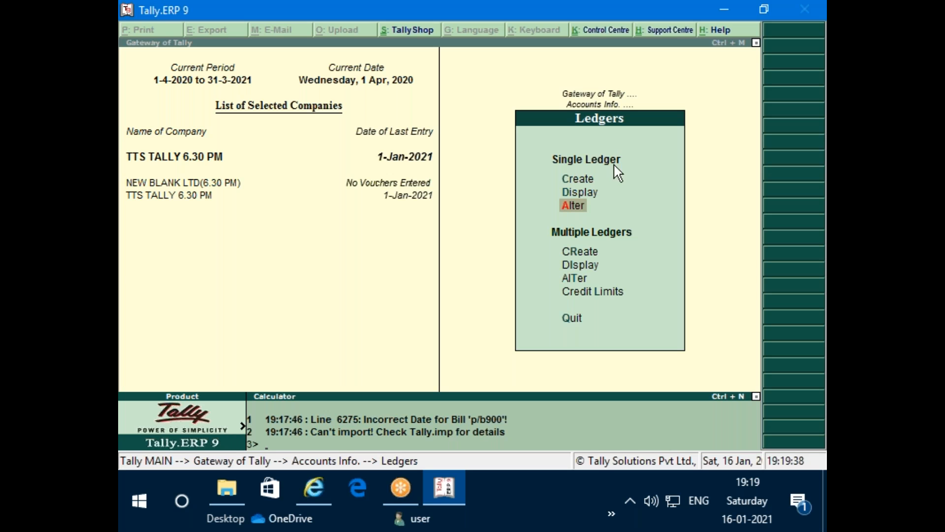
{"action": "key", "text": "ctrl+m"}
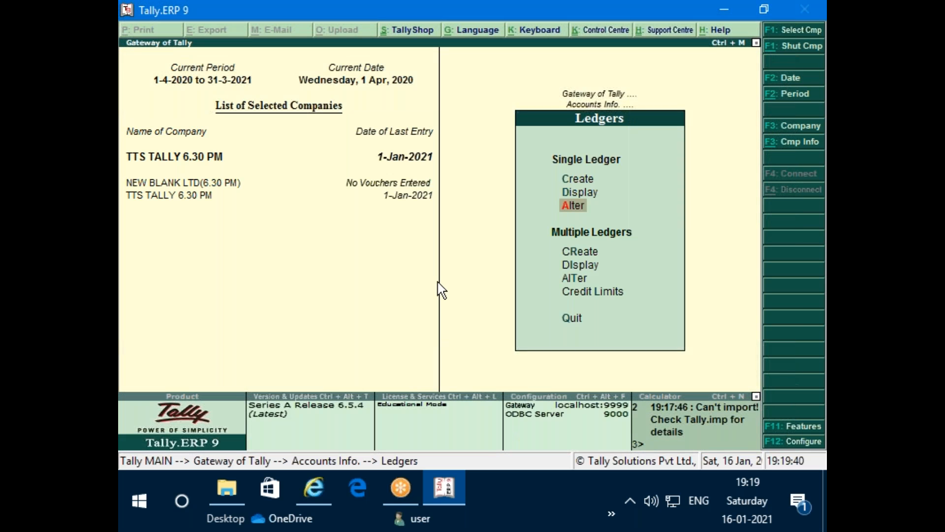
{"action": "key", "text": "Escape"}
{"action": "key", "text": "Escape"}
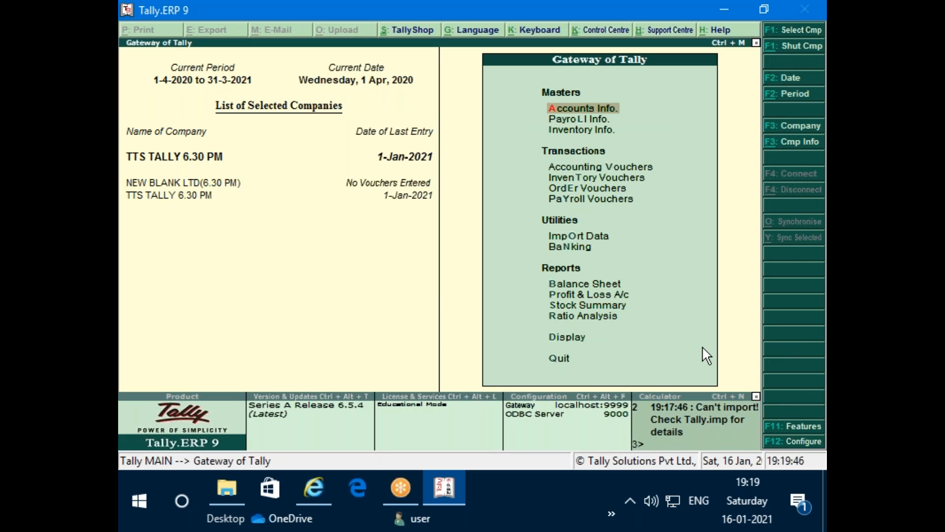
Step: Review the company alteration details of TTS TALLY 6.30 PM and leave them without saving
{"action": "key", "text": "alt+F3"}
{"action": "key", "text": "a"}
{"action": "key", "text": "Return"}
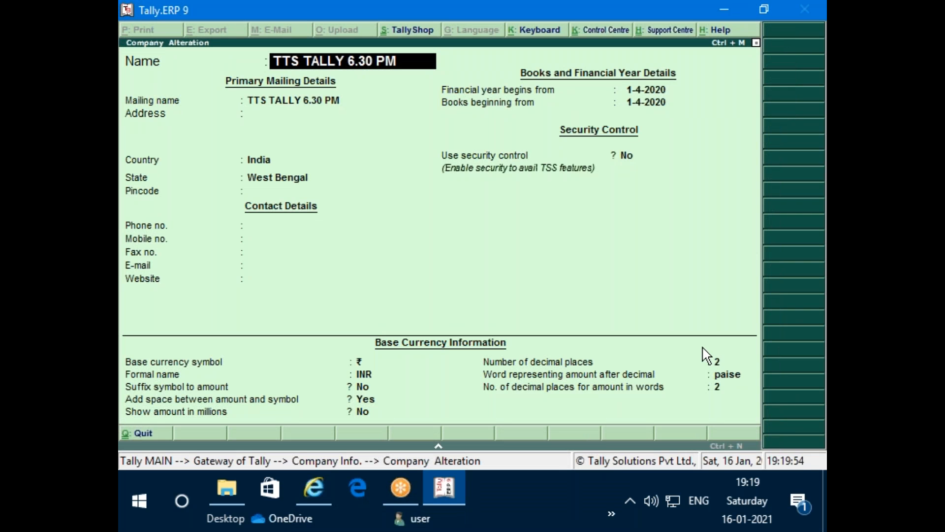
{"action": "key", "text": "Escape"}
{"action": "key", "text": "y"}
{"action": "key", "text": "Escape"}
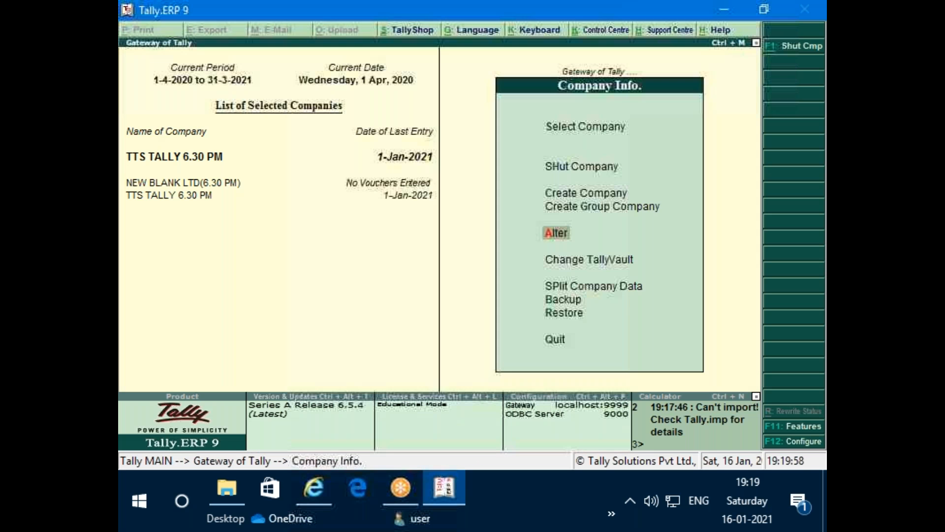
{"action": "key", "text": "Escape"}
Step: Review the accounting and inventory features of TTS TALLY 6.30 PM and leave them without saving
{"action": "key", "text": "F11"}
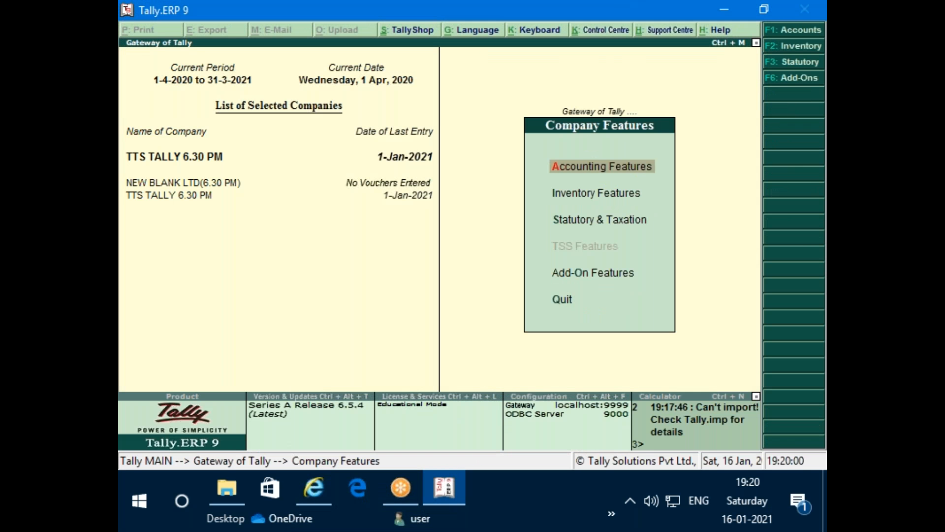
{"action": "key", "text": "Return"}
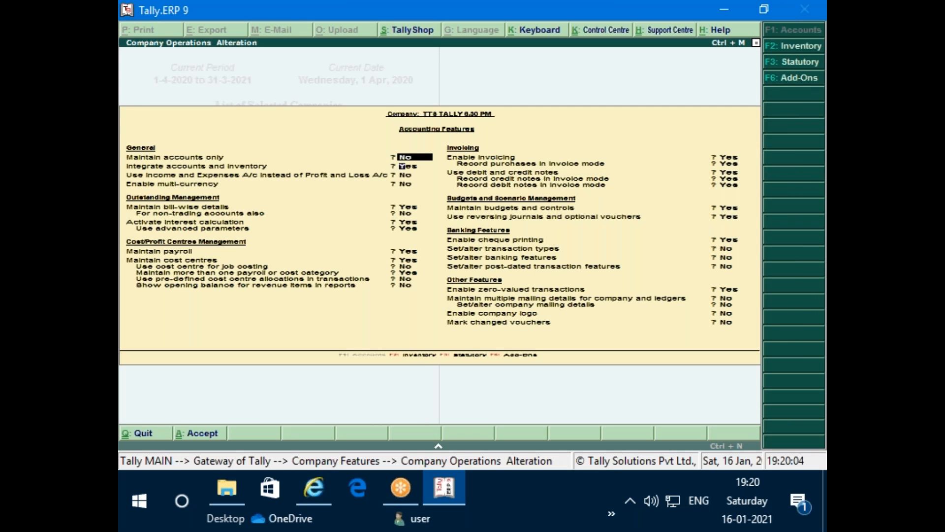
{"action": "key", "text": "F2"}
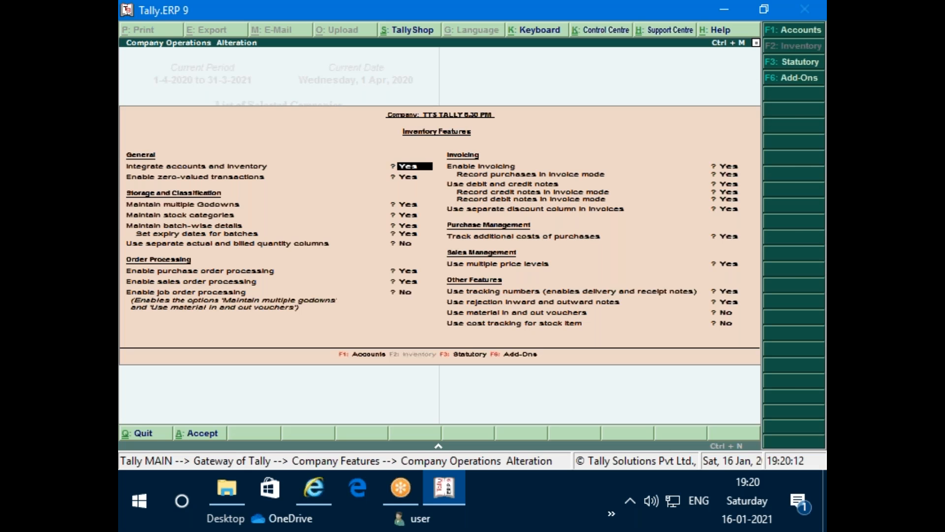
{"action": "key", "text": "Escape"}
{"action": "key", "text": "y"}
{"action": "key", "text": "Escape"}
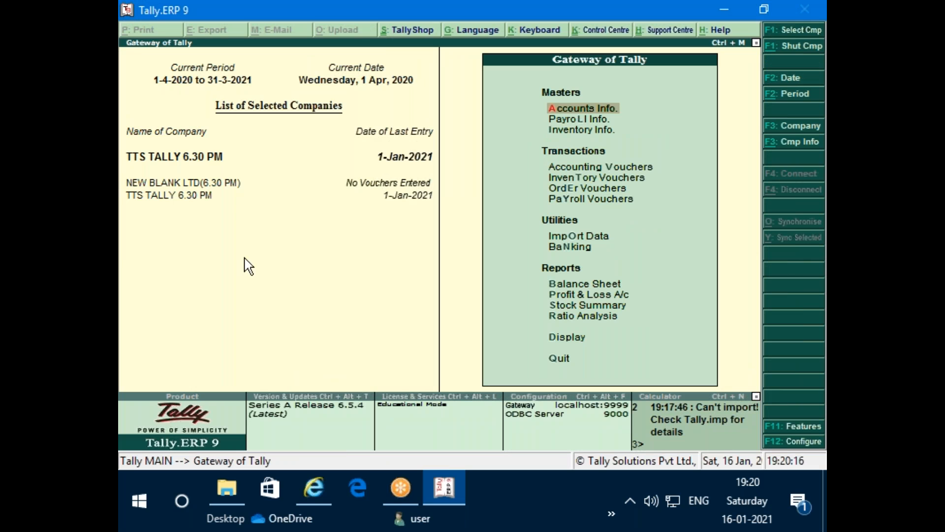
Step: Make NEW BLANK LTD(6.30 PM) the current company and open its company alteration details
{"action": "left_click", "coordinate": [196, 185]}
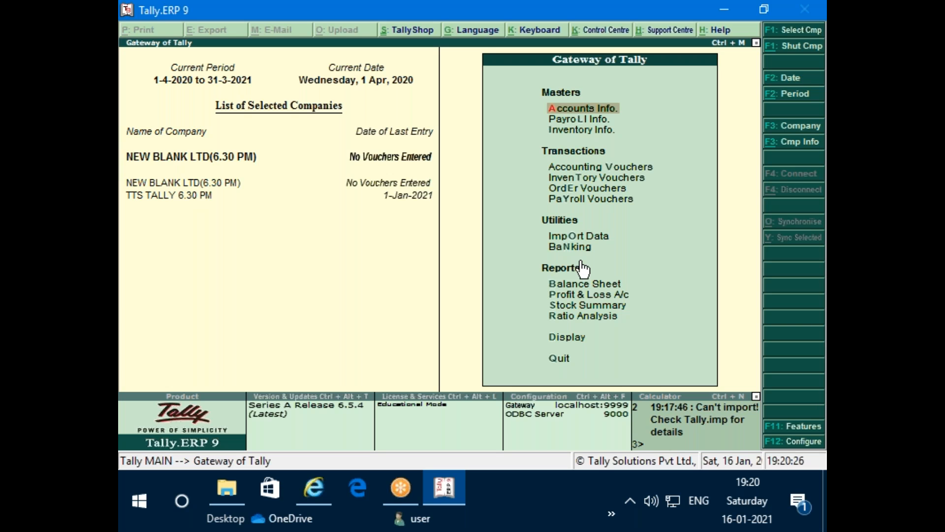
{"action": "key", "text": "alt+F3"}
{"action": "key", "text": "Return"}
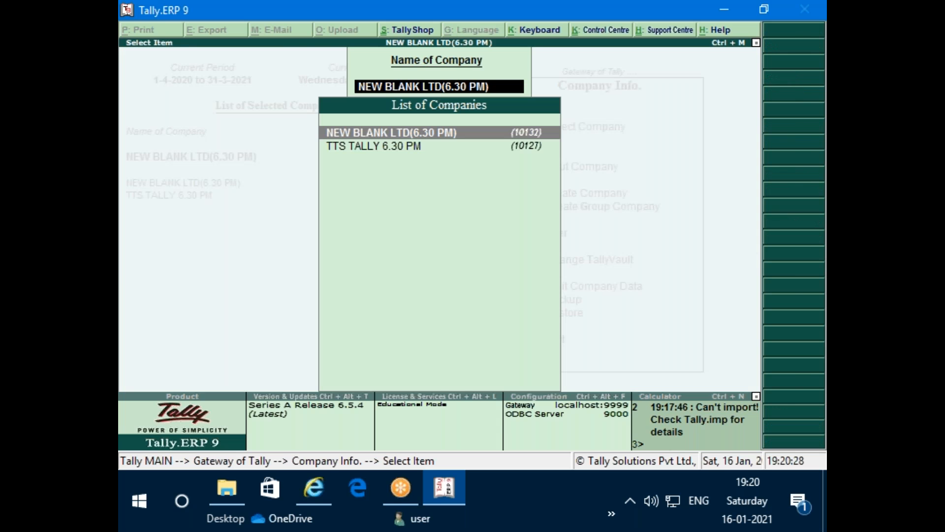
{"action": "key", "text": "Return"}
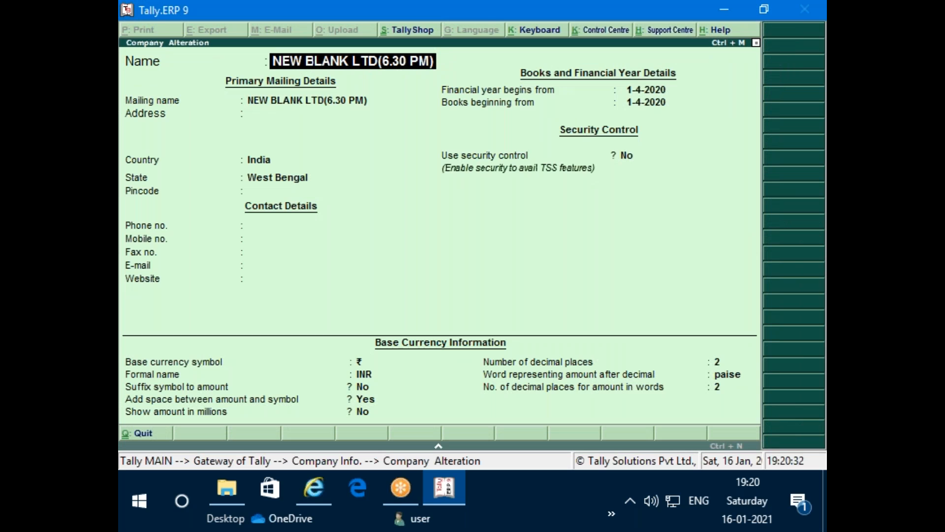
Step: Leave the company alteration details of NEW BLANK LTD(6.30 PM) without saving and return to the Gateway of Tally
{"action": "key", "text": "Escape"}
{"action": "key", "text": "Return"}
{"action": "key", "text": "Escape"}
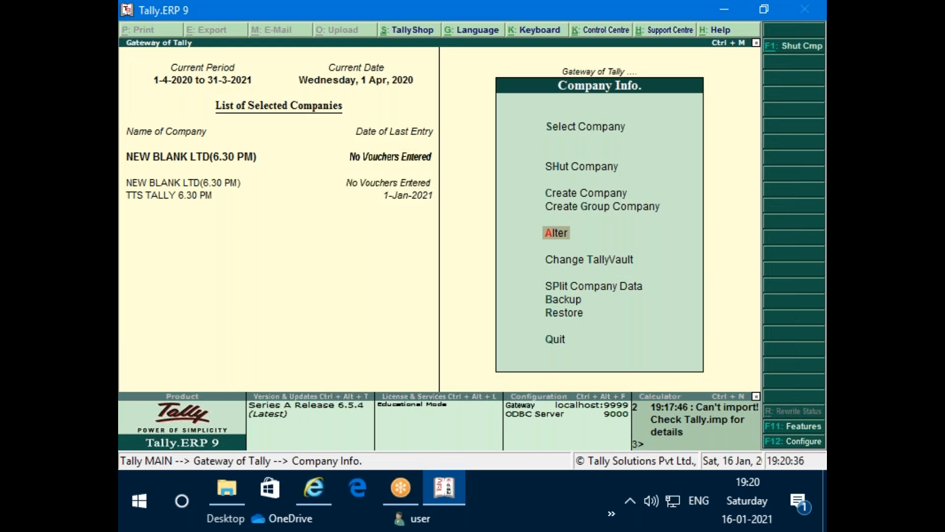
{"action": "key", "text": "Escape"}
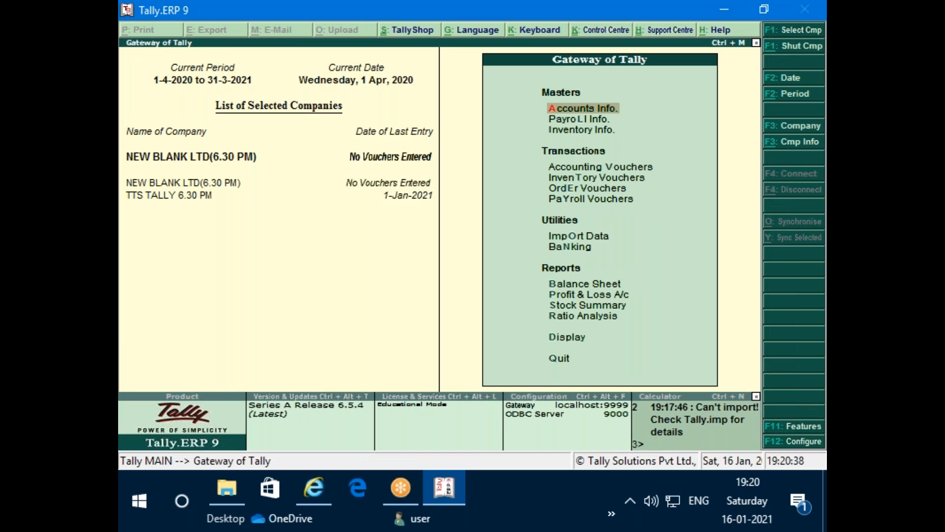
Step: Review the accounting and inventory features of NEW BLANK LTD(6.30 PM) and leave them without saving
{"action": "key", "text": "F11"}
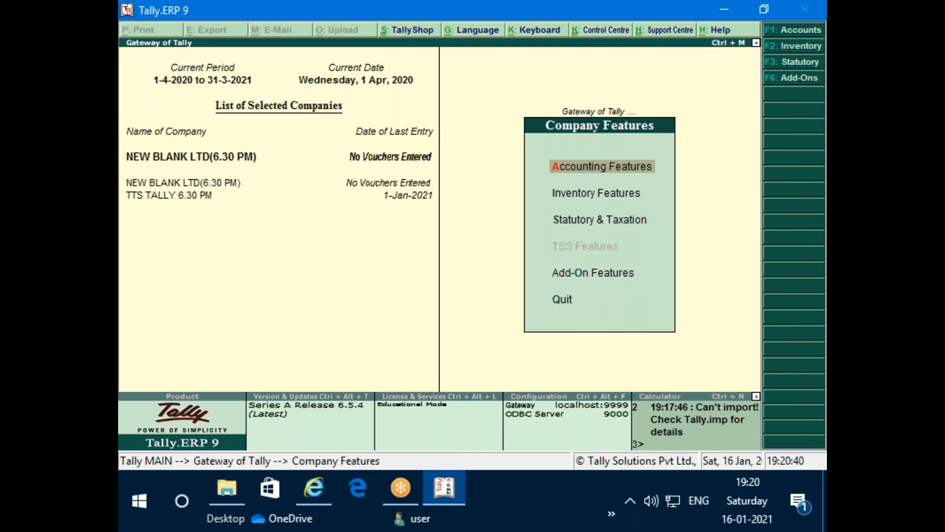
{"action": "key", "text": "Return"}
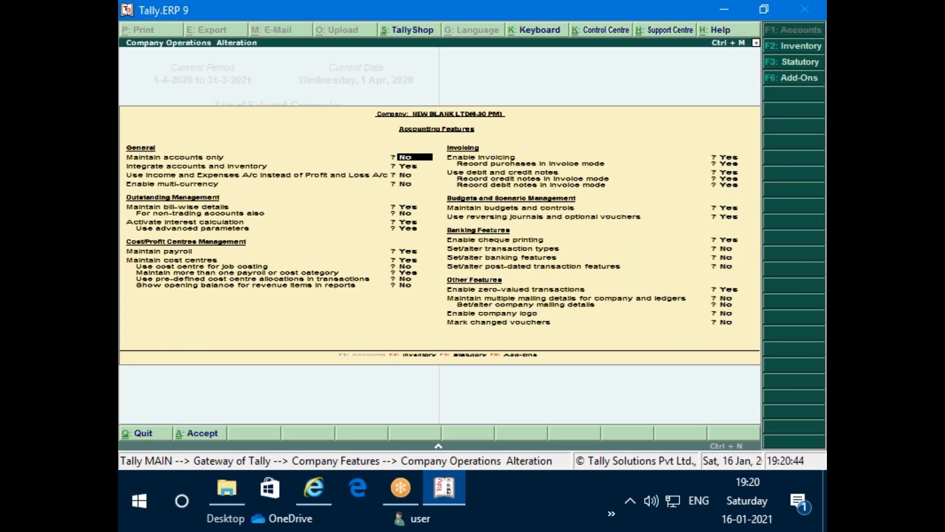
{"action": "key", "text": "F2"}
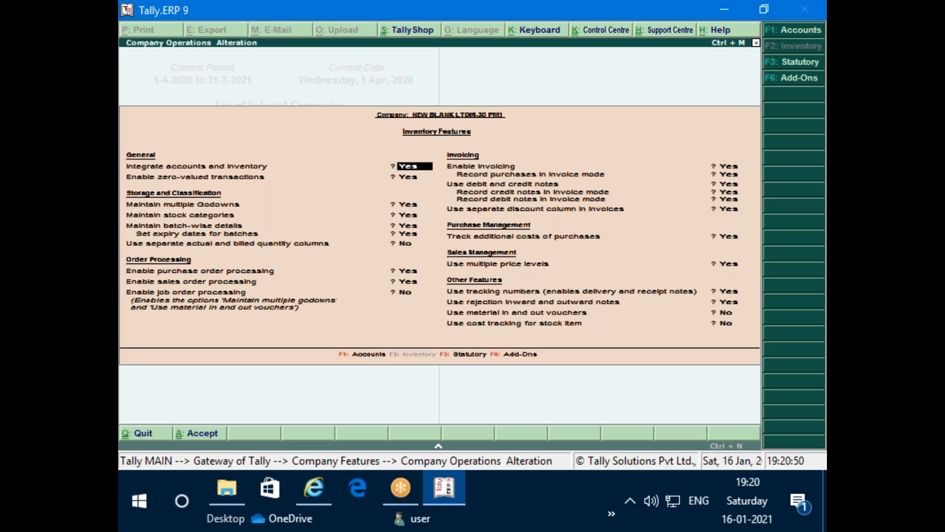
{"action": "key", "text": "BackSpace"}
{"action": "key", "text": "Escape"}
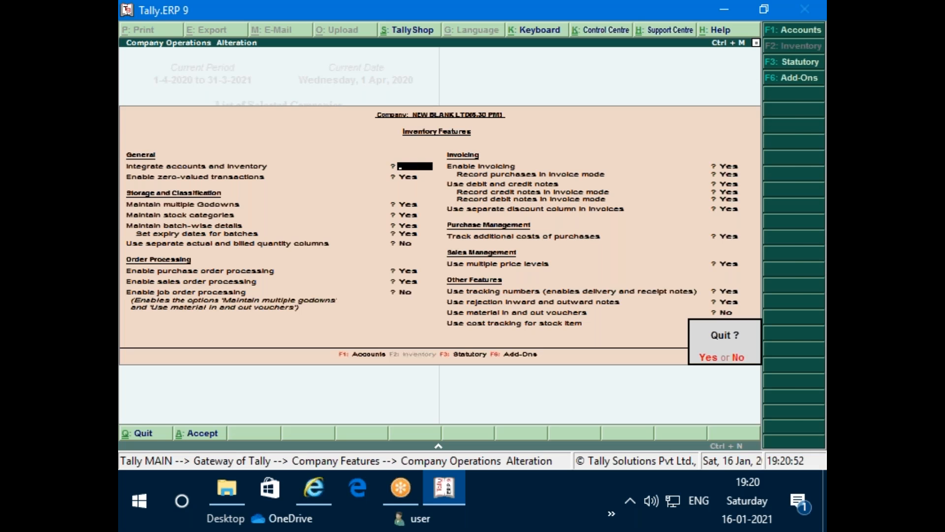
{"action": "key", "text": "Return"}
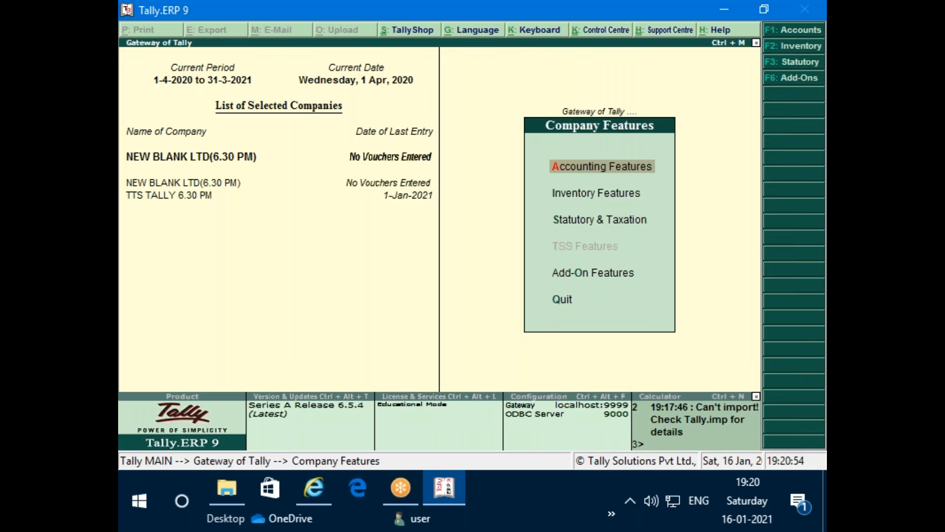
{"action": "key", "text": "Escape"}
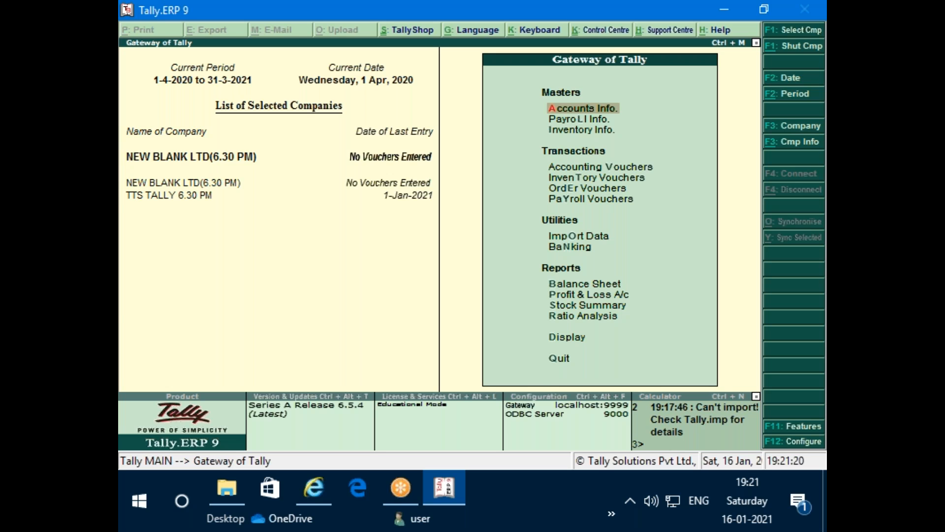
Step: Make TTS TALLY 6.30 PM the current company and set up its ledger list export in all languages and XML (Data Interchange) format
{"action": "left_click", "coordinate": [205, 198]}
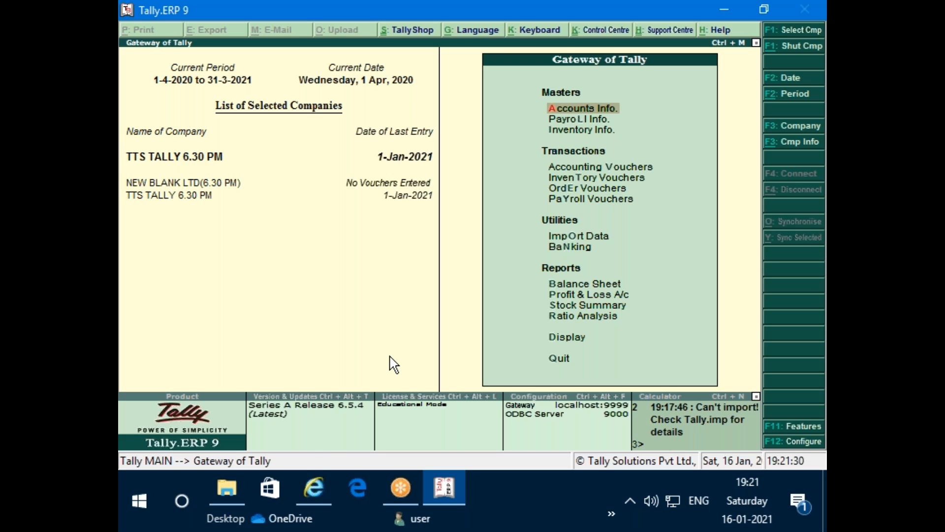
{"action": "key", "text": "d"}
{"action": "key", "text": "l"}
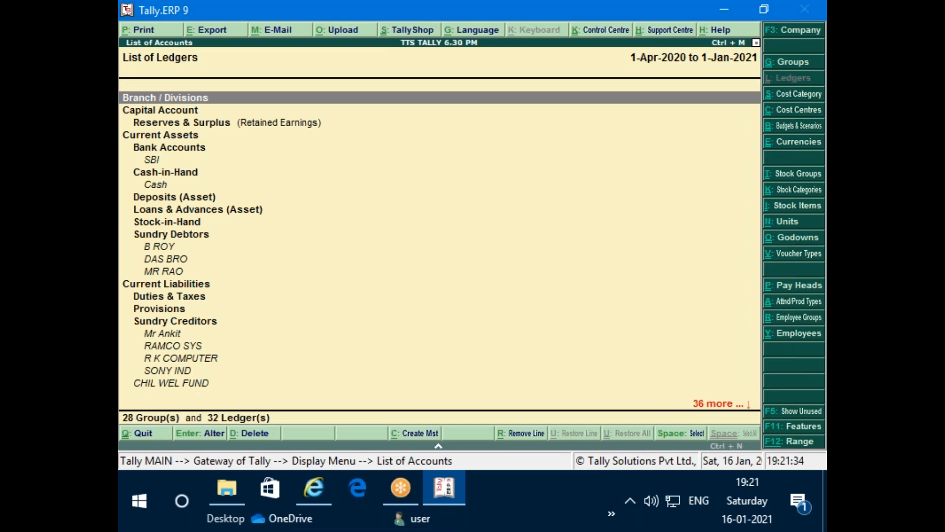
{"action": "key", "text": "alt+e"}
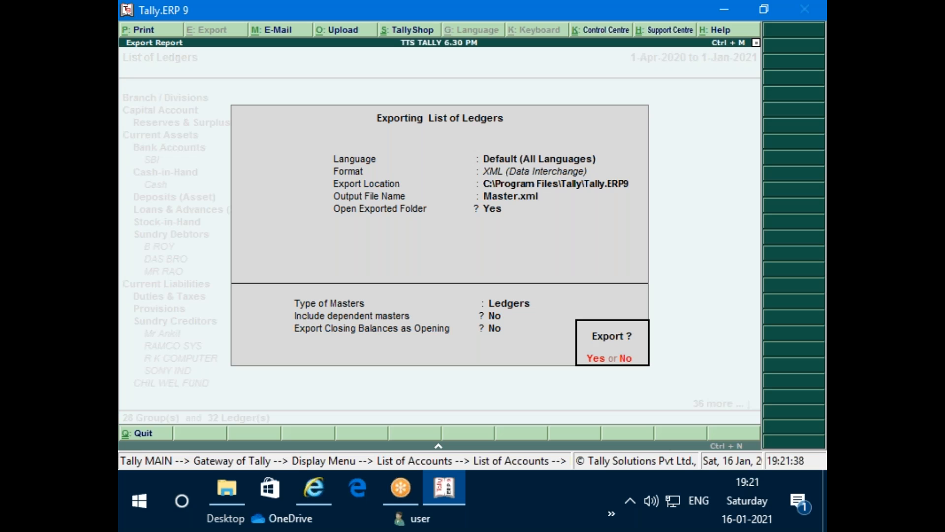
{"action": "key", "text": "n"}
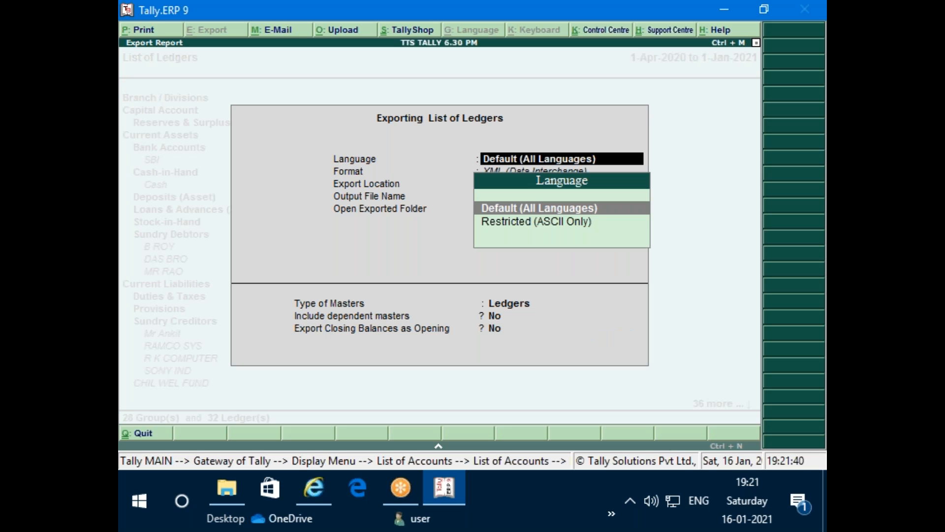
{"action": "key", "text": "Return"}
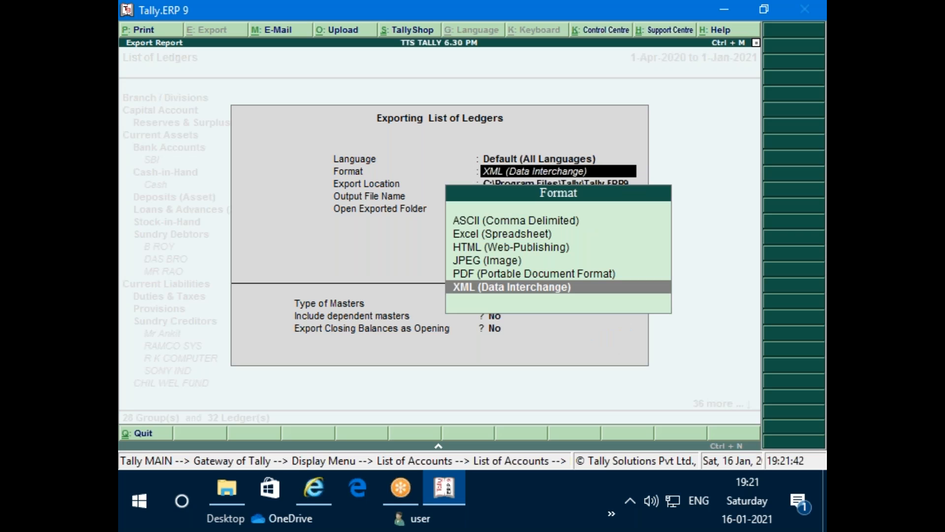
{"action": "key", "text": "Return"}
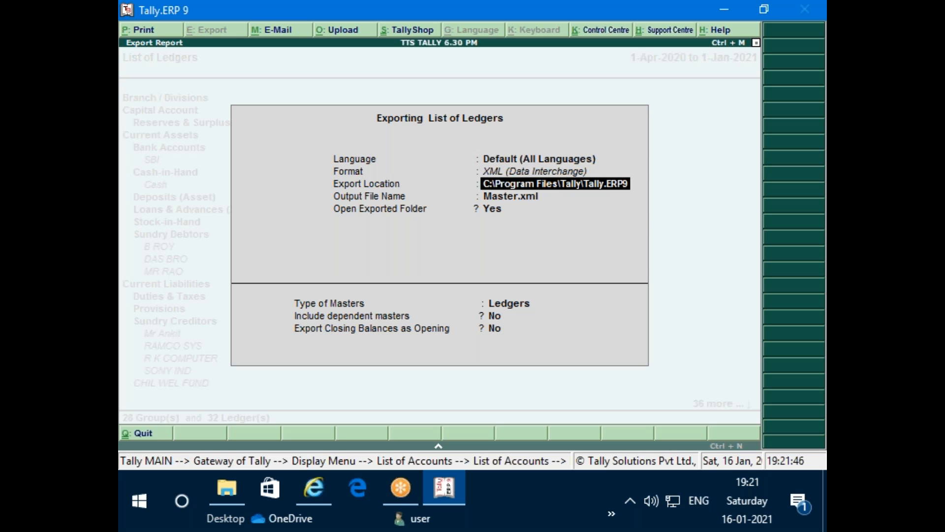
Step: Paste the desktop folder path as the export location, keeping Master.xml as output file, folder opening enabled and Ledgers as the master type
{"action": "key", "text": "BackSpace"}
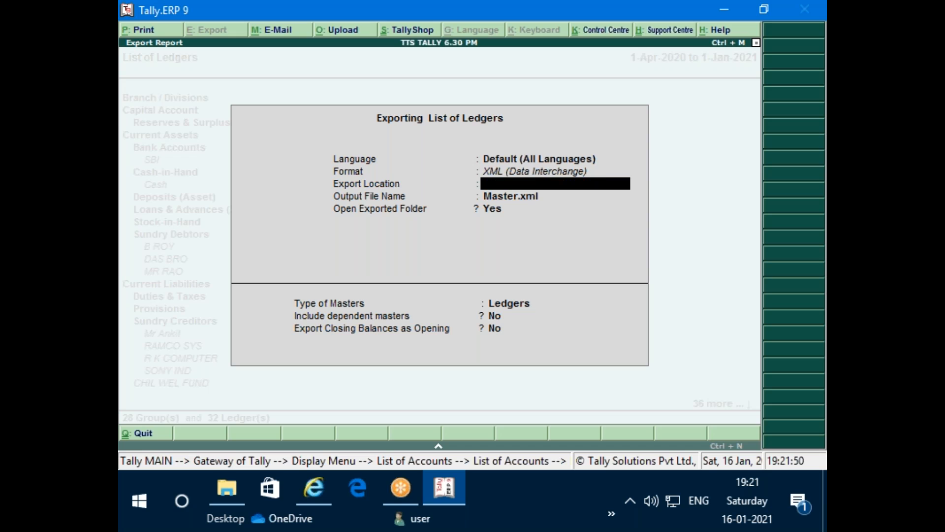
{"action": "key", "text": "ctrl+alt+v"}
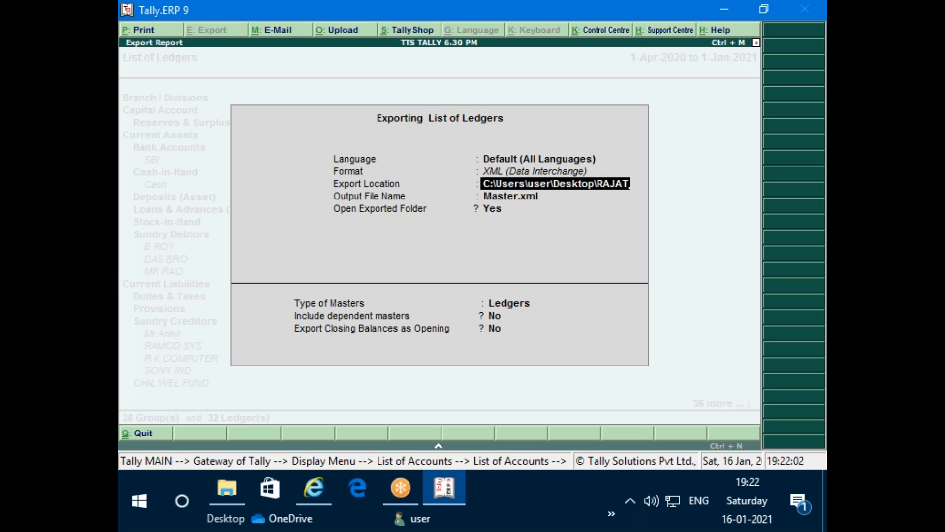
{"action": "key", "text": "Return"}
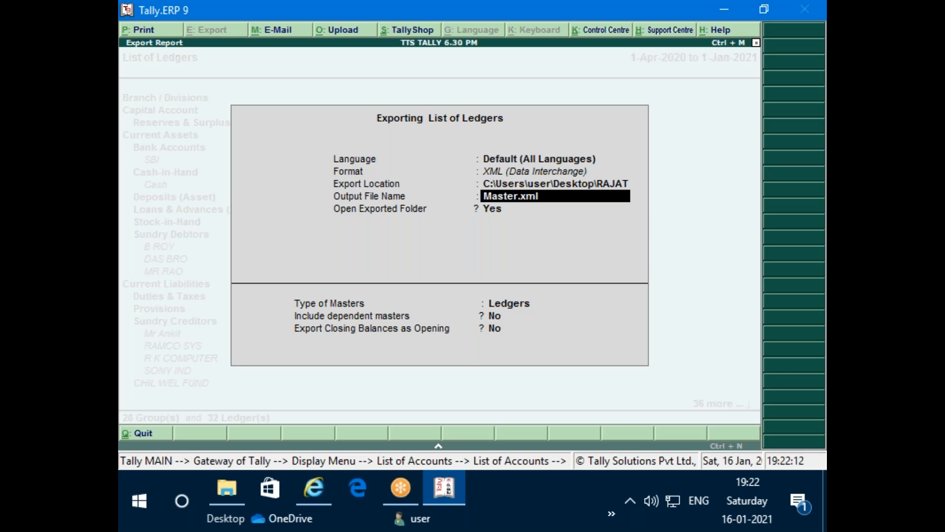
{"action": "key", "text": "Return"}
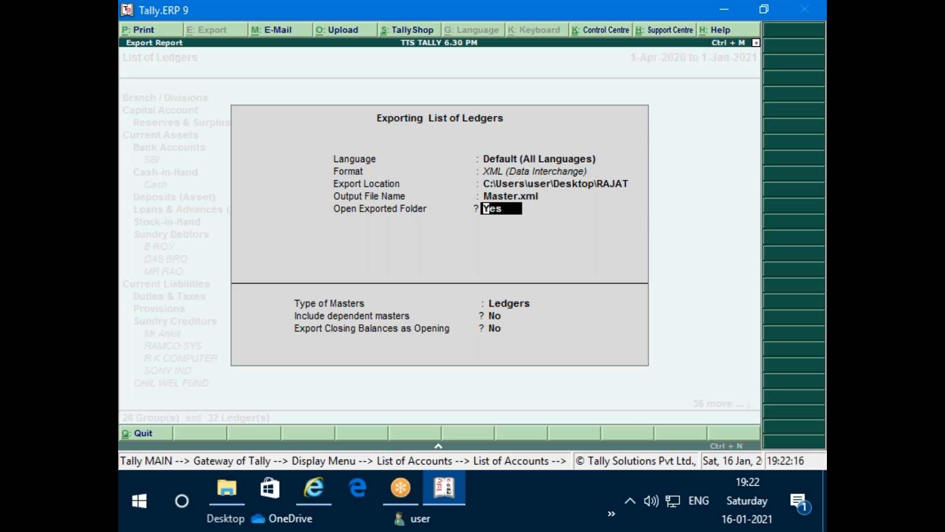
{"action": "key", "text": "Return"}
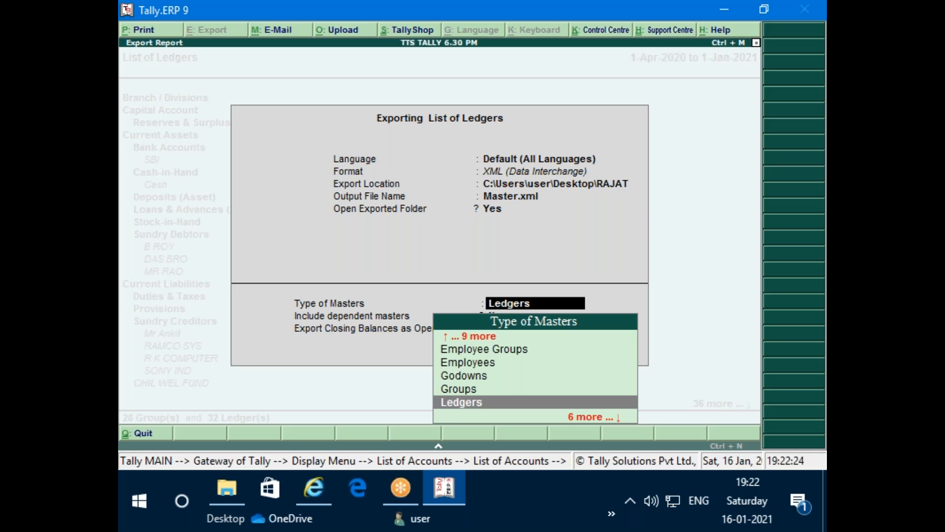
{"action": "key", "text": "Return"}
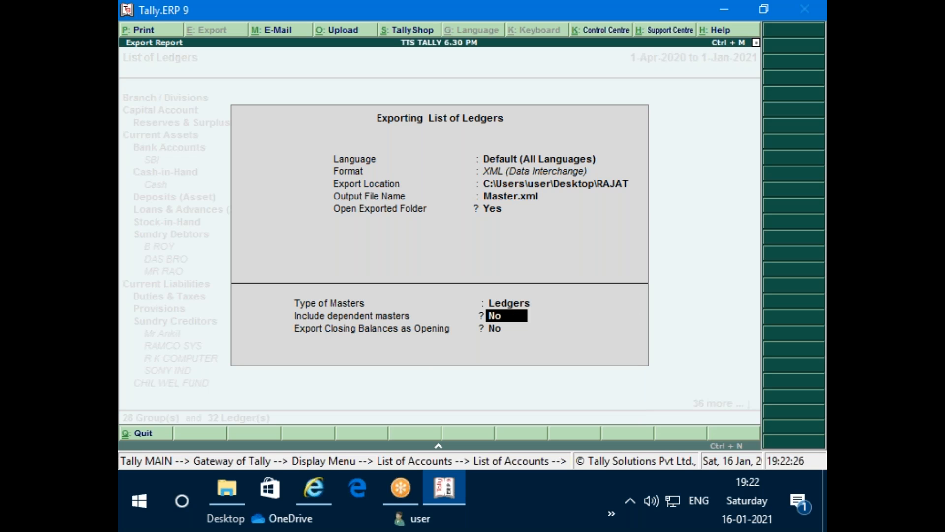
Step: Include dependent masters and closing balances as opening up to 1-1-2021, and export the ledgers
{"action": "type", "text": "y"}
{"action": "key", "text": "Return"}
{"action": "type", "text": "y"}
{"action": "key", "text": "Return"}
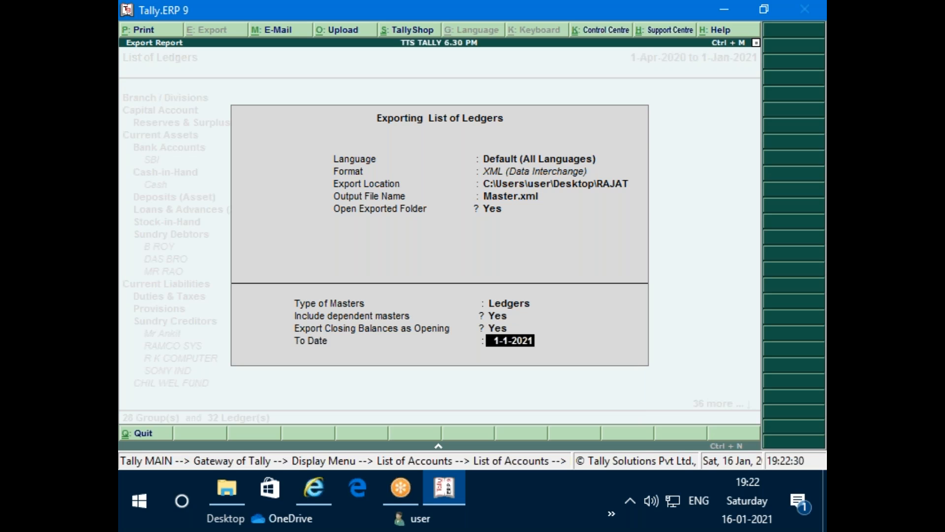
{"action": "key", "text": "Return"}
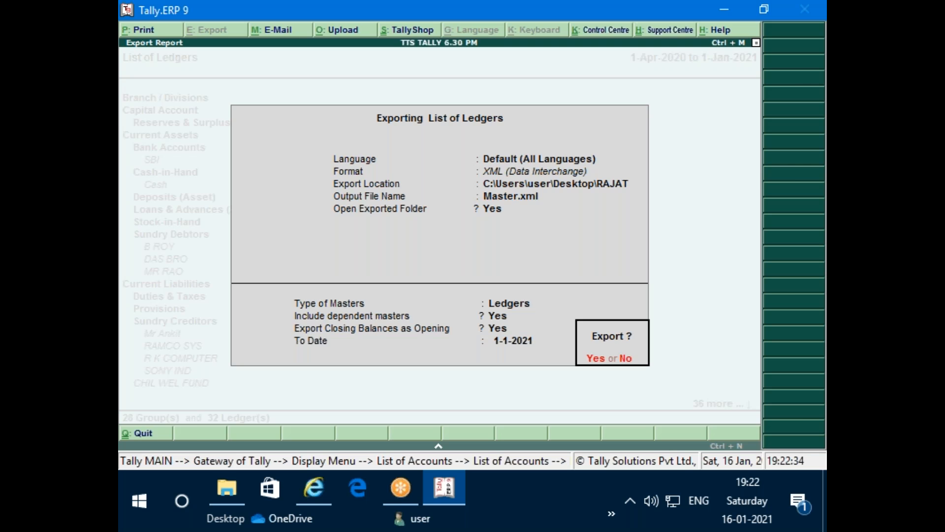
{"action": "key", "text": "Return"}
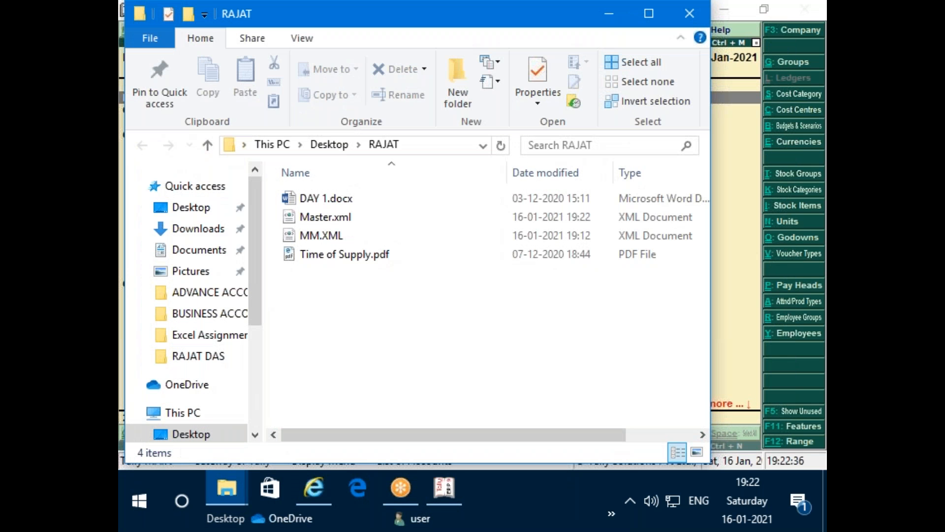
Step: Check for Master.xml in the export folder, minimize the folder window and return to the Gateway of Tally
{"action": "left_click", "coordinate": [333, 220]}
{"action": "left_click_drag", "start_coordinate": [354, 24], "coordinate": [352, 133]}
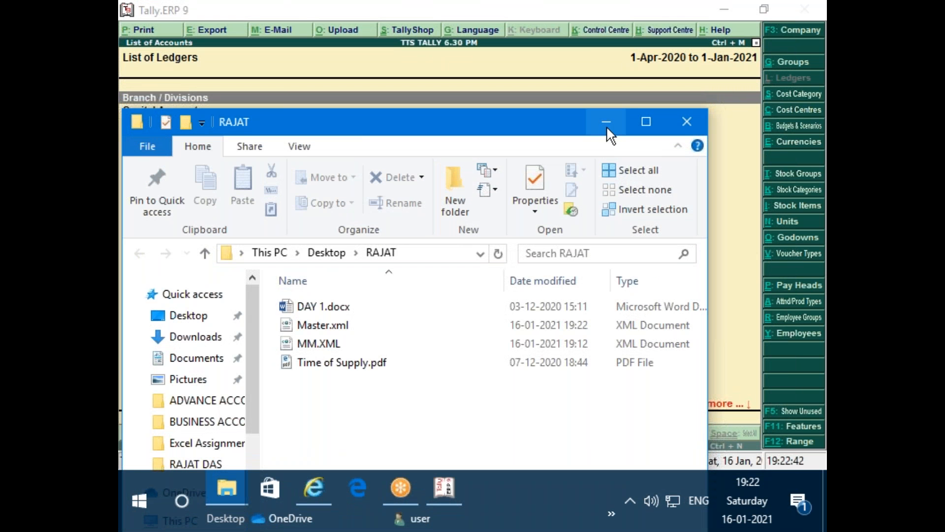
{"action": "left_click", "coordinate": [608, 128]}
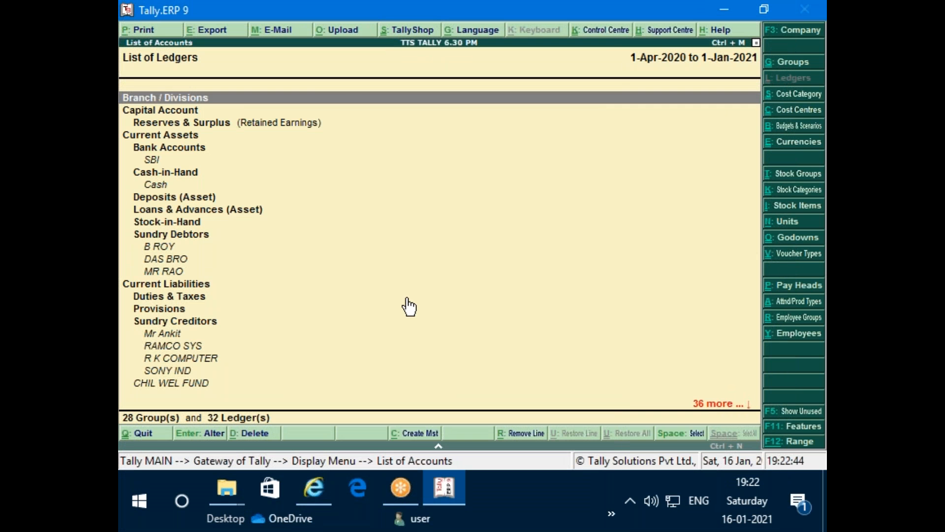
{"action": "key", "text": "Escape"}
{"action": "key", "text": "Escape"}
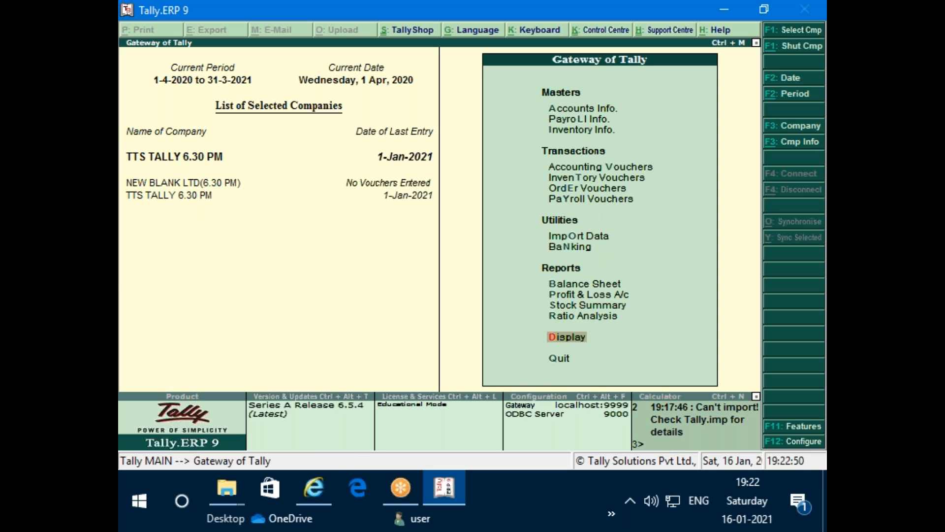
Step: Make NEW BLANK LTD(6.30 PM) the current company and open the import of masters
{"action": "left_click", "coordinate": [181, 184]}
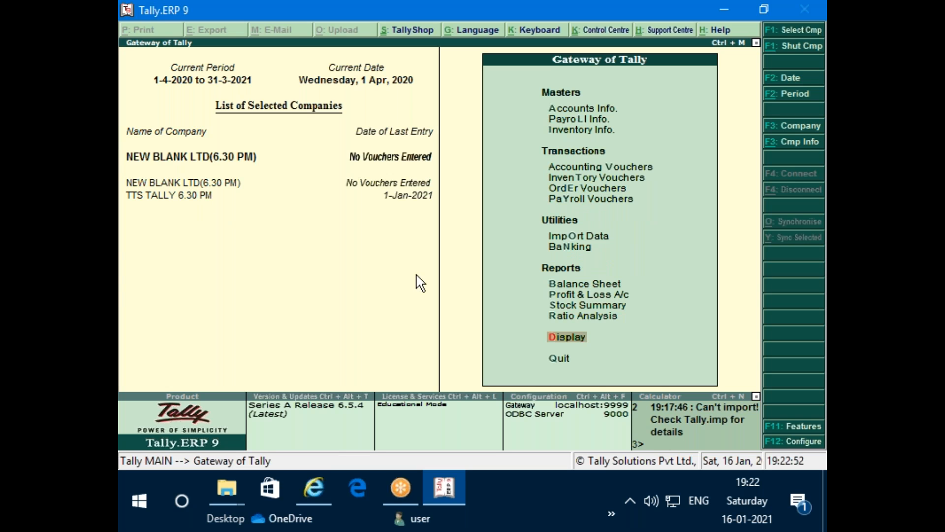
{"action": "key", "text": "Up"}
{"action": "key", "text": "Up"}
{"action": "key", "text": "Up"}
{"action": "key", "text": "Up"}
{"action": "key", "text": "Up"}
{"action": "key", "text": "Up"}
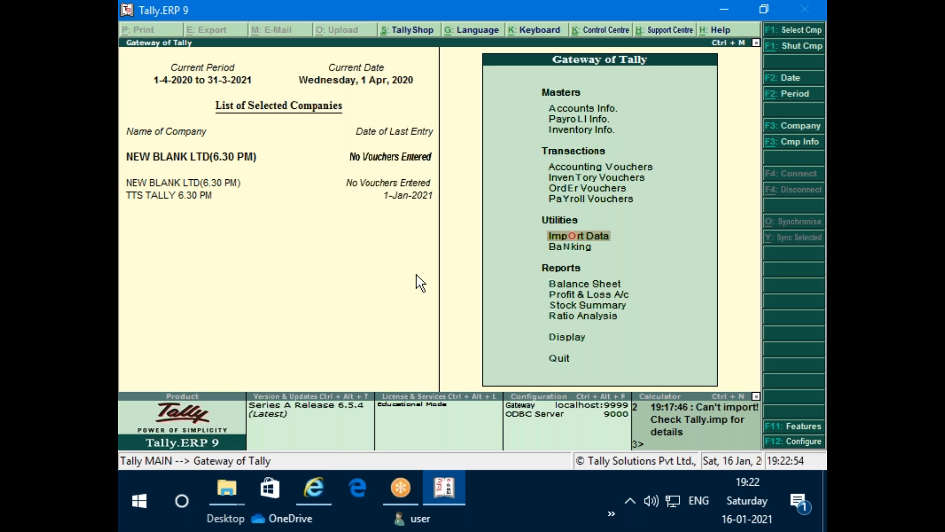
{"action": "key", "text": "Return"}
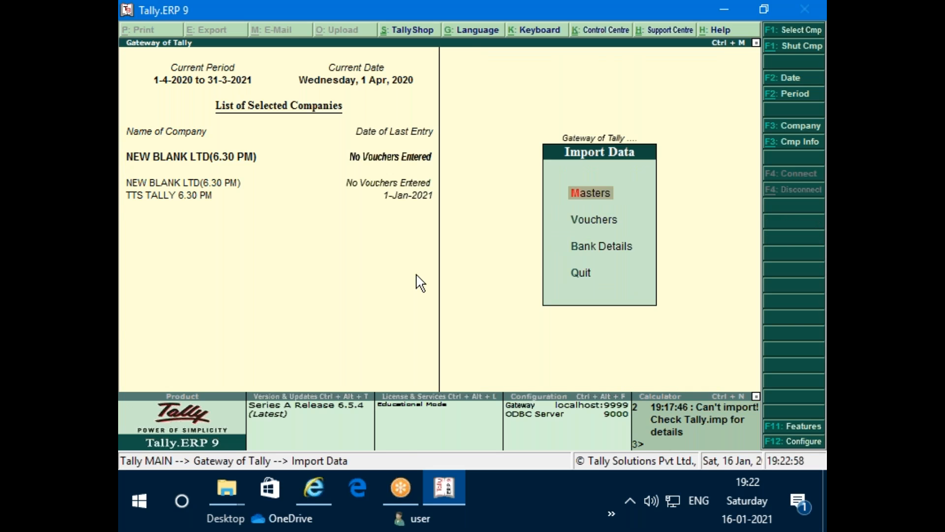
{"action": "key", "text": "Return"}
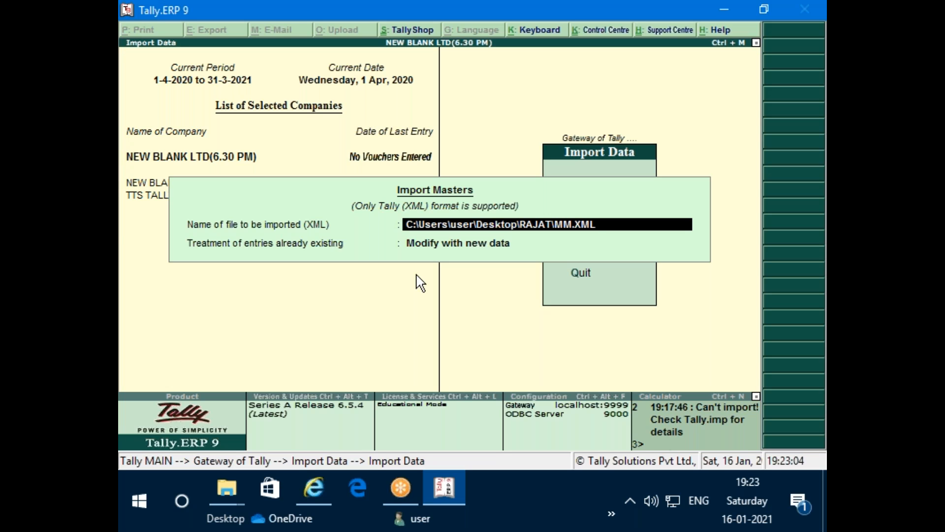
Step: Change the name of the file to be imported to MASTER.XML in the same desktop folder
{"action": "key", "text": "BackSpace"}
{"action": "key", "text": "BackSpace"}
{"action": "key", "text": "BackSpace"}
{"action": "key", "text": "BackSpace"}
{"action": "type", "text": "ASTER.XML"}
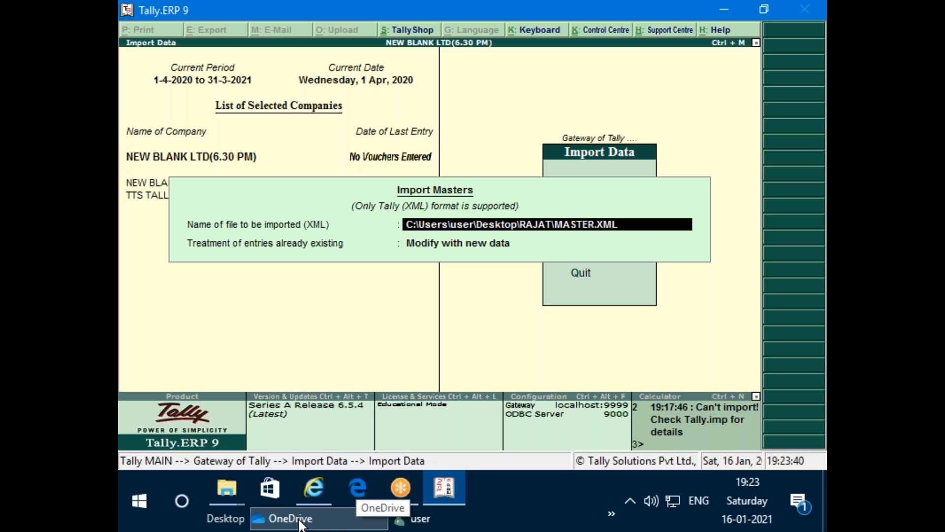
Step: Check how the exported masters file is named in the desktop export folder and minimize the folder window
{"action": "mouse_move", "coordinate": [227, 489]}
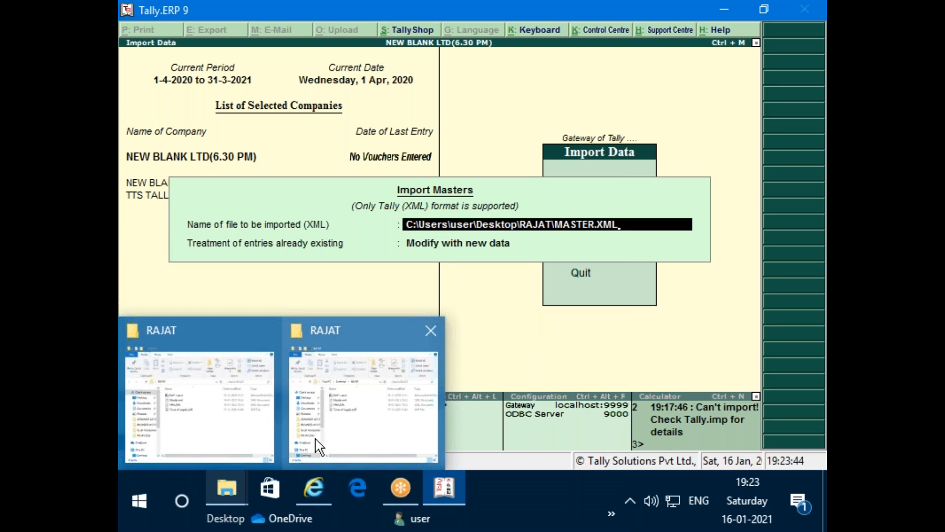
{"action": "left_click", "coordinate": [315, 444]}
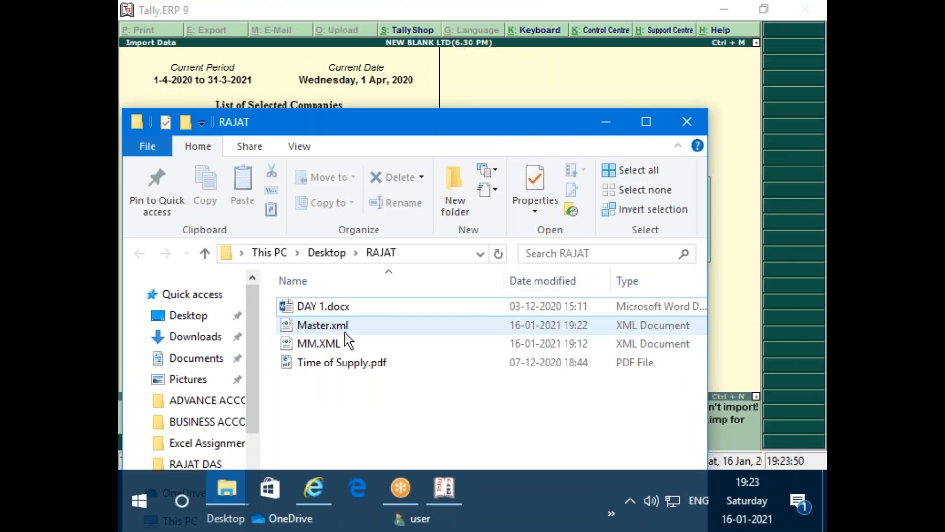
{"action": "left_click", "coordinate": [606, 123]}
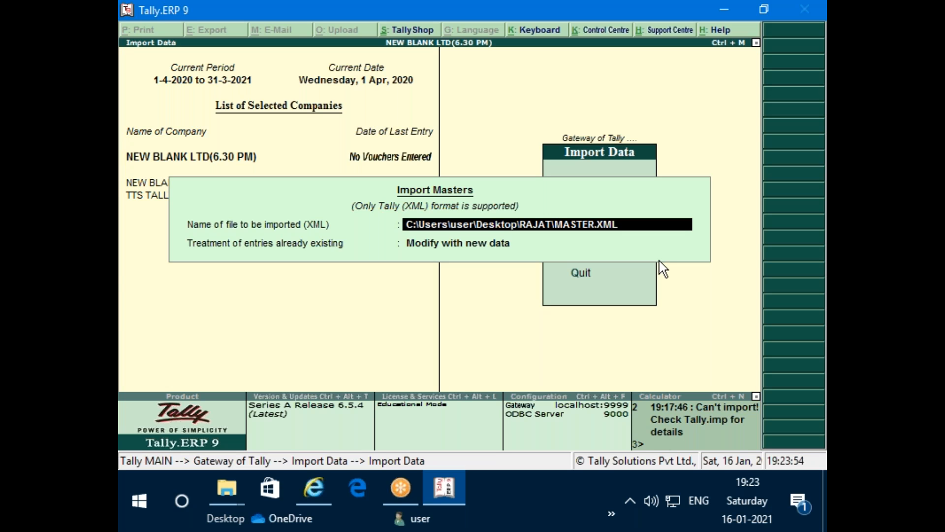
Step: Change the import file name to Master.xml and try to import the masters with Modify with new data for existing entries
{"action": "key", "text": "BackSpace"}
{"action": "key", "text": "BackSpace"}
{"action": "key", "text": "BackSpace"}
{"action": "key", "text": "BackSpace"}
{"action": "key", "text": "BackSpace"}
{"action": "key", "text": "BackSpace"}
{"action": "key", "text": "BackSpace"}
{"action": "key", "text": "BackSpace"}
{"action": "key", "text": "BackSpace"}
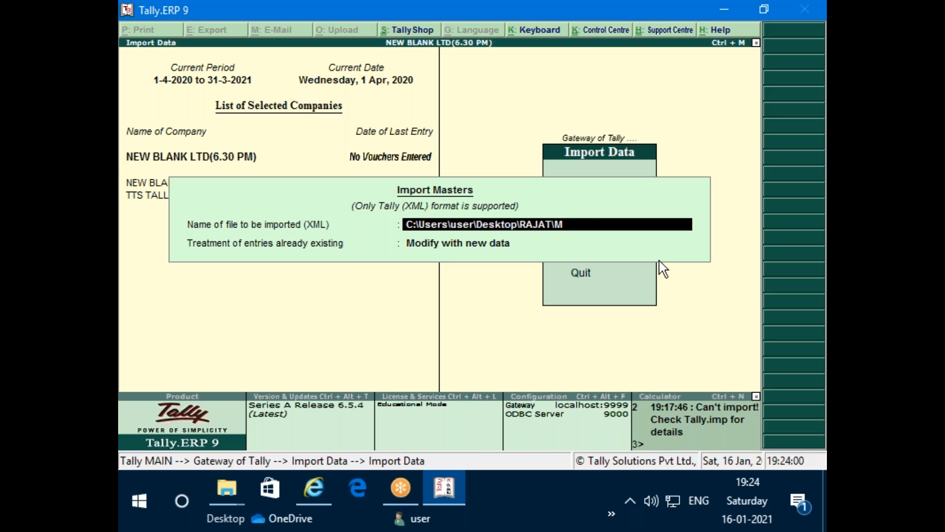
{"action": "type", "text": "aster.xml"}
{"action": "key", "text": "Return"}
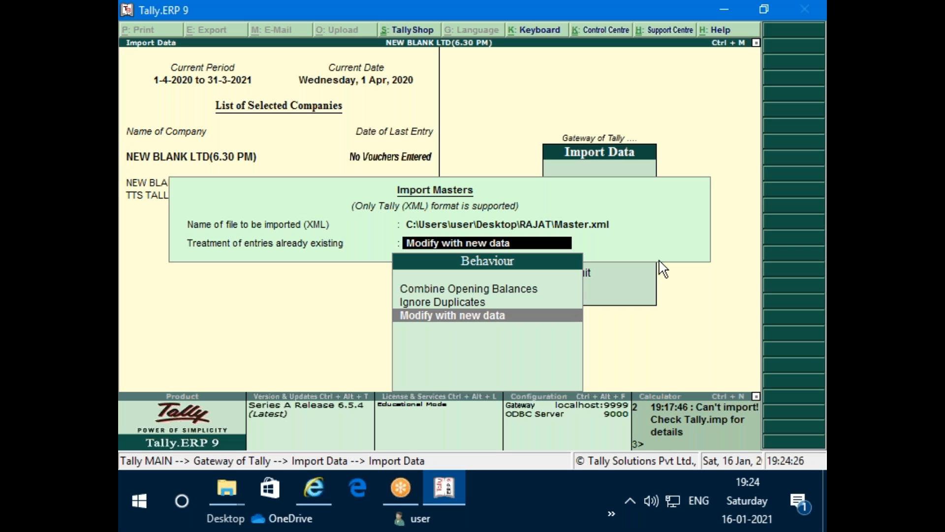
{"action": "key", "text": "Return"}
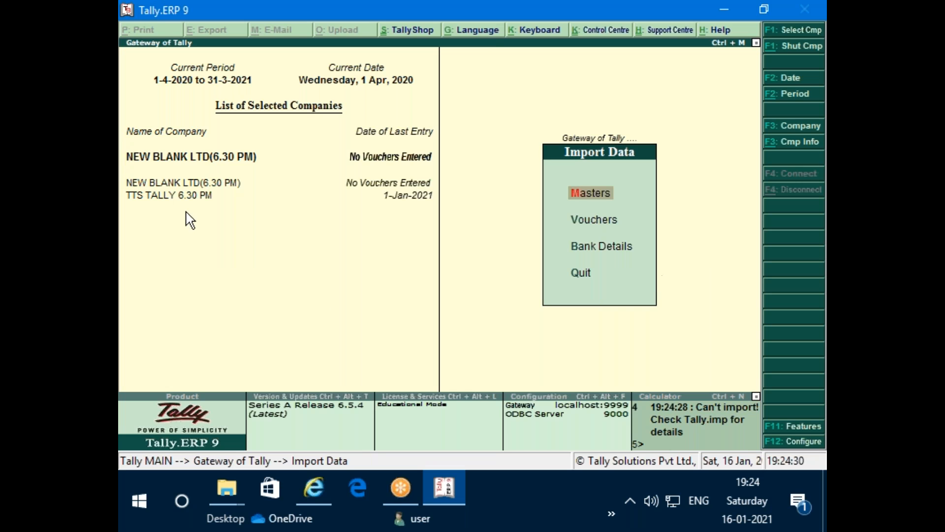
Step: Check the list of ledgers in NEW BLANK LTD(6.30 PM) and return to the Gateway of Tally
{"action": "left_click", "coordinate": [183, 195]}
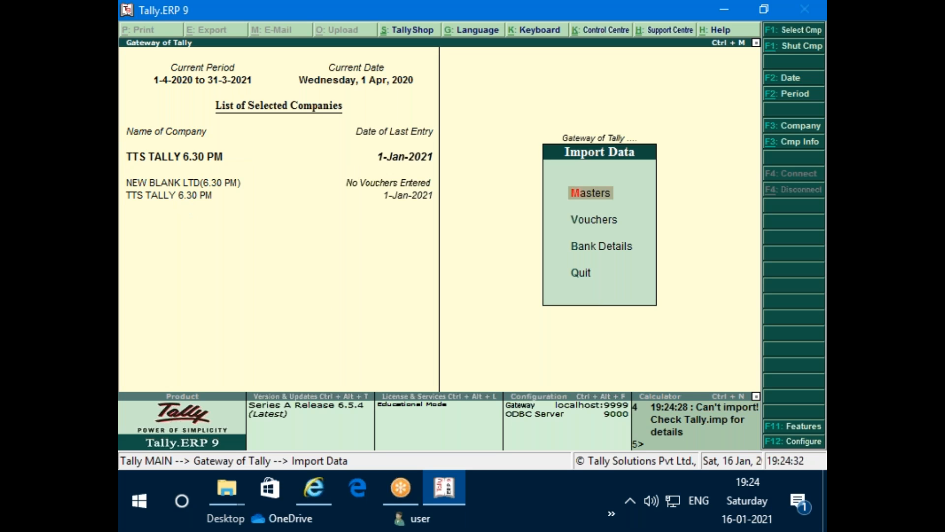
{"action": "left_click", "coordinate": [183, 185]}
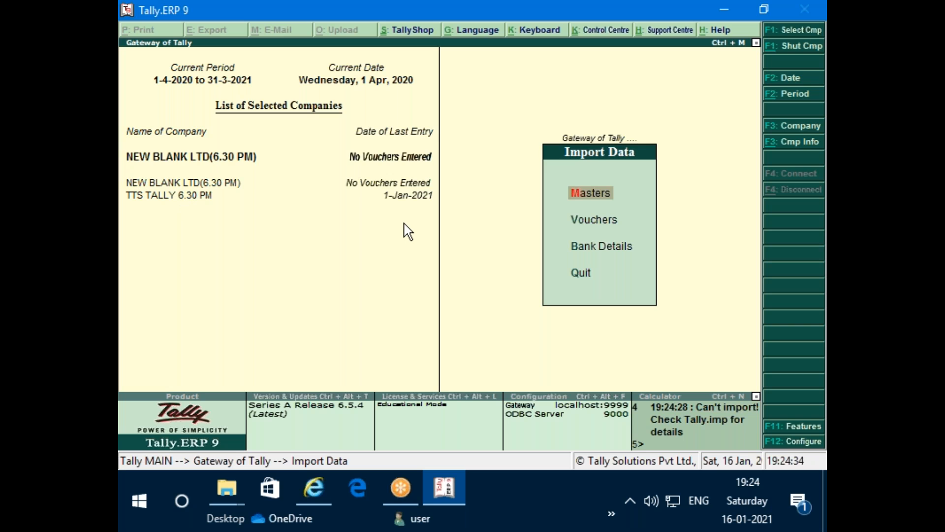
{"action": "key", "text": "Escape"}
{"action": "key", "text": "Up"}
{"action": "key", "text": "Up"}
{"action": "key", "text": "Up"}
{"action": "key", "text": "Up"}
{"action": "key", "text": "Up"}
{"action": "key", "text": "Up"}
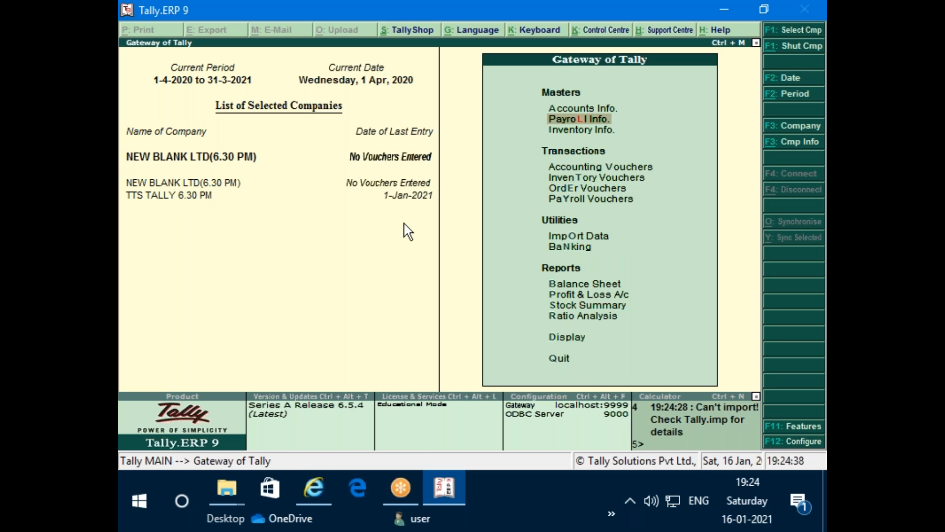
{"action": "key", "text": "Up"}
{"action": "key", "text": "Return"}
{"action": "key", "text": "Down"}
{"action": "key", "text": "Down"}
{"action": "key", "text": "Up"}
{"action": "key", "text": "Return"}
{"action": "key", "text": "Down"}
{"action": "key", "text": "Down"}
{"action": "key", "text": "Return"}
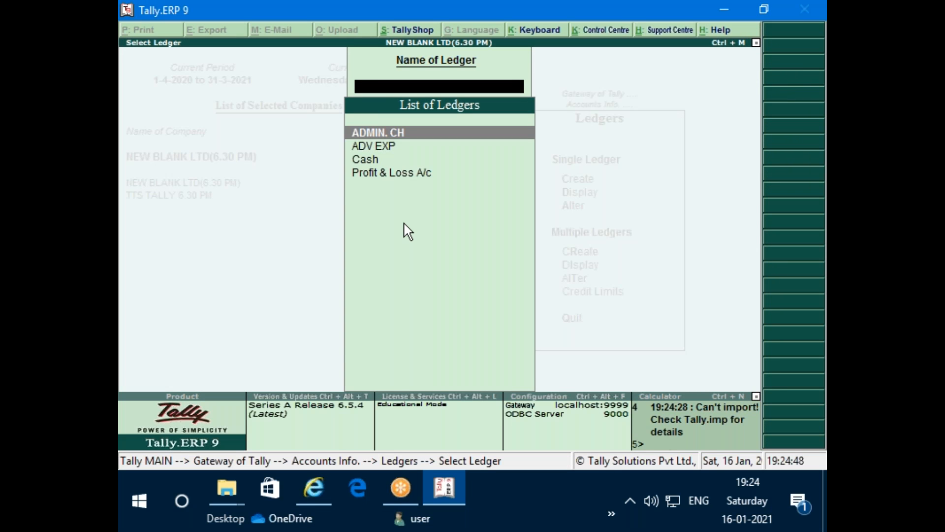
{"action": "key", "text": "Escape"}
{"action": "key", "text": "Escape"}
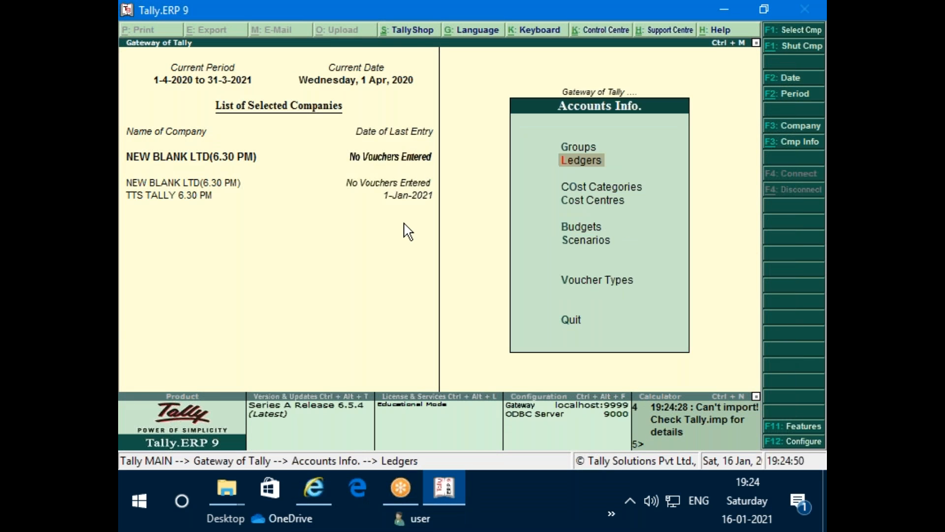
{"action": "key", "text": "Escape"}
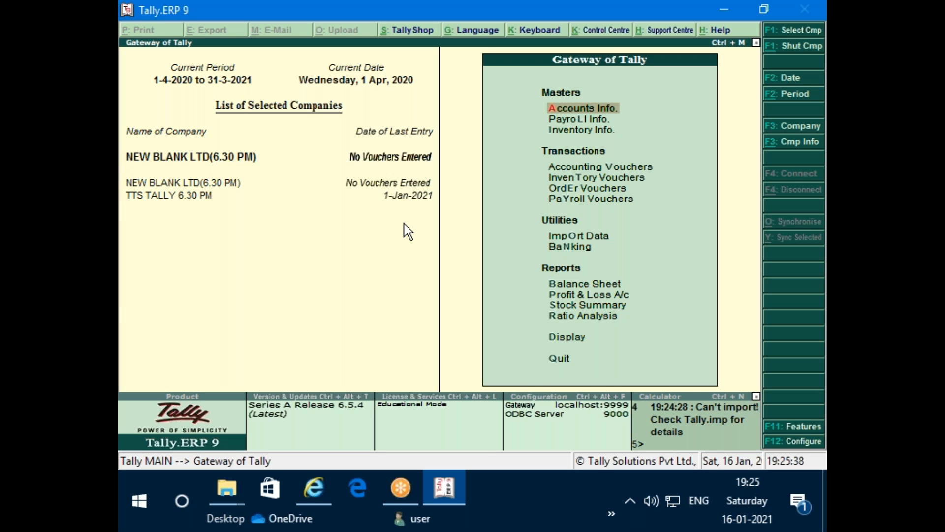
Step: Make TTS TALLY 6.30 PM the current company and open its Day Book for 1-Apr-2020 to 1-Jan-2021
{"action": "left_click", "coordinate": [187, 196]}
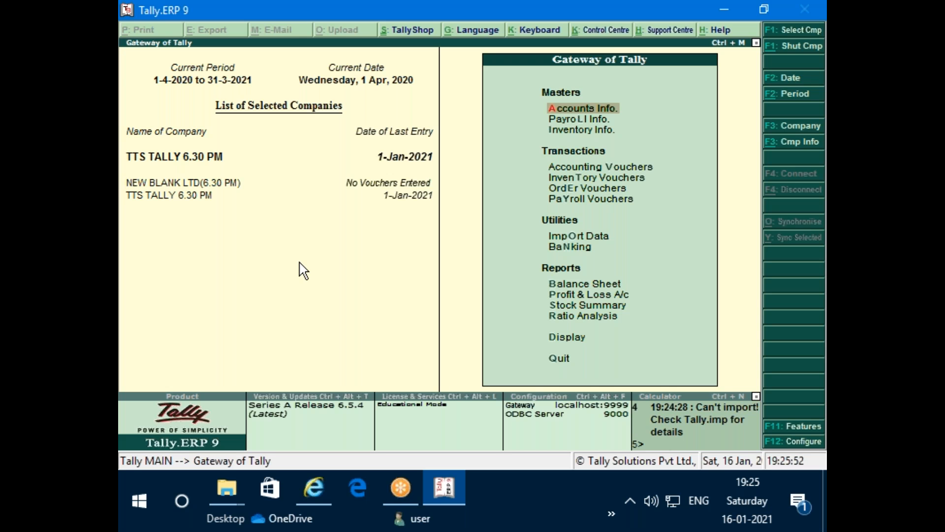
{"action": "key", "text": "d"}
{"action": "key", "text": "a"}
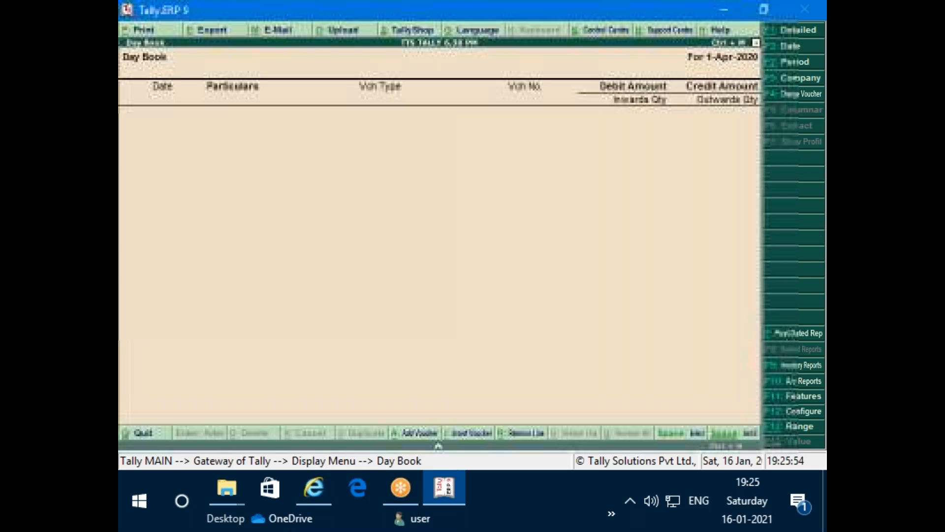
{"action": "key", "text": "F2"}
{"action": "key", "text": "space"}
{"action": "key", "text": "Return"}
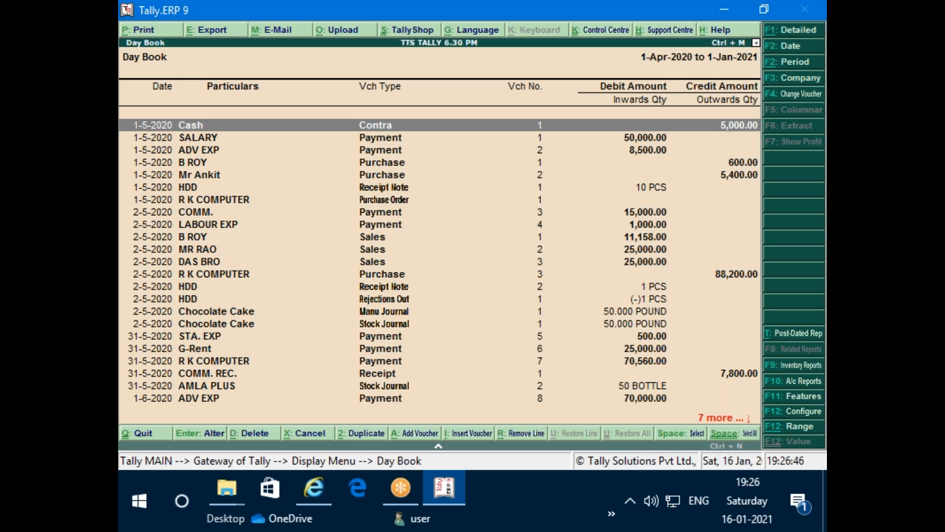
Step: Read the import error messages in the calculator area and return to the Day Book
{"action": "left_click", "coordinate": [438, 446]}
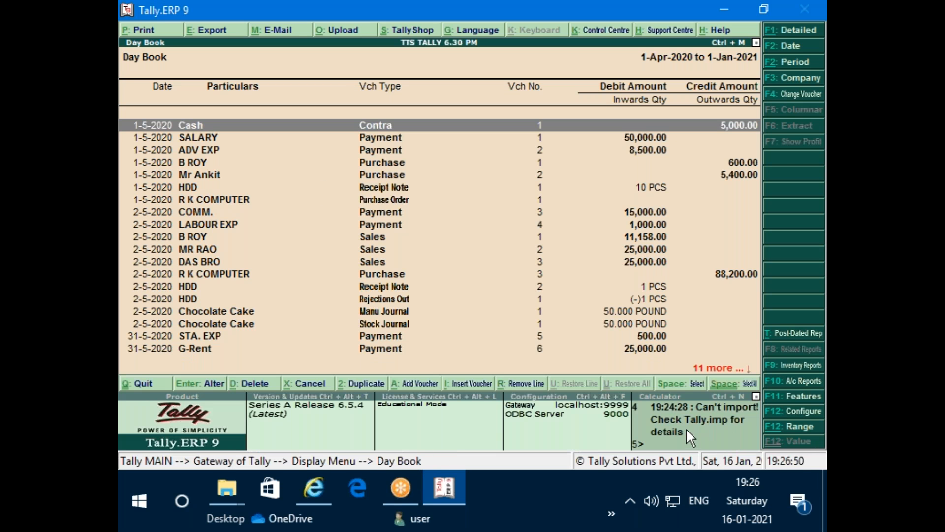
{"action": "left_click", "coordinate": [695, 422]}
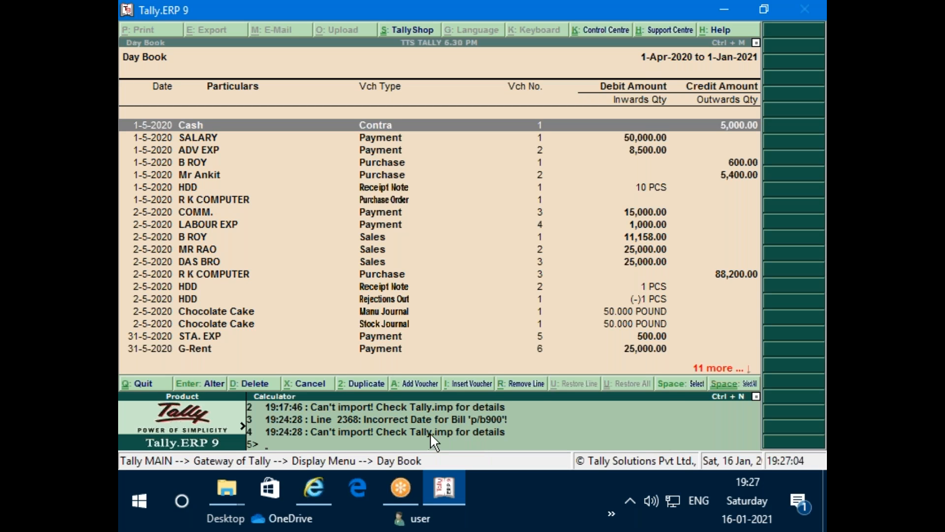
{"action": "key", "text": "ctrl+m"}
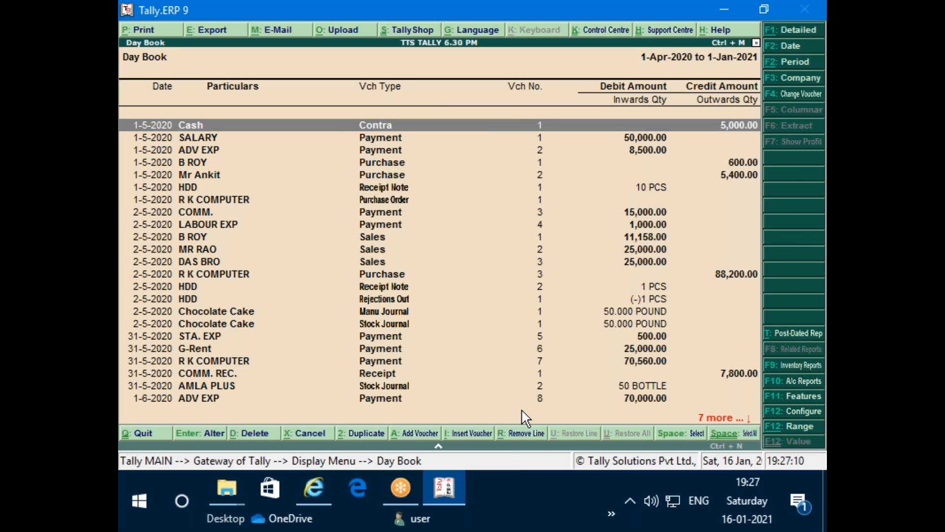
Step: Try to export the Day Book in XML format to the same desktop folder
{"action": "key", "text": "alt+e"}
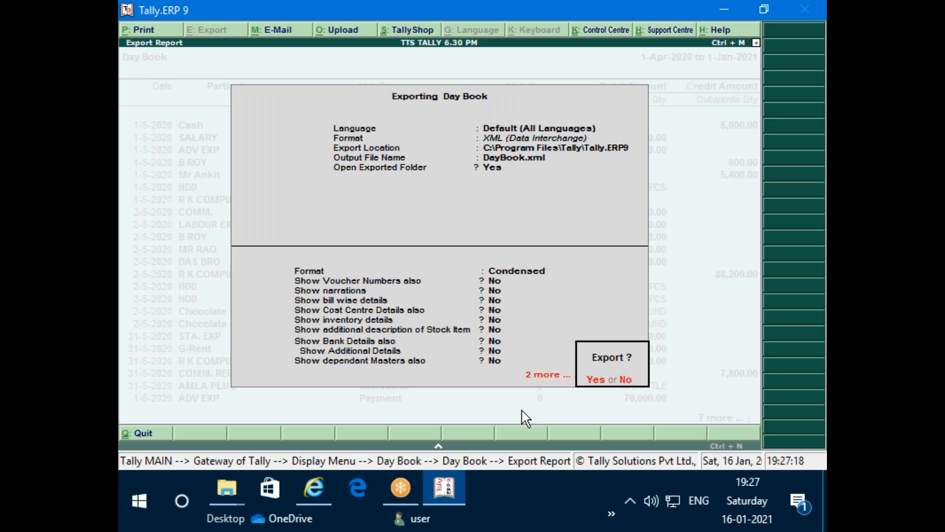
{"action": "key", "text": "n"}
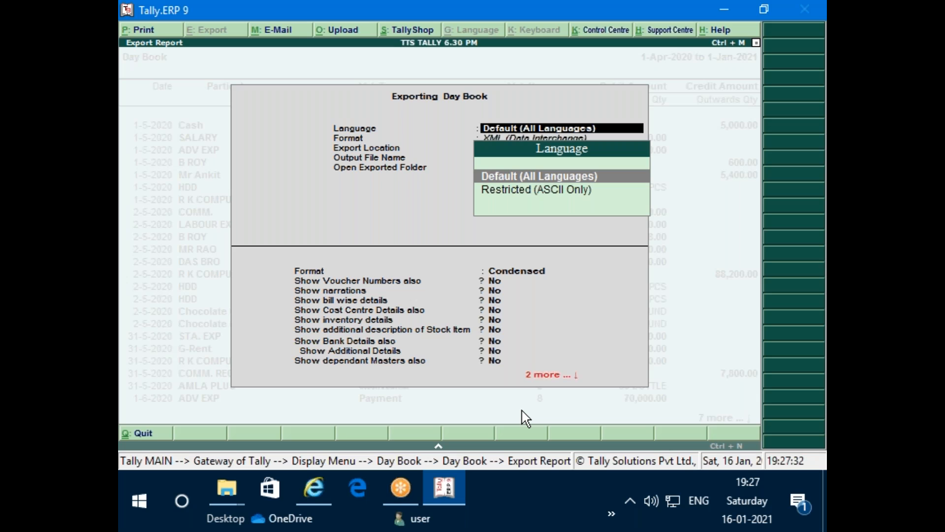
{"action": "key", "text": "Return"}
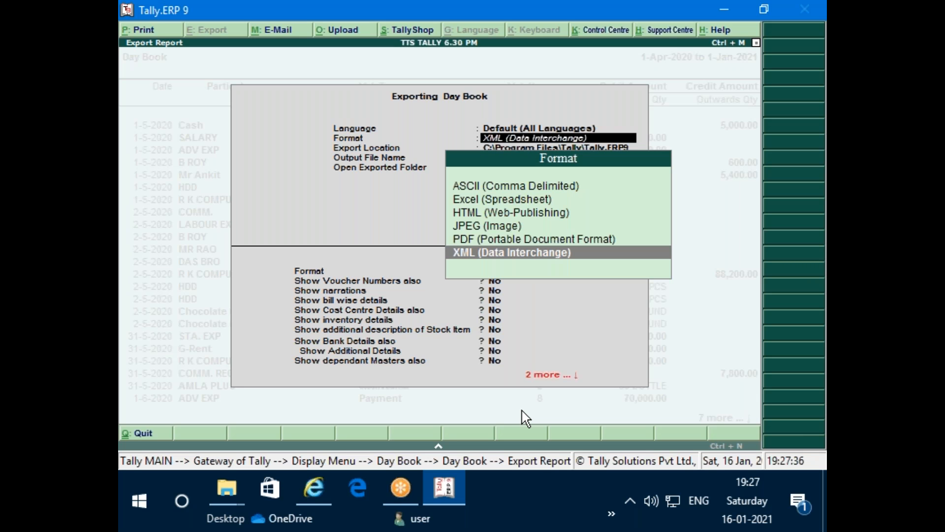
{"action": "key", "text": "Return"}
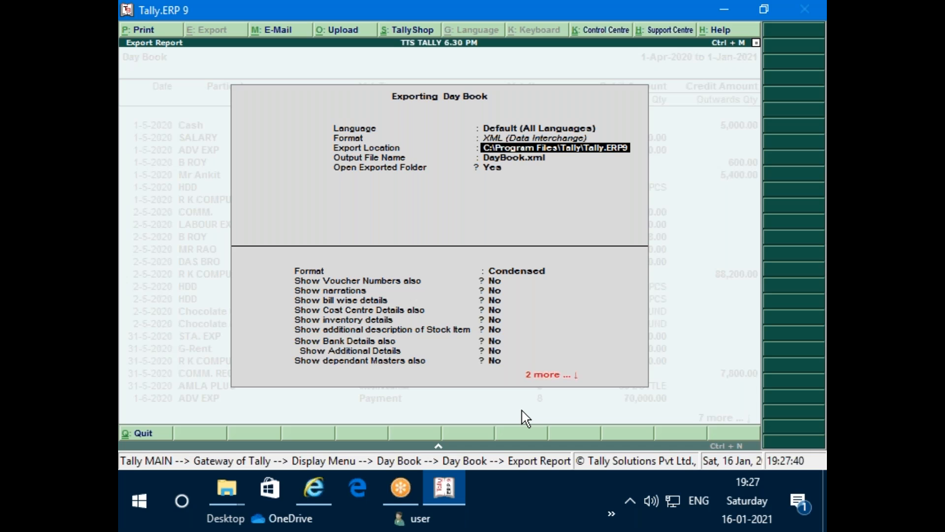
{"action": "key", "text": "BackSpace"}
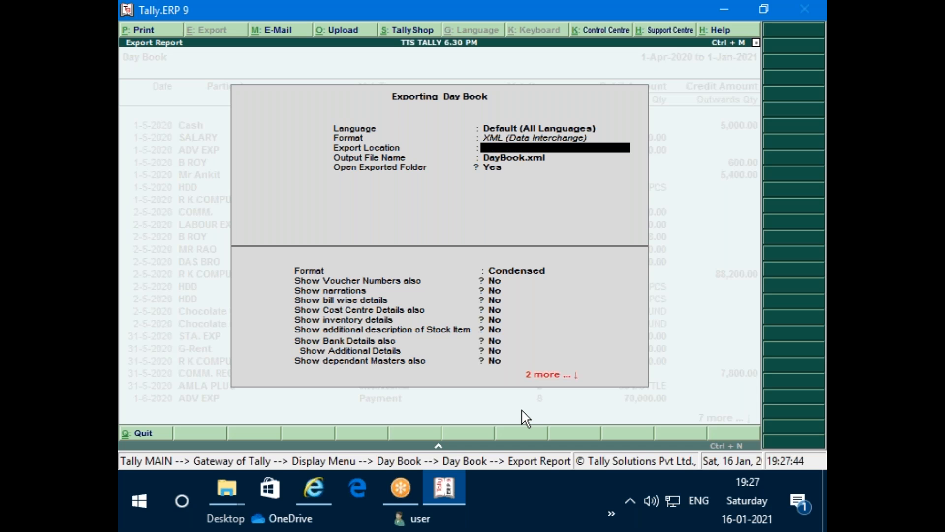
{"action": "key", "text": "ctrl+alt+v"}
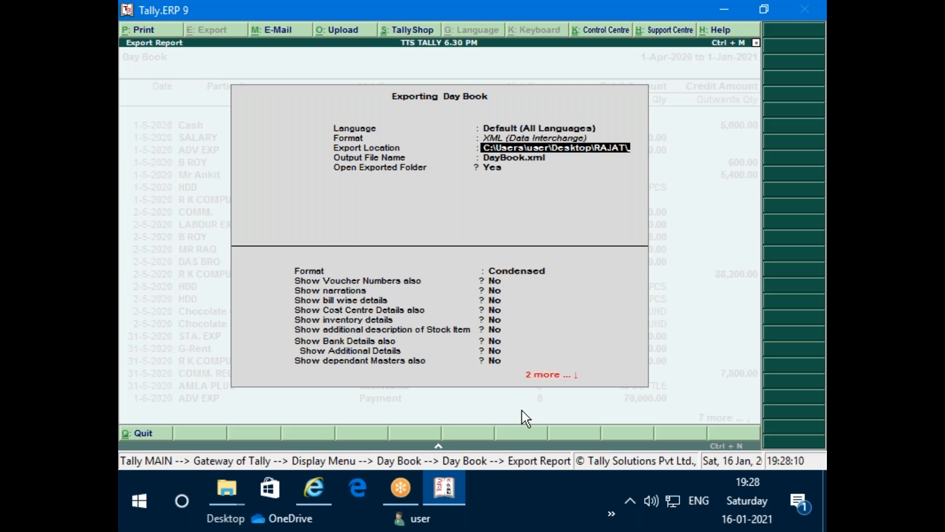
{"action": "key", "text": "ctrl+a"}
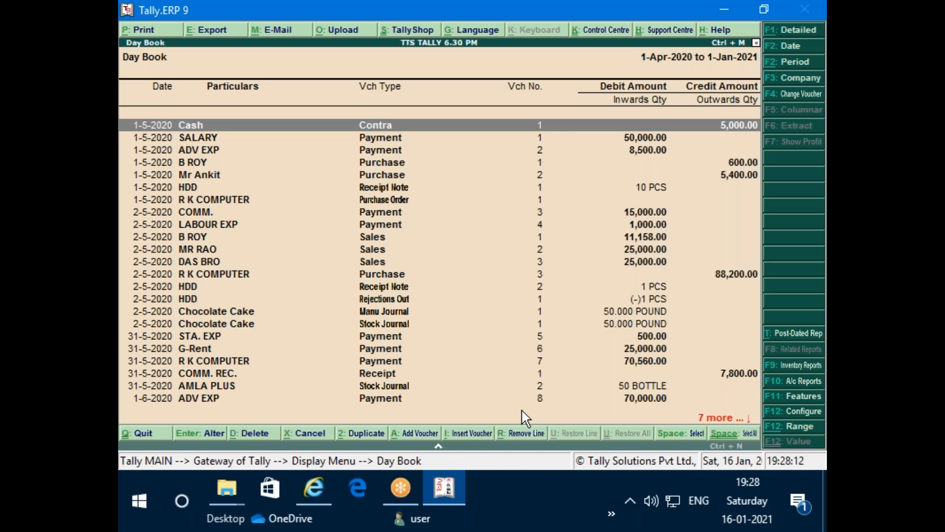
Step: Set up an XML export of the Day Book to the same desktop folder with dd.xml as output file name
{"action": "key", "text": "alt+e"}
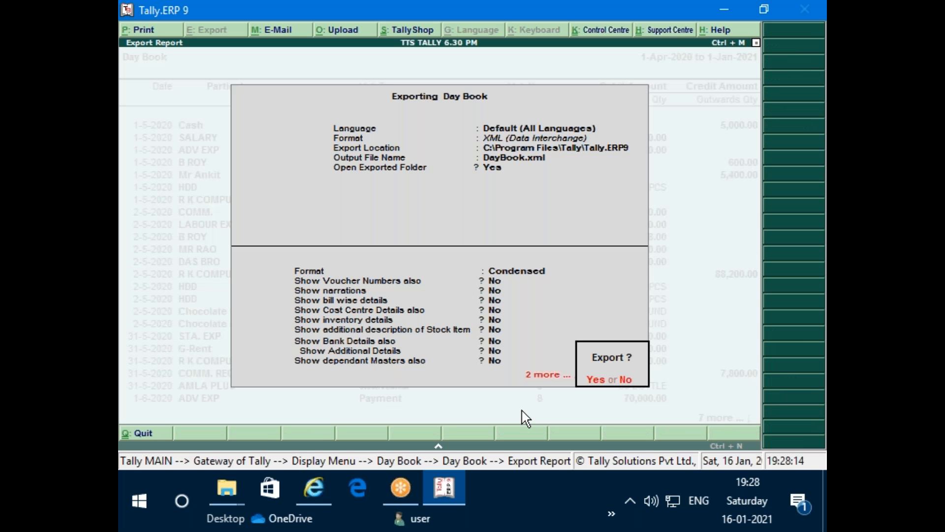
{"action": "key", "text": "n"}
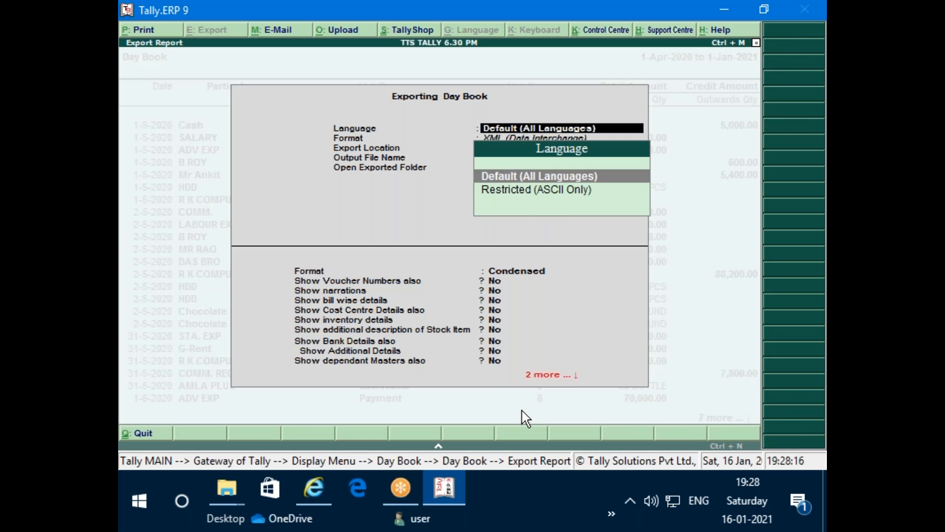
{"action": "key", "text": "Return"}
{"action": "key", "text": "Return"}
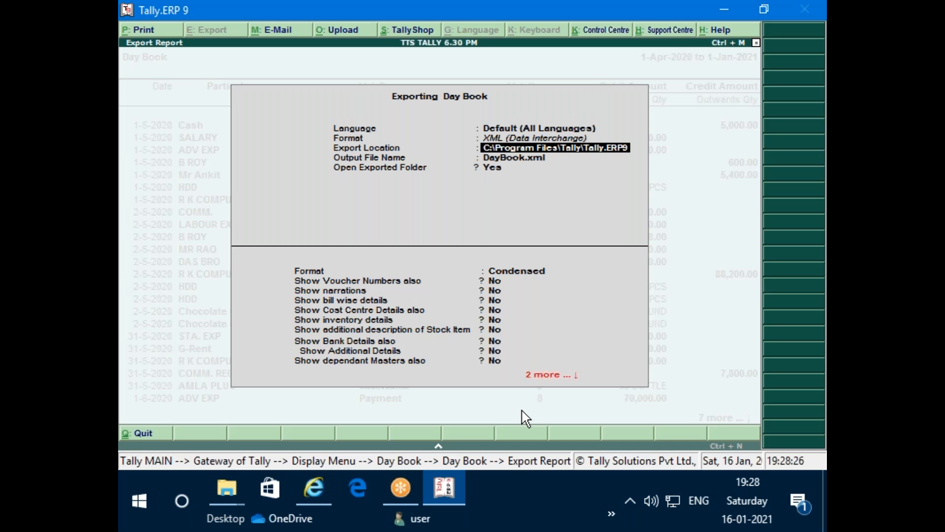
{"action": "key", "text": "Escape"}
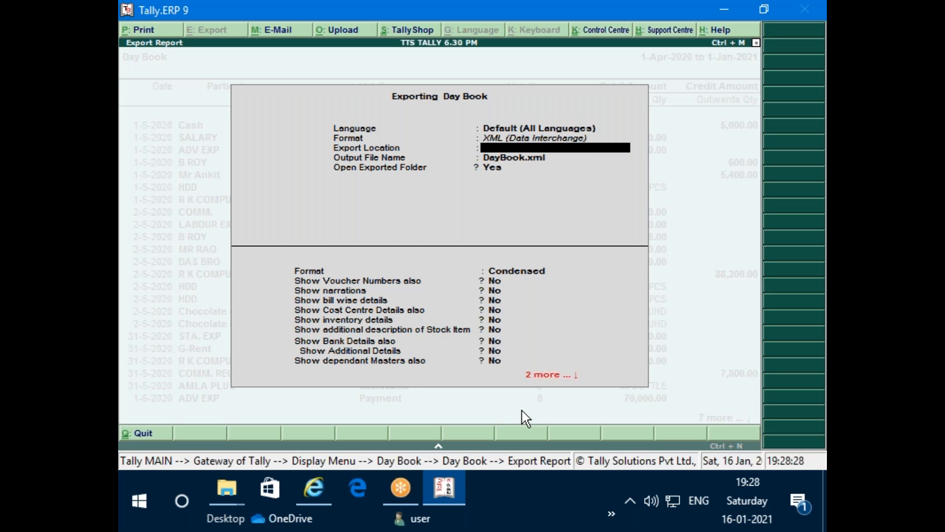
{"action": "key", "text": "ctrl+alt+v"}
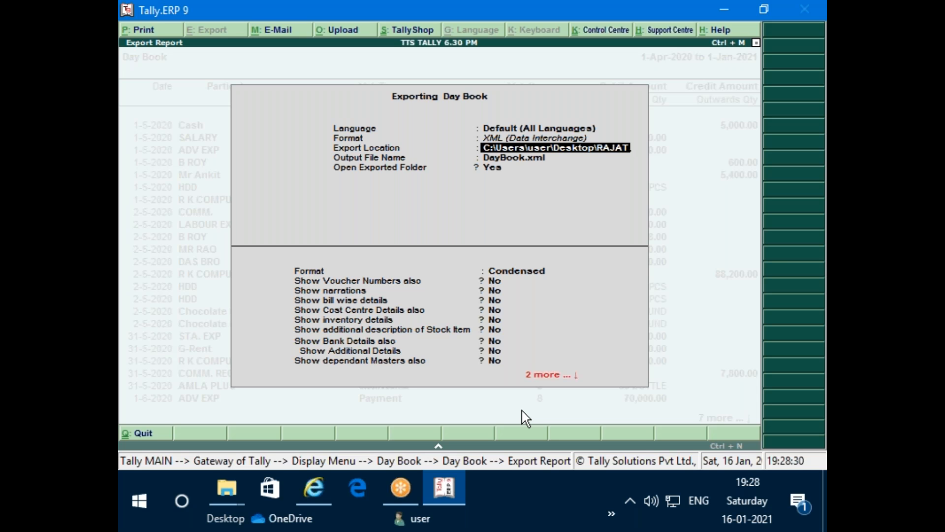
{"action": "key", "text": "Return"}
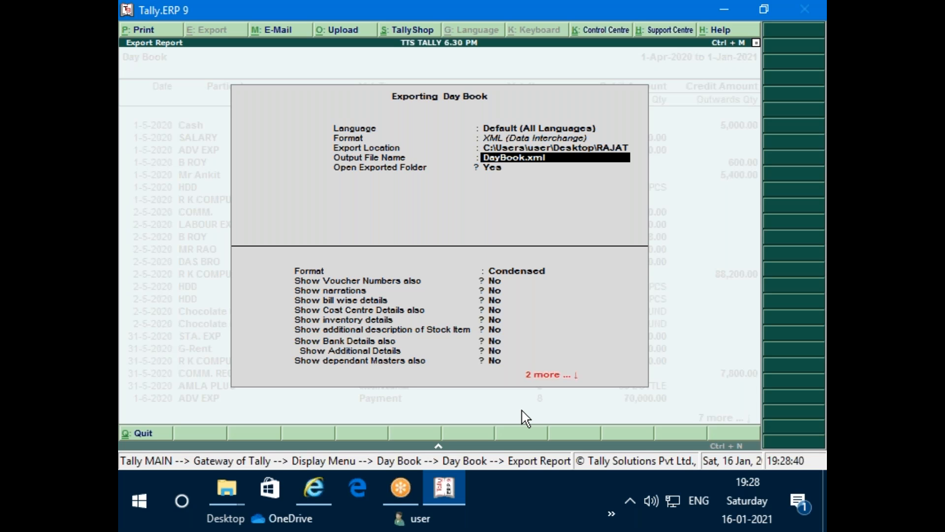
{"action": "type", "text": "dd.xml"}
{"action": "key", "text": "Return"}
{"action": "key", "text": "Return"}
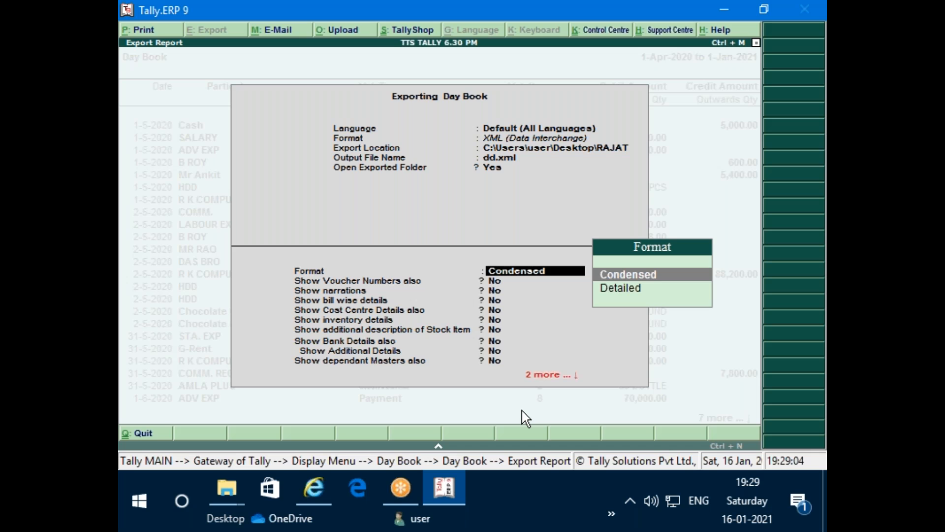
Step: Export the Day Book in Condensed format for All Vouchers, keeping the listed extra details, including dependant masters, at No
{"action": "key", "text": "Return"}
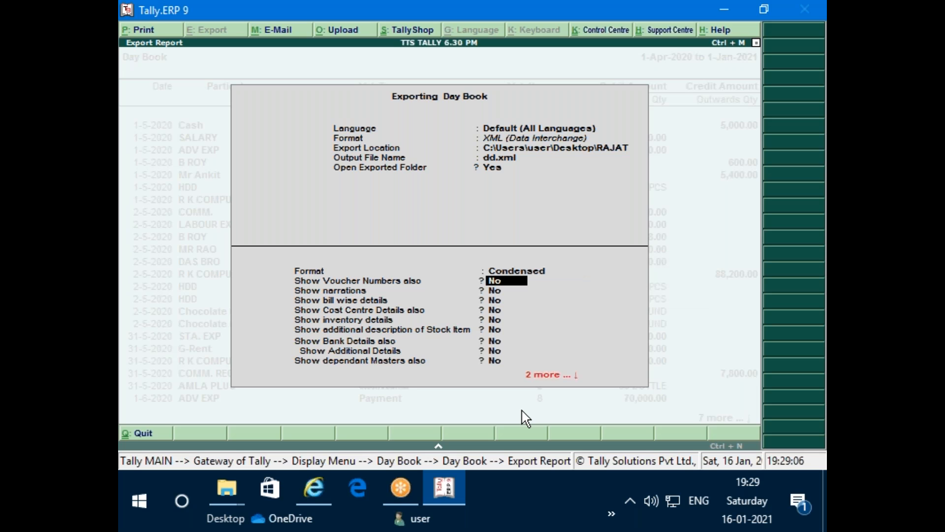
{"action": "key", "text": "Return"}
{"action": "key", "text": "Return"}
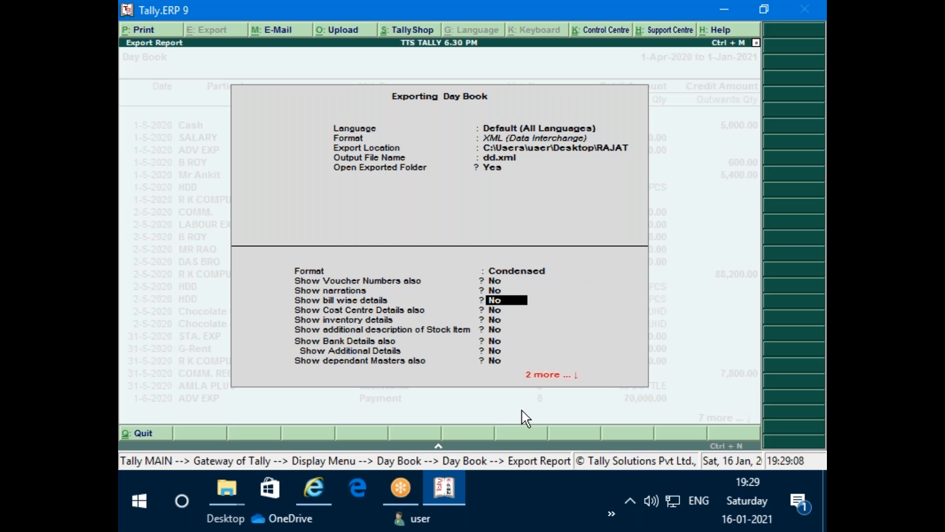
{"action": "key", "text": "Return"}
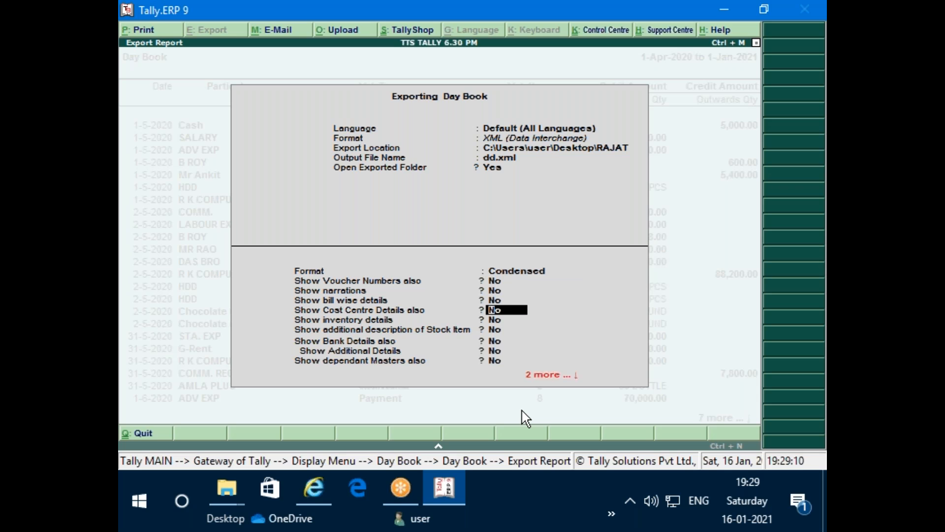
{"action": "key", "text": "Return"}
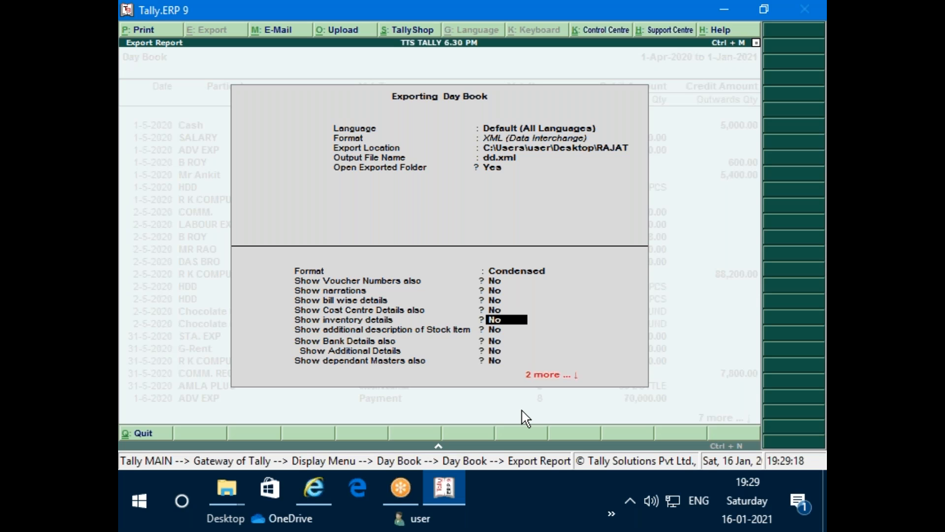
{"action": "key", "text": "Return"}
{"action": "key", "text": "Return"}
{"action": "key", "text": "Return"}
{"action": "key", "text": "Return"}
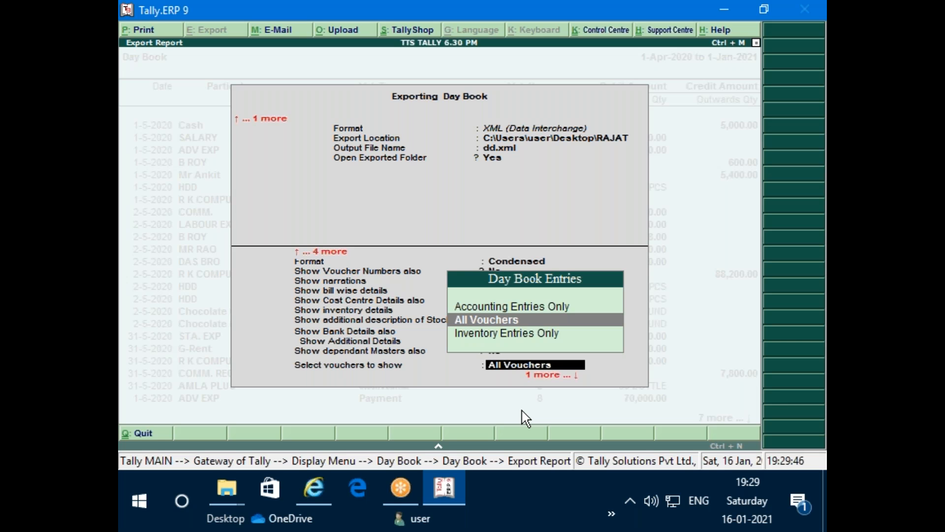
{"action": "key", "text": "Return"}
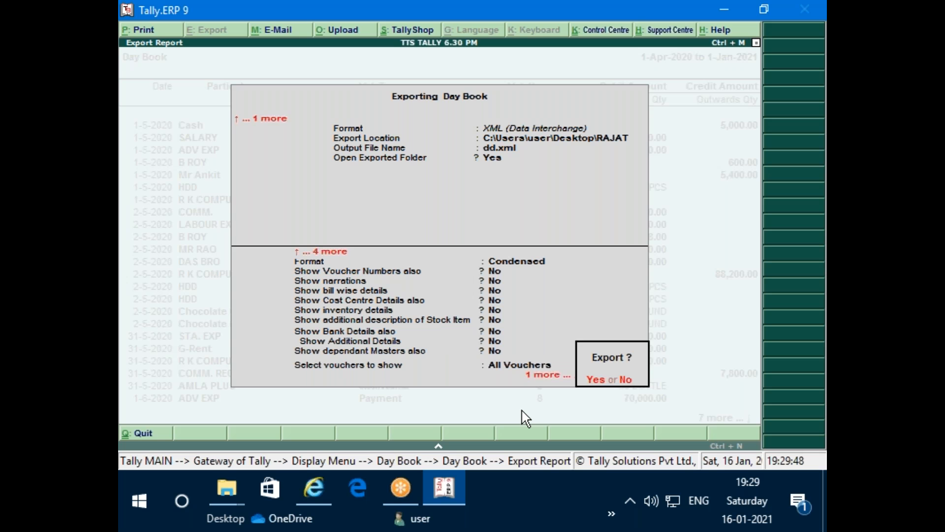
{"action": "key", "text": "Return"}
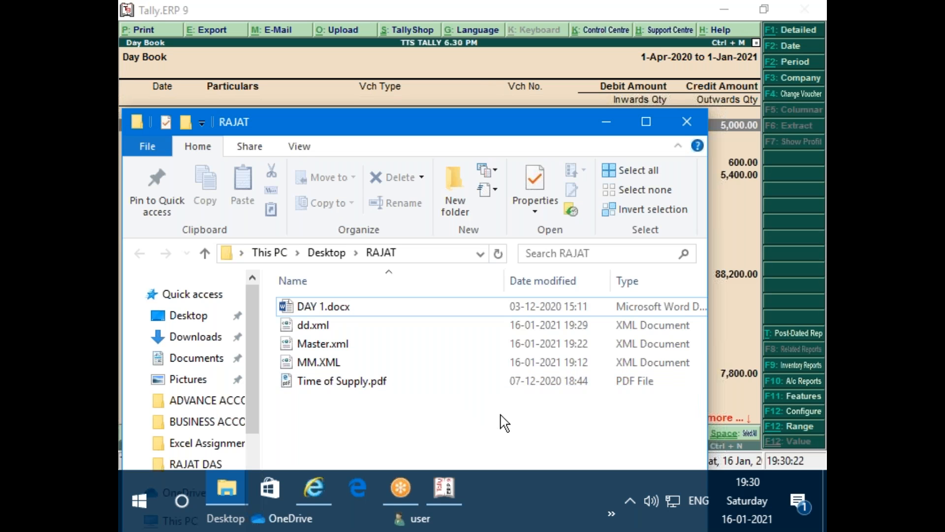
Step: Examine the contents of the exported dd.xml in the browser, and close it and the export folder windows
{"action": "double_click", "coordinate": [314, 326]}
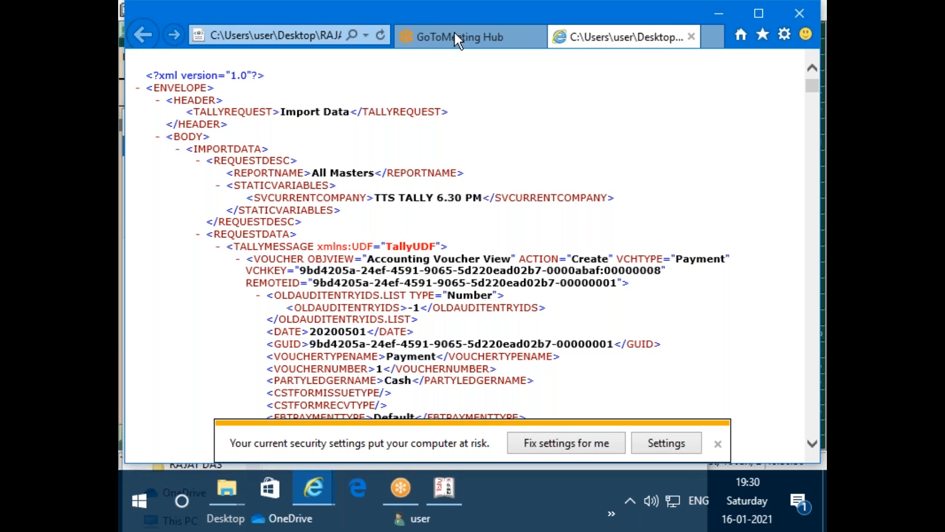
{"action": "left_click", "coordinate": [692, 37]}
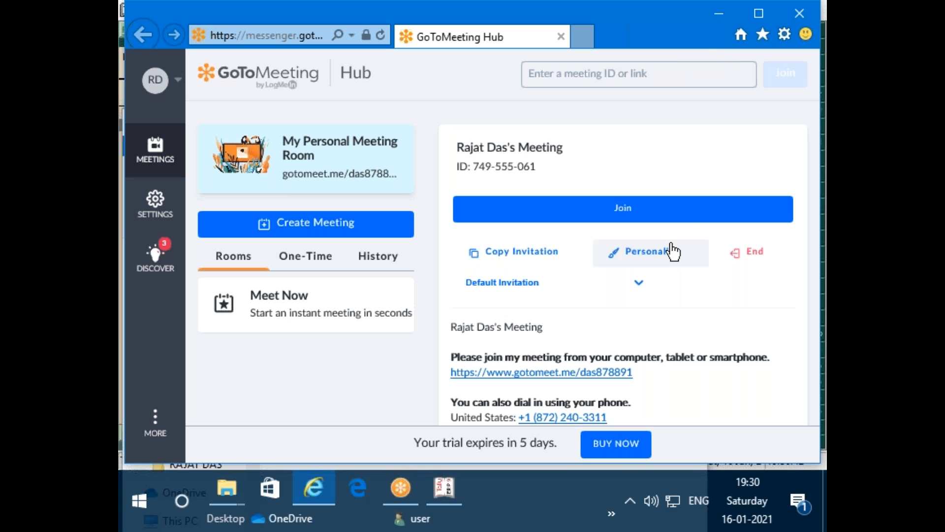
{"action": "left_click", "coordinate": [722, 13]}
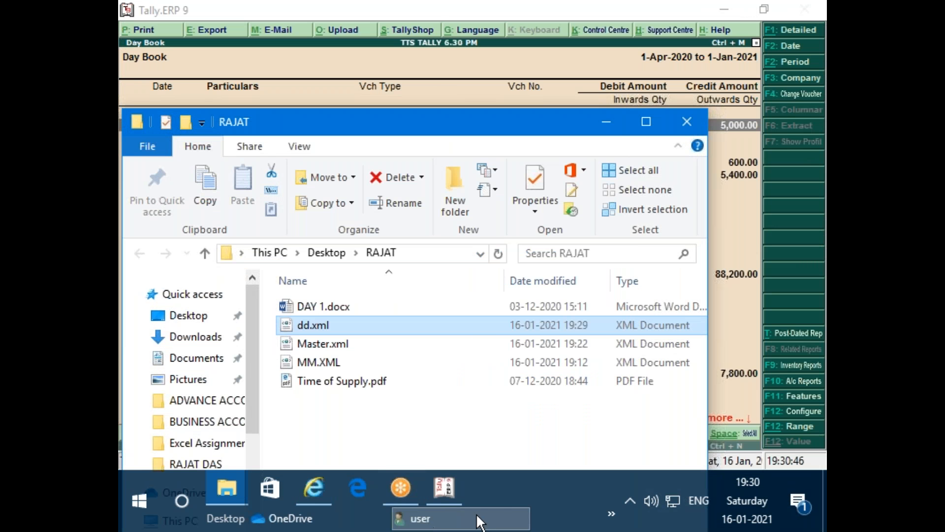
{"action": "left_click", "coordinate": [687, 121]}
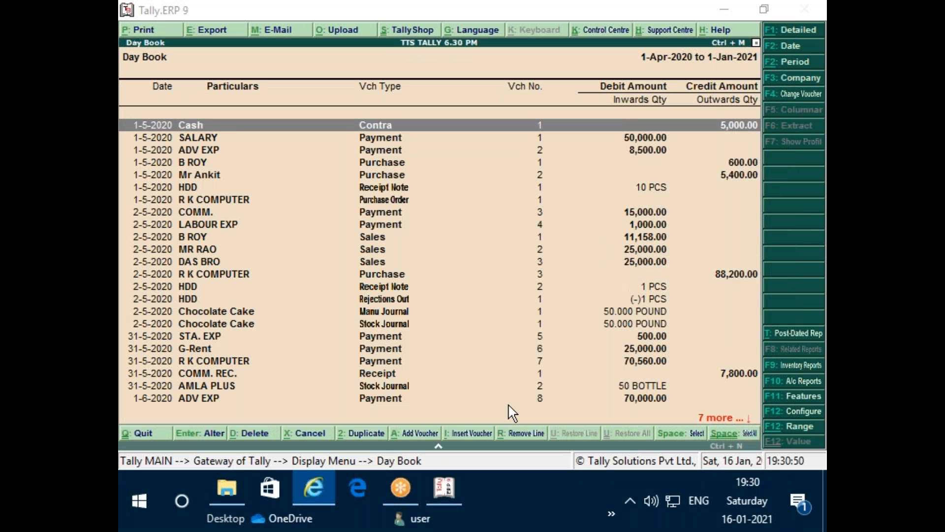
{"action": "left_click", "coordinate": [226, 485]}
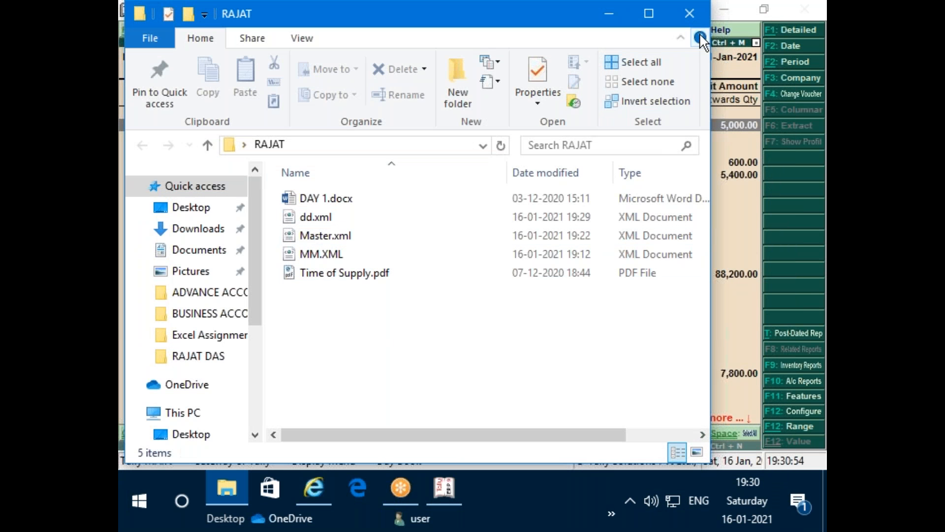
{"action": "left_click_drag", "start_coordinate": [486, 35], "coordinate": [499, 103]}
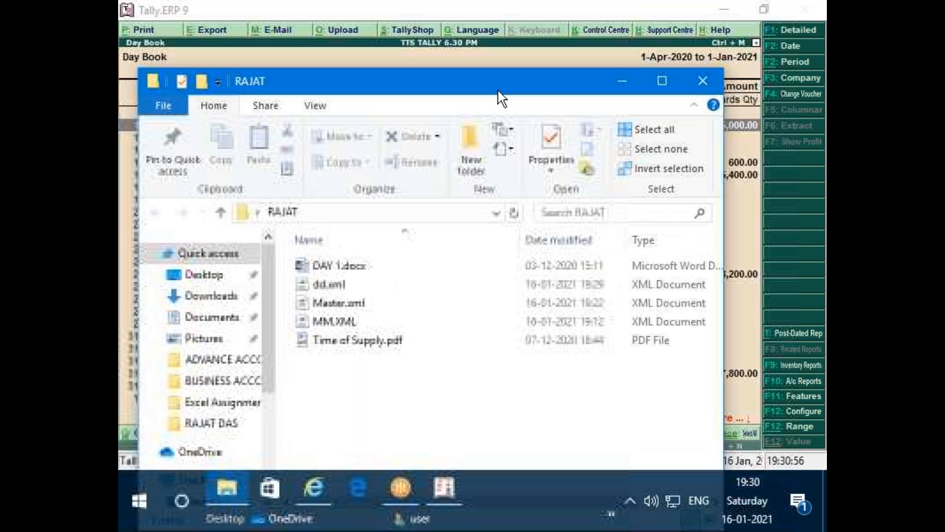
{"action": "left_click", "coordinate": [709, 78]}
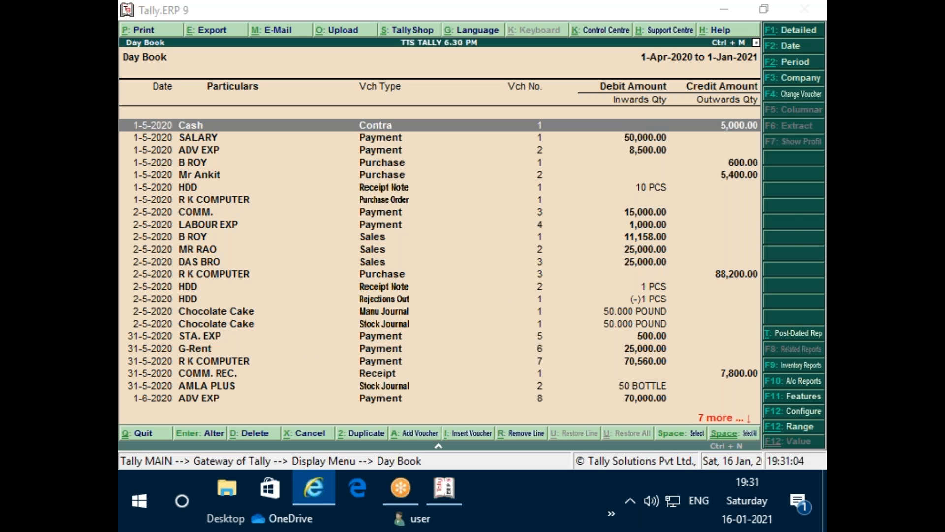
Step: Leave the Day Book, make NEW BLANK LTD(6.30 PM) the current company and open its voucher import
{"action": "left_click", "coordinate": [437, 336]}
{"action": "key", "text": "Escape"}
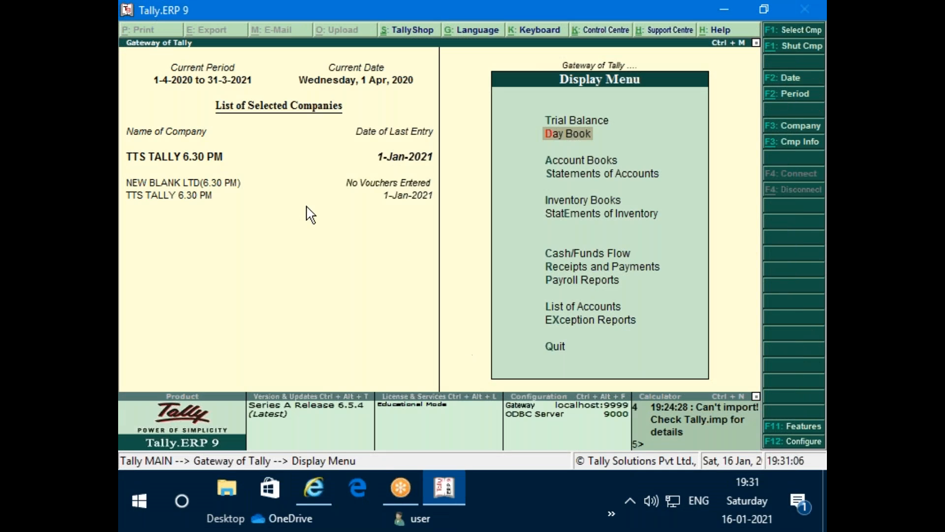
{"action": "key", "text": "Escape"}
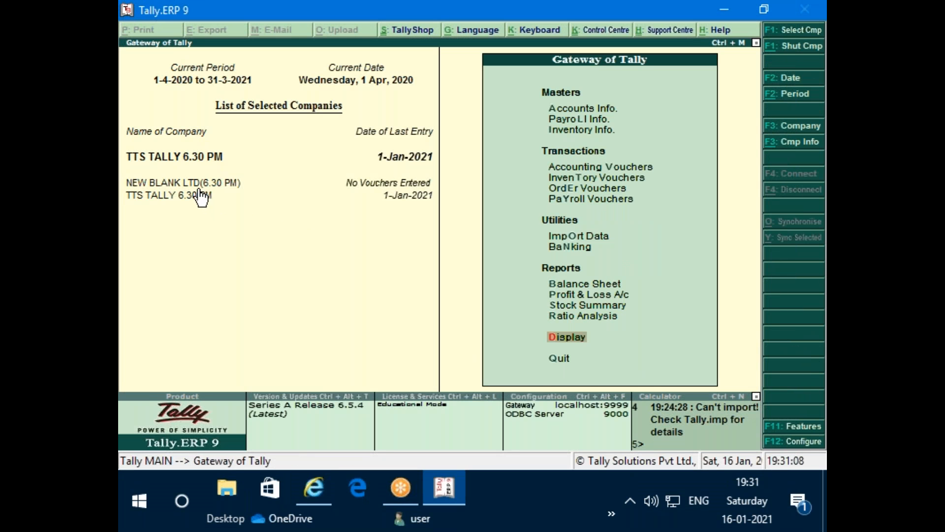
{"action": "left_click", "coordinate": [191, 183]}
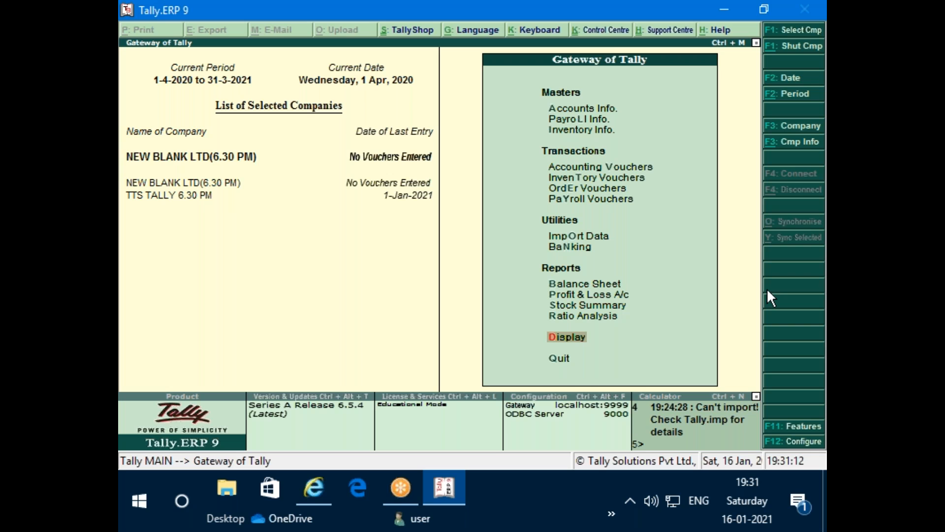
{"action": "key", "text": "Up"}
{"action": "key", "text": "Up"}
{"action": "key", "text": "Up"}
{"action": "key", "text": "Up"}
{"action": "key", "text": "Up"}
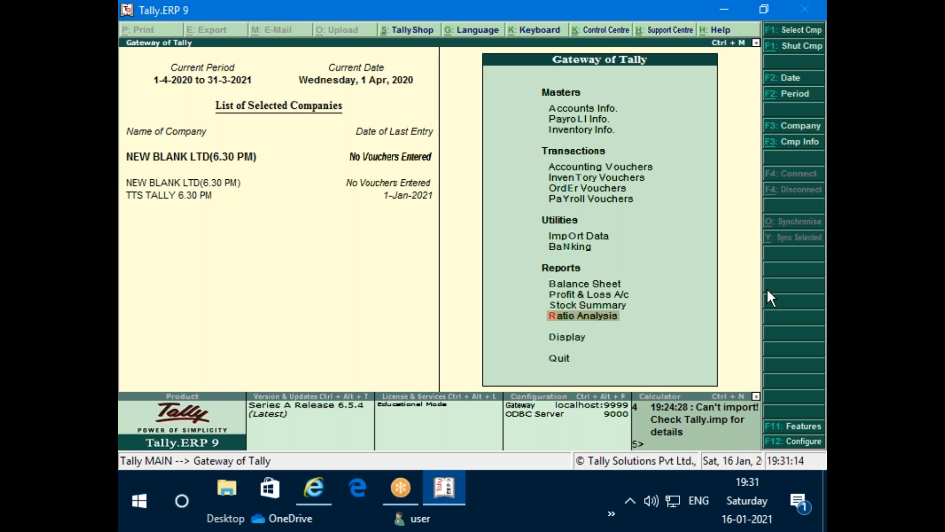
{"action": "key", "text": "Up"}
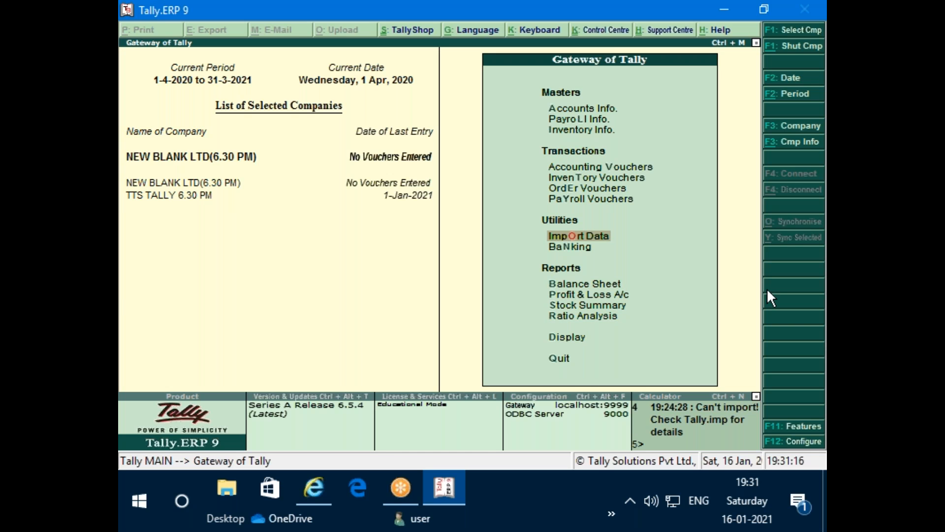
{"action": "key", "text": "Return"}
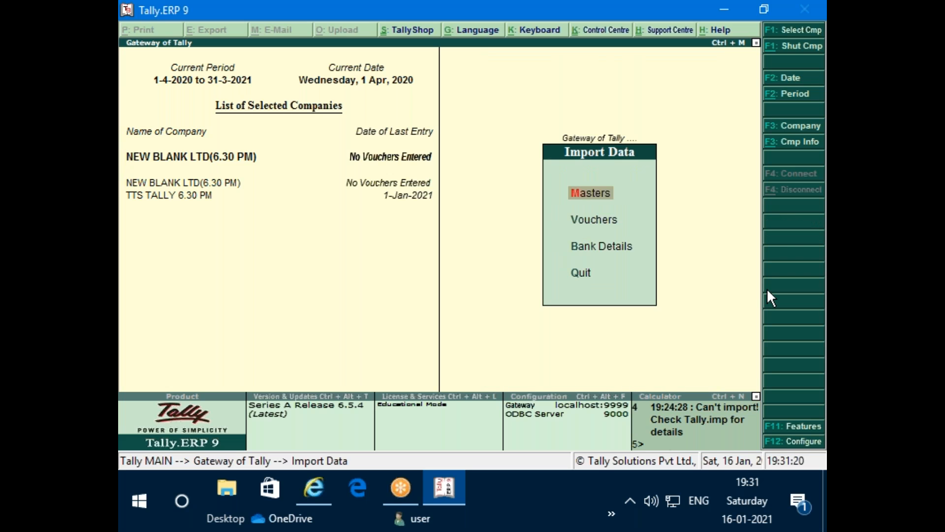
{"action": "key", "text": "Down"}
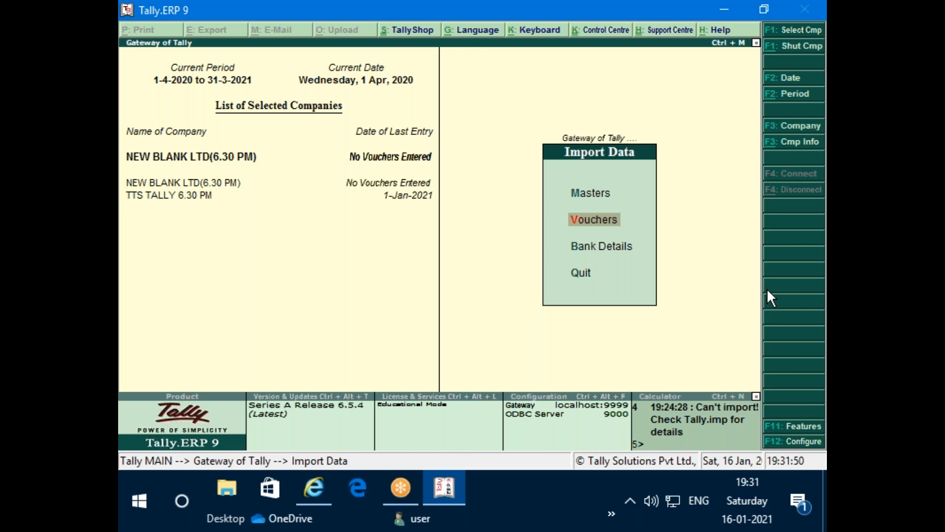
{"action": "key", "text": "Return"}
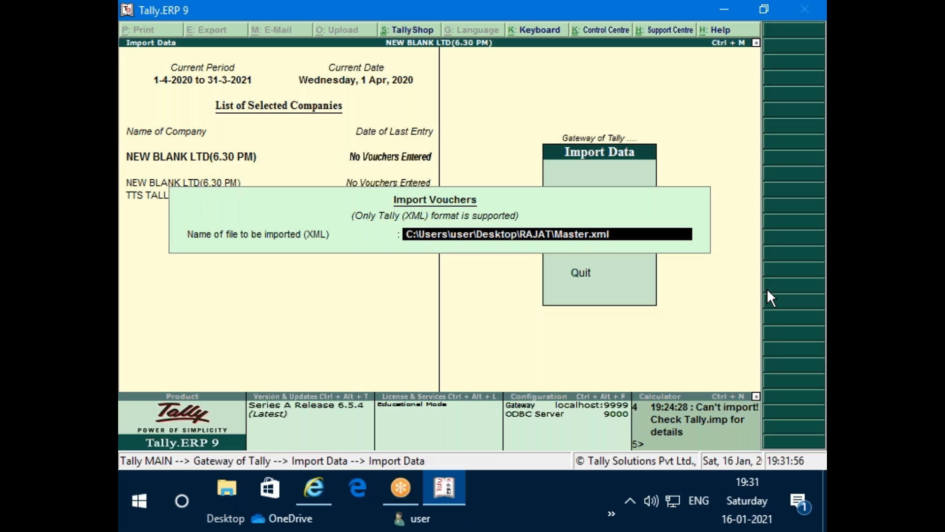
Step: Try to import the vouchers from dd.xml in the same desktop folder
{"action": "key", "text": "BackSpace"}
{"action": "key", "text": "BackSpace"}
{"action": "key", "text": "BackSpace"}
{"action": "key", "text": "BackSpace"}
{"action": "key", "text": "BackSpace"}
{"action": "key", "text": "BackSpace"}
{"action": "key", "text": "BackSpace"}
{"action": "key", "text": "BackSpace"}
{"action": "key", "text": "BackSpace"}
{"action": "key", "text": "BackSpace"}
{"action": "type", "text": "dd.xml"}
{"action": "key", "text": "Return"}
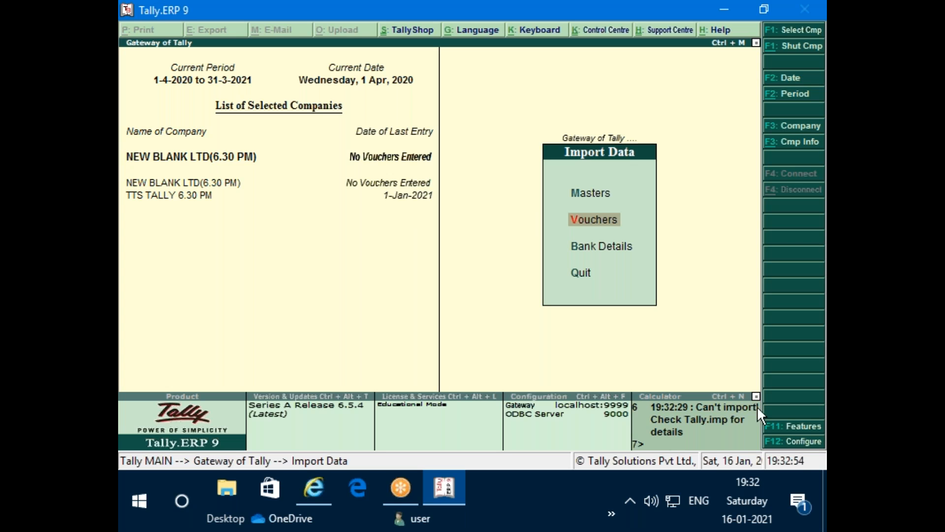
Step: Read the voucher import messages in the calculator area and return to the Gateway of Tally
{"action": "left_click", "coordinate": [693, 415]}
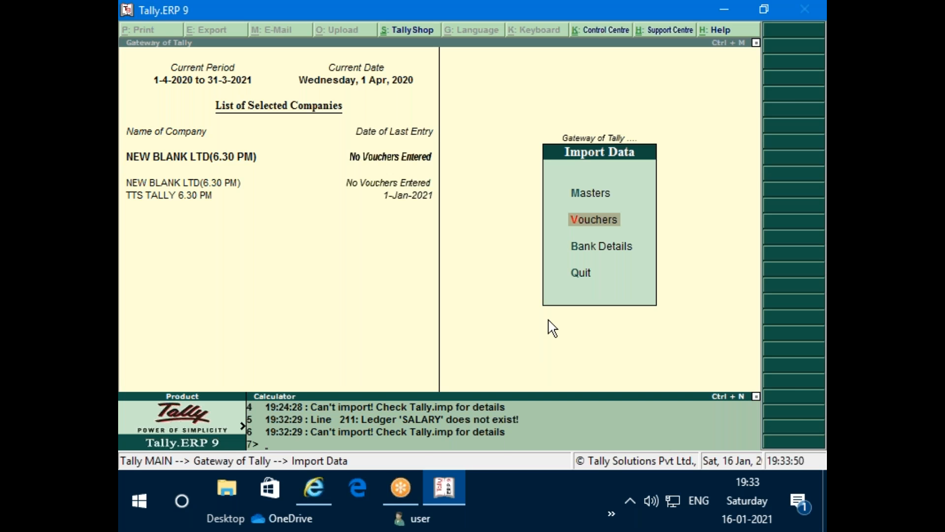
{"action": "key", "text": "Escape"}
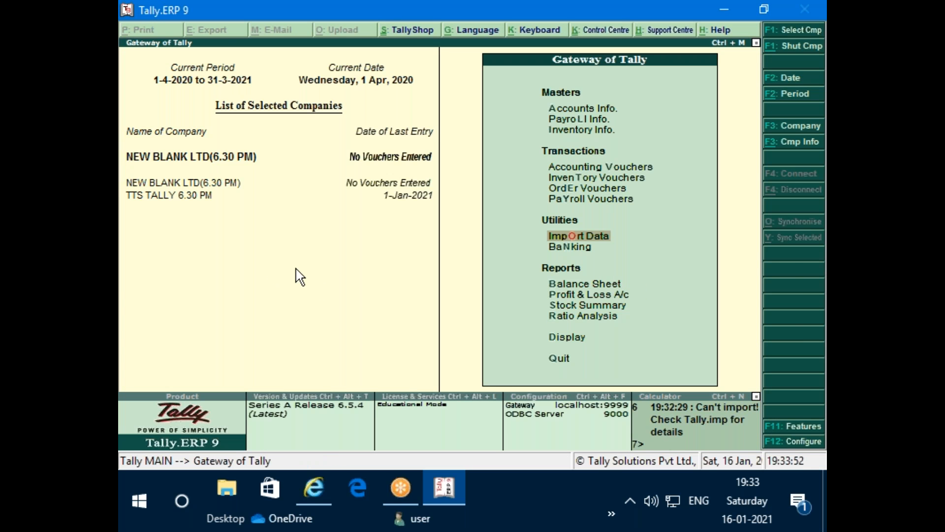
{"action": "key", "text": "F3"}
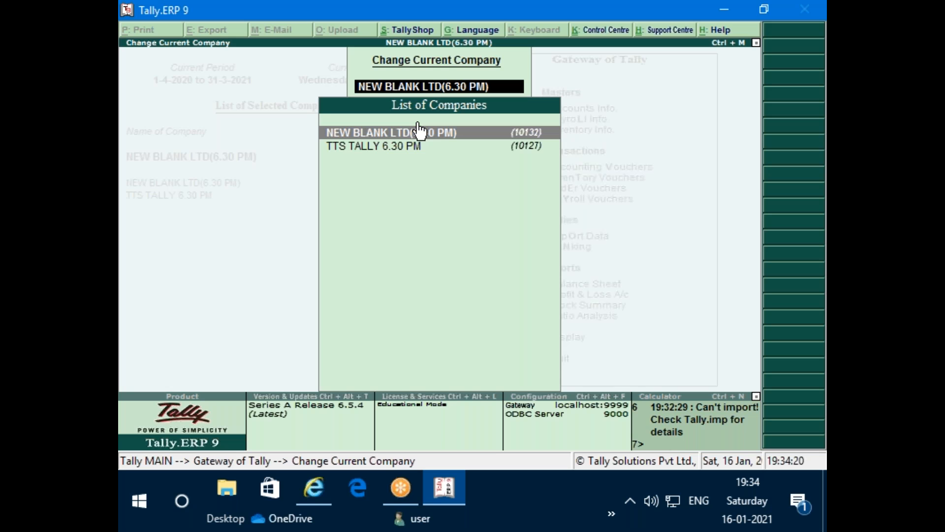
{"action": "key", "text": "Escape"}
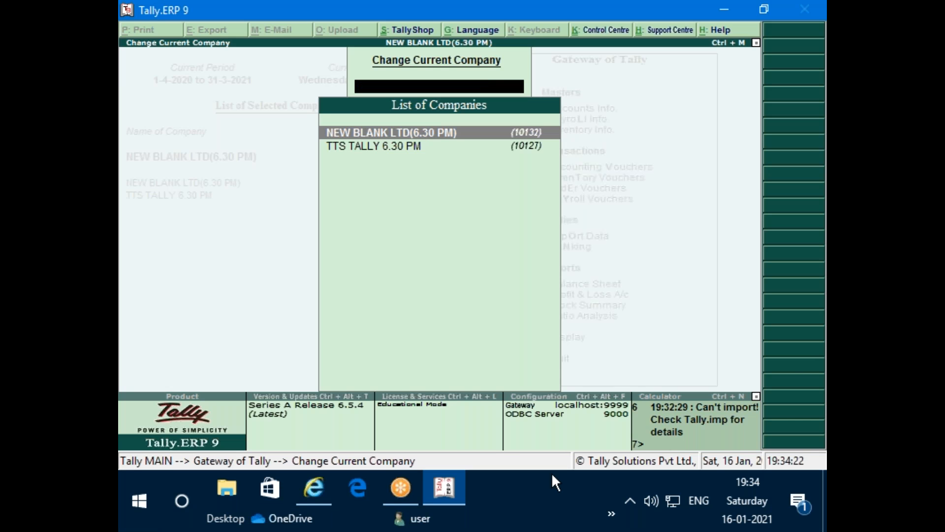
{"action": "key", "text": "Escape"}
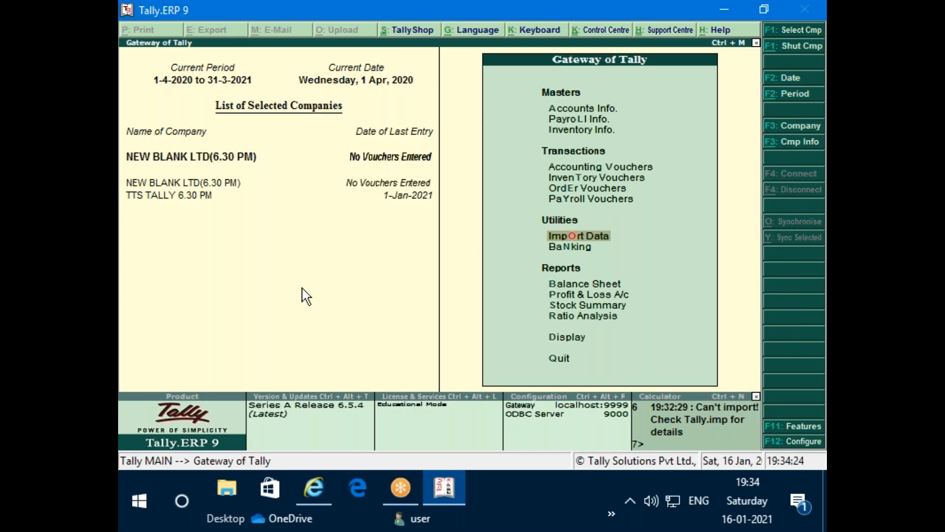
Step: Make TTS TALLY 6.30 PM the current company, look through its list of ledgers for alteration and return to the Gateway of Tally
{"action": "left_click", "coordinate": [183, 197]}
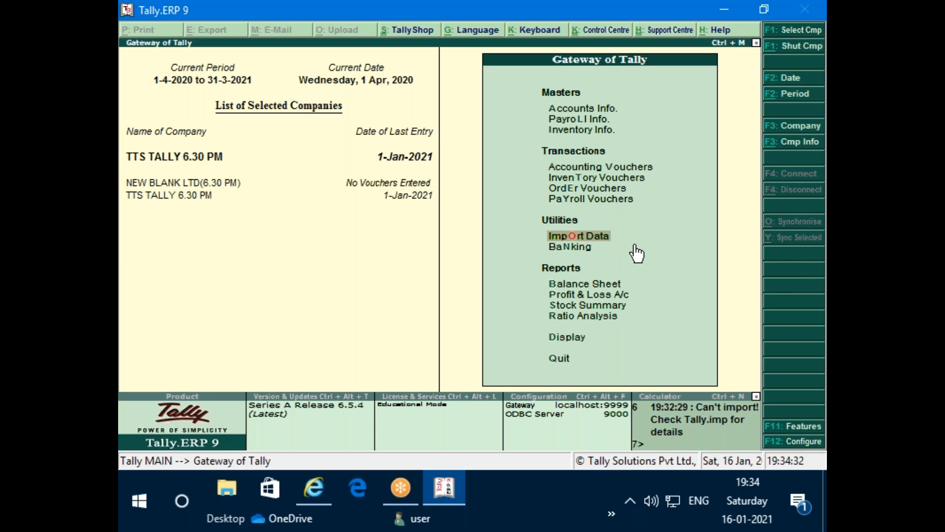
{"action": "key", "text": "a"}
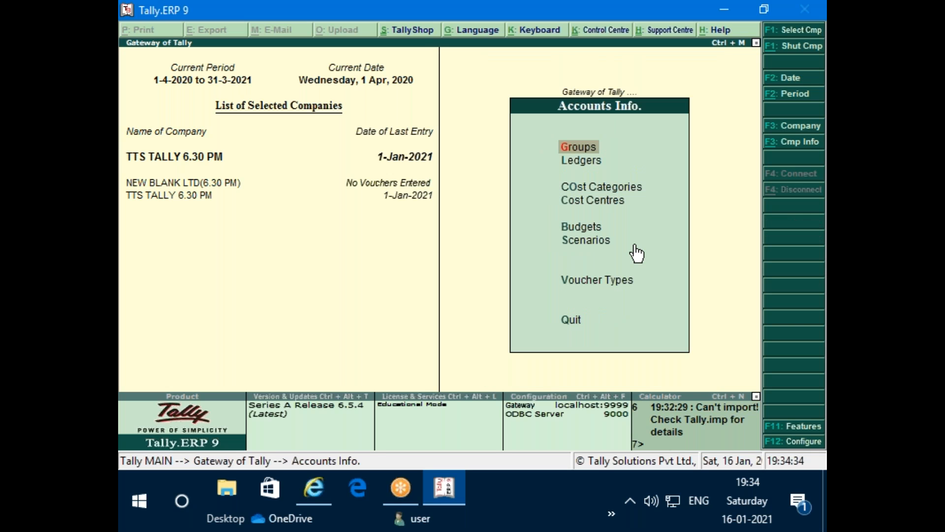
{"action": "key", "text": "Down"}
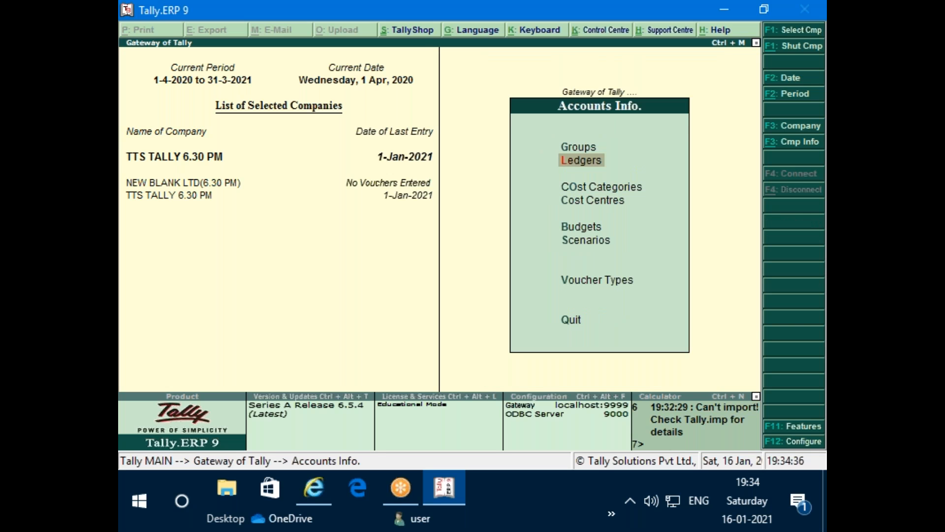
{"action": "key", "text": "Return"}
{"action": "key", "text": "Down"}
{"action": "key", "text": "Down"}
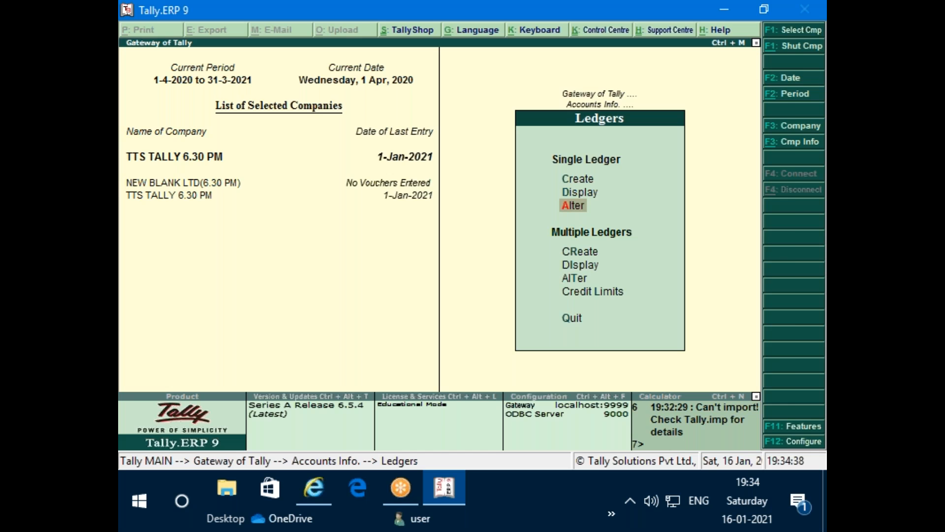
{"action": "key", "text": "Return"}
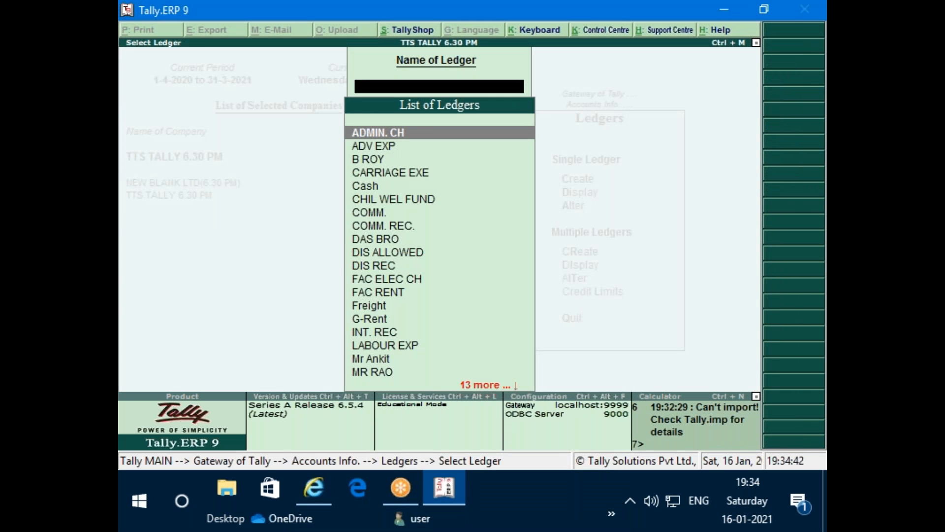
{"action": "key", "text": "Escape"}
{"action": "key", "text": "Escape"}
{"action": "key", "text": "Escape"}
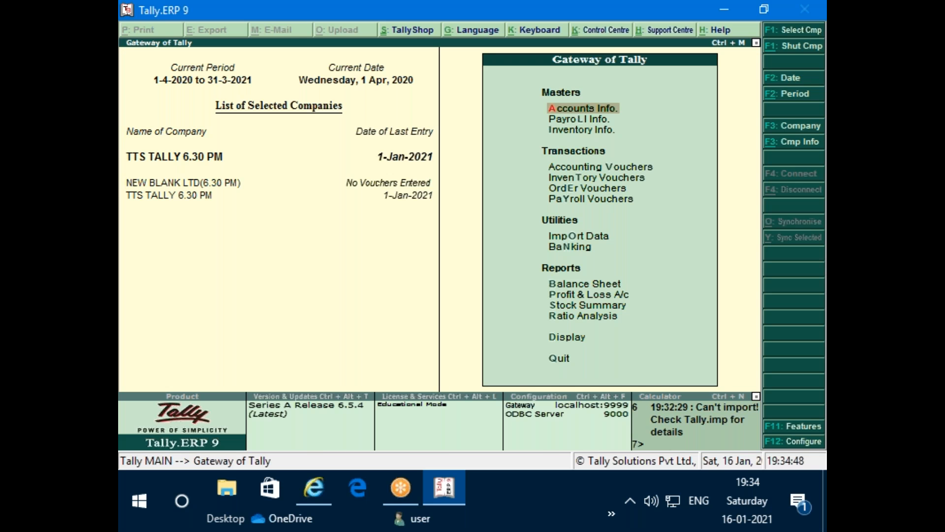
Step: Open the Day Book of TTS TALLY 6.30 PM for the period 1-Apr-2020 to 1-Jan-2021
{"action": "key", "text": "d"}
{"action": "key", "text": "y"}
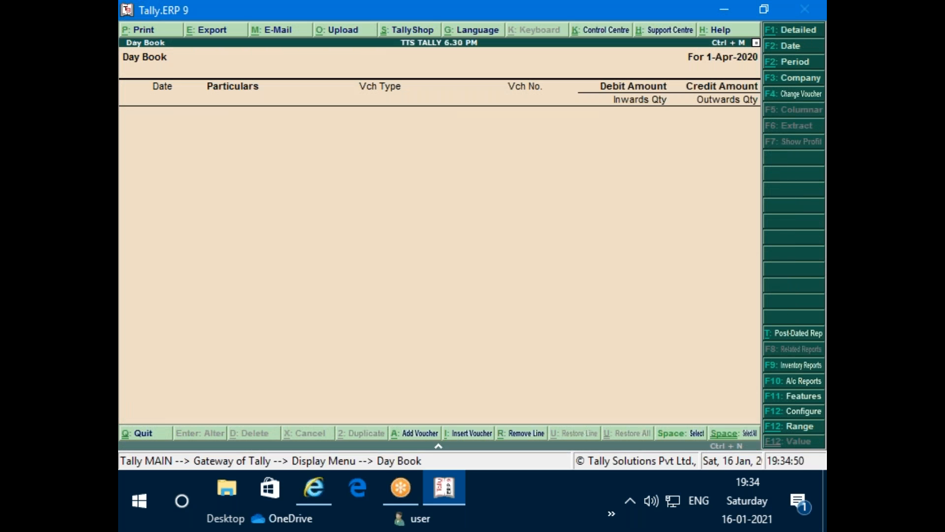
{"action": "key", "text": "F2"}
{"action": "key", "text": "Return"}
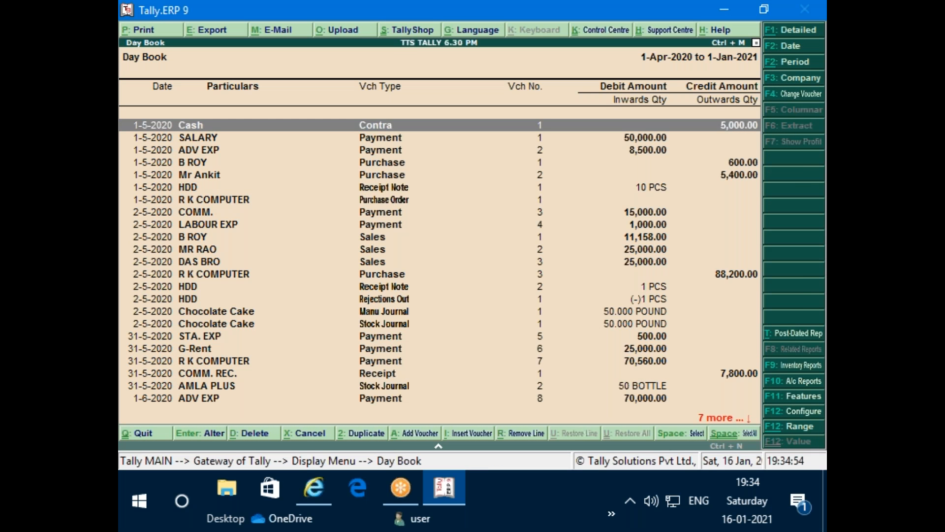
Step: Open Purchase voucher no. 1 of 1-May-2020 and view it with NEW BLANK LTD(6.30 PM) as the current company
{"action": "key", "text": "Down"}
{"action": "key", "text": "Down"}
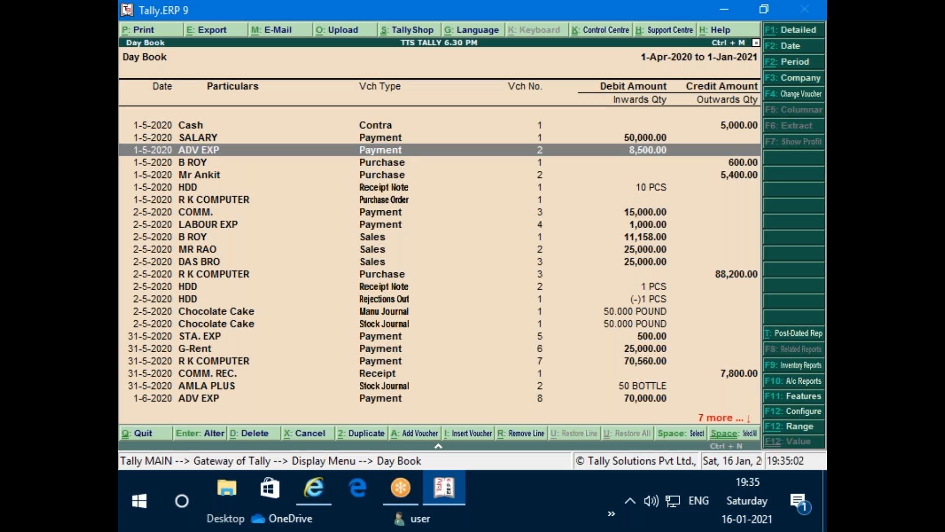
{"action": "key", "text": "Down"}
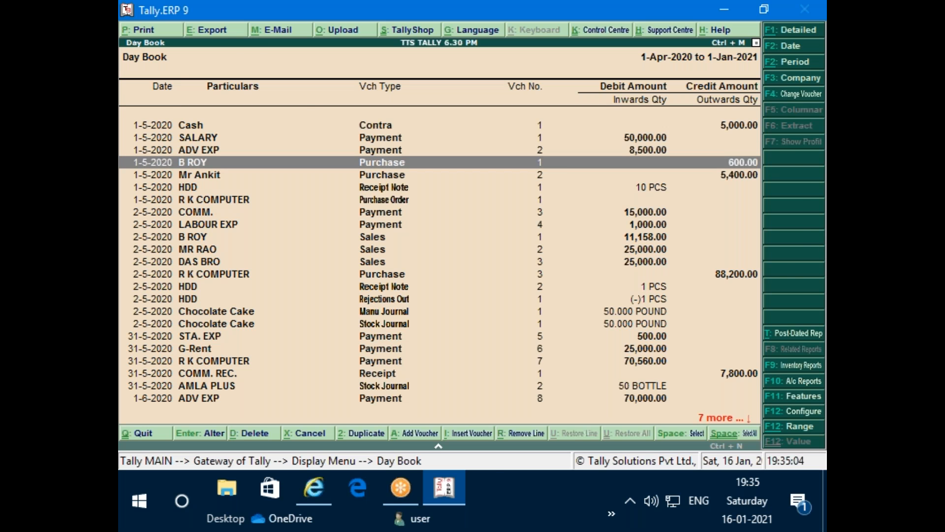
{"action": "key", "text": "Return"}
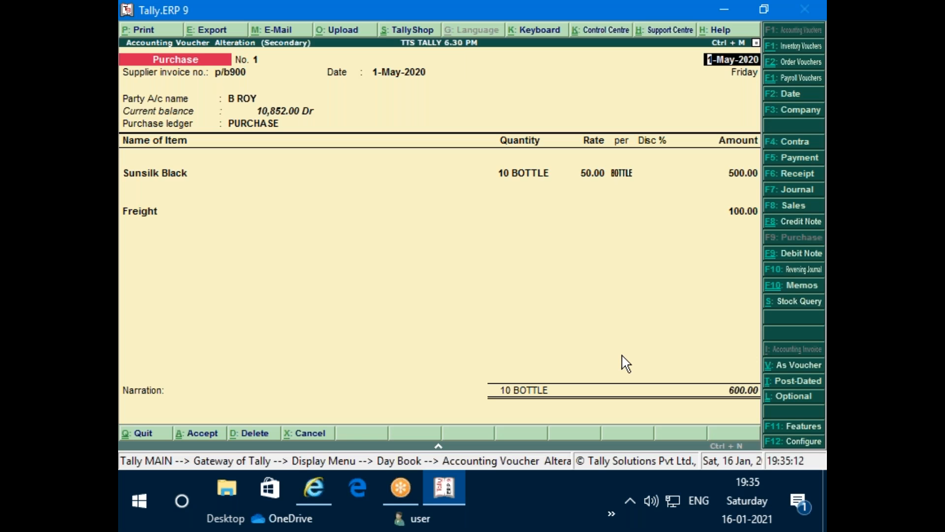
{"action": "key", "text": "F3"}
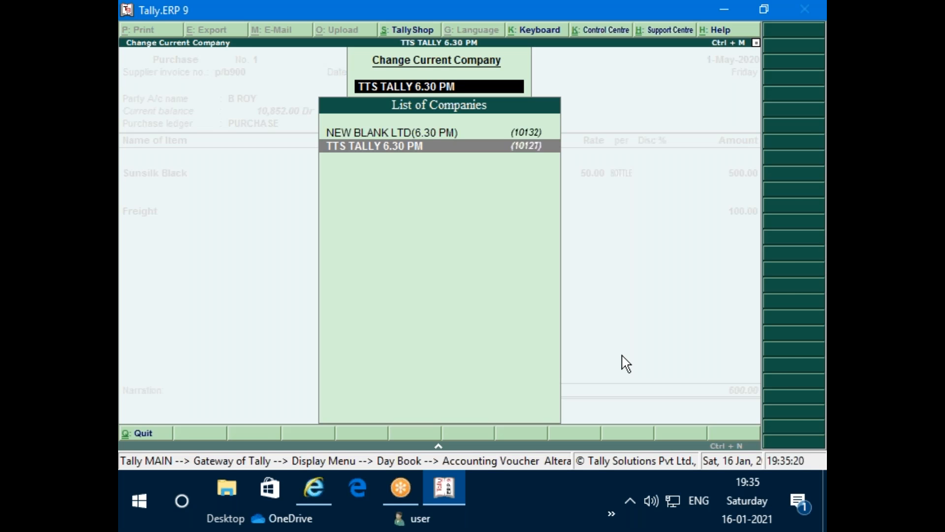
{"action": "key", "text": "Return"}
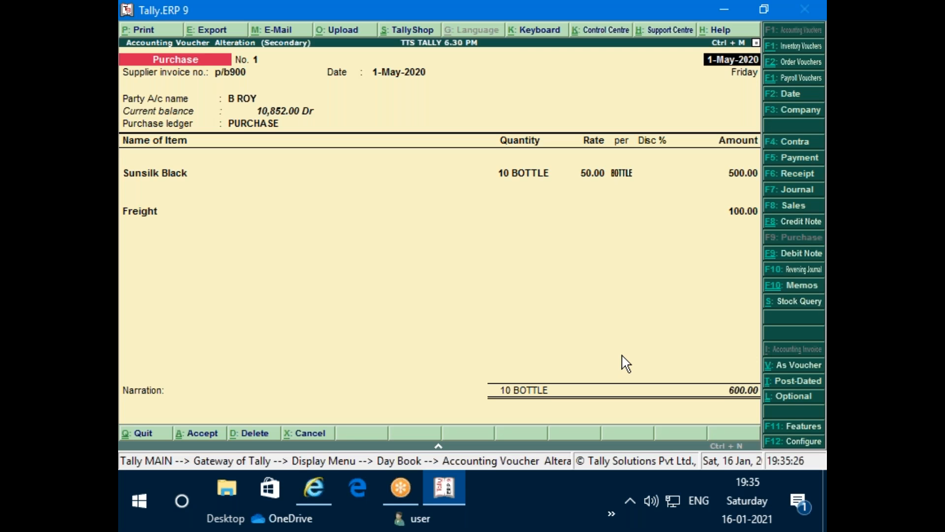
{"action": "key", "text": "F3"}
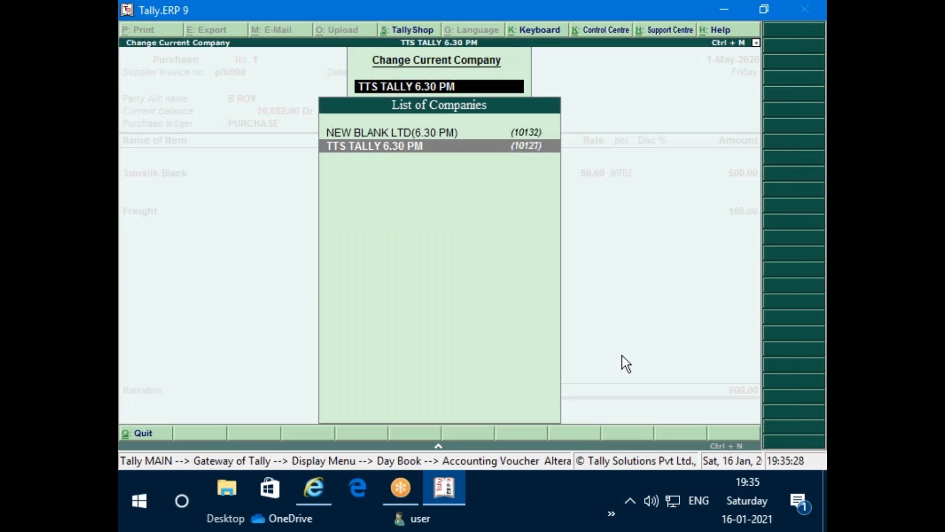
{"action": "key", "text": "Up"}
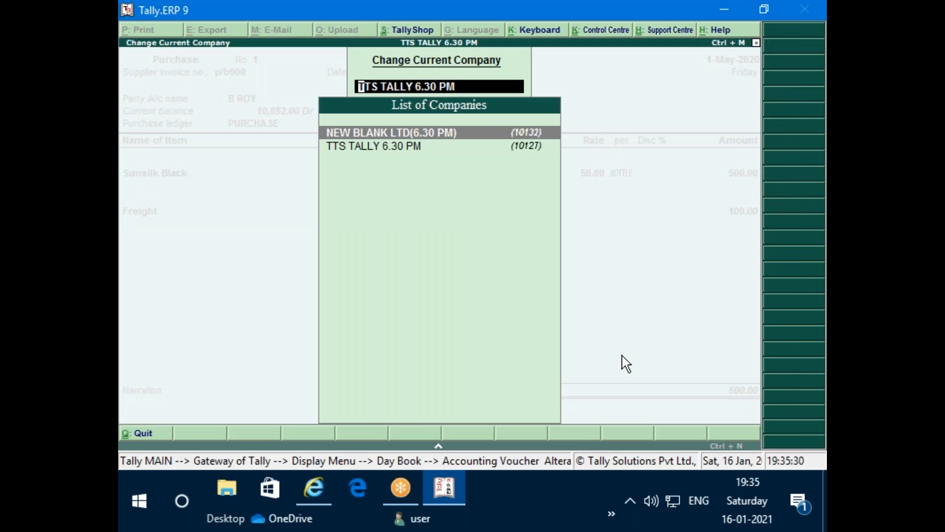
{"action": "key", "text": "Return"}
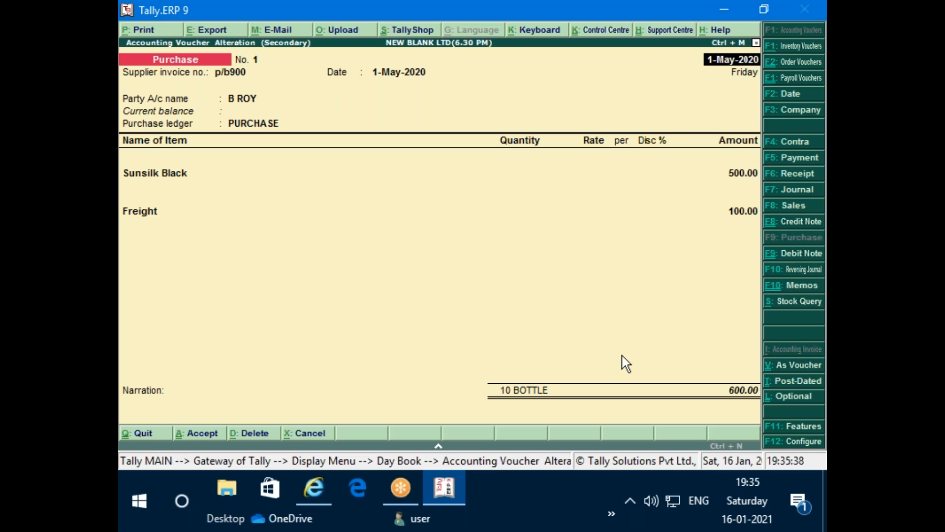
Step: Step through the purchase voucher's date, party and purchase ledger fields, and leave it without saving
{"action": "key", "text": "Return"}
{"action": "key", "text": "Return"}
{"action": "key", "text": "Return"}
{"action": "key", "text": "Return"}
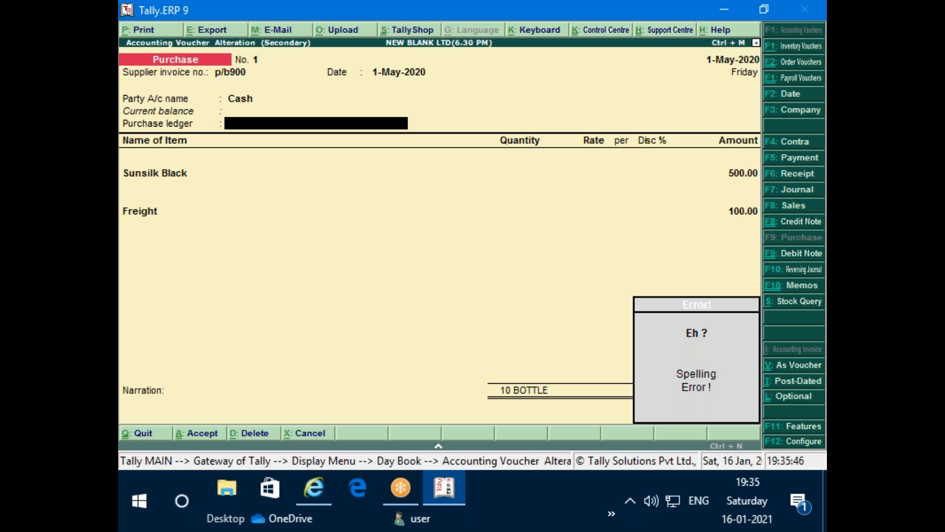
{"action": "key", "text": "Escape"}
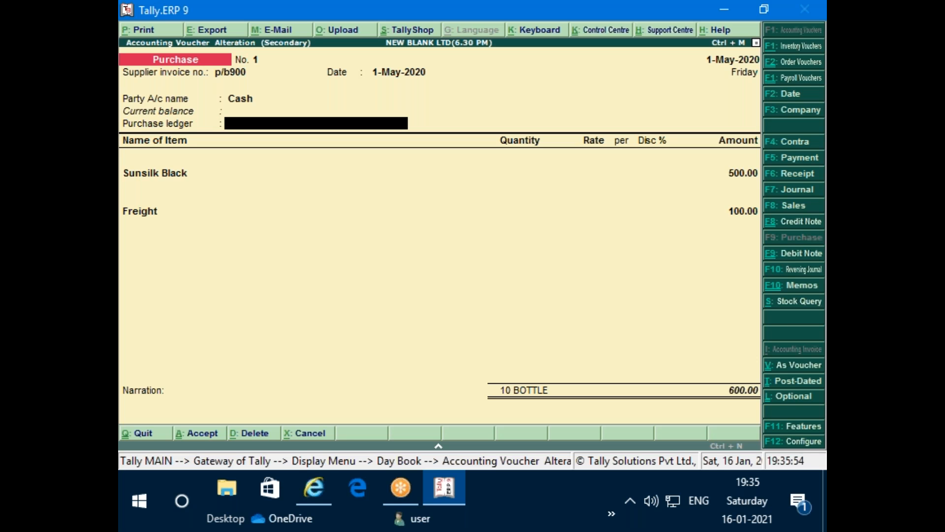
{"action": "key", "text": "Escape"}
{"action": "key", "text": "Return"}
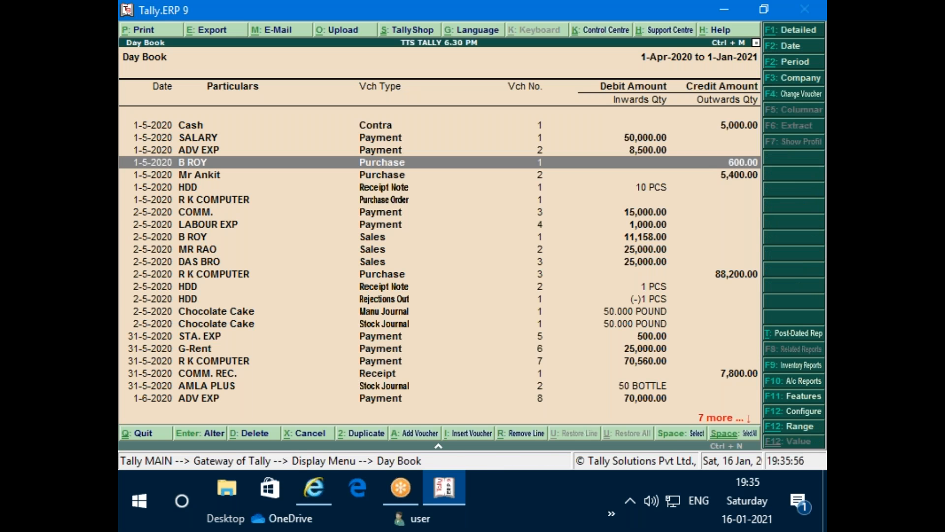
Step: Open the ADV EXP Payment voucher no. 2 and view it with NEW BLANK LTD(6.30 PM) as the current company
{"action": "key", "text": "Up"}
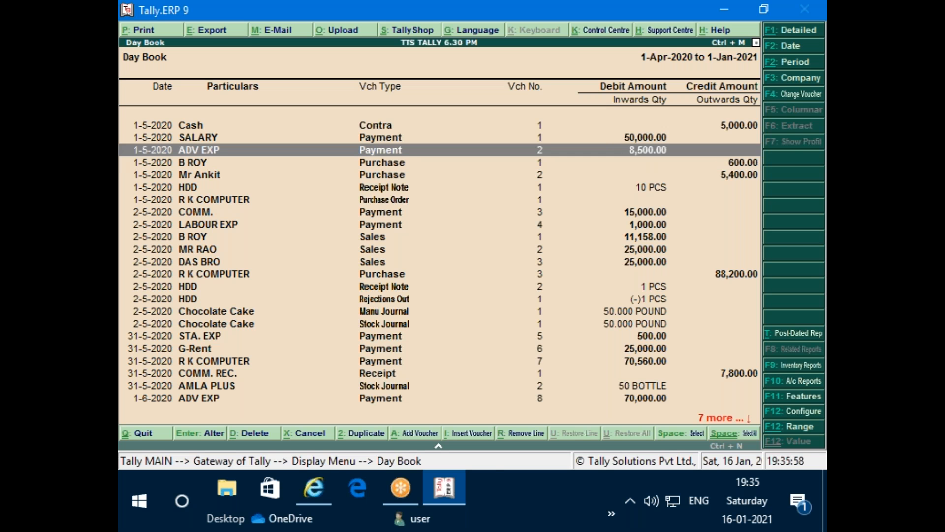
{"action": "key", "text": "Return"}
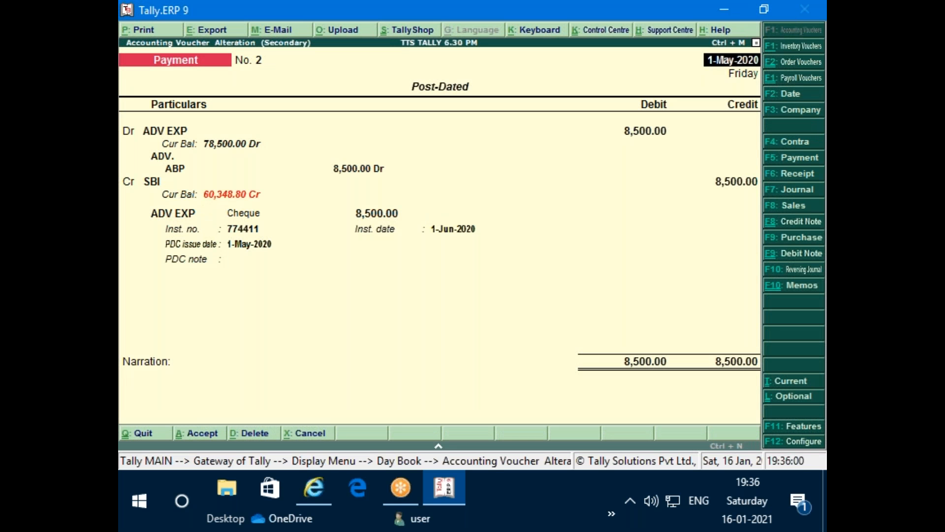
{"action": "key", "text": "F3"}
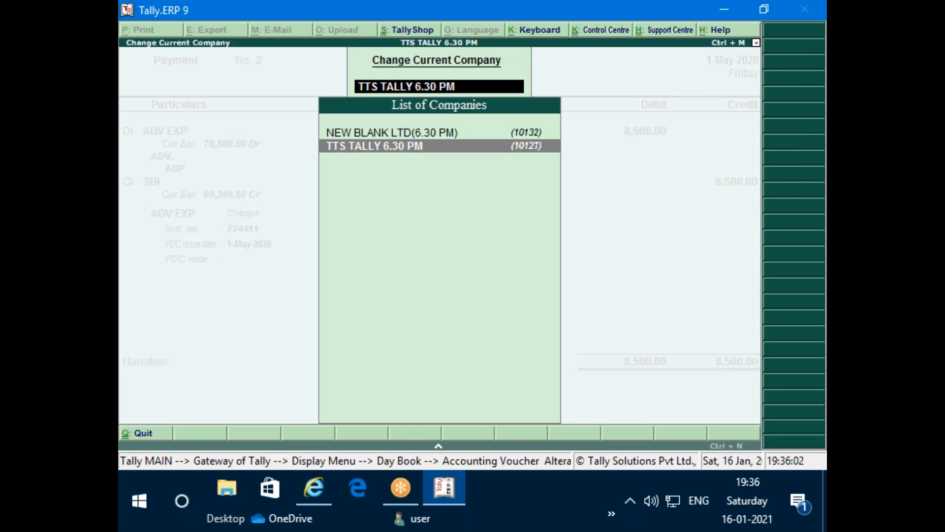
{"action": "key", "text": "Up"}
{"action": "key", "text": "Return"}
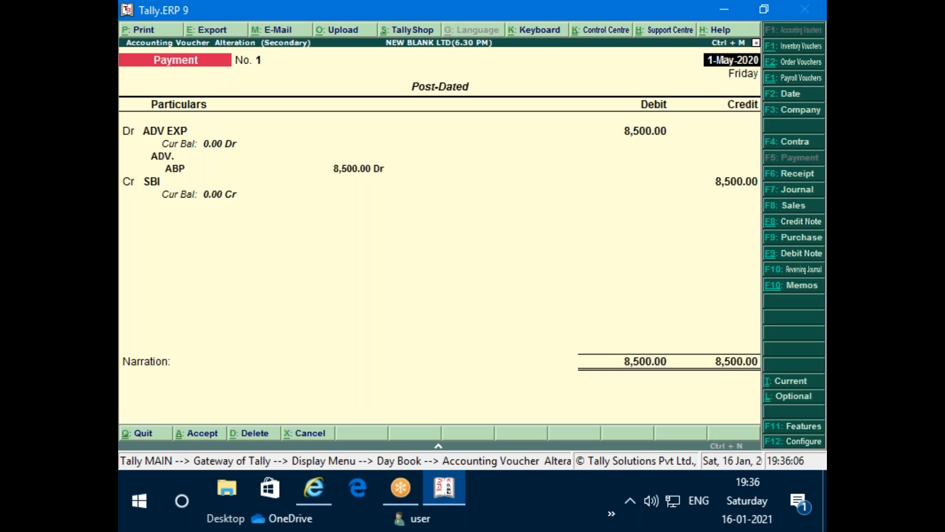
Step: Check the ADV EXP ledger, amount and cost centre allocation of the payment voucher, and leave it without saving
{"action": "key", "text": "Return"}
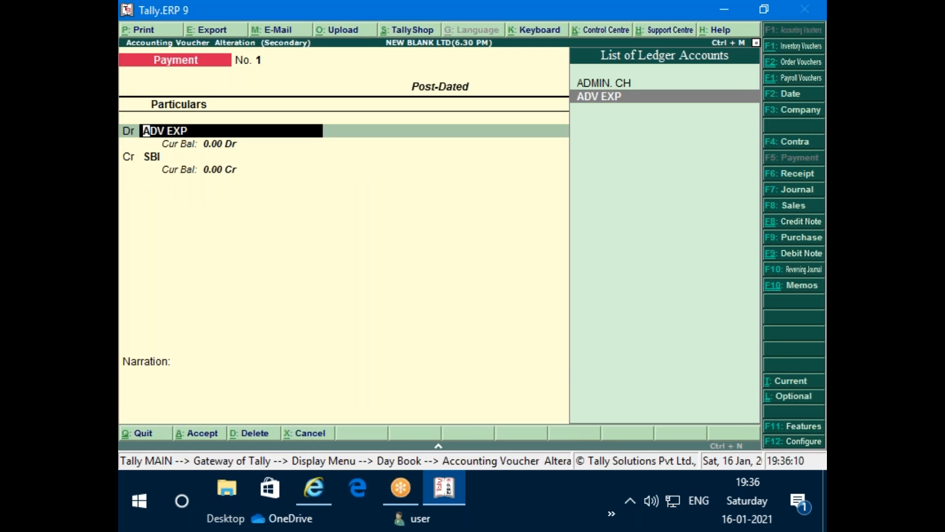
{"action": "key", "text": "Return"}
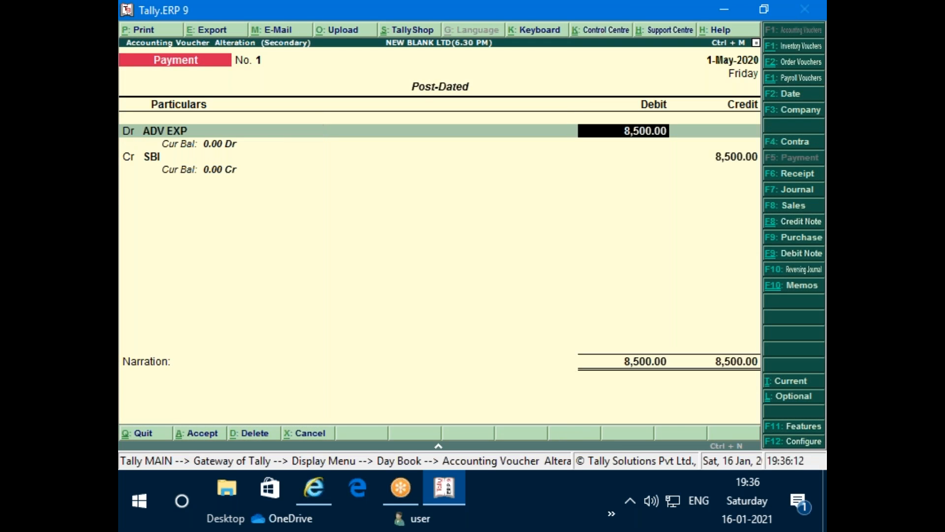
{"action": "key", "text": "Return"}
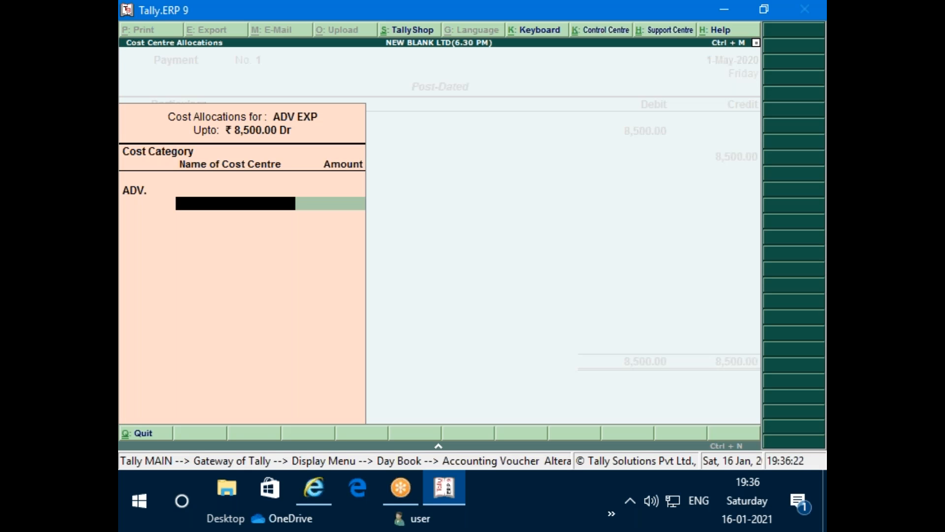
{"action": "key", "text": "Escape"}
{"action": "key", "text": "Return"}
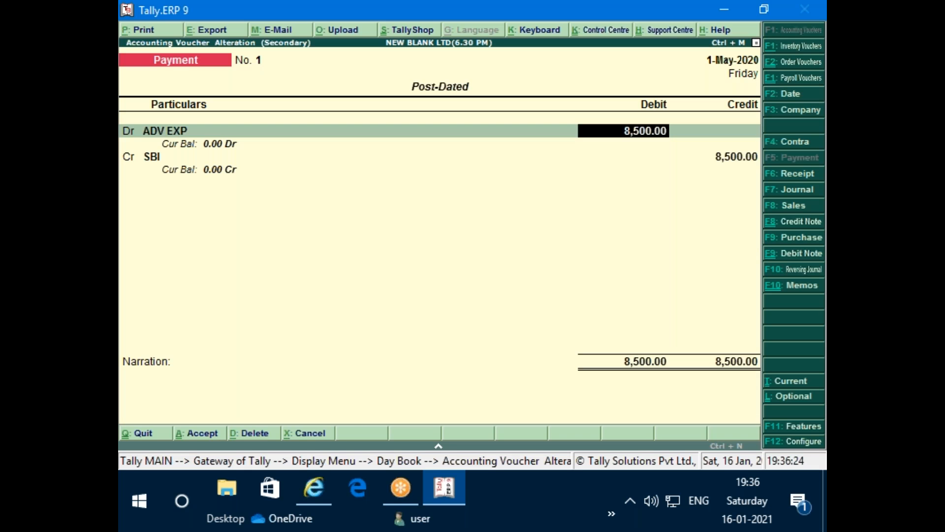
{"action": "key", "text": "Escape"}
{"action": "key", "text": "Return"}
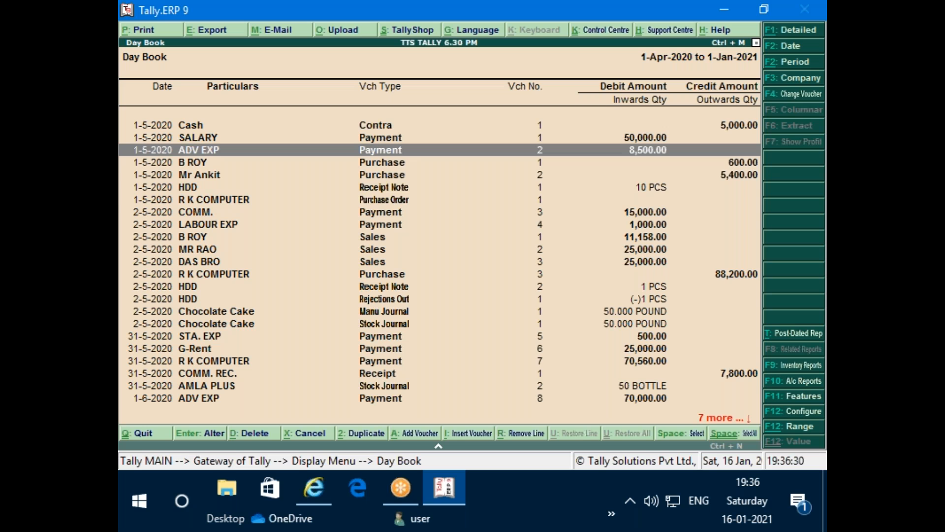
Step: Review the COMM. Payment voucher no. 3 of 2-May-2020 and return to the Day Book without saving
{"action": "key", "text": "Down"}
{"action": "key", "text": "Down"}
{"action": "key", "text": "Down"}
{"action": "key", "text": "Down"}
{"action": "key", "text": "Down"}
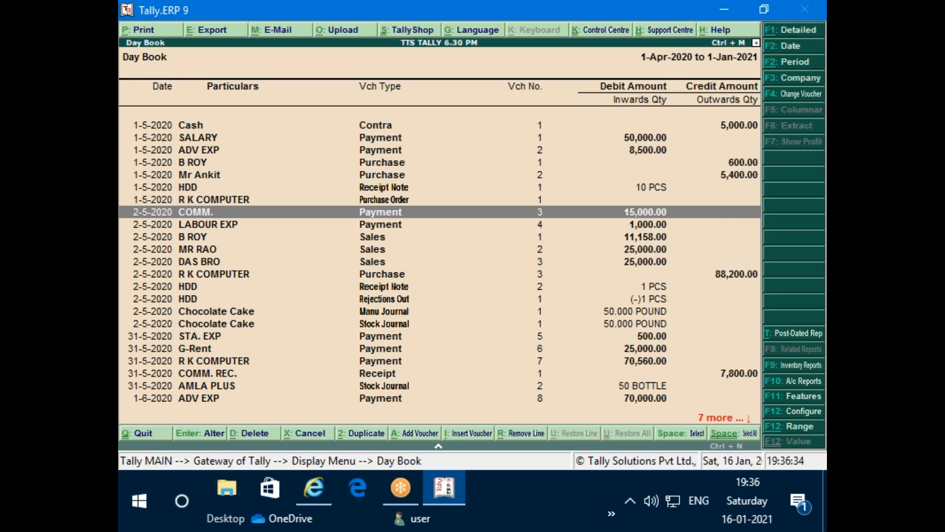
{"action": "key", "text": "Return"}
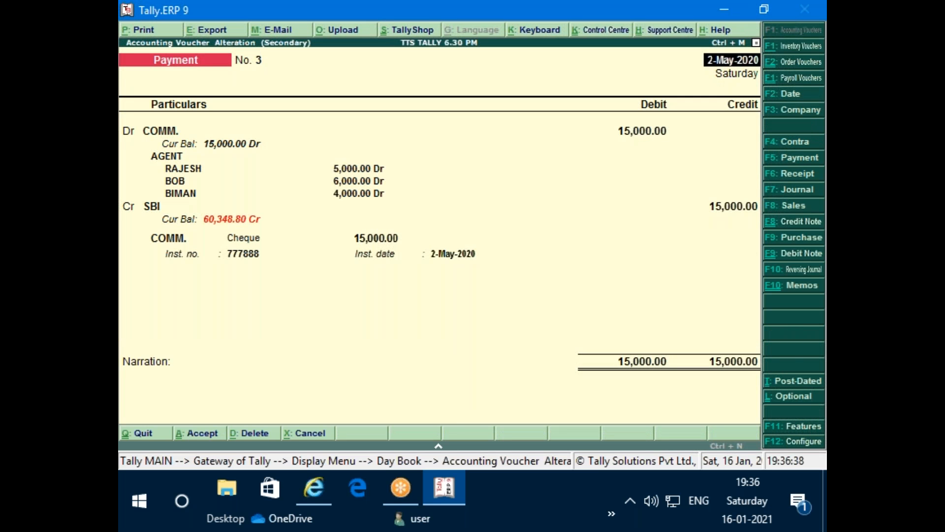
{"action": "key", "text": "Escape"}
{"action": "key", "text": "y"}
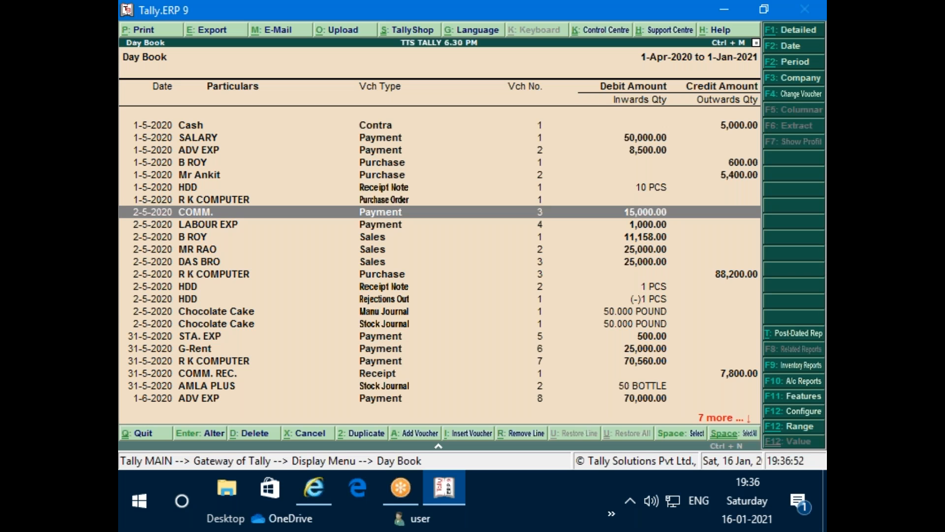
Step: Open the G-Rent Payment voucher no. 6 of 31-May-2020 from the Day Book
{"action": "key", "text": "Down"}
{"action": "key", "text": "Down"}
{"action": "key", "text": "Down"}
{"action": "key", "text": "Down"}
{"action": "key", "text": "Down"}
{"action": "key", "text": "Down"}
{"action": "key", "text": "Down"}
{"action": "key", "text": "Down"}
{"action": "key", "text": "Down"}
{"action": "key", "text": "Down"}
{"action": "key", "text": "Down"}
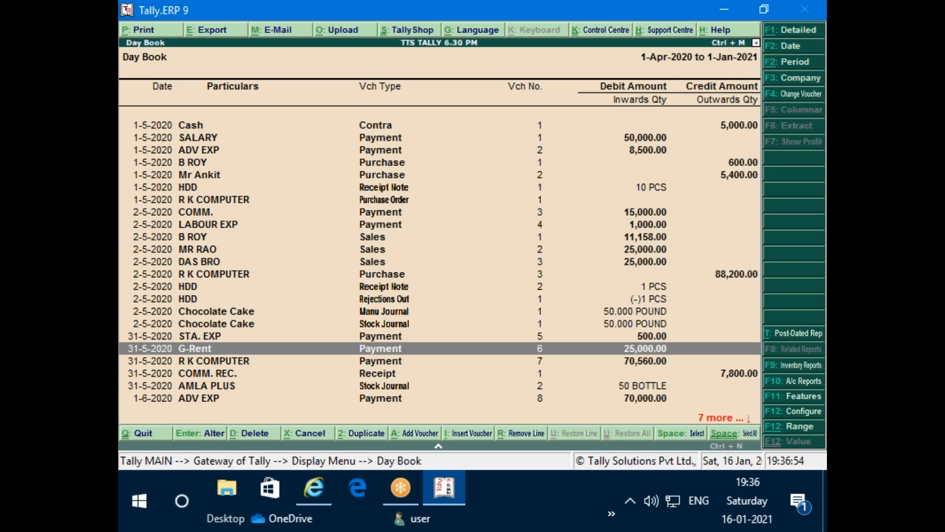
{"action": "key", "text": "Return"}
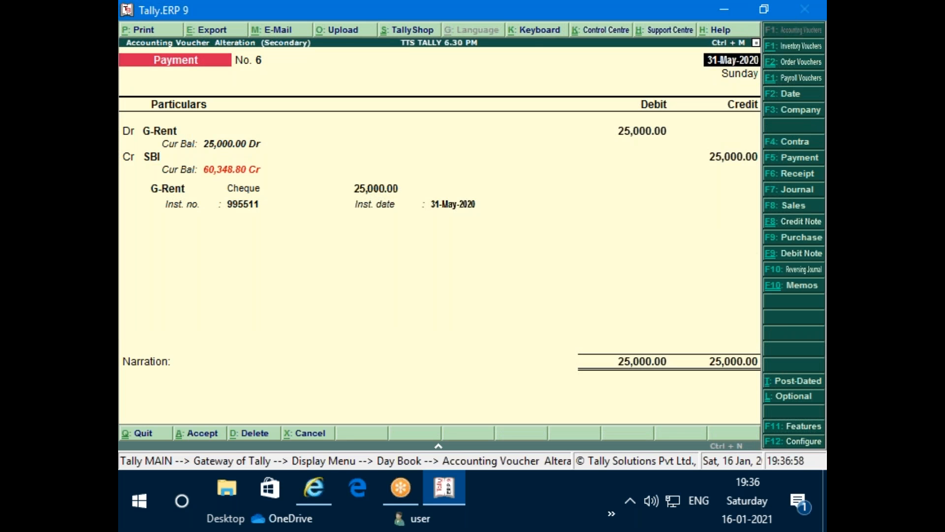
Step: View the G-Rent voucher under NEW BLANK LTD(6.30 PM), look through its available ledger accounts and return to the Day Book
{"action": "key", "text": "F3"}
{"action": "key", "text": "Up"}
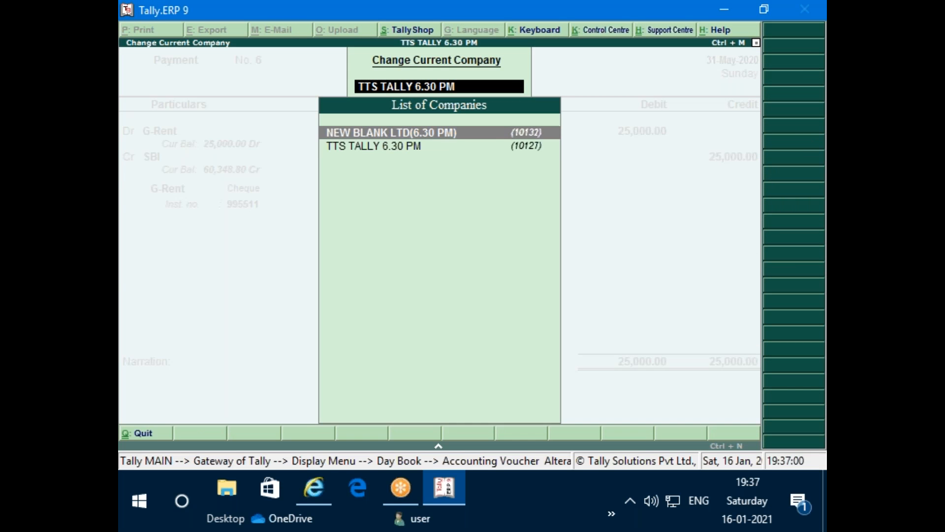
{"action": "key", "text": "Return"}
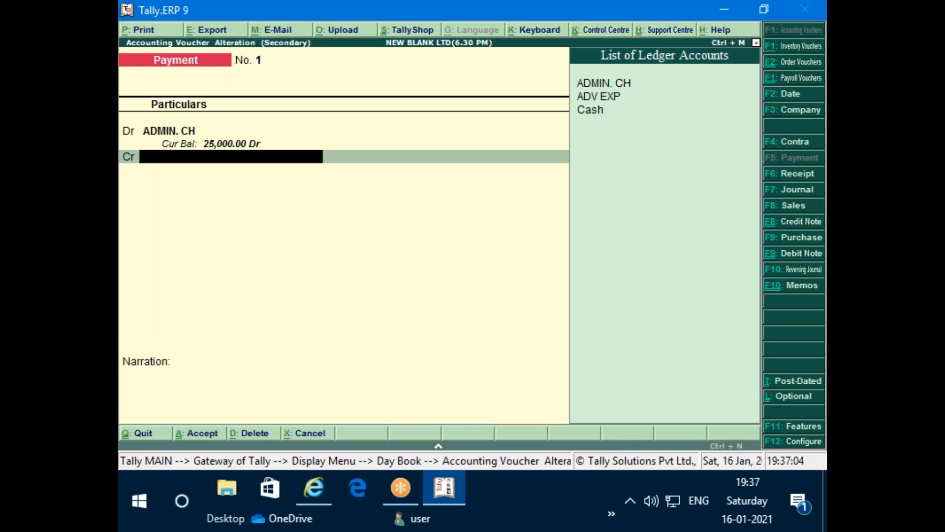
{"action": "key", "text": "Down"}
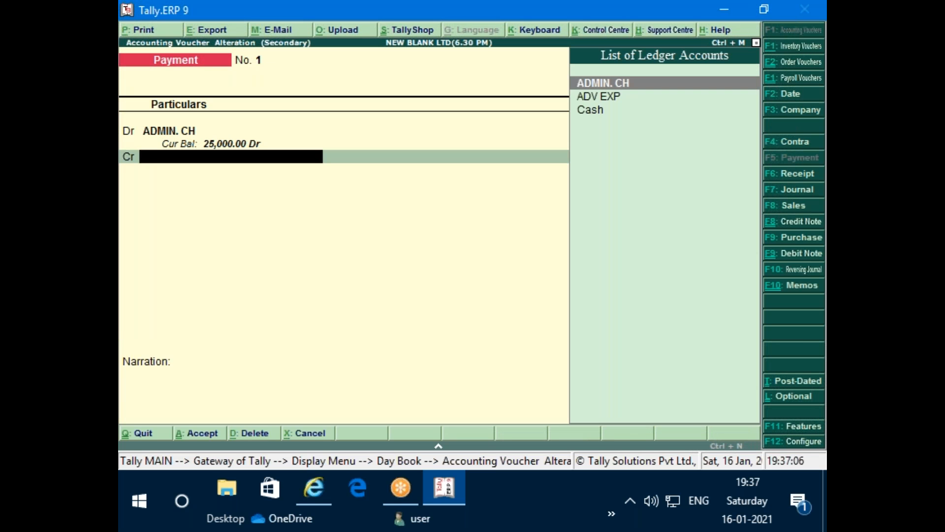
{"action": "key", "text": "Down"}
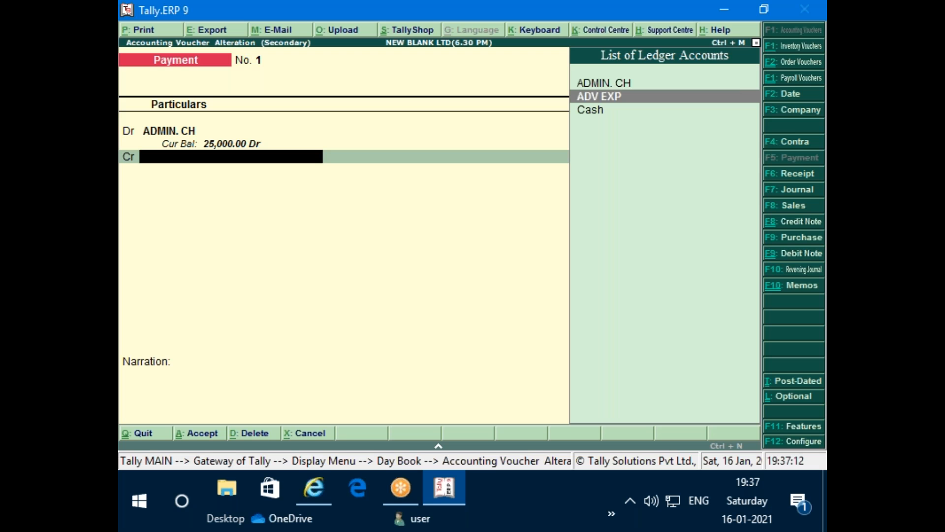
{"action": "key", "text": "Escape"}
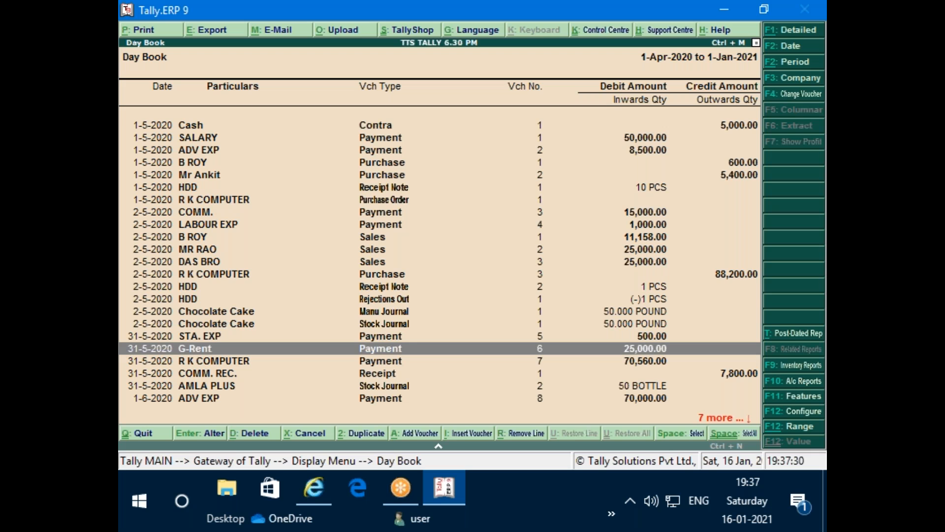
Step: Look through the Day Book entries down to the last voucher, dated 1-1-2021
{"action": "key", "text": "Up"}
{"action": "key", "text": "Up"}
{"action": "key", "text": "Up"}
{"action": "key", "text": "Up"}
{"action": "key", "text": "Up"}
{"action": "key", "text": "Up"}
{"action": "key", "text": "Up"}
{"action": "key", "text": "Up"}
{"action": "key", "text": "Up"}
{"action": "key", "text": "Up"}
{"action": "key", "text": "Up"}
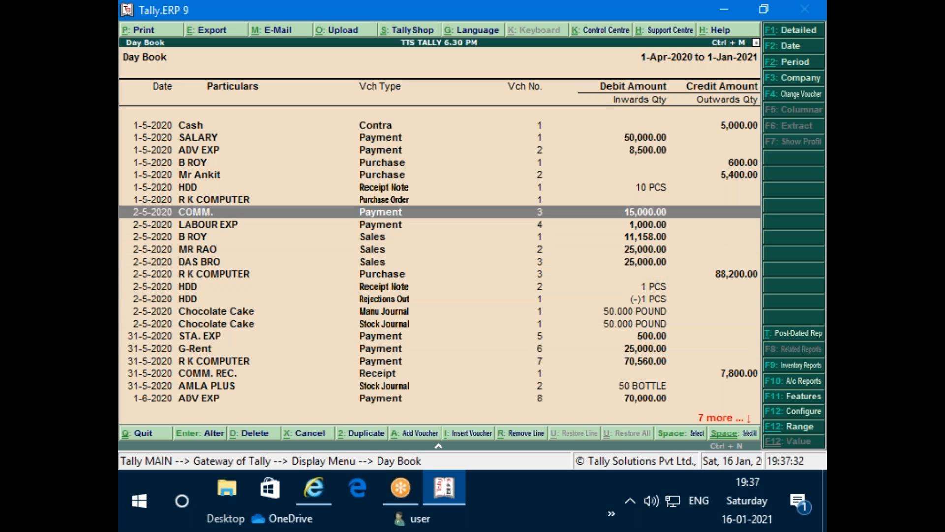
{"action": "key", "text": "Up"}
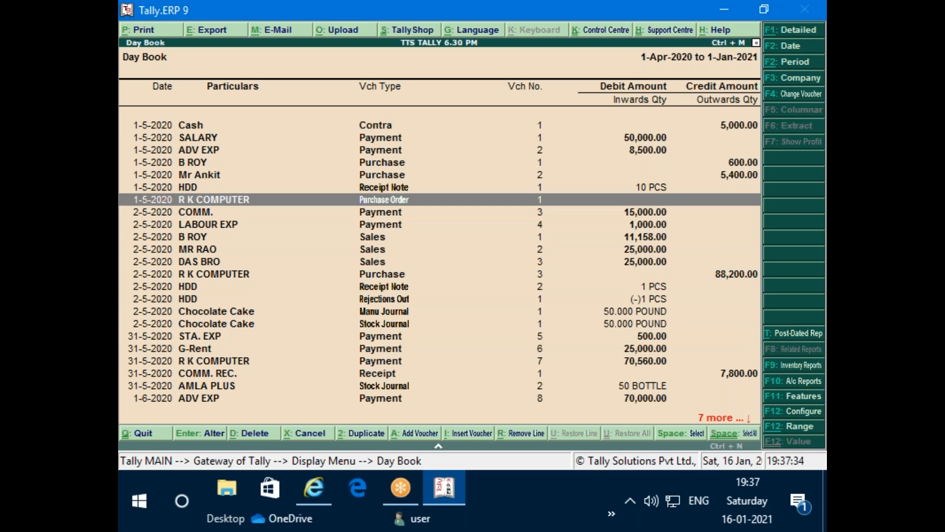
{"action": "key", "text": "Down"}
{"action": "key", "text": "Down"}
{"action": "key", "text": "Down"}
{"action": "key", "text": "Down"}
{"action": "key", "text": "Down"}
{"action": "key", "text": "Down"}
{"action": "key", "text": "Down"}
{"action": "key", "text": "Down"}
{"action": "key", "text": "Down"}
{"action": "key", "text": "Down"}
{"action": "key", "text": "Down"}
{"action": "key", "text": "Down"}
{"action": "key", "text": "Down"}
{"action": "key", "text": "Down"}
{"action": "key", "text": "Down"}
{"action": "key", "text": "Down"}
{"action": "key", "text": "Down"}
{"action": "key", "text": "Down"}
{"action": "key", "text": "Down"}
{"action": "key", "text": "Down"}
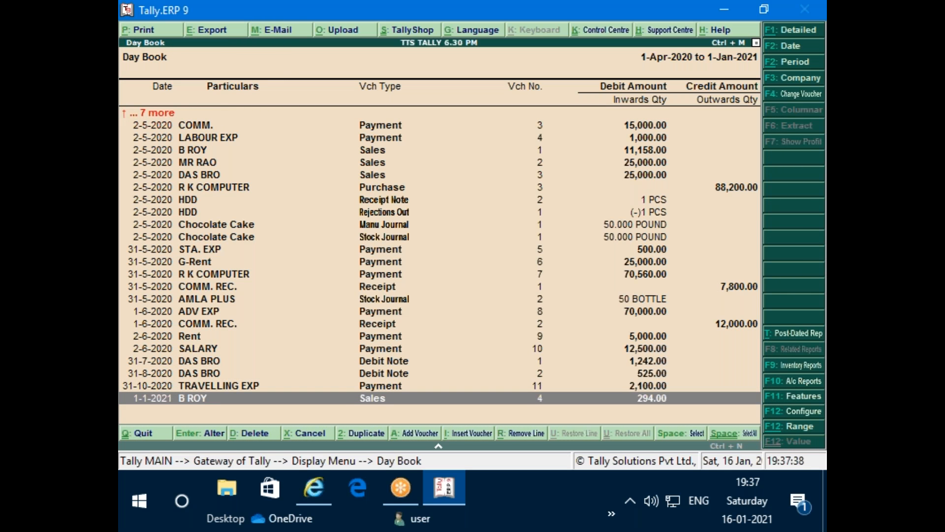
Step: Review the ADV EXP Payment voucher no. 8 of 1-Jun-2020 and return to the Day Book without saving
{"action": "key", "text": "Up"}
{"action": "key", "text": "Up"}
{"action": "key", "text": "Up"}
{"action": "key", "text": "Up"}
{"action": "key", "text": "Up"}
{"action": "key", "text": "Up"}
{"action": "key", "text": "Up"}
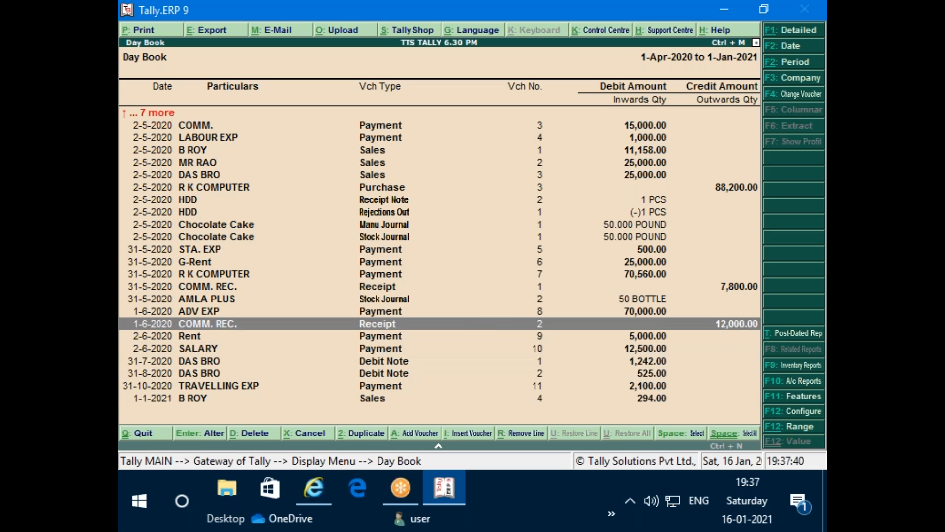
{"action": "key", "text": "Return"}
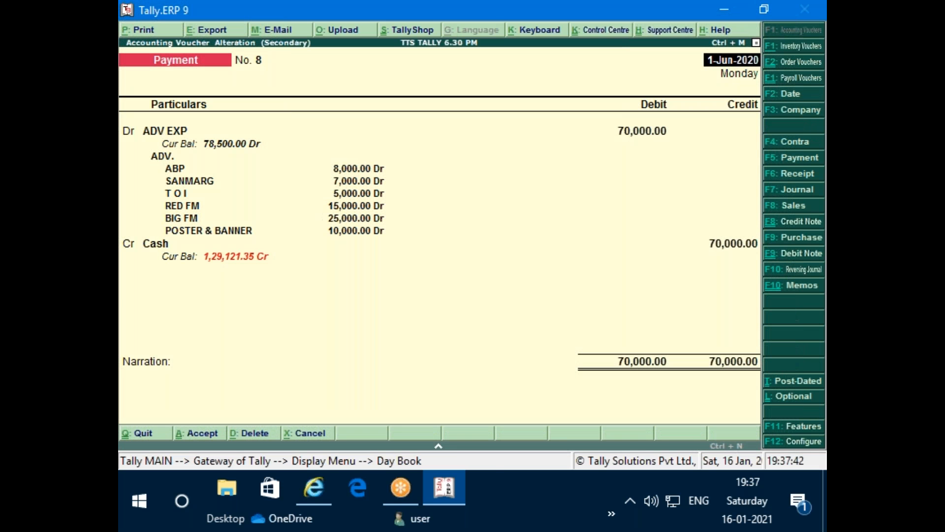
{"action": "key", "text": "Escape"}
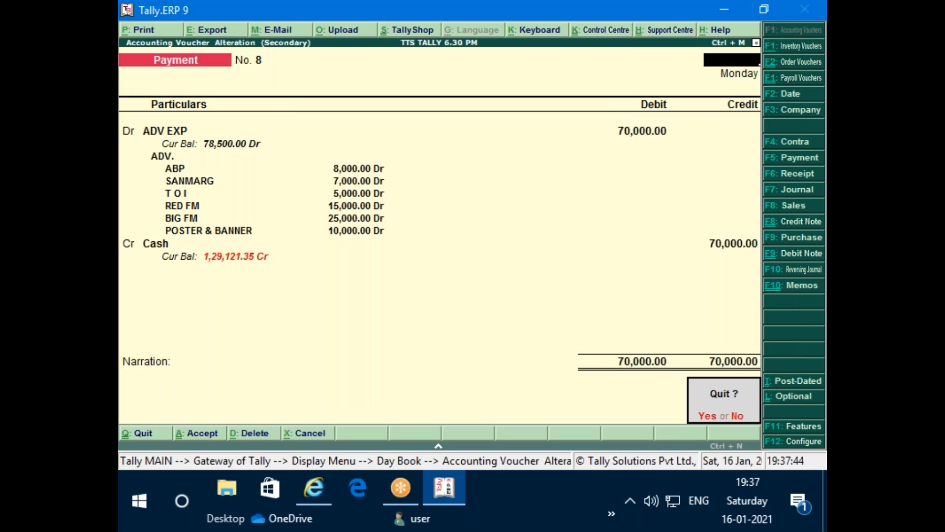
{"action": "key", "text": "Return"}
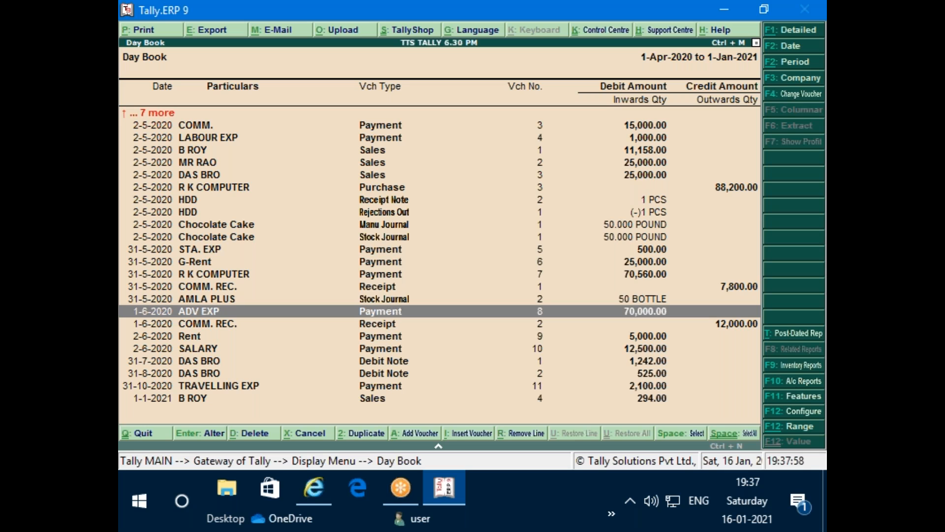
Step: Look back through the Day Book up to the Chocolate Cake Manu Journal of 2-May-2020 and return to the Gateway of Tally
{"action": "key", "text": "Up"}
{"action": "key", "text": "Up"}
{"action": "key", "text": "Up"}
{"action": "key", "text": "Up"}
{"action": "key", "text": "Up"}
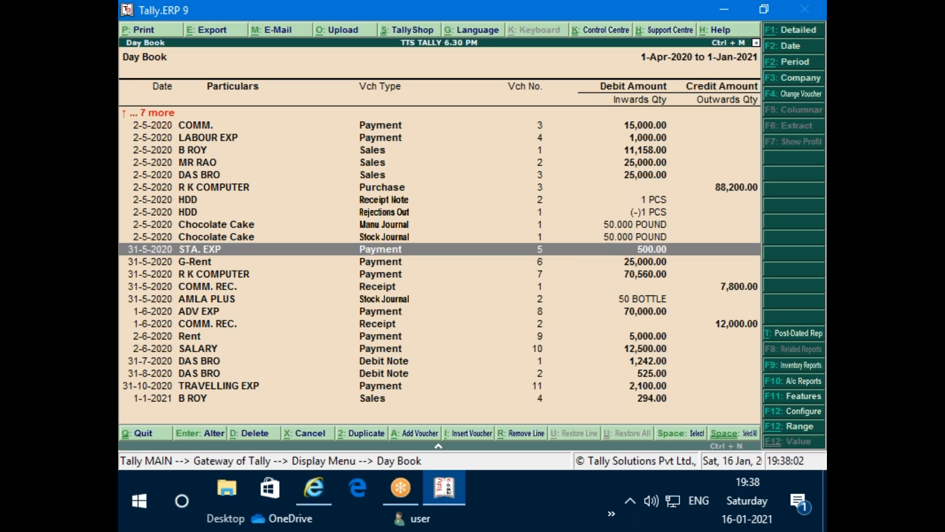
{"action": "key", "text": "Up"}
{"action": "key", "text": "Up"}
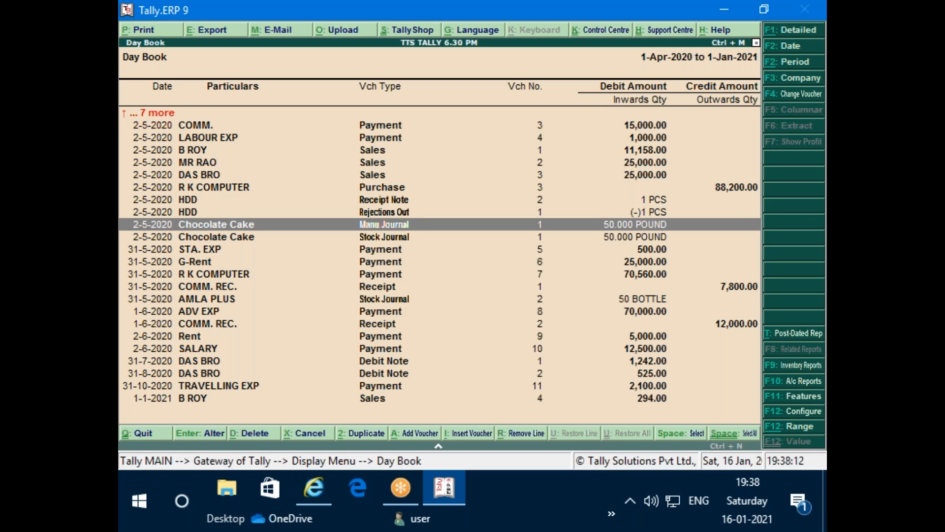
{"action": "key", "text": "Escape"}
{"action": "key", "text": "Escape"}
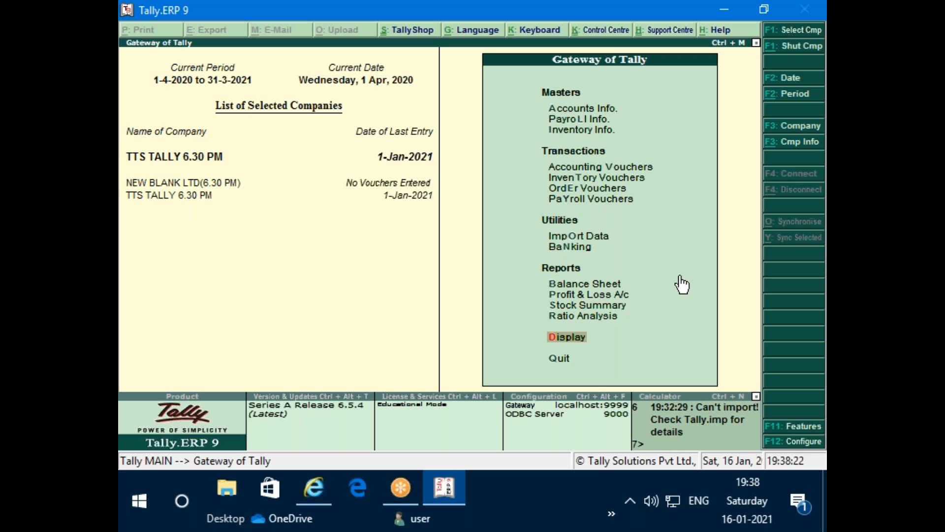
Step: Start a Payment voucher dated 1-Apr-2020 in TTS TALLY 6.30 PM, debiting G-Rent with 7,000.00
{"action": "key", "text": "v"}
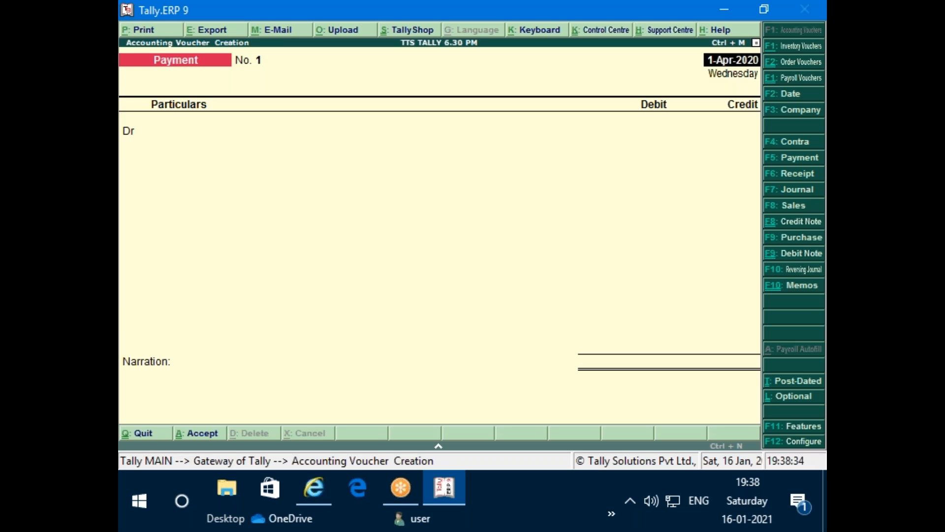
{"action": "key", "text": "Return"}
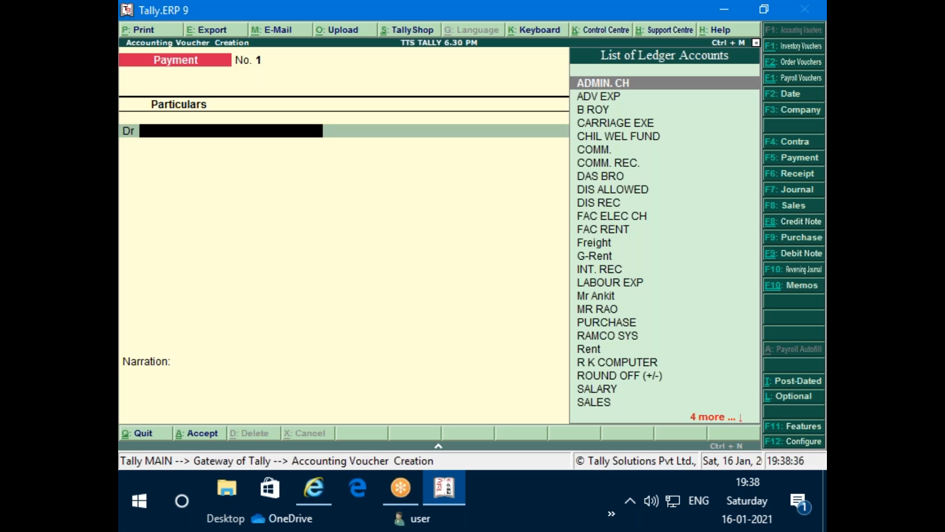
{"action": "type", "text": "G"}
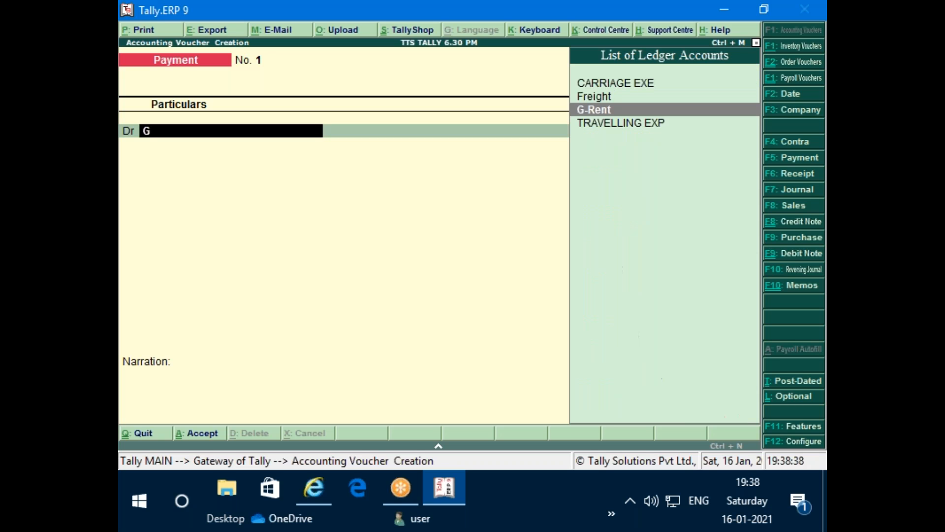
{"action": "type", "text": "-Rent"}
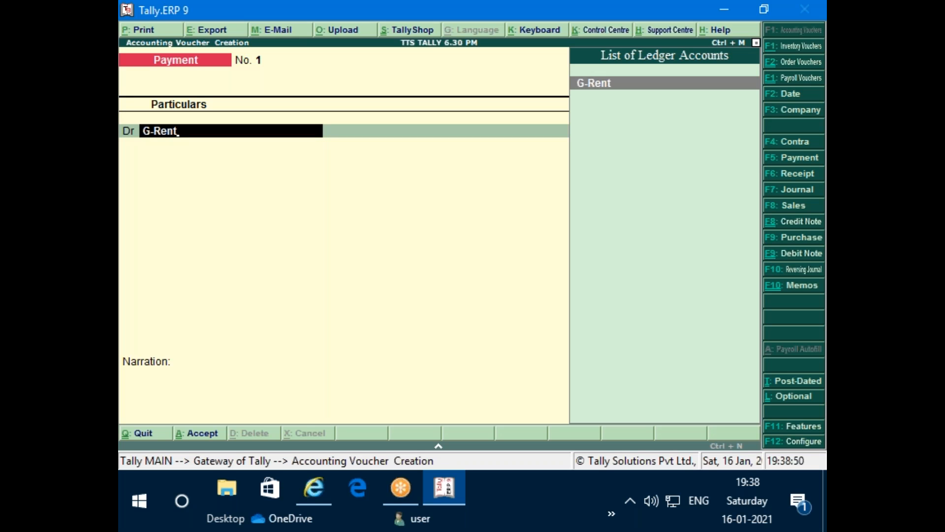
{"action": "key", "text": "Return"}
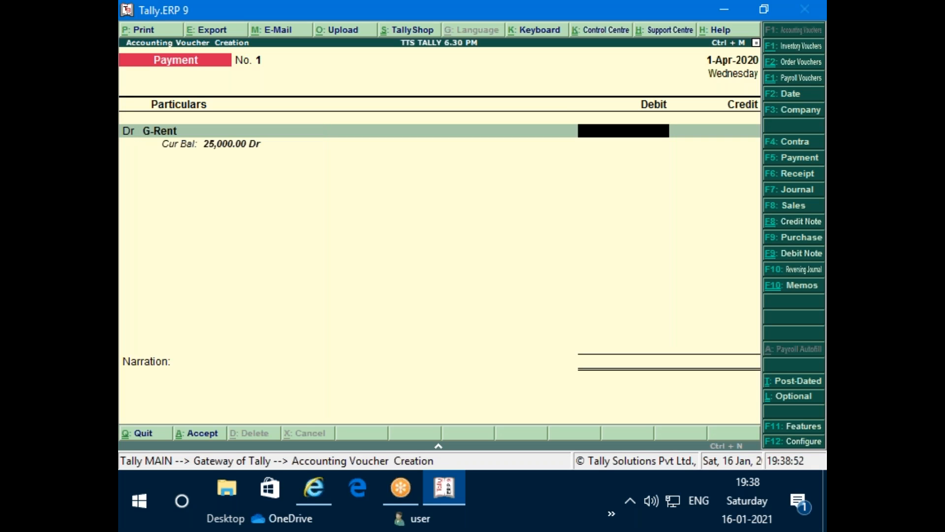
{"action": "type", "text": "7000"}
{"action": "key", "text": "Return"}
{"action": "key", "text": "Return"}
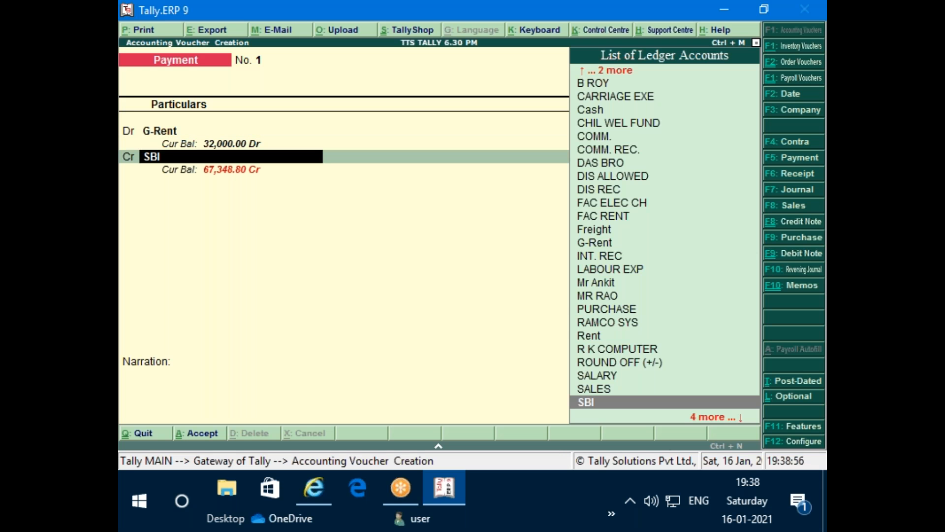
Step: Credit Cash with 7,000.00 in the G-Rent Payment voucher and save it without a narration
{"action": "type", "text": "C"}
{"action": "key", "text": "Up"}
{"action": "key", "text": "Up"}
{"action": "key", "text": "Up"}
{"action": "key", "text": "Up"}
{"action": "key", "text": "Return"}
{"action": "key", "text": "Return"}
{"action": "key", "text": "Return"}
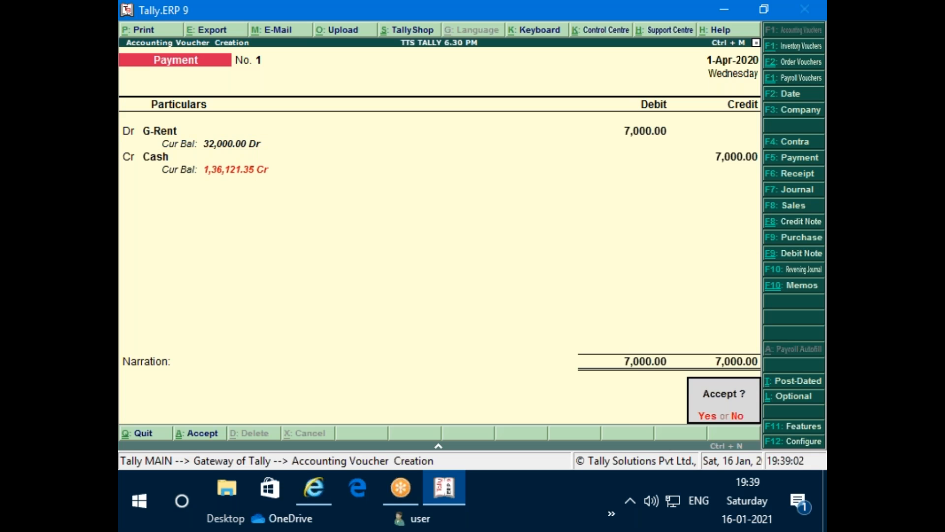
{"action": "key", "text": "Return"}
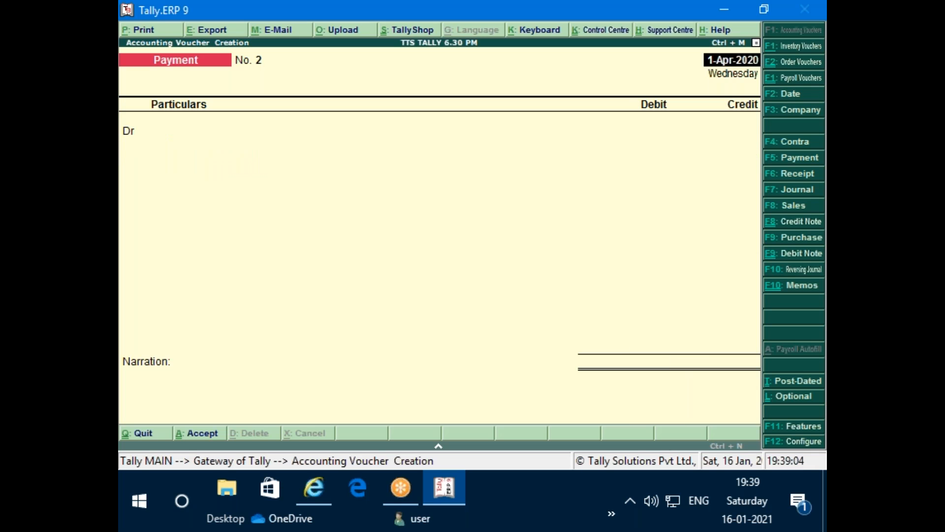
Step: Reopen the 7,000.00 G-Rent Payment voucher, change its current company to NEW BLANK LTD(6.30 PM) and save it
{"action": "key", "text": "Page_Up"}
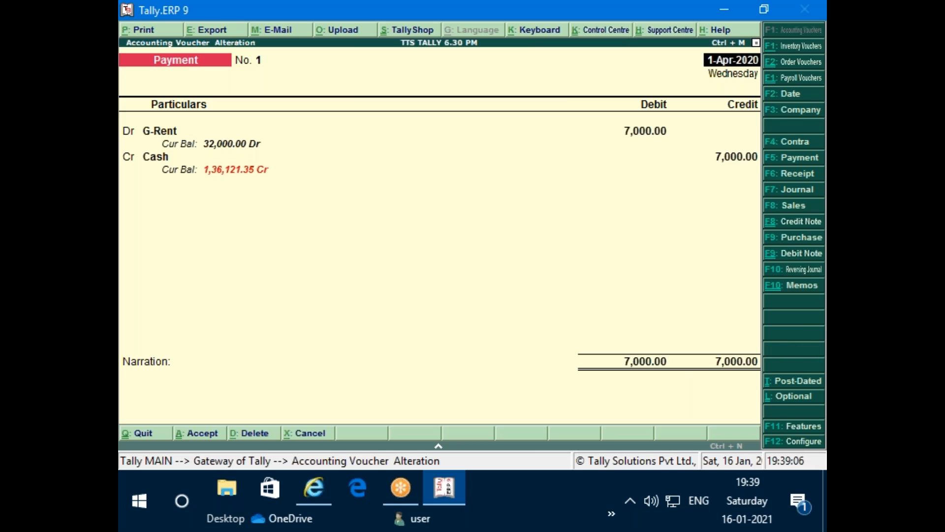
{"action": "key", "text": "F3"}
{"action": "key", "text": "Up"}
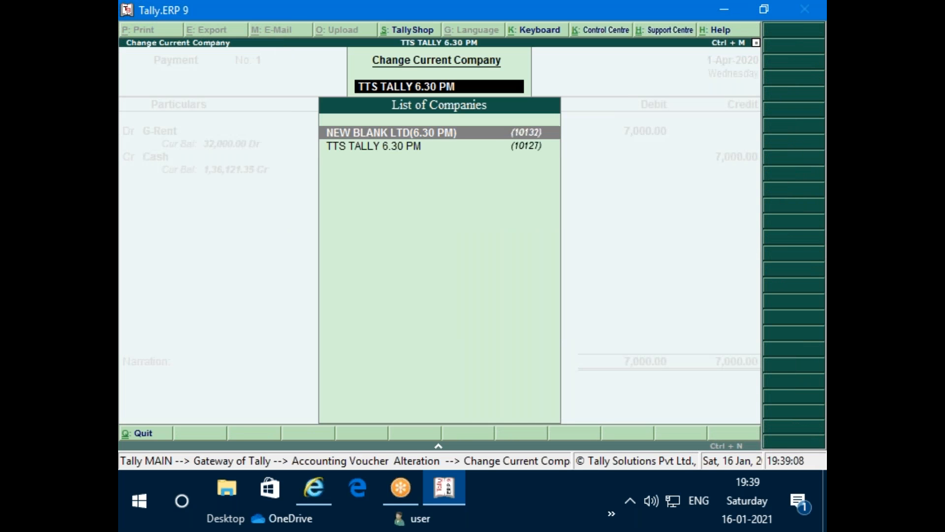
{"action": "key", "text": "Return"}
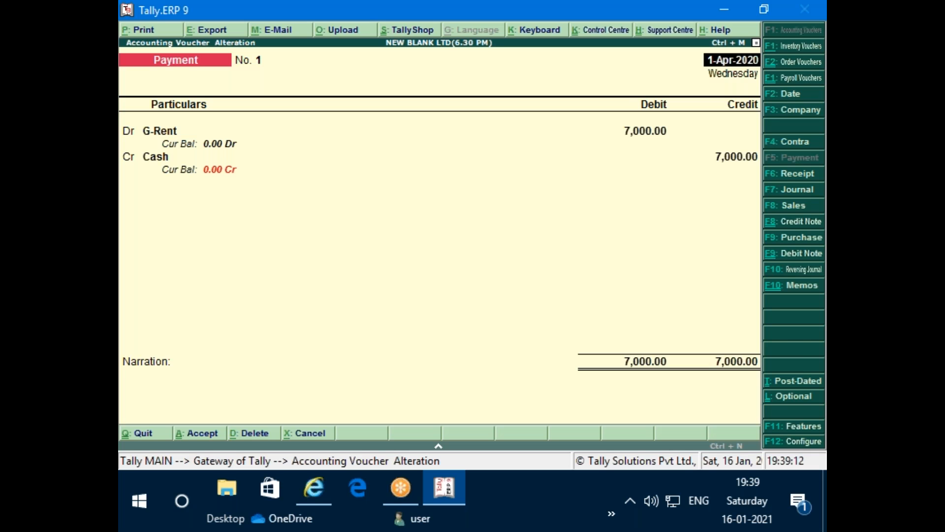
{"action": "key", "text": "ctrl+a"}
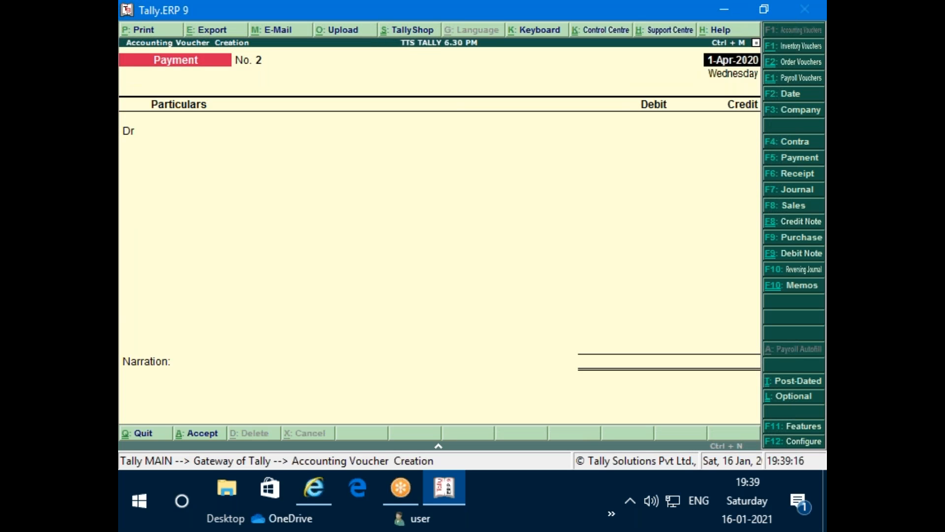
Step: Quit voucher entry and make NEW BLANK LTD(6.30 PM) the current company at the Gateway of Tally
{"action": "key", "text": "BackSpace"}
{"action": "key", "text": "Escape"}
{"action": "key", "text": "Return"}
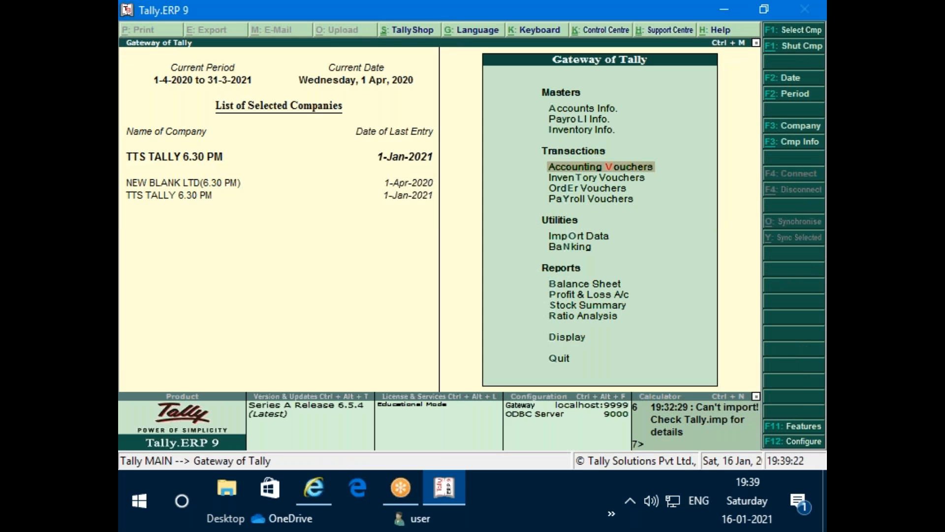
{"action": "left_click", "coordinate": [203, 188]}
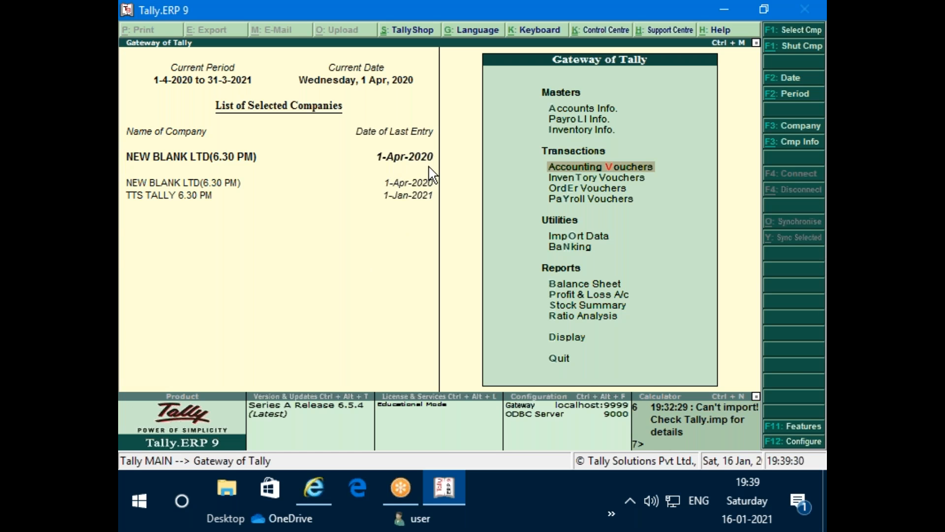
Step: Review the ADMIN. CH Payment voucher of 1-Apr-2020 in the Day Book of NEW BLANK LTD(6.30 PM) without saving
{"action": "key", "text": "d"}
{"action": "key", "text": "d"}
{"action": "key", "text": "F2"}
{"action": "key", "text": "Return"}
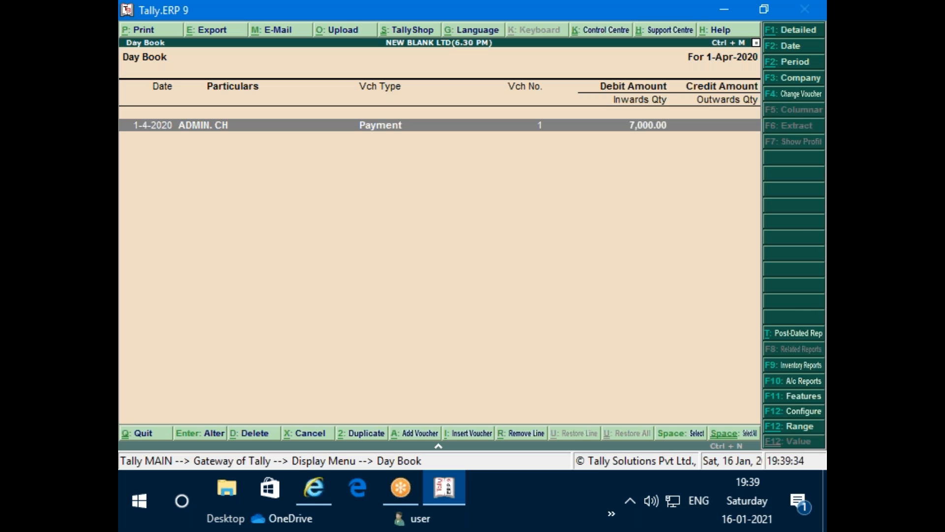
{"action": "key", "text": "Return"}
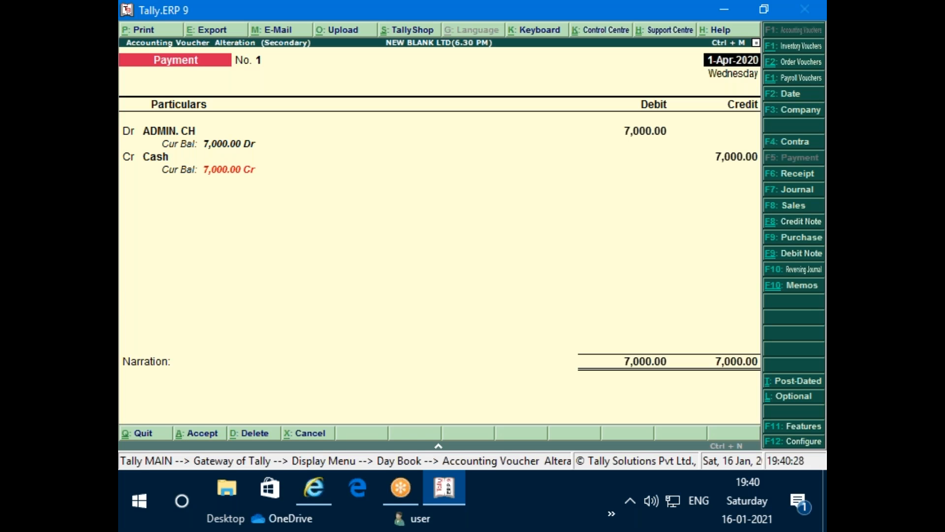
{"action": "key", "text": "Escape"}
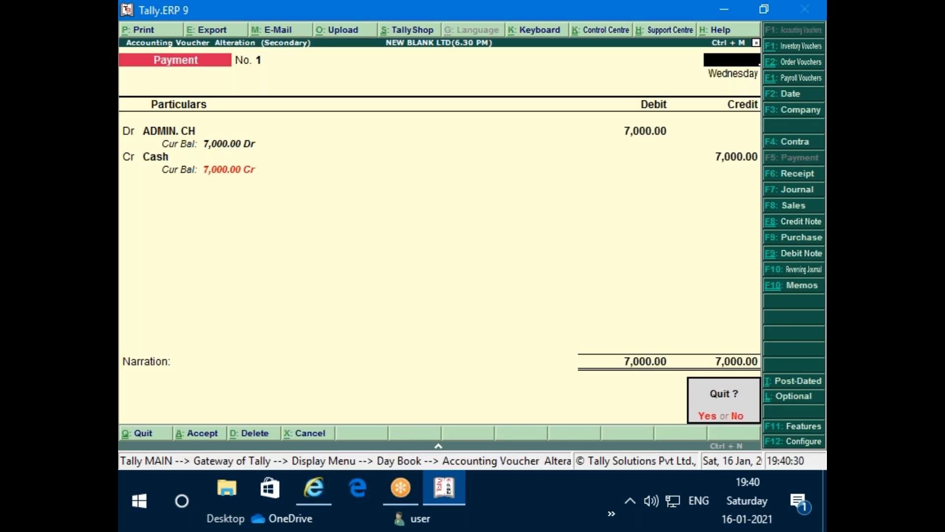
{"action": "key", "text": "y"}
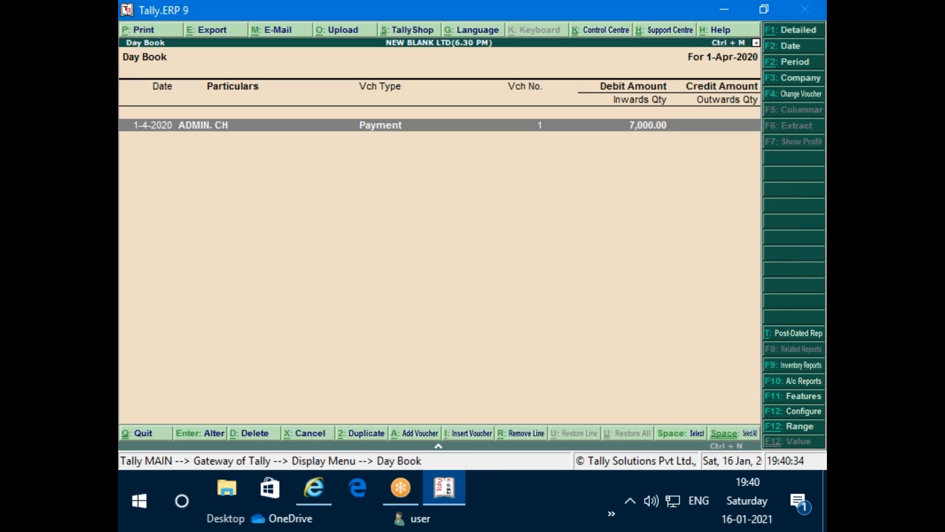
{"action": "key", "text": "F2"}
{"action": "key", "text": "BackSpace"}
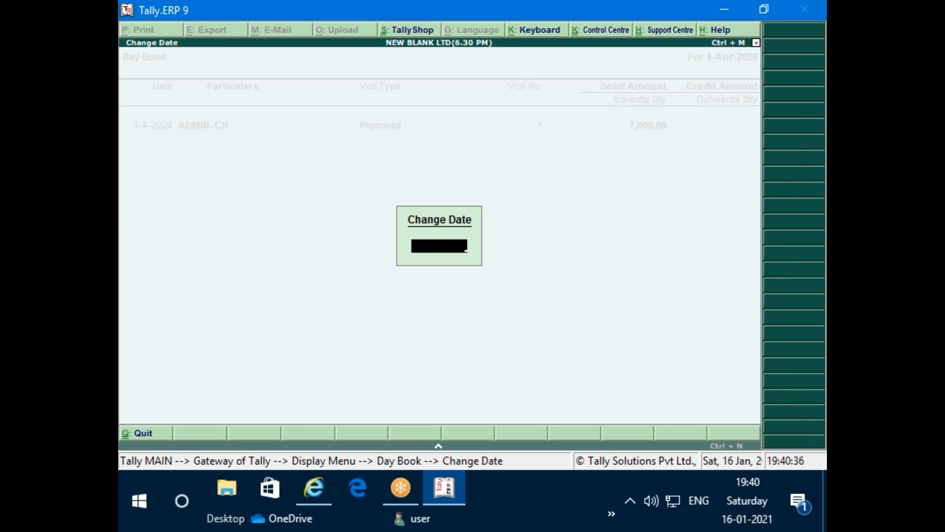
{"action": "key", "text": "Escape"}
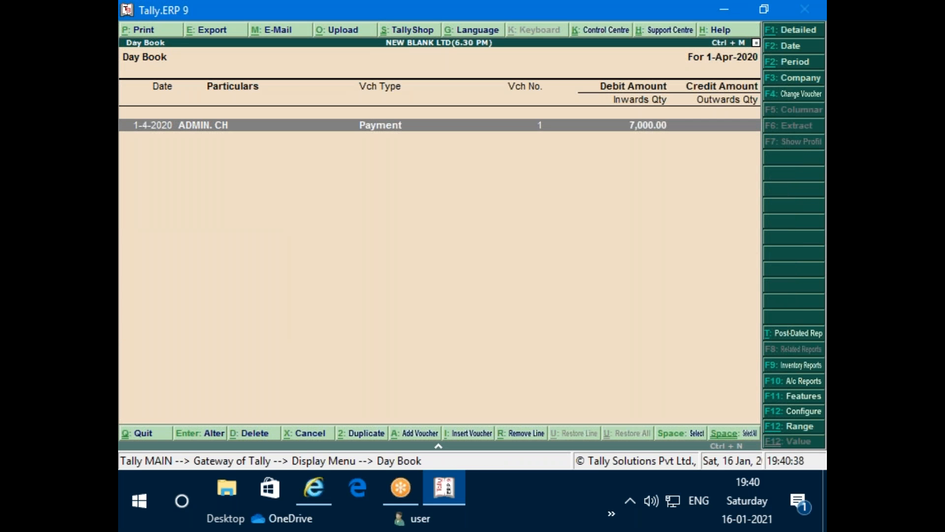
{"action": "key", "text": "F2"}
{"action": "key", "text": "Escape"}
Step: View the ADMIN. CH Payment voucher once more and return to the Gateway of Tally without saving
{"action": "key", "text": "Return"}
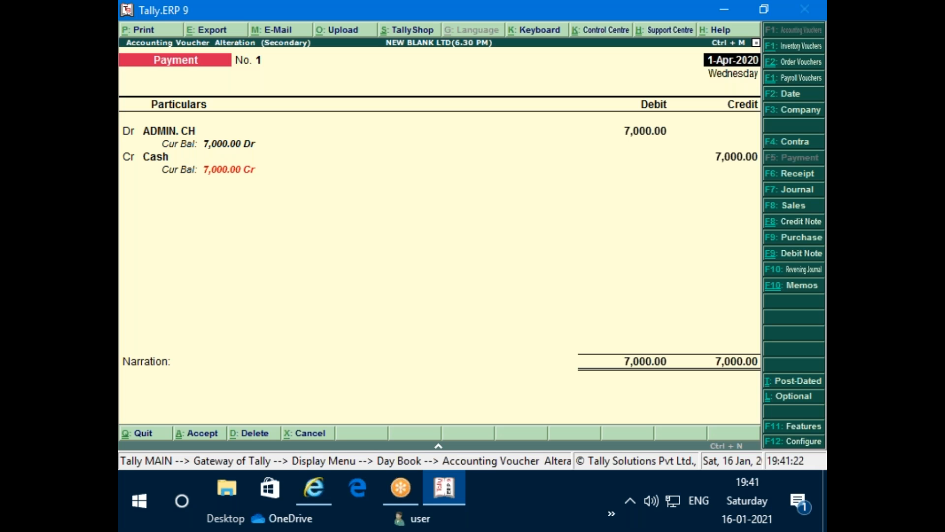
{"action": "key", "text": "Escape"}
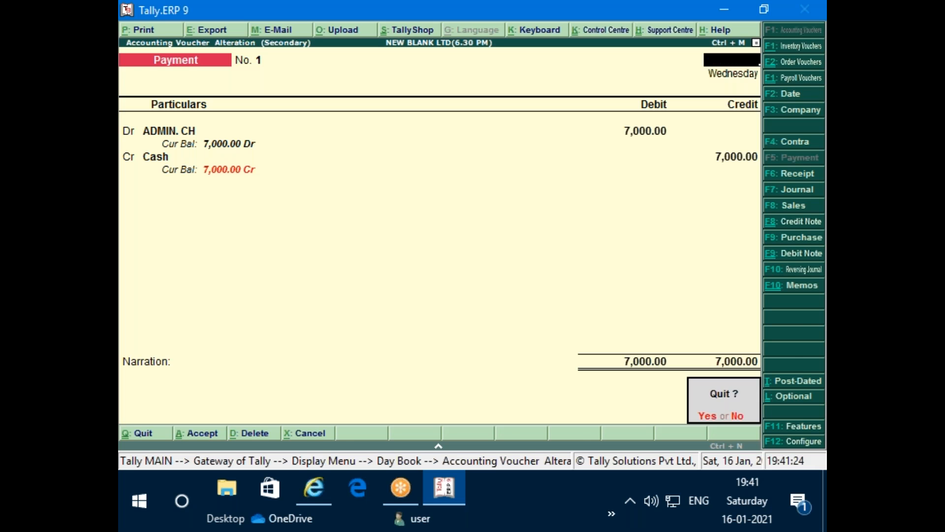
{"action": "key", "text": "y"}
{"action": "key", "text": "Escape"}
{"action": "key", "text": "Escape"}
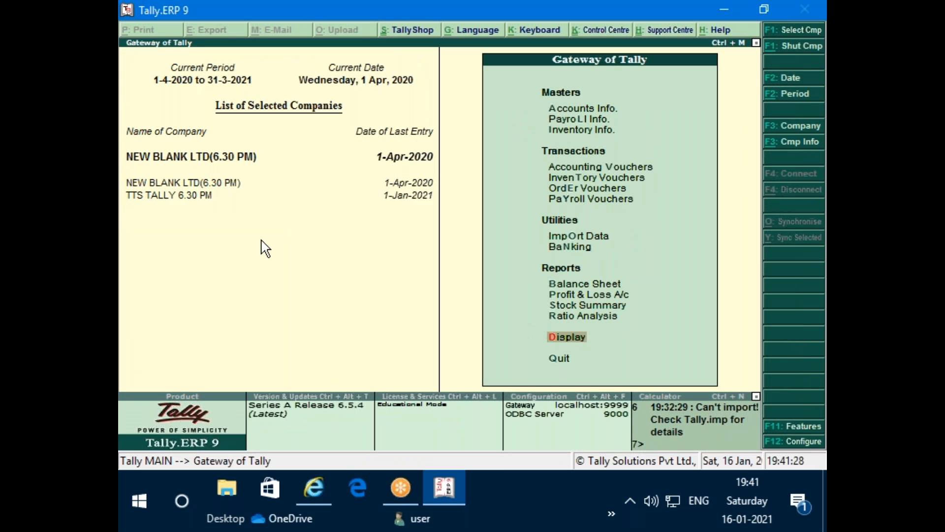
Step: Shut the company NEW BLANK LTD(6.30 PM) and display the detailed Balance Sheet of TTS TALLY 6.30 PM
{"action": "key", "text": "alt+F1"}
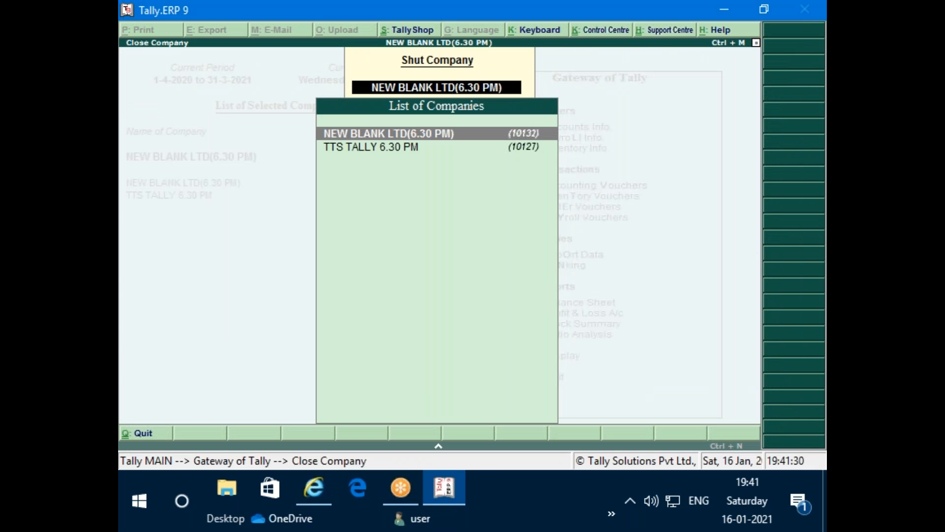
{"action": "key", "text": "Return"}
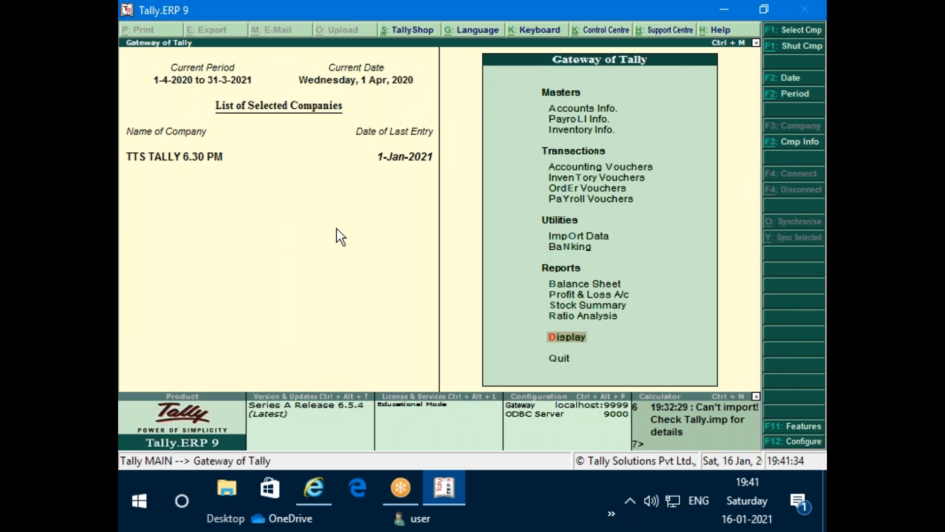
{"action": "key", "text": "b"}
{"action": "key", "text": "alt+F1"}
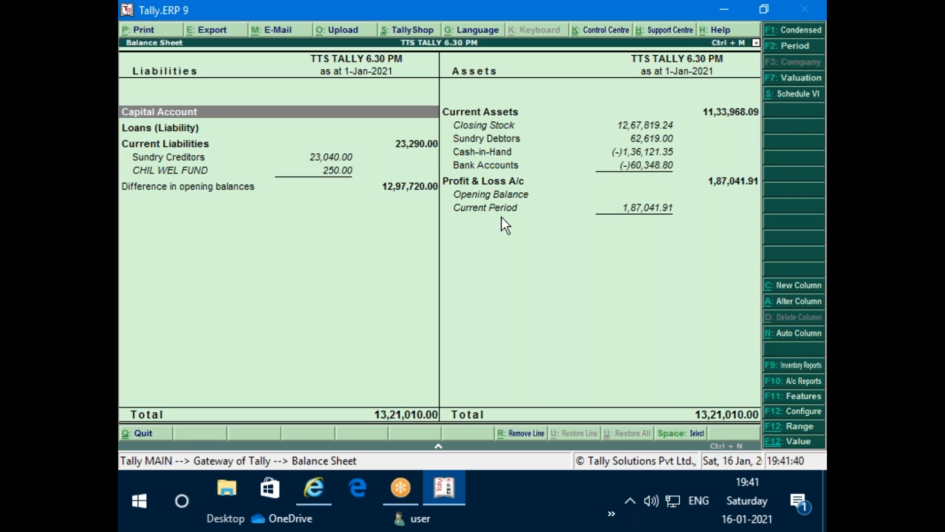
Step: From the Closing Stock line of the Balance Sheet, set Integrate accounts and inventory to No in the Inventory Features
{"action": "left_click", "coordinate": [650, 130]}
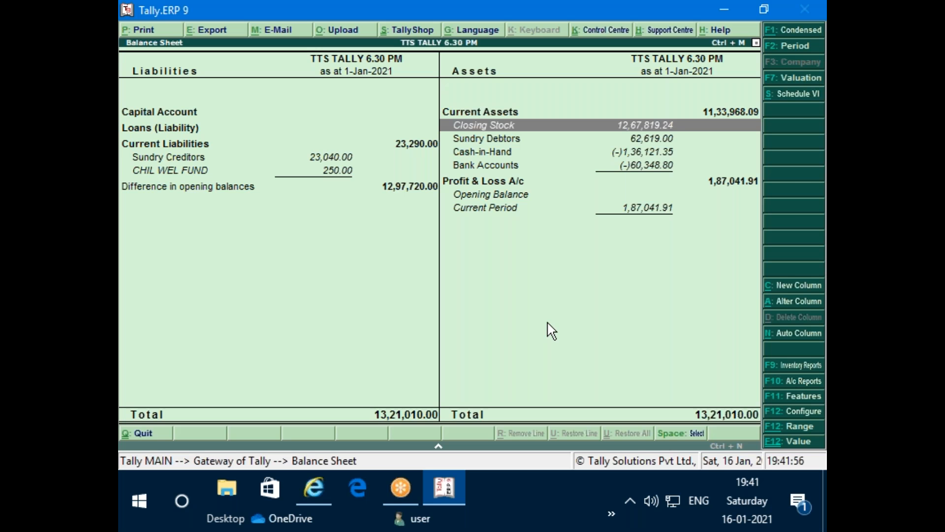
{"action": "key", "text": "F11"}
{"action": "key", "text": "F2"}
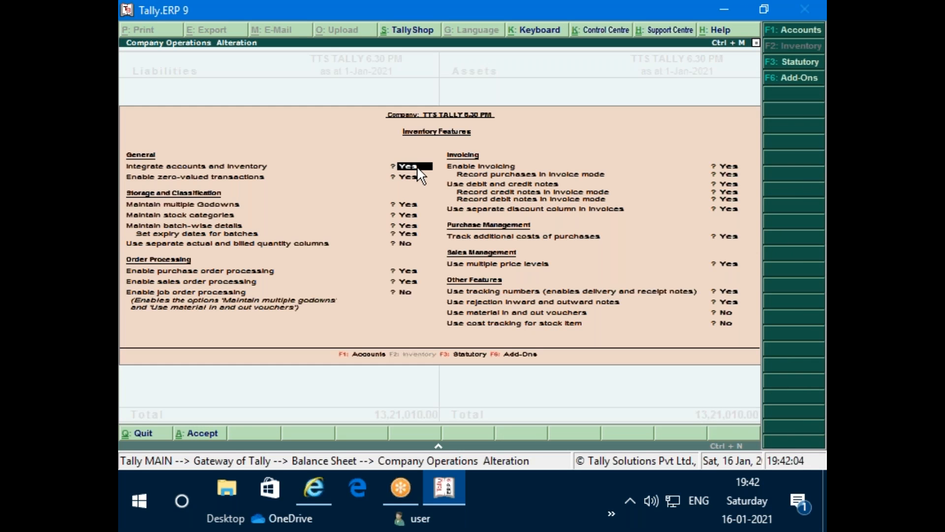
{"action": "type", "text": "n"}
{"action": "key", "text": "ctrl+a"}
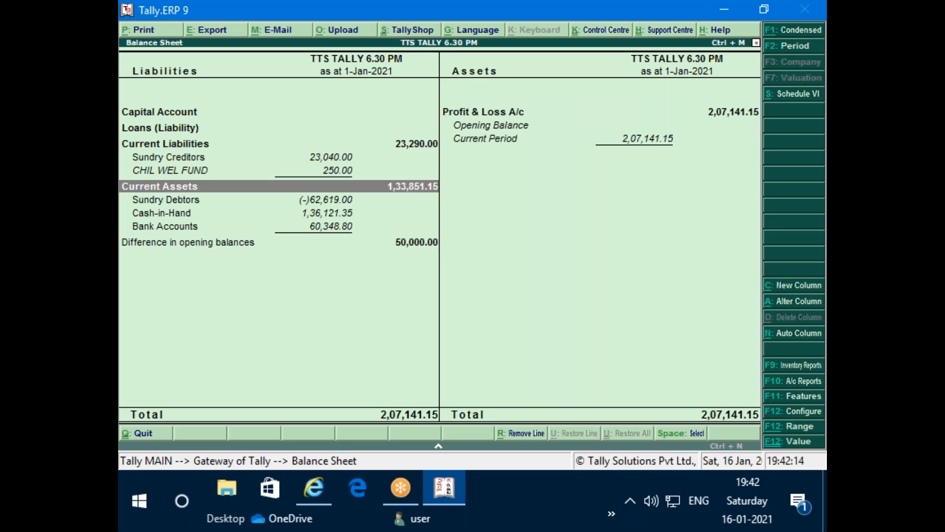
Step: Leave the Balance Sheet and display the single Stock Item Creation form from Inventory Info
{"action": "key", "text": "Escape"}
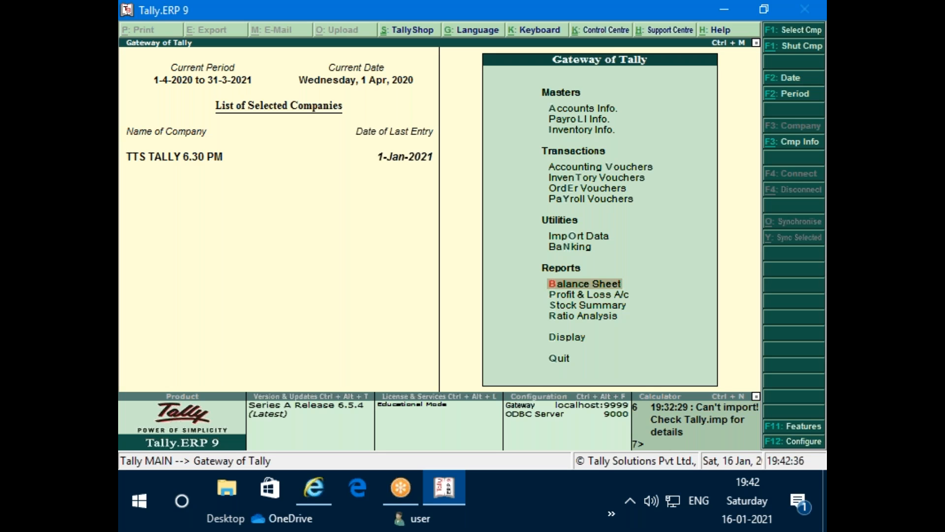
{"action": "key", "text": "Up"}
{"action": "key", "text": "Up"}
{"action": "key", "text": "Up"}
{"action": "key", "text": "Up"}
{"action": "key", "text": "Up"}
{"action": "key", "text": "Up"}
{"action": "key", "text": "Up"}
{"action": "key", "text": "Return"}
{"action": "key", "text": "Down"}
{"action": "key", "text": "Down"}
{"action": "key", "text": "Down"}
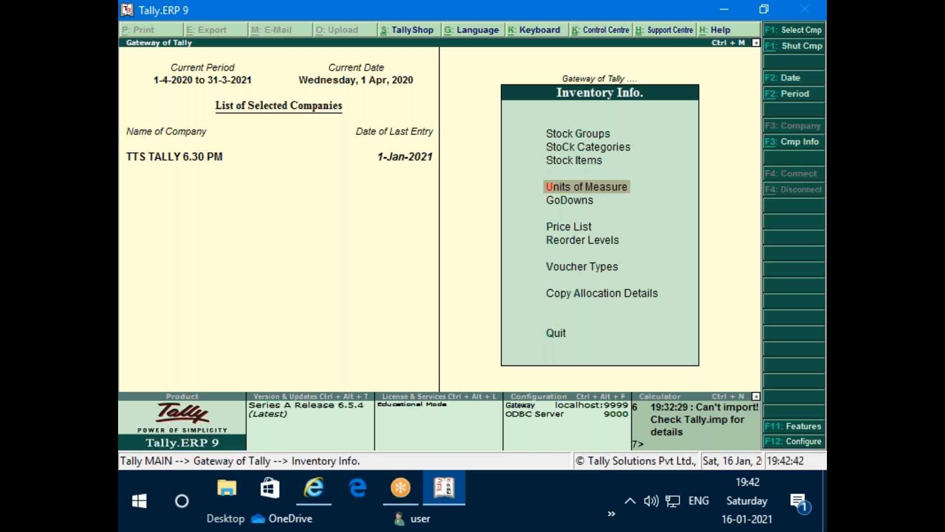
{"action": "key", "text": "Up"}
{"action": "key", "text": "Return"}
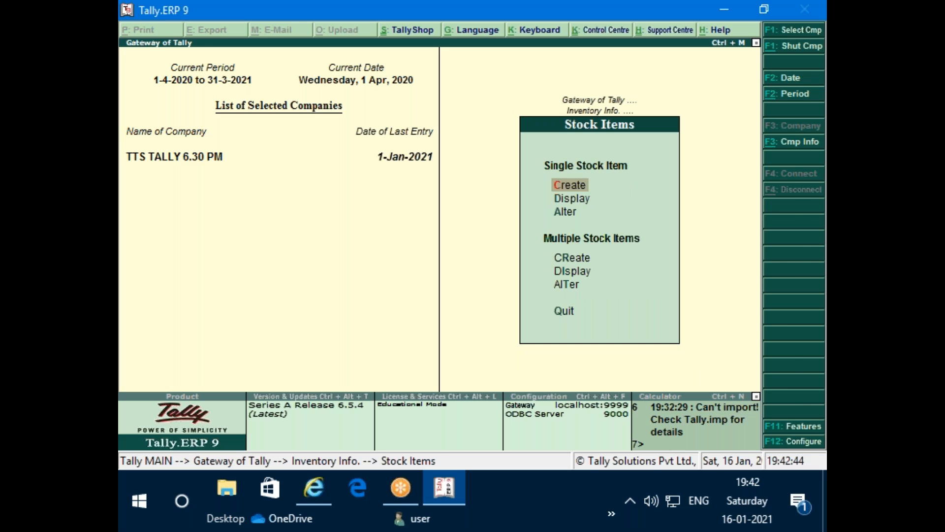
{"action": "key", "text": "Return"}
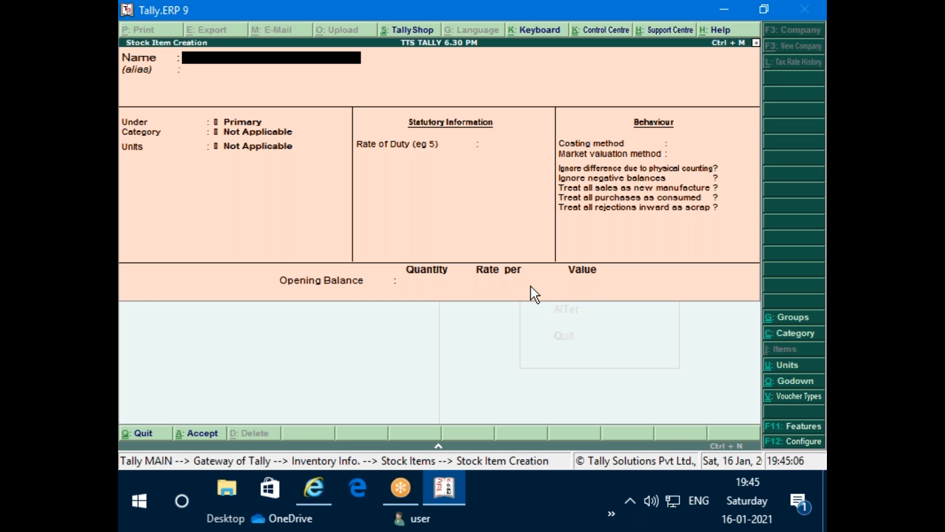
Step: Enter No again for Integrate accounts and inventory, and leave the blank stock item form without creating an item
{"action": "key", "text": "F11"}
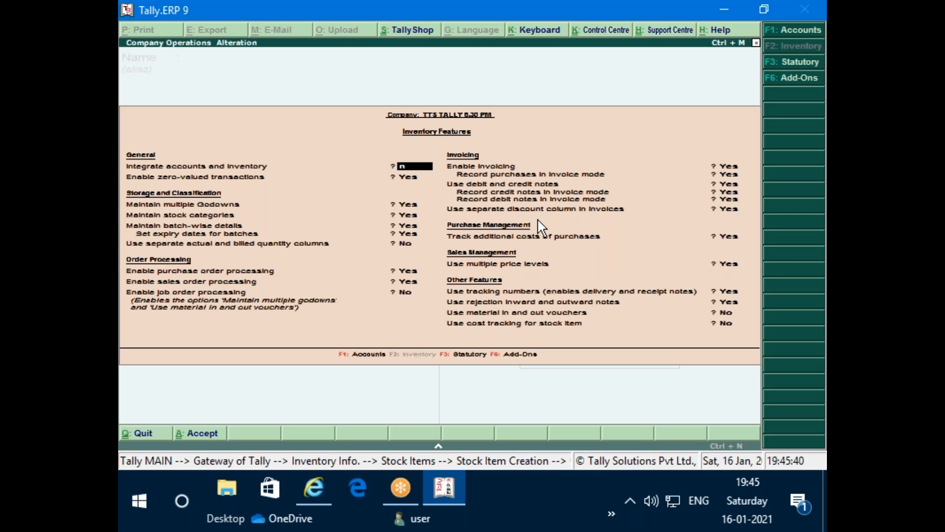
{"action": "key", "text": "ctrl+a"}
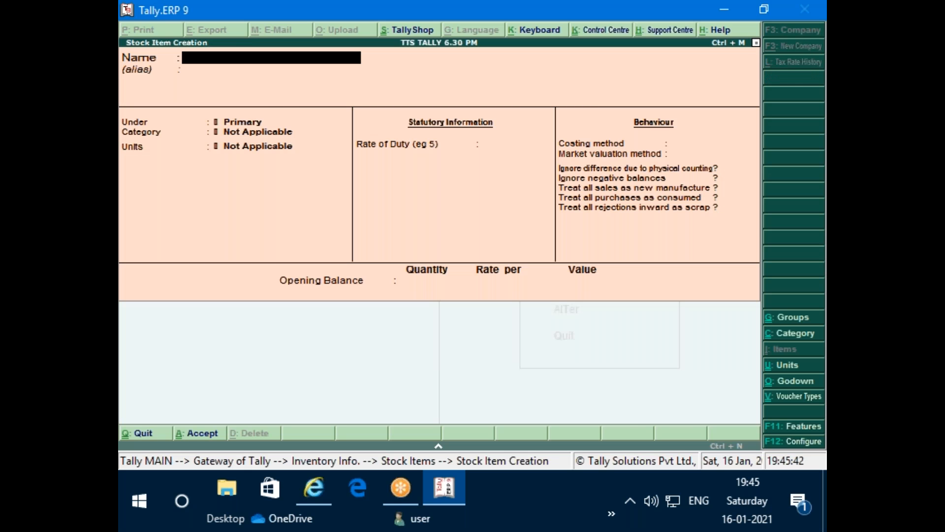
{"action": "key", "text": "Escape"}
{"action": "key", "text": "Escape"}
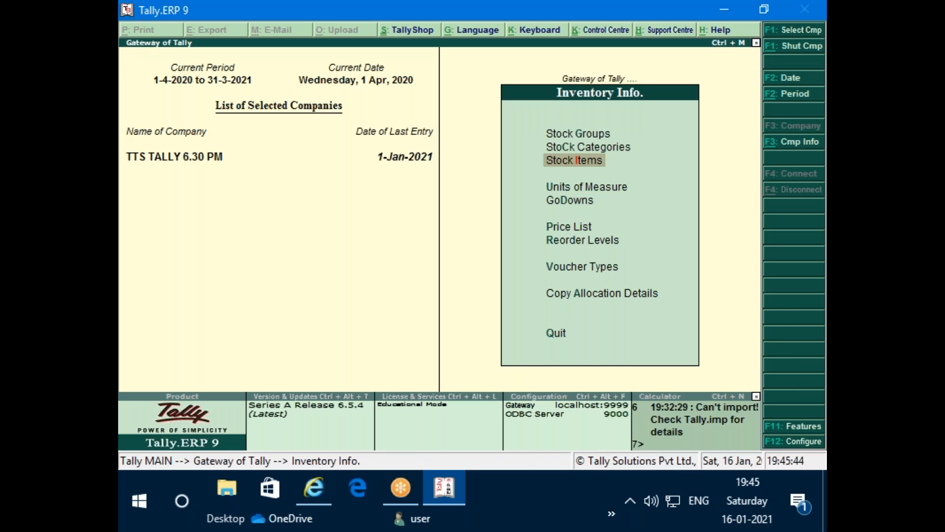
{"action": "key", "text": "Escape"}
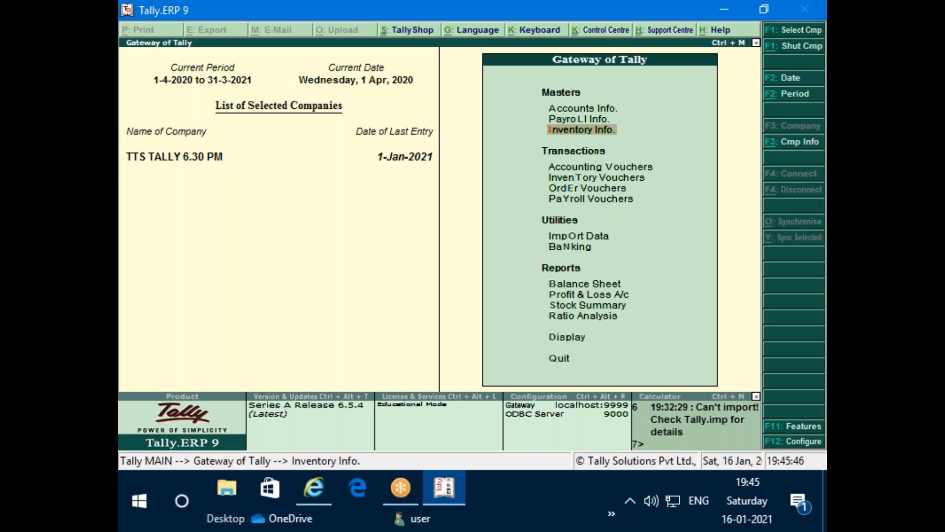
Step: Start a new single ledger in Accounts Info. and name it Stock in Trade without an alias
{"action": "key", "text": "Up"}
{"action": "key", "text": "Up"}
{"action": "key", "text": "Return"}
{"action": "key", "text": "Down"}
{"action": "key", "text": "Return"}
{"action": "key", "text": "Return"}
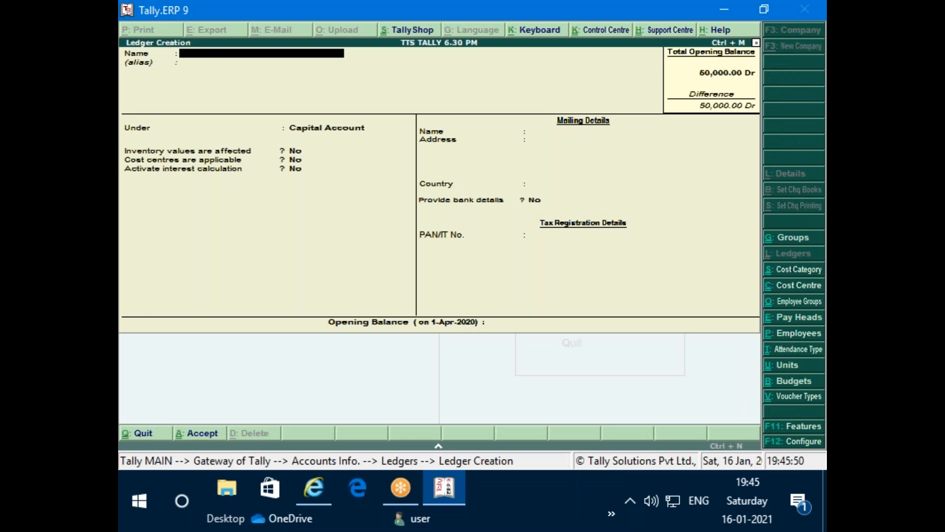
{"action": "type", "text": "Stock in trade"}
{"action": "key", "text": "Return"}
{"action": "key", "text": "Return"}
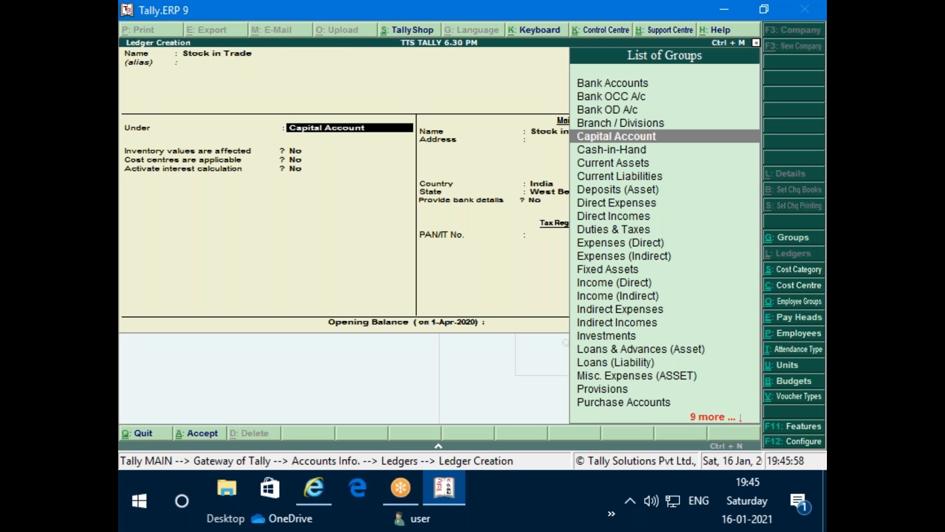
Step: Place the Stock in Trade ledger under the Stock-in-Hand group and keep interest calculation at No
{"action": "type", "text": "S"}
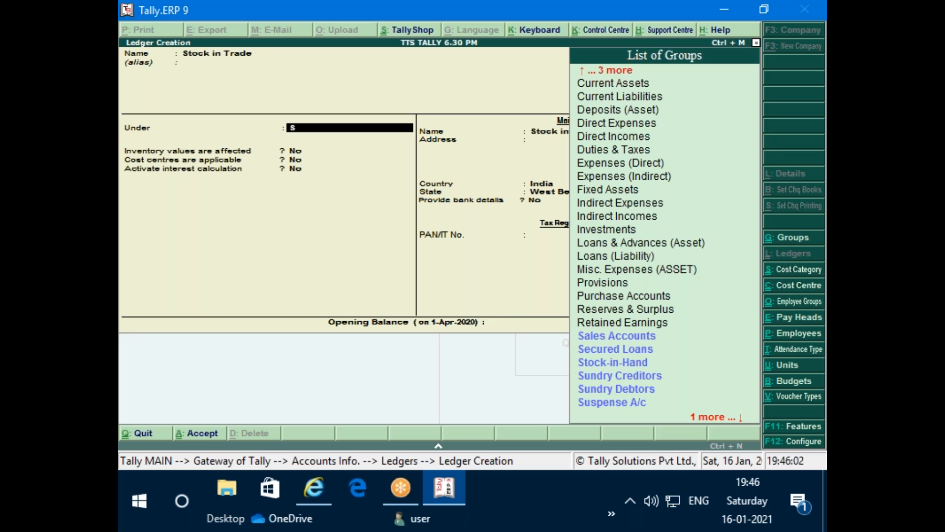
{"action": "key", "text": "Down"}
{"action": "key", "text": "Down"}
{"action": "key", "text": "Down"}
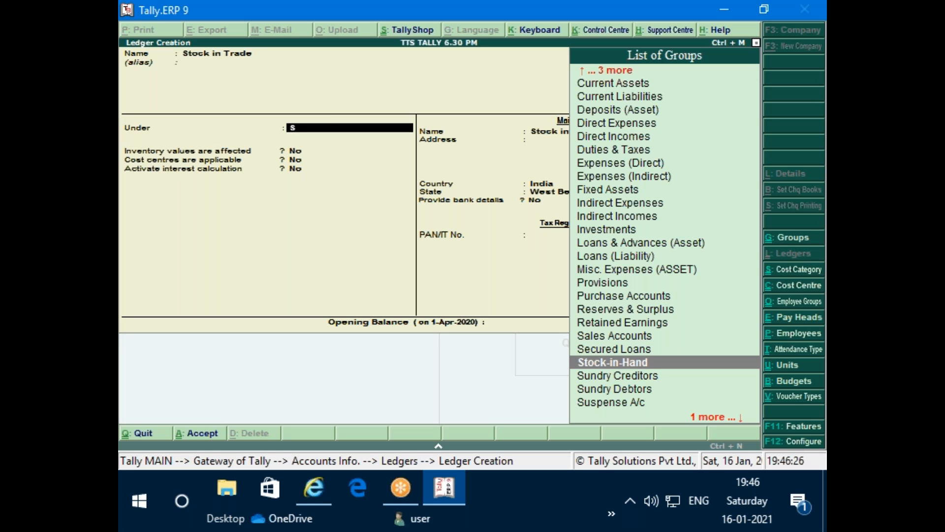
{"action": "key", "text": "Return"}
{"action": "key", "text": "Return"}
{"action": "key", "text": "Return"}
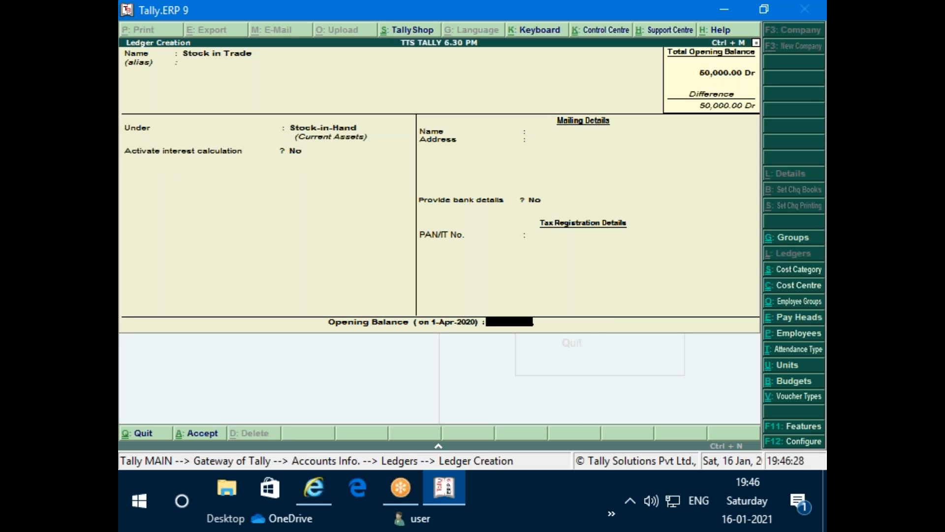
Step: Give the ledger an opening balance of 25,000 Dr, save it, and return to the Gateway of Tally
{"action": "type", "text": "25000"}
{"action": "key", "text": "Return"}
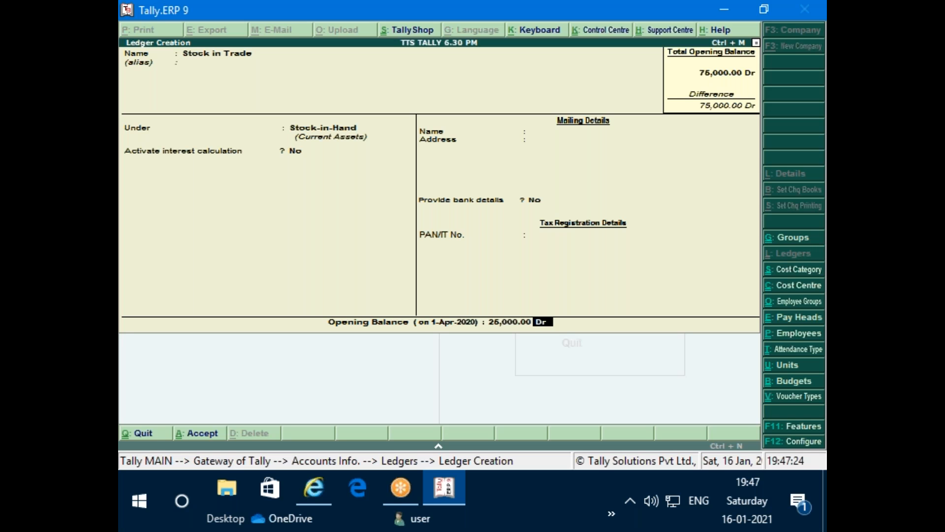
{"action": "key", "text": "ctrl+a"}
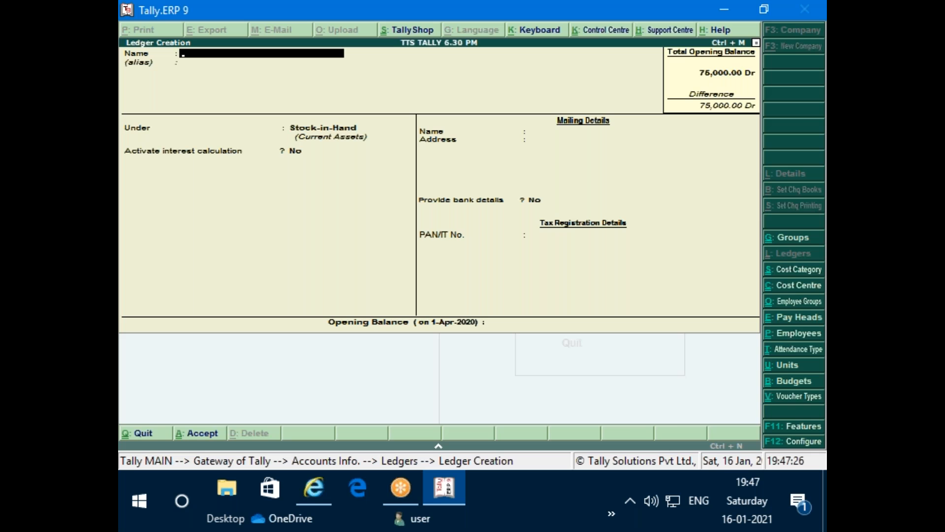
{"action": "key", "text": "Escape"}
{"action": "key", "text": "Escape"}
{"action": "key", "text": "Escape"}
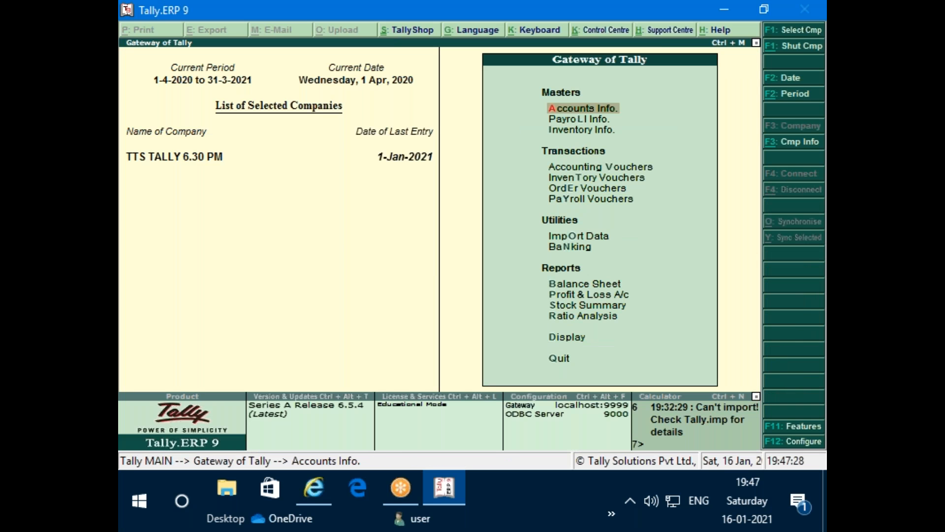
Step: Check the Integrate accounts and inventory setting in the company's Inventory Features without changing it
{"action": "key", "text": "F11"}
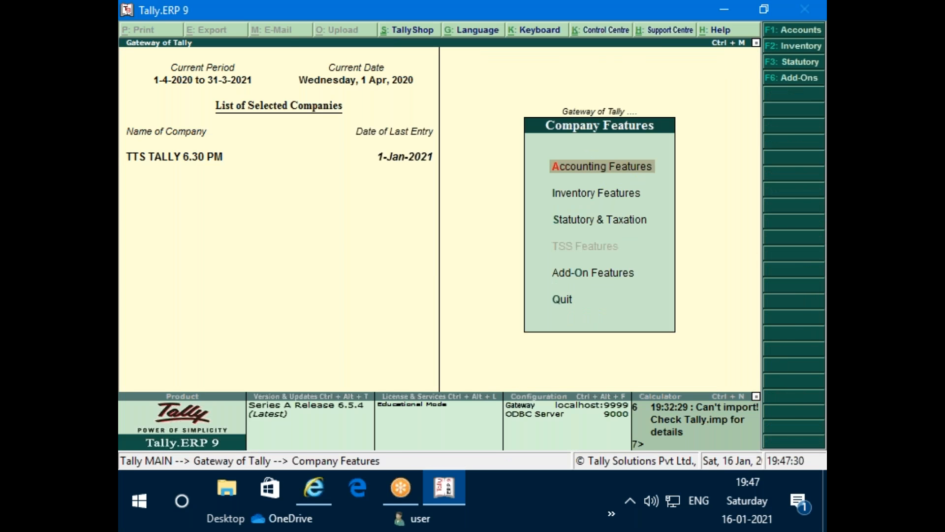
{"action": "key", "text": "i"}
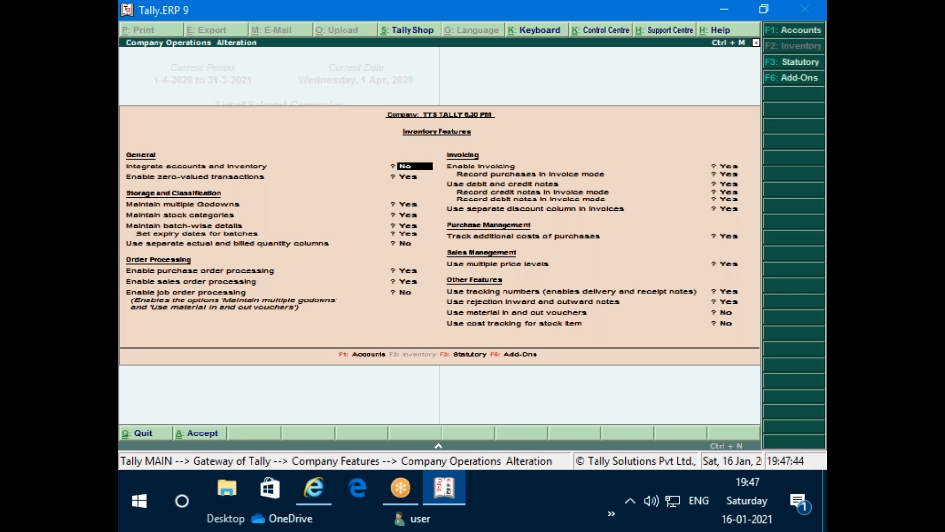
{"action": "key", "text": "Escape"}
{"action": "key", "text": "Escape"}
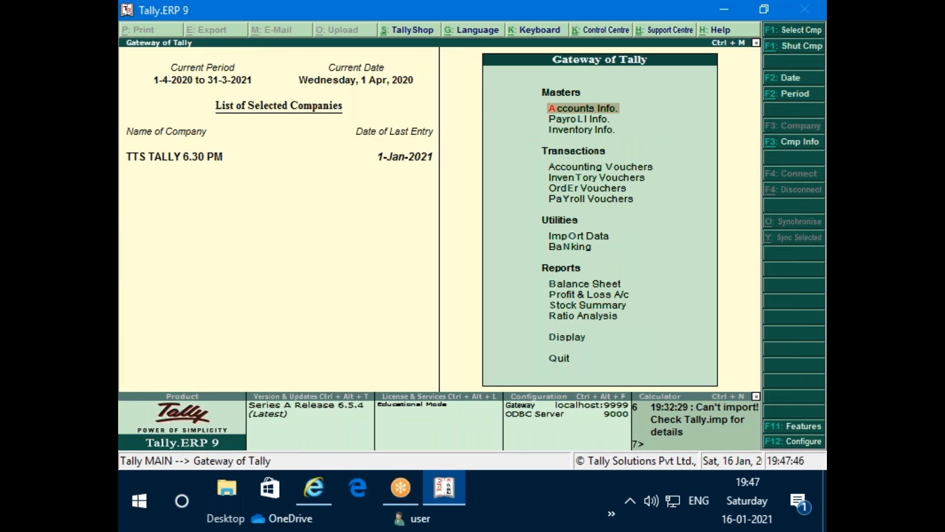
Step: Display the detailed Balance Sheet and examine the Closing Stock line under Current Assets
{"action": "key", "text": "b"}
{"action": "key", "text": "alt+F1"}
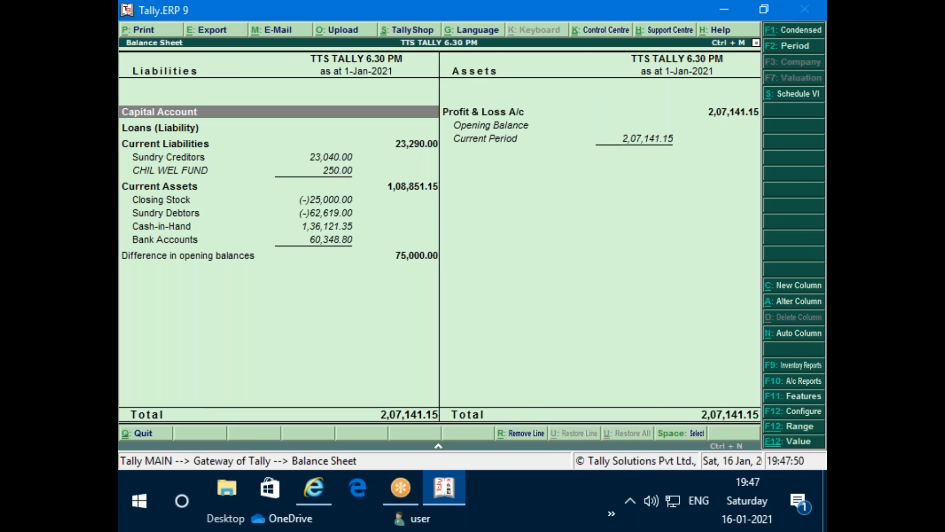
{"action": "key", "text": "Down"}
{"action": "key", "text": "Down"}
{"action": "key", "text": "Down"}
{"action": "key", "text": "Down"}
{"action": "key", "text": "Down"}
{"action": "key", "text": "Down"}
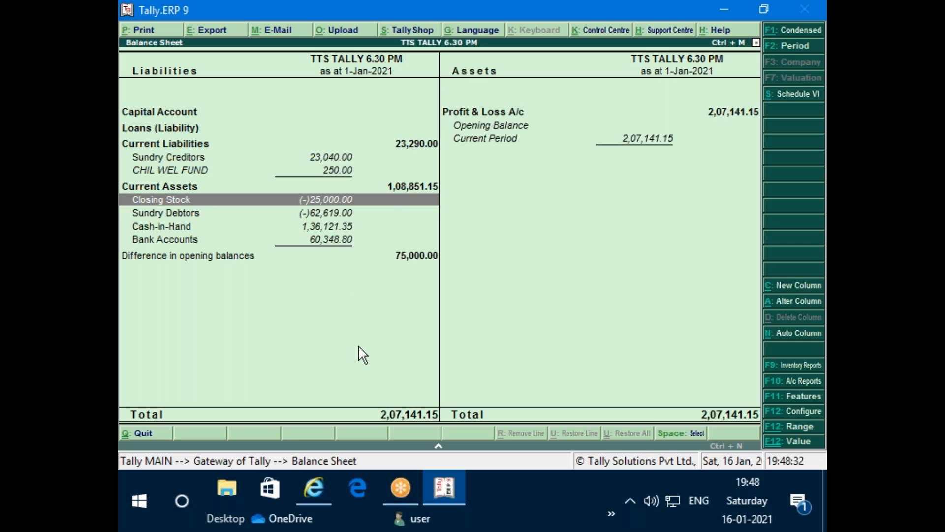
Step: Set Integrate accounts and inventory to Yes in the Inventory Features and save the company settings
{"action": "key", "text": "F11"}
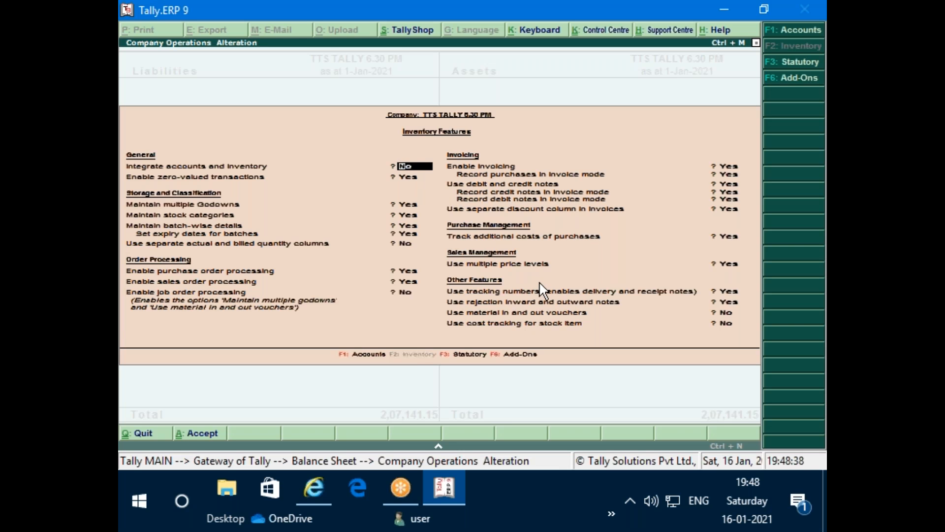
{"action": "type", "text": "y"}
{"action": "key", "text": "Return"}
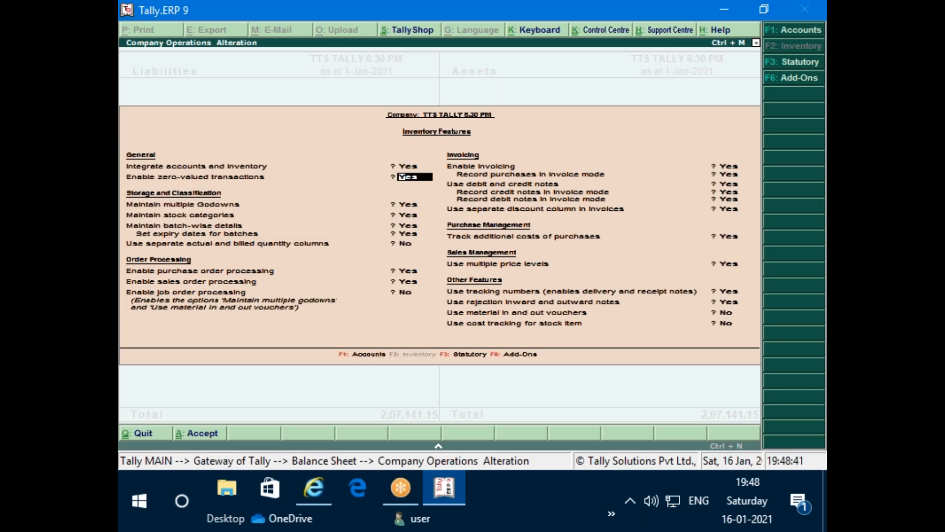
{"action": "key", "text": "ctrl+a"}
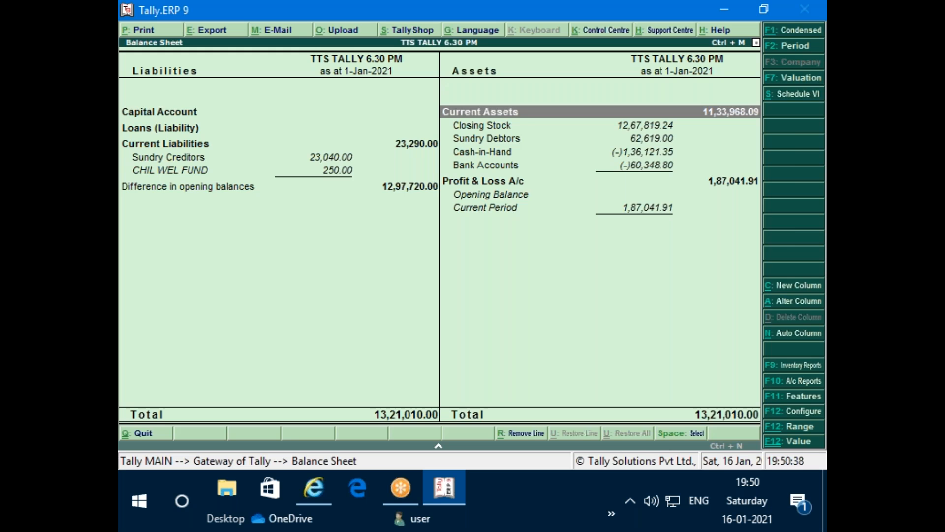
Step: Examine the file formats available for exporting the Balance Sheet, including Excel, JPEG and PDF, and leave the export settings without exporting
{"action": "key", "text": "alt+e"}
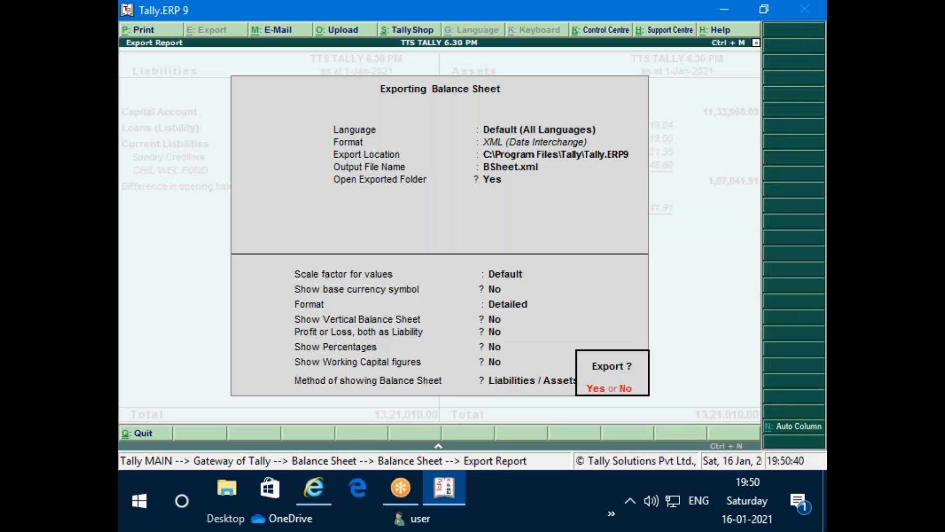
{"action": "key", "text": "n"}
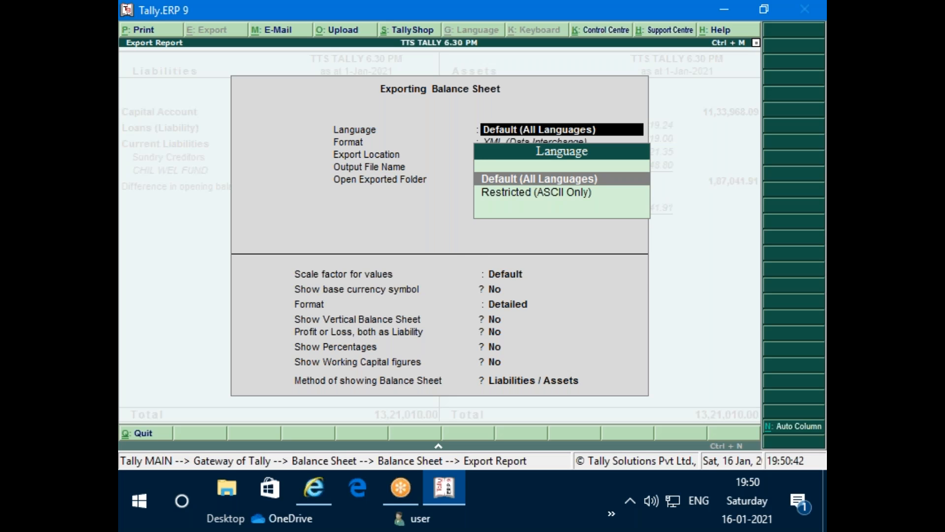
{"action": "key", "text": "Return"}
{"action": "key", "text": "Up"}
{"action": "key", "text": "Up"}
{"action": "key", "text": "Up"}
{"action": "key", "text": "Up"}
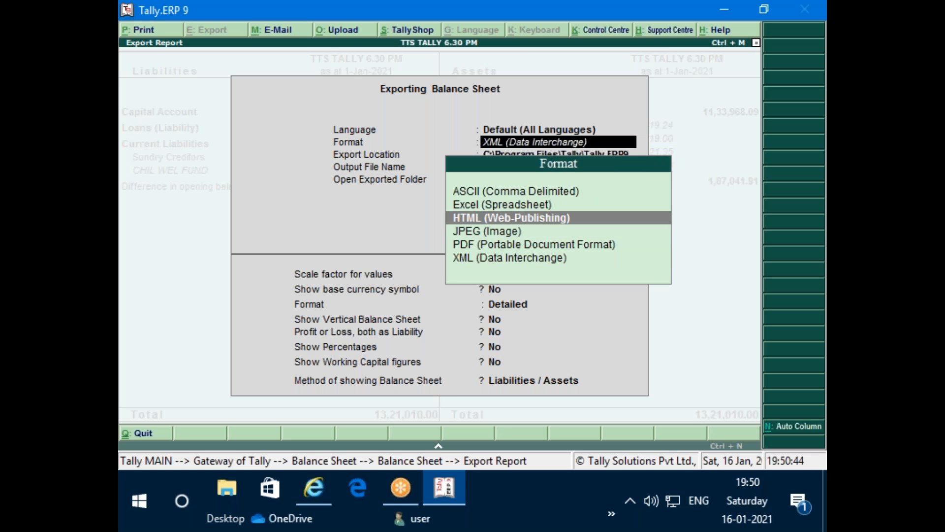
{"action": "key", "text": "Down"}
{"action": "key", "text": "Down"}
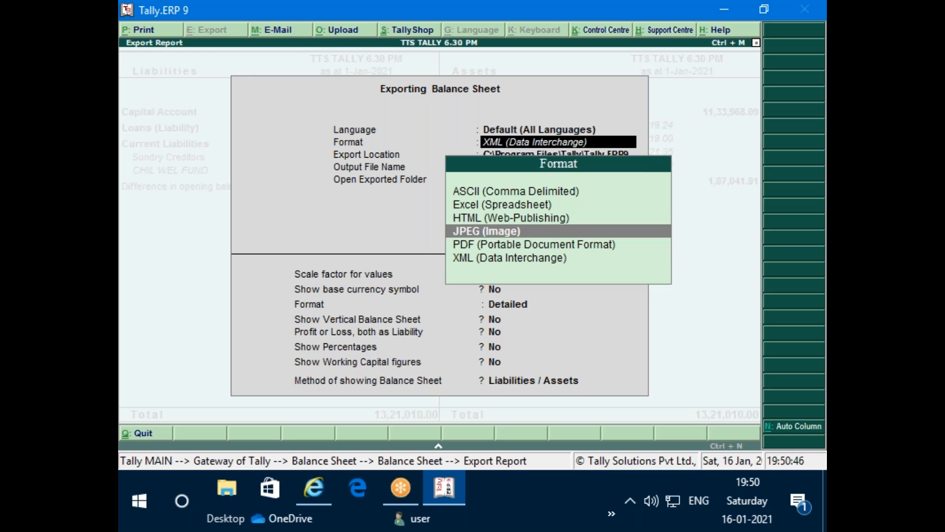
{"action": "key", "text": "Down"}
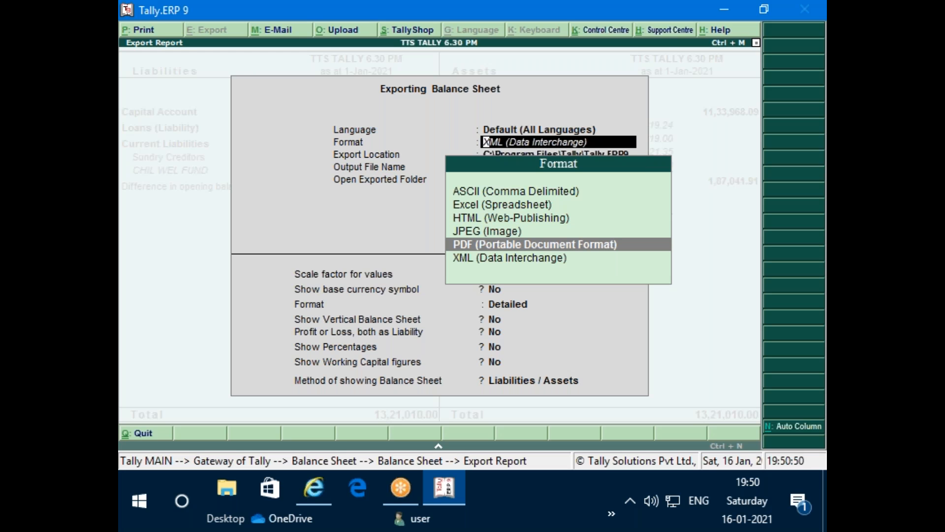
{"action": "key", "text": "Up"}
{"action": "key", "text": "Up"}
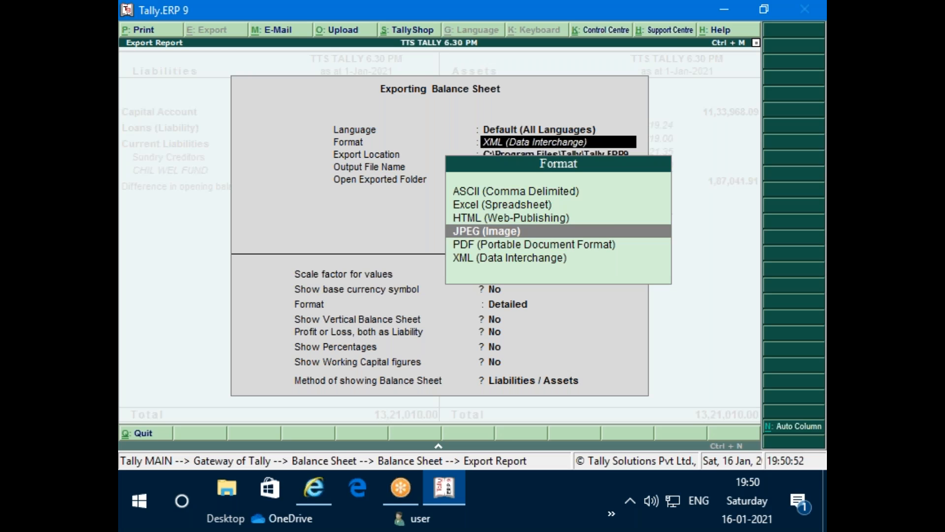
{"action": "key", "text": "Up"}
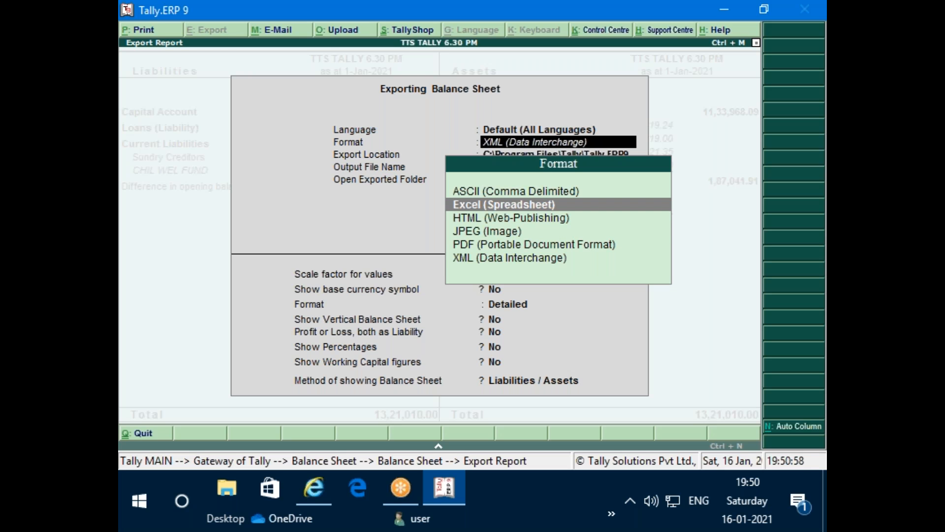
{"action": "key", "text": "Down"}
{"action": "key", "text": "Down"}
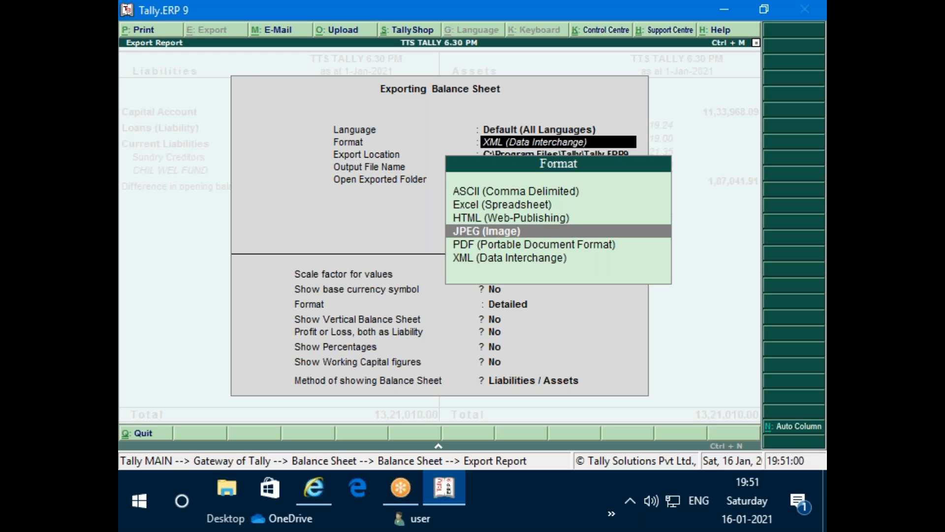
{"action": "key", "text": "Down"}
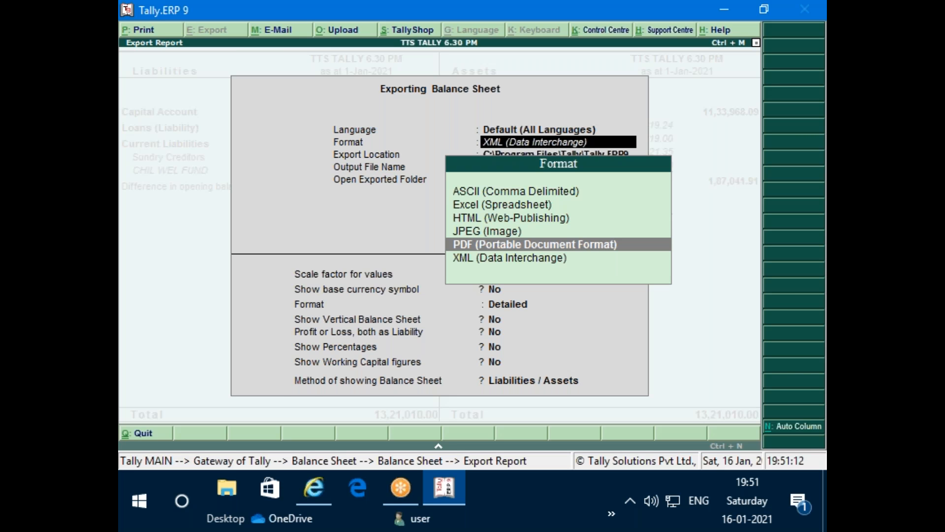
{"action": "key", "text": "Escape"}
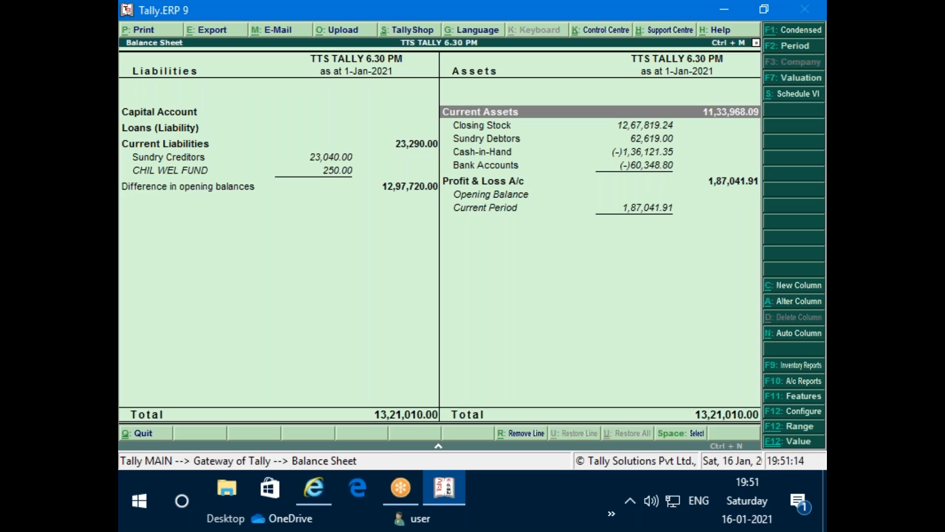
Step: Reopen the Balance Sheet export settings for editing and choose Excel (Spreadsheet) as the format
{"action": "key", "text": "alt+e"}
{"action": "key", "text": "ctrl+a"}
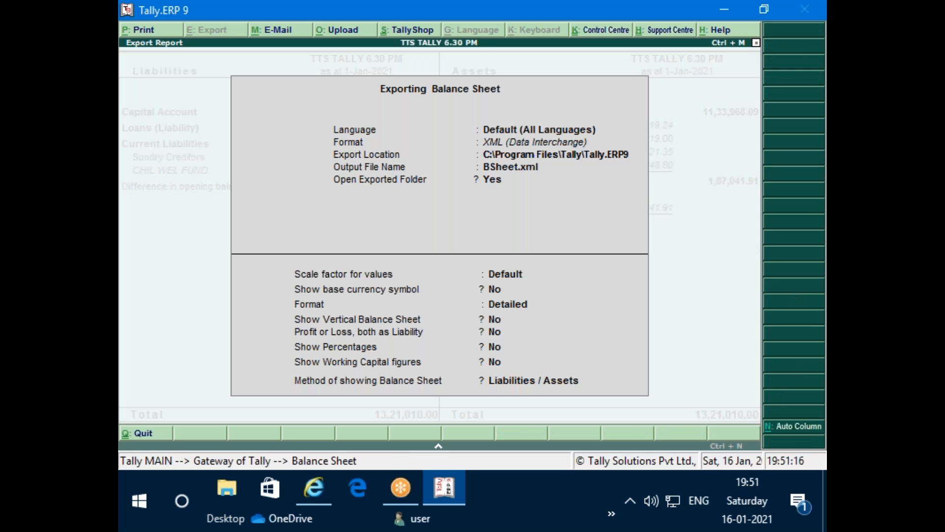
{"action": "key", "text": "n"}
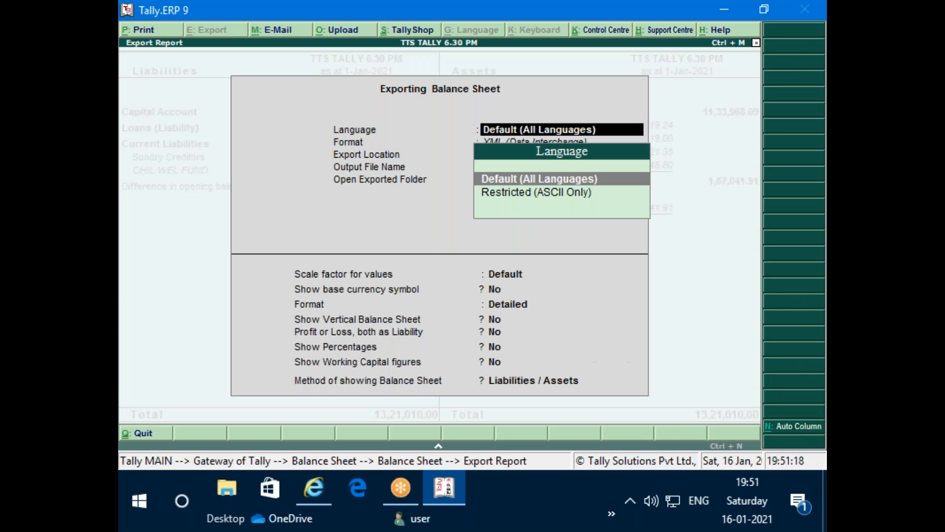
{"action": "key", "text": "Return"}
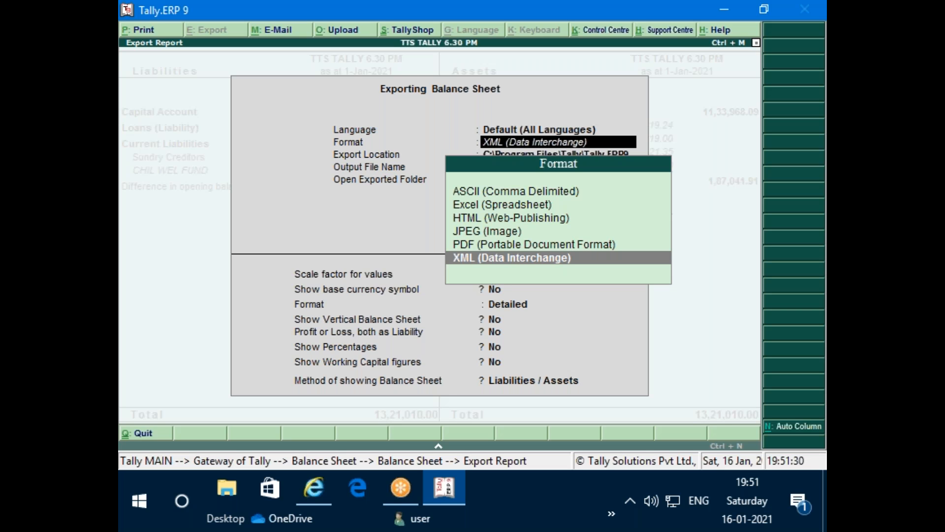
{"action": "key", "text": "Up"}
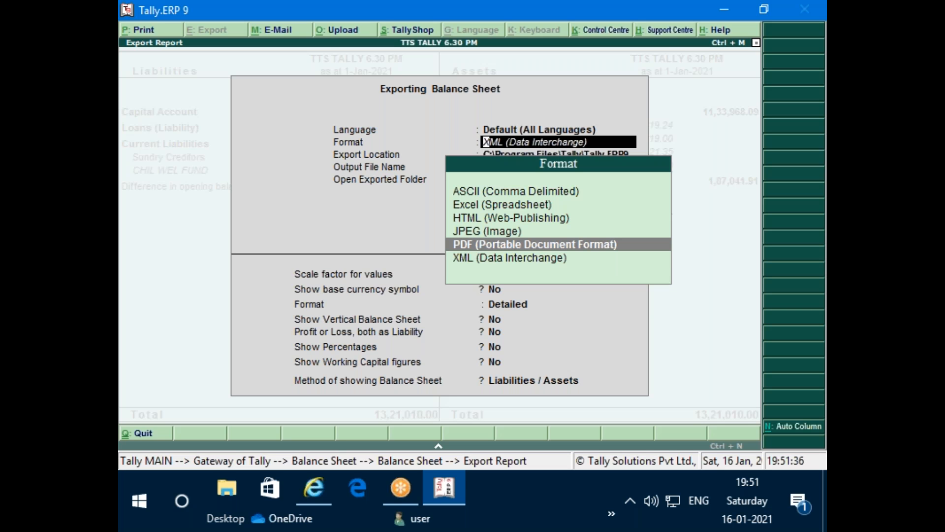
{"action": "key", "text": "Up"}
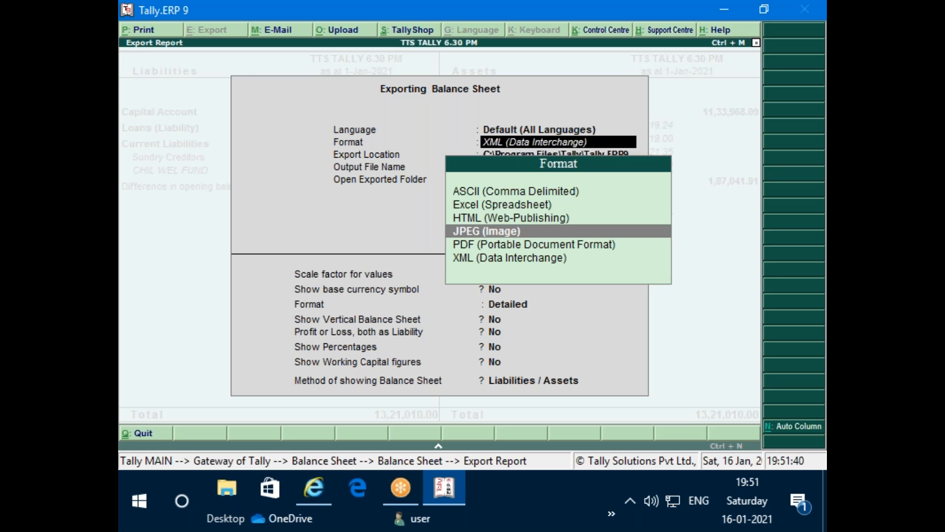
{"action": "key", "text": "Up"}
{"action": "key", "text": "Up"}
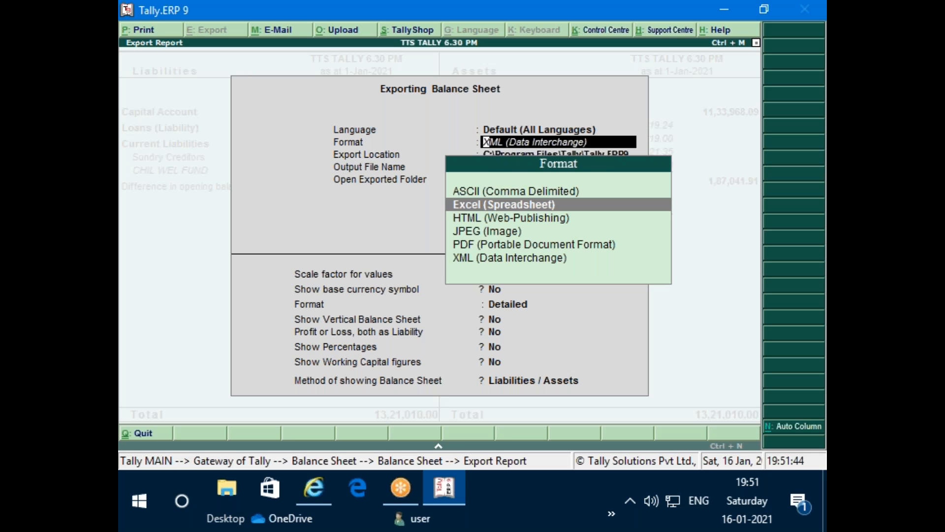
{"action": "key", "text": "Return"}
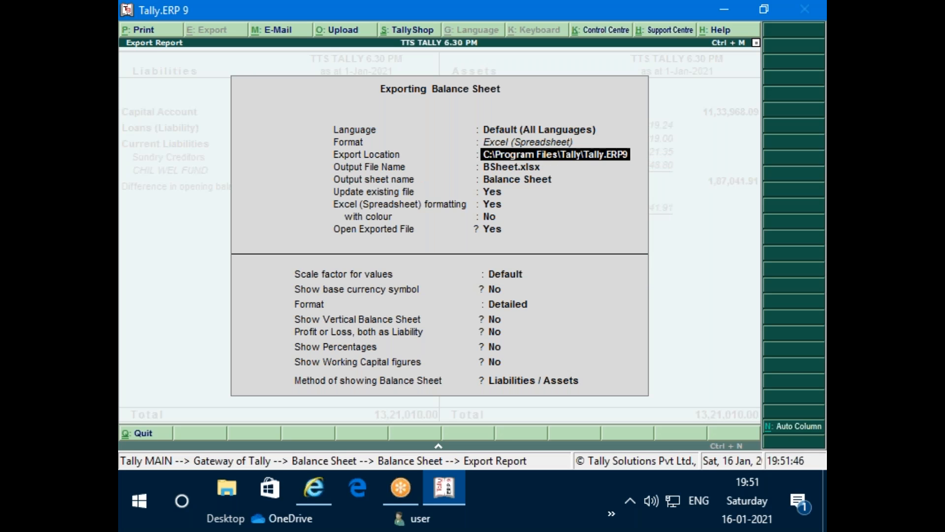
Step: Replace the export location with the path of the trainer's personal folder on the Desktop under C:\Users\user\Desktop
{"action": "key", "text": "BackSpace"}
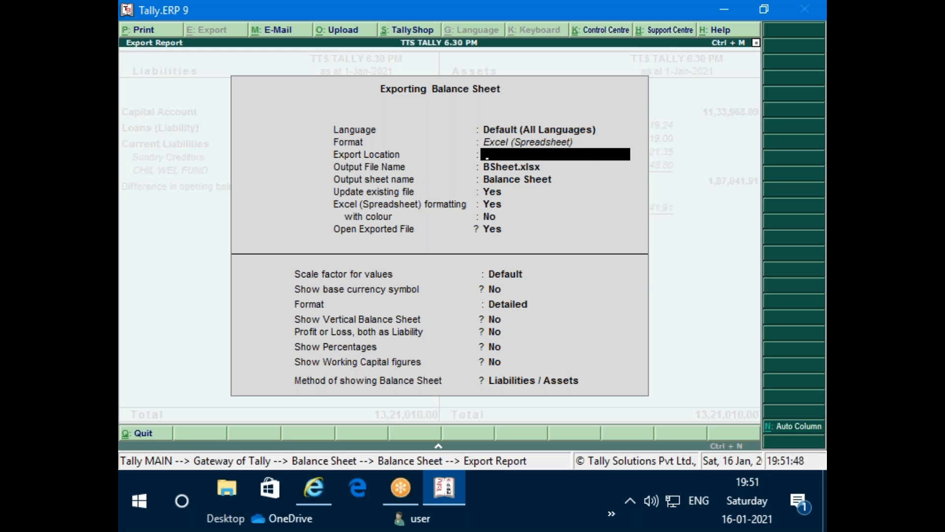
{"action": "type", "text": "C:\\Users\\user\\Desktop\\RAJAT"}
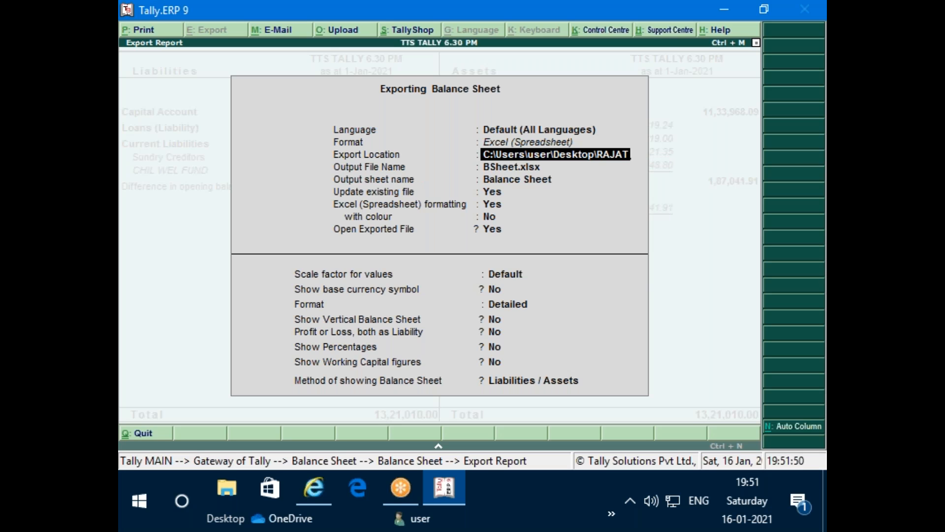
{"action": "key", "text": "Return"}
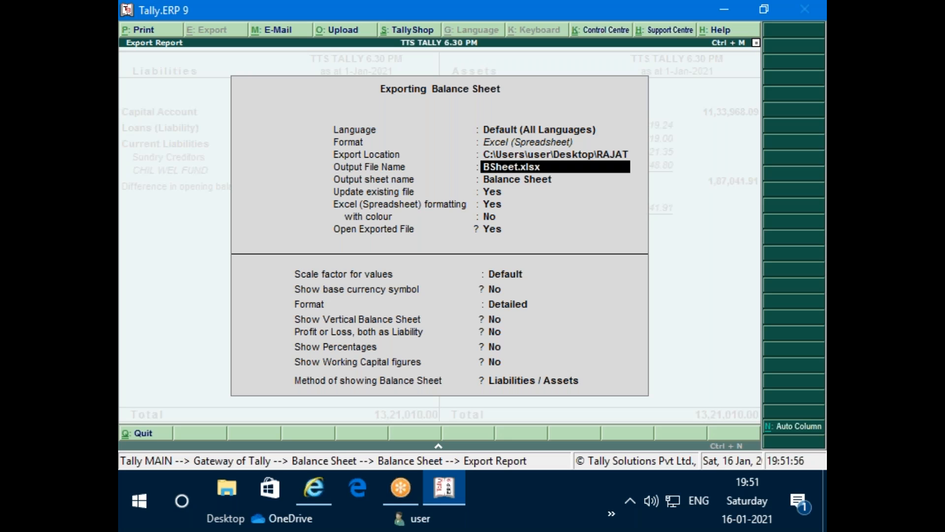
Step: Export the Balance Sheet as BSheet.xlsx with the remaining options at their defaults, and close the workbook once viewed
{"action": "key", "text": "Return"}
{"action": "key", "text": "Return"}
{"action": "key", "text": "Return"}
{"action": "key", "text": "Return"}
{"action": "key", "text": "Return"}
{"action": "key", "text": "Return"}
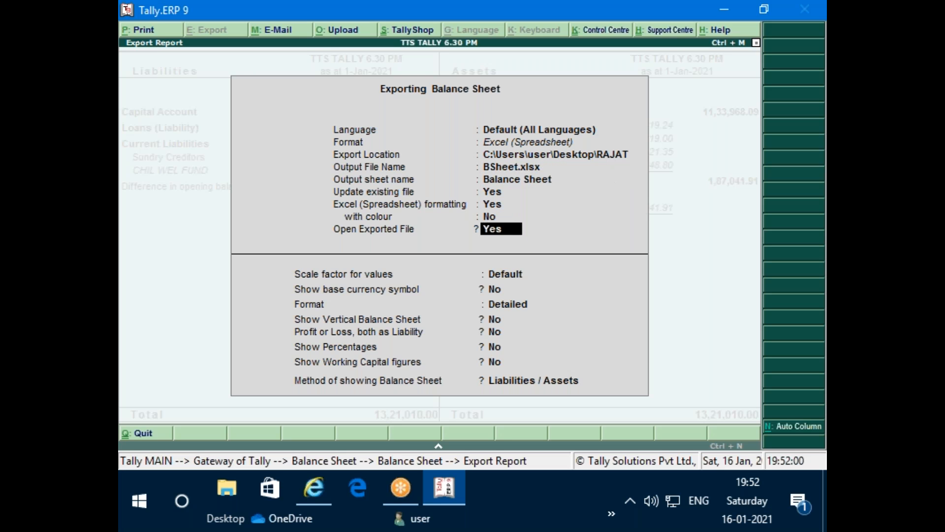
{"action": "key", "text": "Return"}
{"action": "key", "text": "Return"}
{"action": "key", "text": "Return"}
{"action": "key", "text": "Return"}
{"action": "key", "text": "Return"}
{"action": "key", "text": "Return"}
{"action": "key", "text": "Return"}
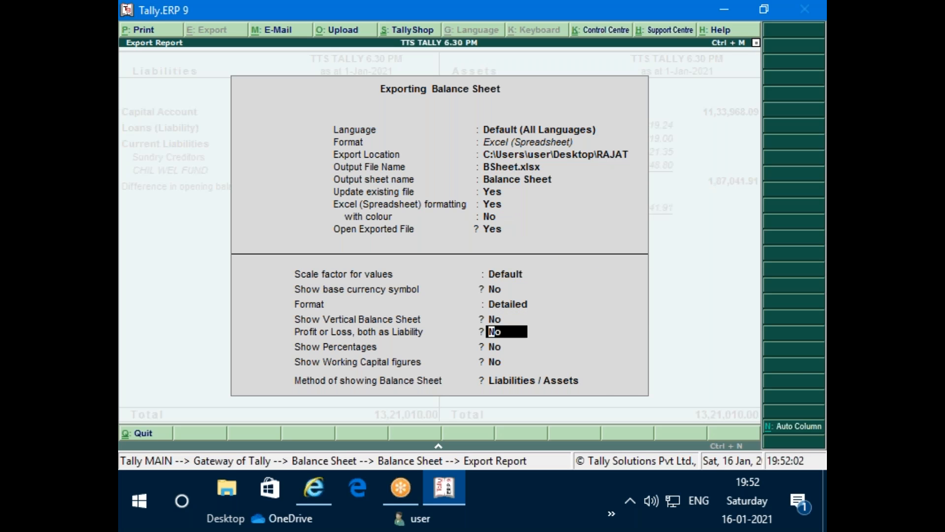
{"action": "key", "text": "Return"}
{"action": "key", "text": "Return"}
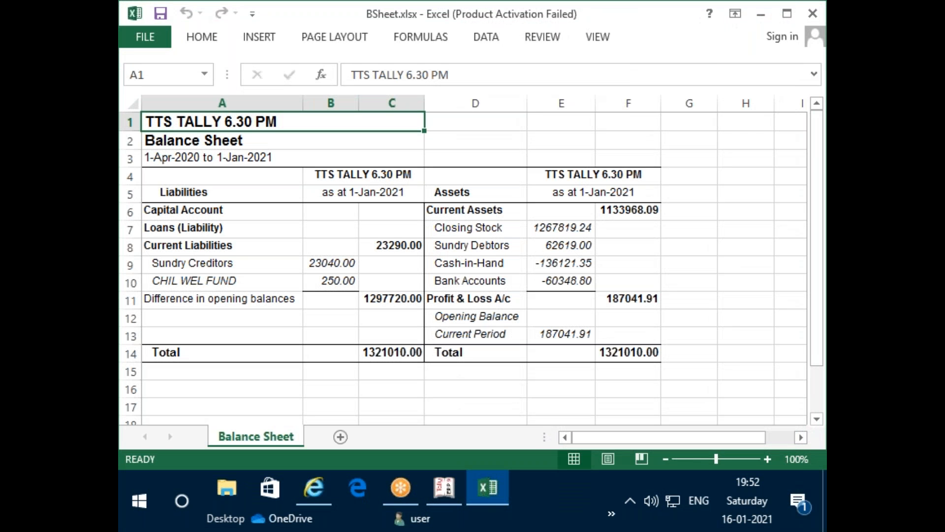
{"action": "left_click", "coordinate": [676, 54]}
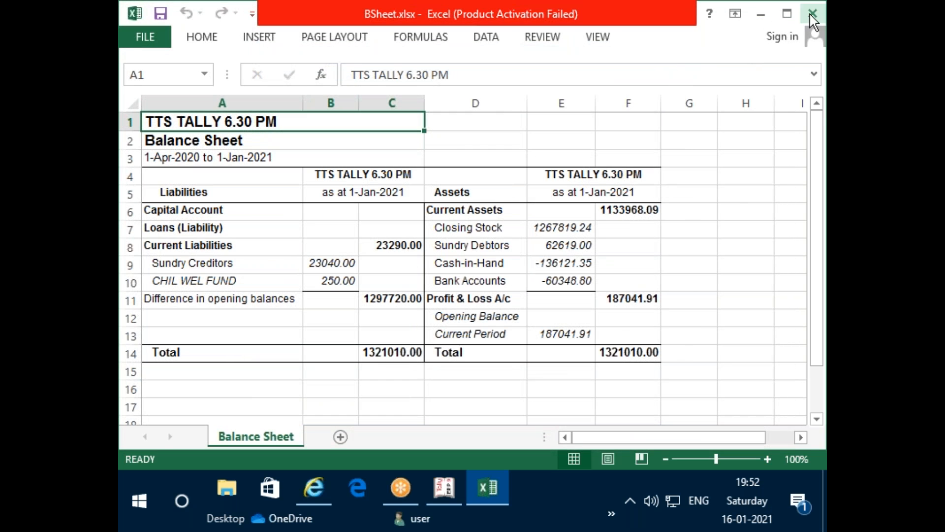
{"action": "left_click", "coordinate": [813, 13]}
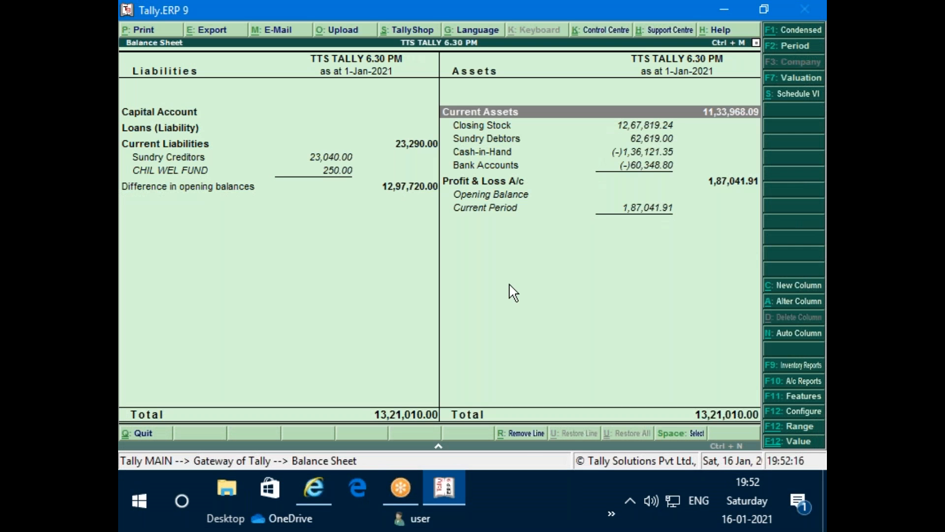
Step: Reopen the Balance Sheet export settings for editing and choose PDF (Portable Document Format) as the format
{"action": "key", "text": "alt+e"}
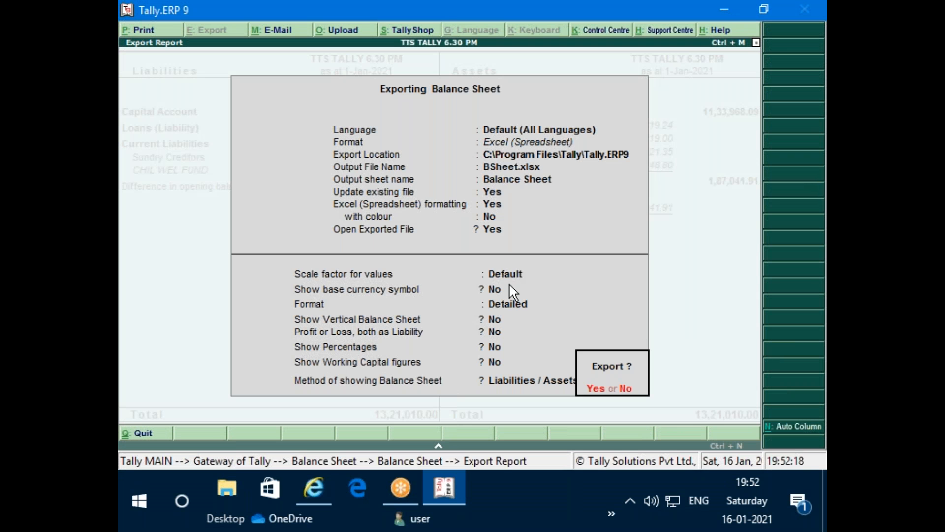
{"action": "key", "text": "n"}
{"action": "key", "text": "Return"}
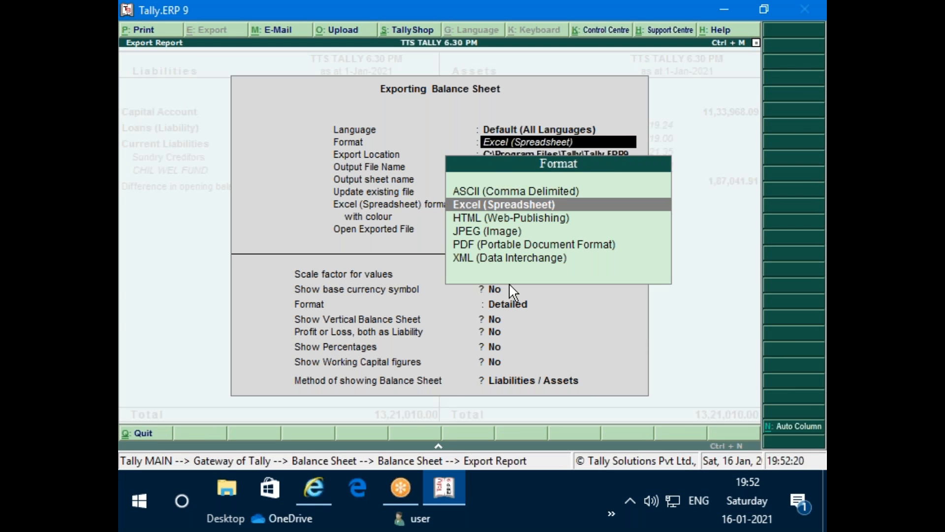
{"action": "key", "text": "Down"}
{"action": "key", "text": "Down"}
{"action": "key", "text": "Down"}
{"action": "key", "text": "Return"}
Step: Set the PDF's export location to the trainer's personal folder on the Desktop, replacing the Tally.ERP9 program folder
{"action": "key", "text": "Return"}
{"action": "key", "text": "Return"}
{"action": "key", "text": "Return"}
{"action": "key", "text": "Return"}
{"action": "key", "text": "Return"}
{"action": "key", "text": "Return"}
{"action": "key", "text": "Return"}
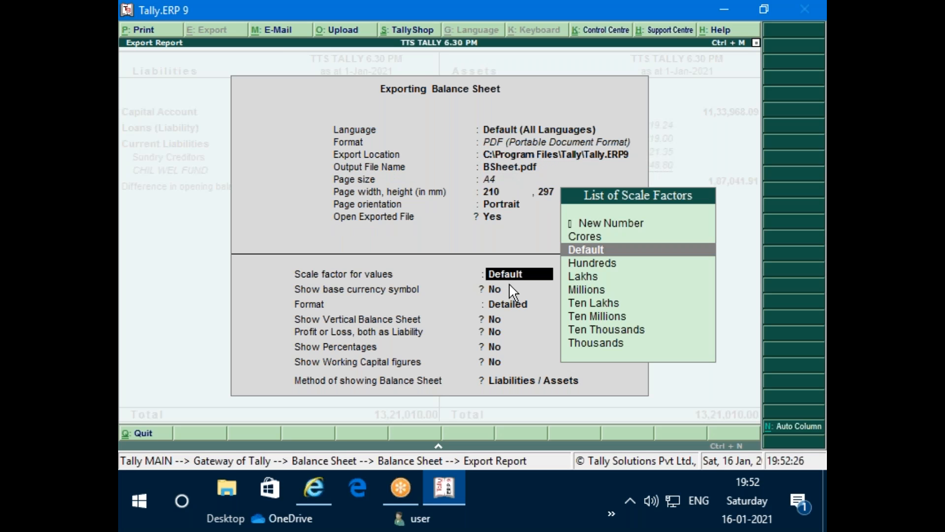
{"action": "key", "text": "BackSpace"}
{"action": "key", "text": "BackSpace"}
{"action": "key", "text": "BackSpace"}
{"action": "key", "text": "BackSpace"}
{"action": "key", "text": "BackSpace"}
{"action": "key", "text": "BackSpace"}
{"action": "key", "text": "BackSpace"}
{"action": "key", "text": "BackSpace"}
{"action": "key", "text": "ctrl+alt+v"}
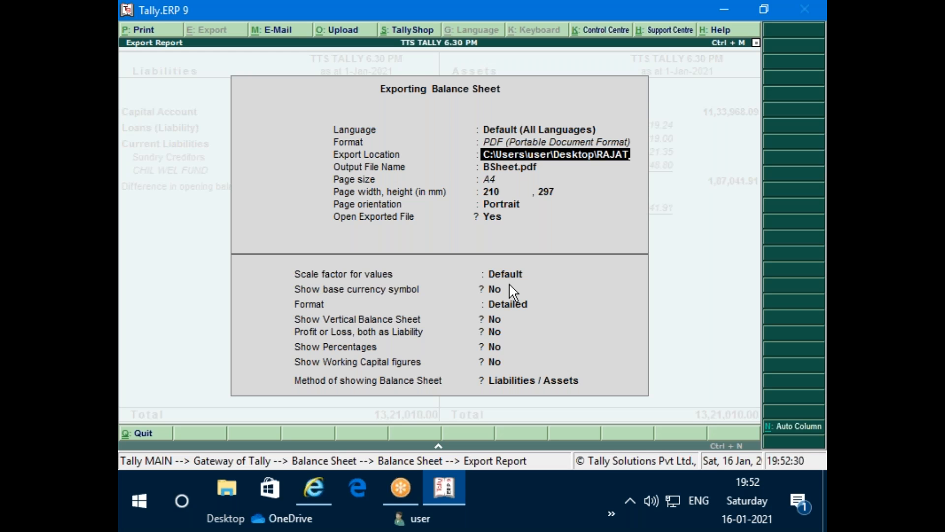
{"action": "key", "text": "Return"}
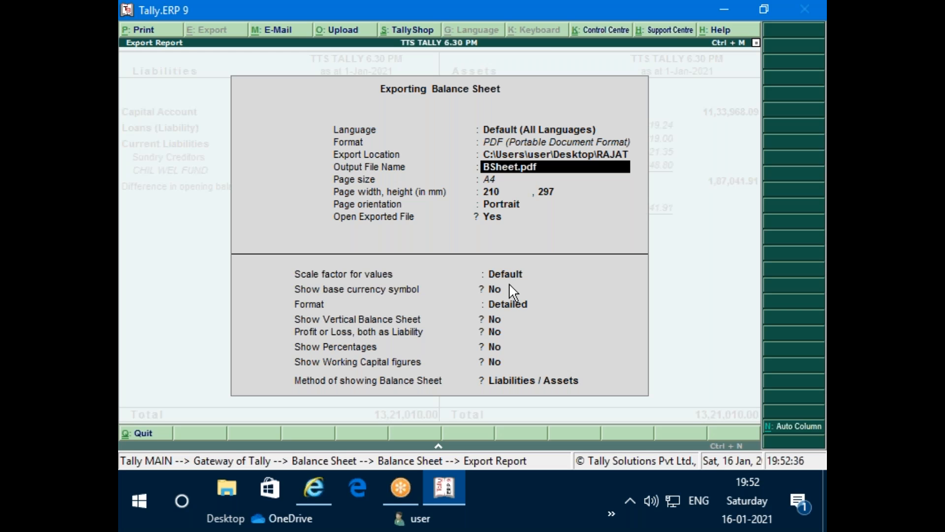
Step: Export the Balance Sheet as BSheet.pdf, keeping A4 portrait and the remaining default options
{"action": "left_click", "coordinate": [510, 288]}
{"action": "key", "text": "Return"}
{"action": "key", "text": "Return"}
{"action": "key", "text": "Return"}
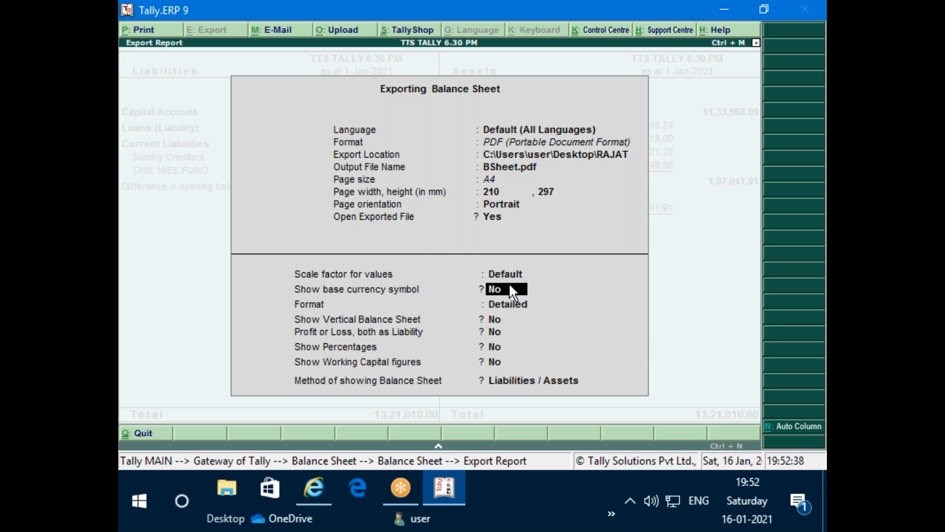
{"action": "key", "text": "Return"}
{"action": "key", "text": "Return"}
{"action": "key", "text": "Return"}
{"action": "key", "text": "Return"}
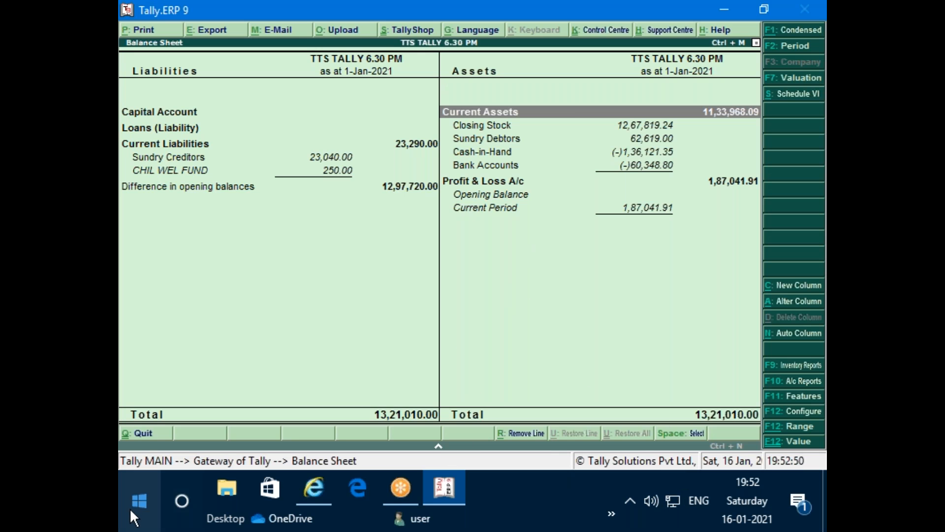
Step: Switch to File Explorer, open BSheet.pdf from the trainer's personal folder on the Desktop, and examine the exported Balance Sheet
{"action": "left_click", "coordinate": [229, 486]}
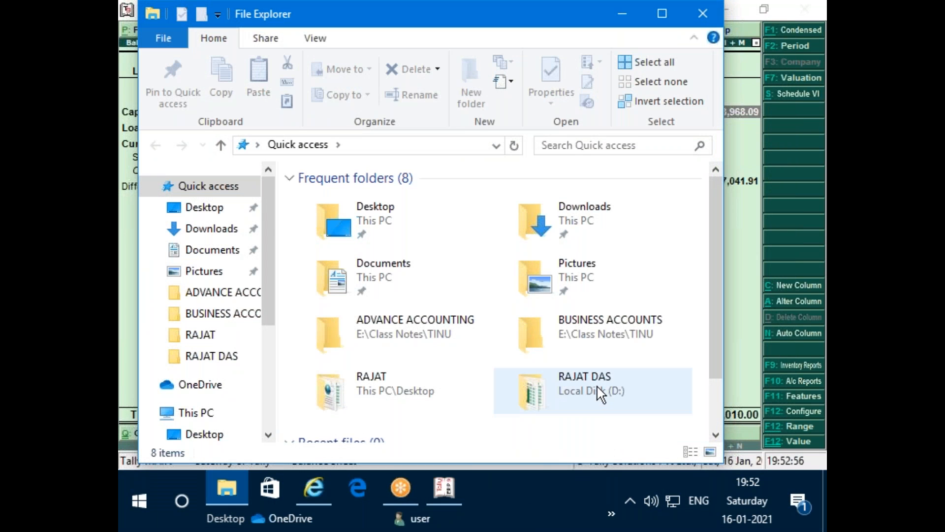
{"action": "left_click", "coordinate": [194, 208]}
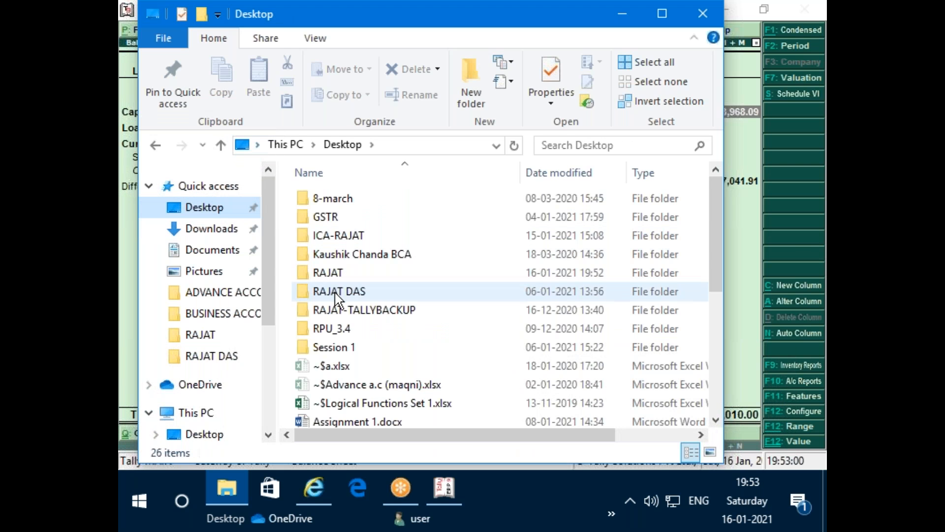
{"action": "double_click", "coordinate": [334, 274]}
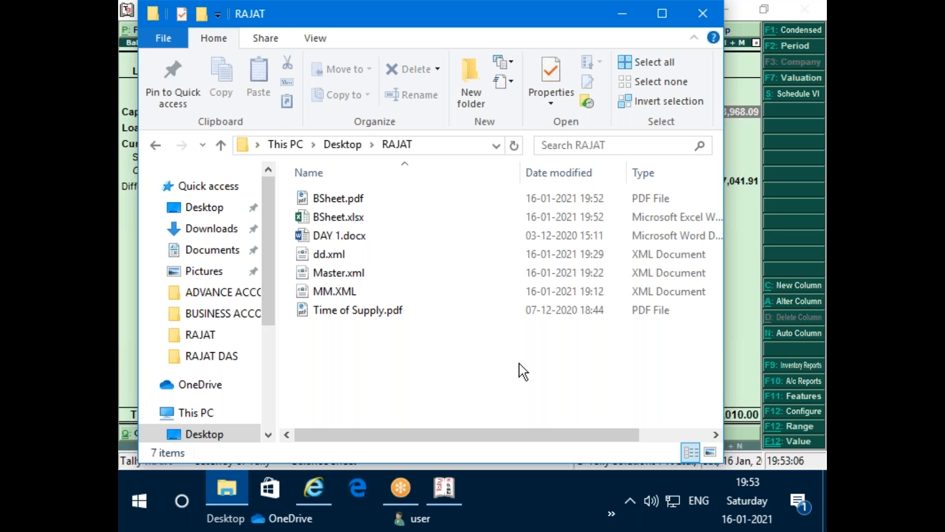
{"action": "double_click", "coordinate": [341, 202]}
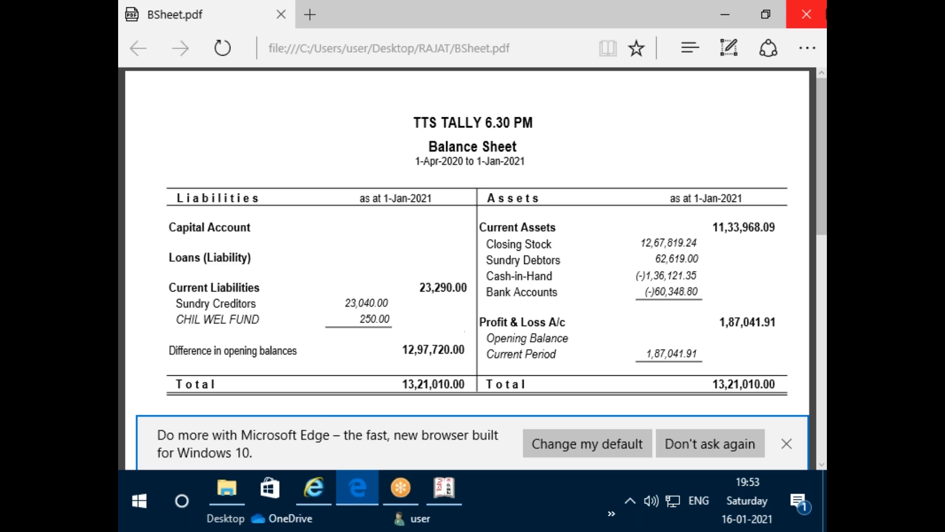
{"action": "left_click", "coordinate": [803, 378]}
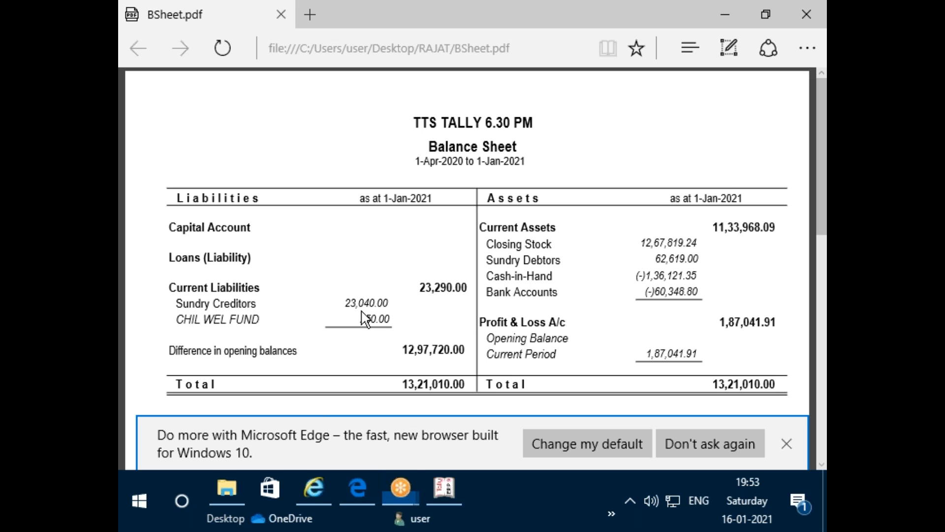